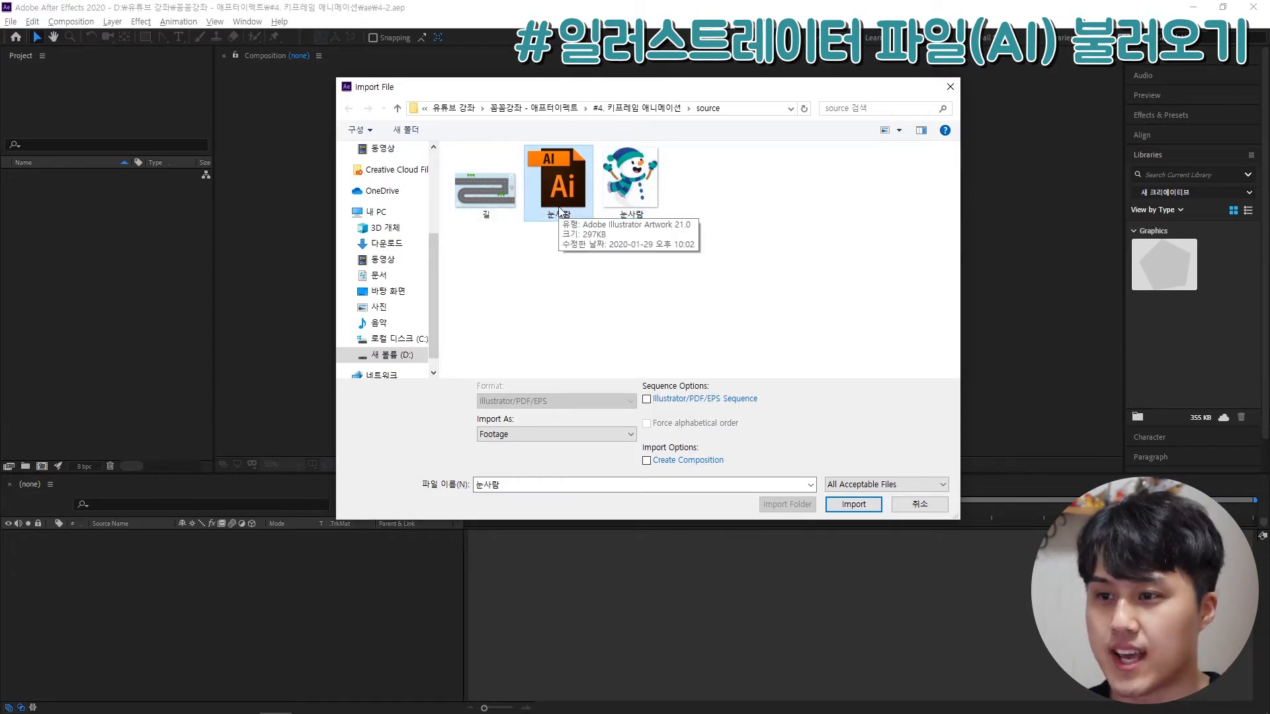
Step: Import 눈사람.ai as footage with merged layers, and delete the imported item from the project
{"action": "left_click", "coordinate": [854, 504]}
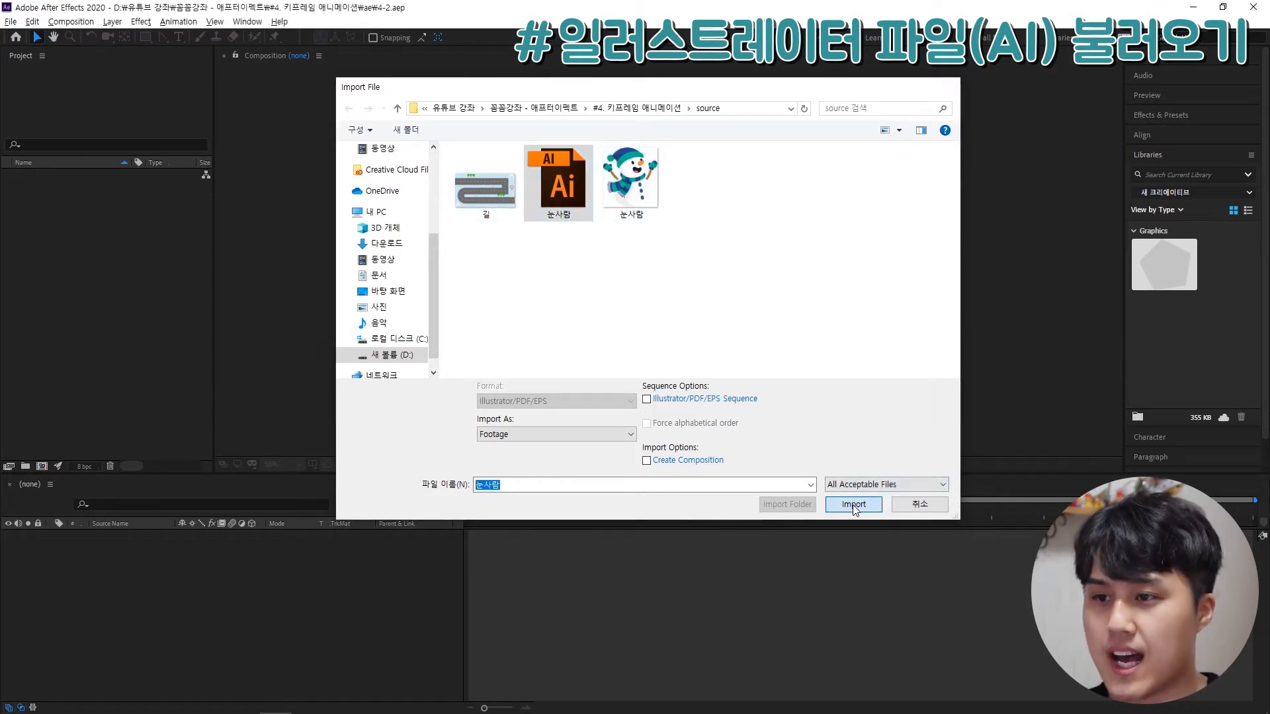
{"action": "left_click_drag", "start_coordinate": [549, 279], "coordinate": [507, 277]}
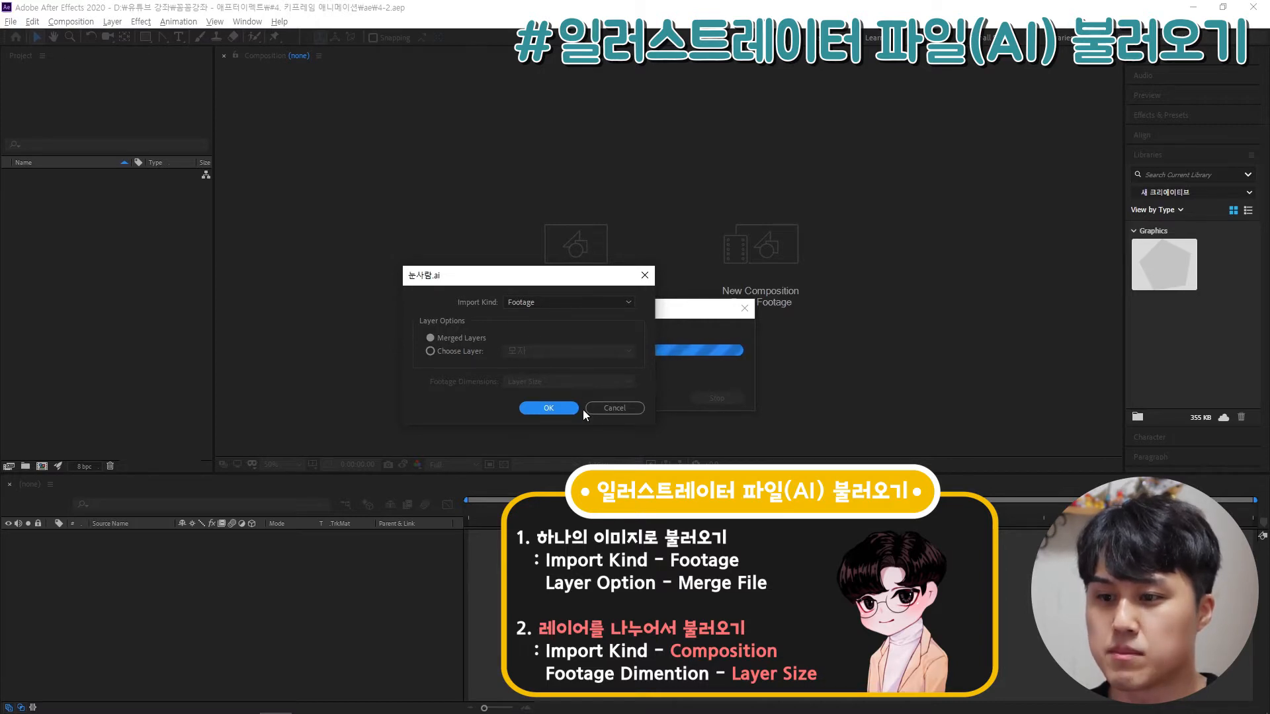
{"action": "left_click", "coordinate": [549, 408]}
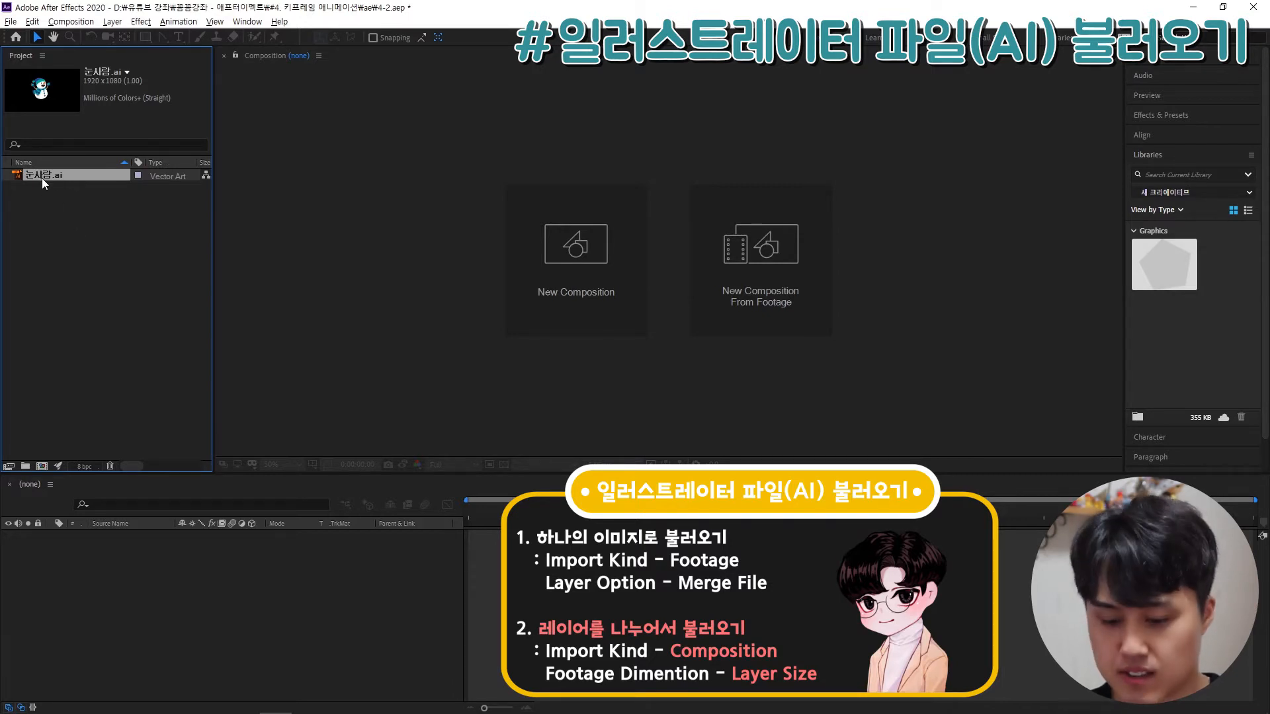
{"action": "key", "text": "Delete"}
Step: Import 눈사람.ai as a Composition with Document Size footage dimensions, and open the 눈사람 composition
{"action": "double_click", "coordinate": [86, 235]}
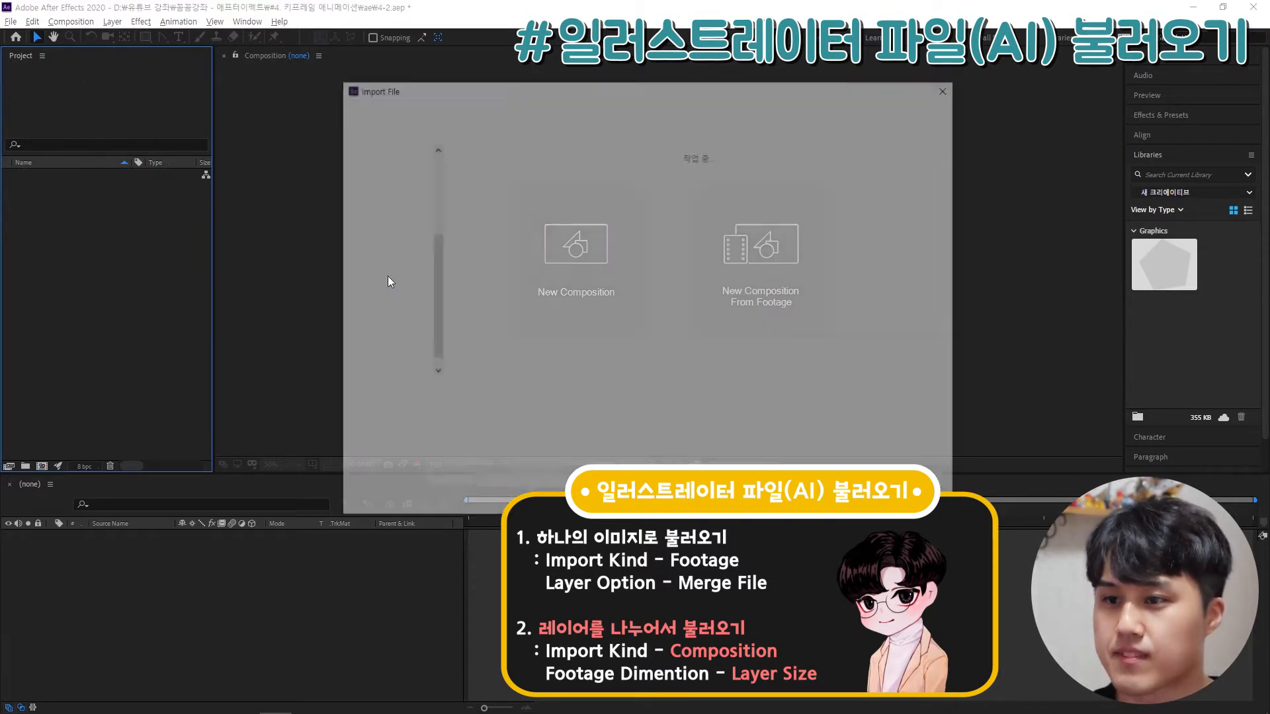
{"action": "left_click", "coordinate": [563, 192]}
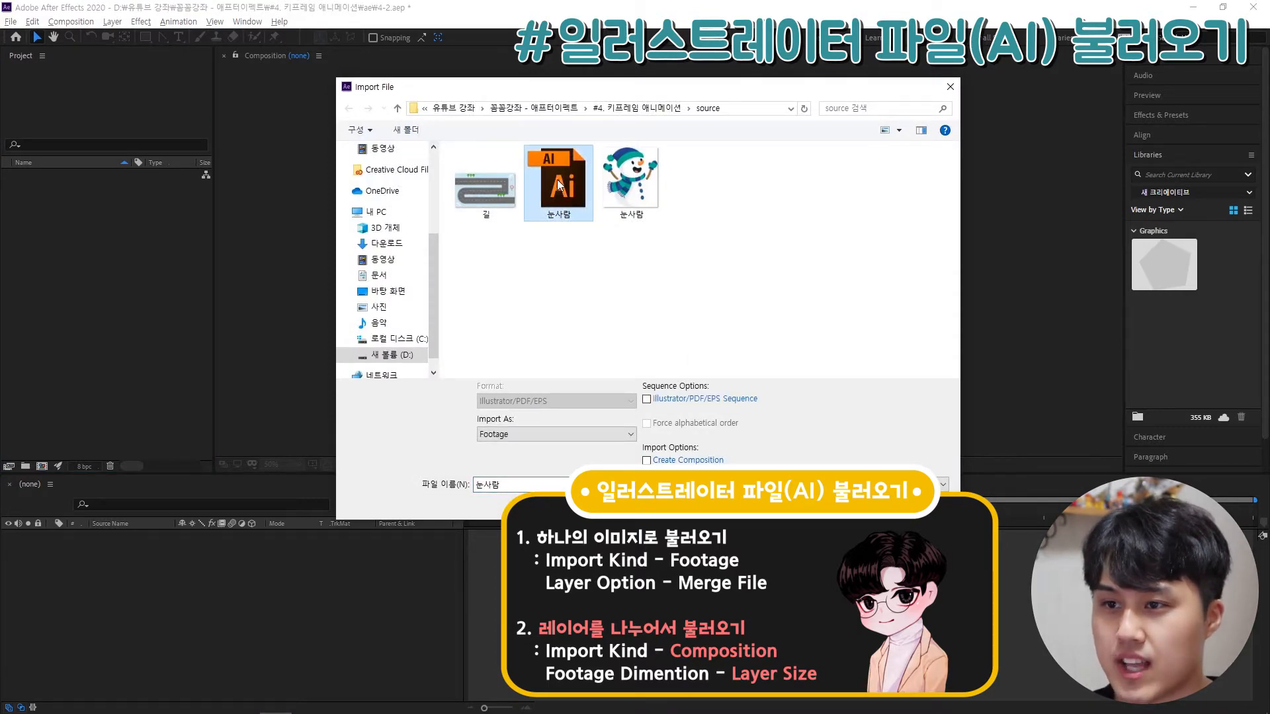
{"action": "double_click", "coordinate": [559, 184]}
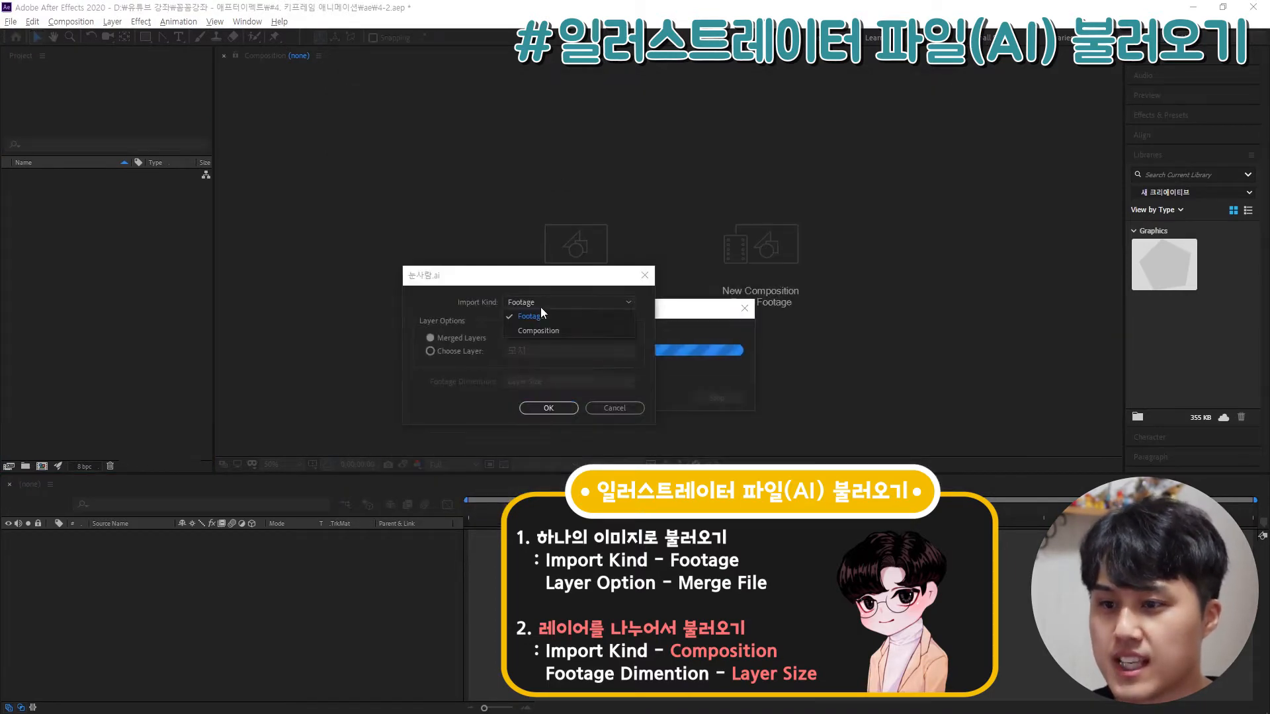
{"action": "left_click", "coordinate": [541, 304]}
{"action": "left_click", "coordinate": [554, 331]}
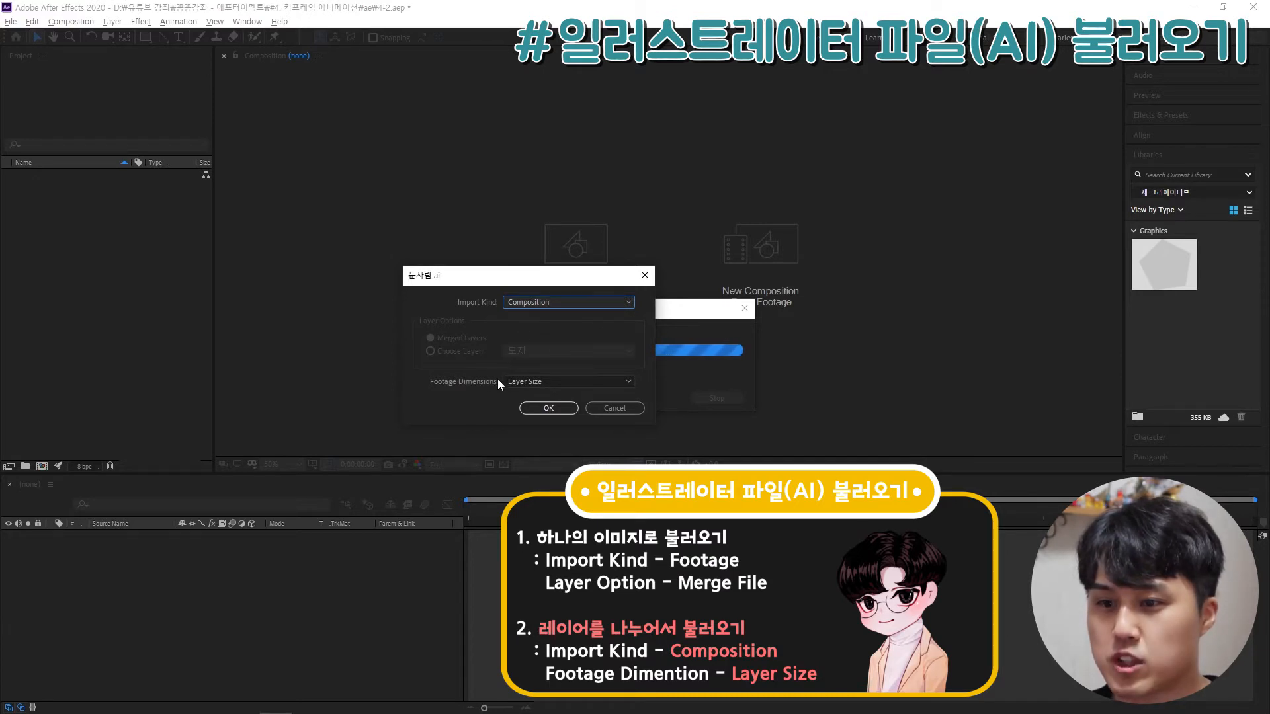
{"action": "left_click", "coordinate": [542, 381]}
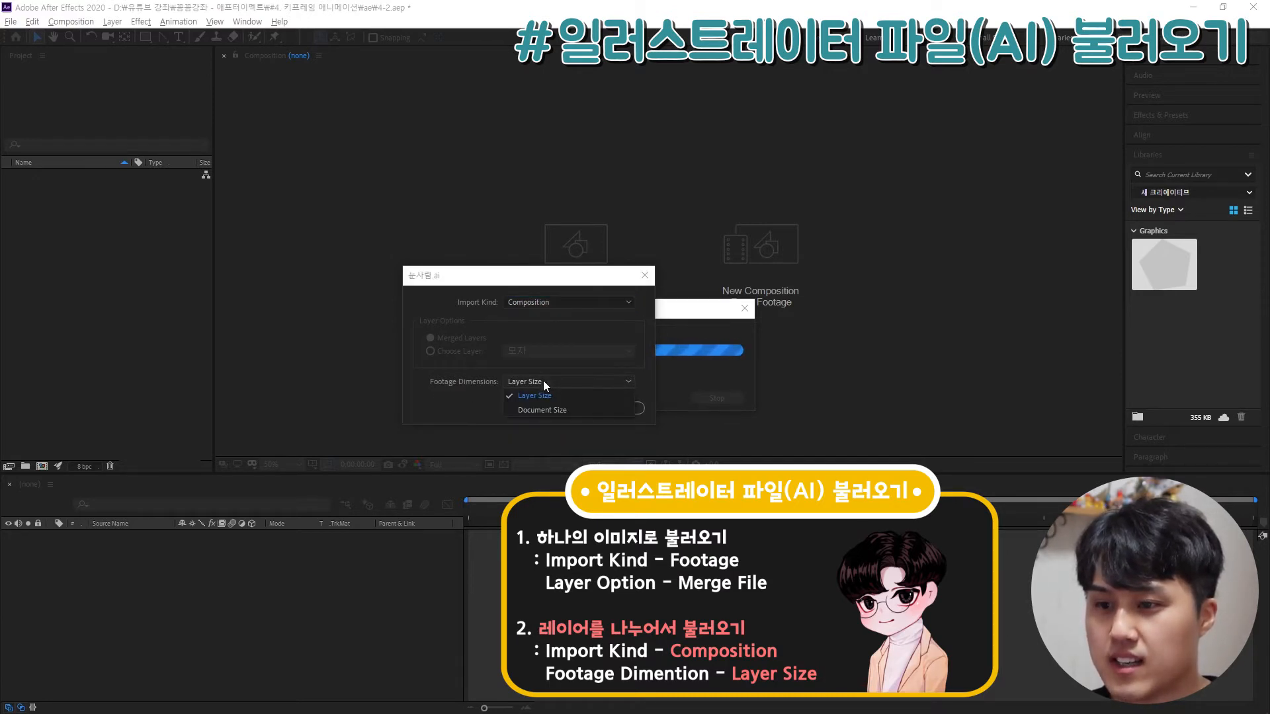
{"action": "left_click", "coordinate": [558, 411]}
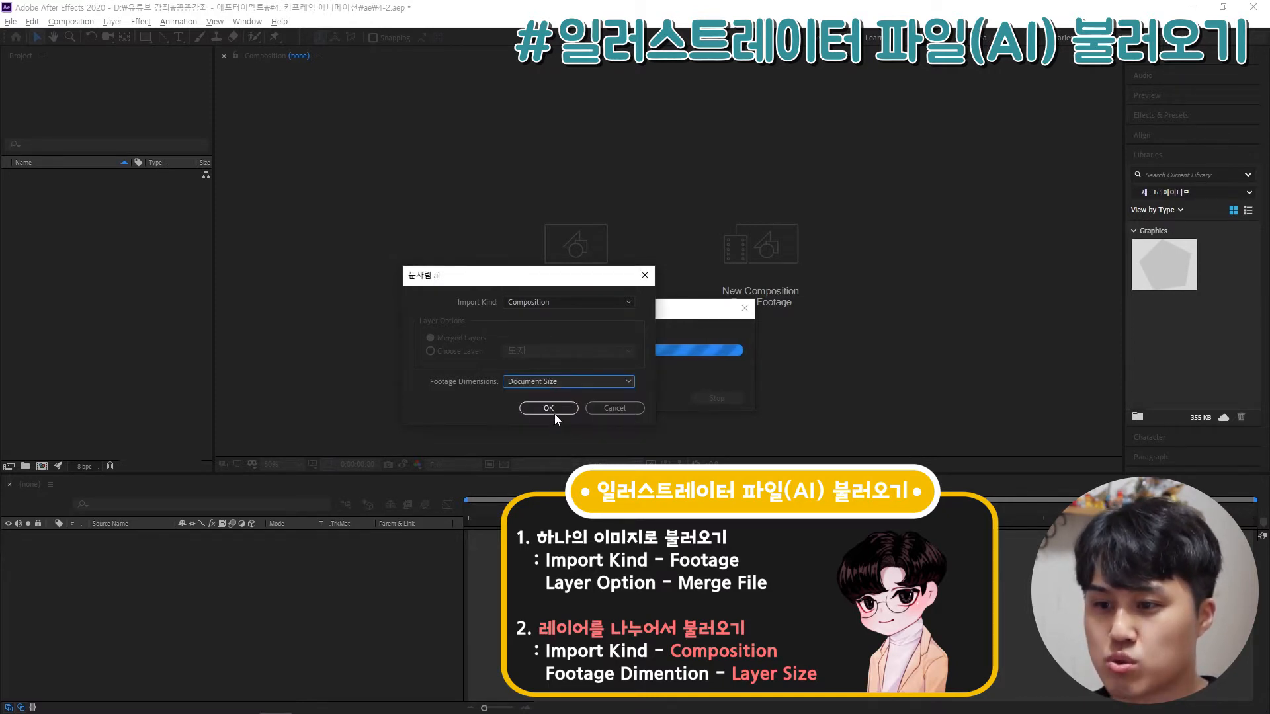
{"action": "left_click", "coordinate": [549, 408]}
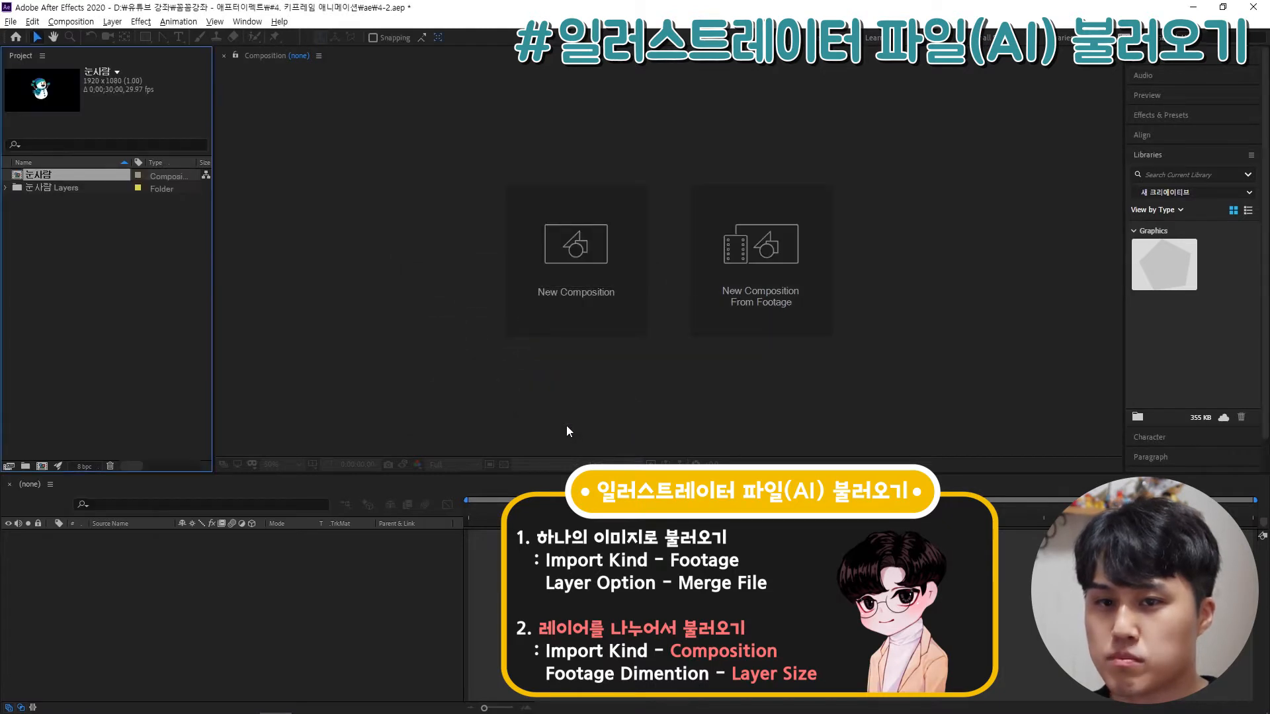
{"action": "double_click", "coordinate": [37, 173]}
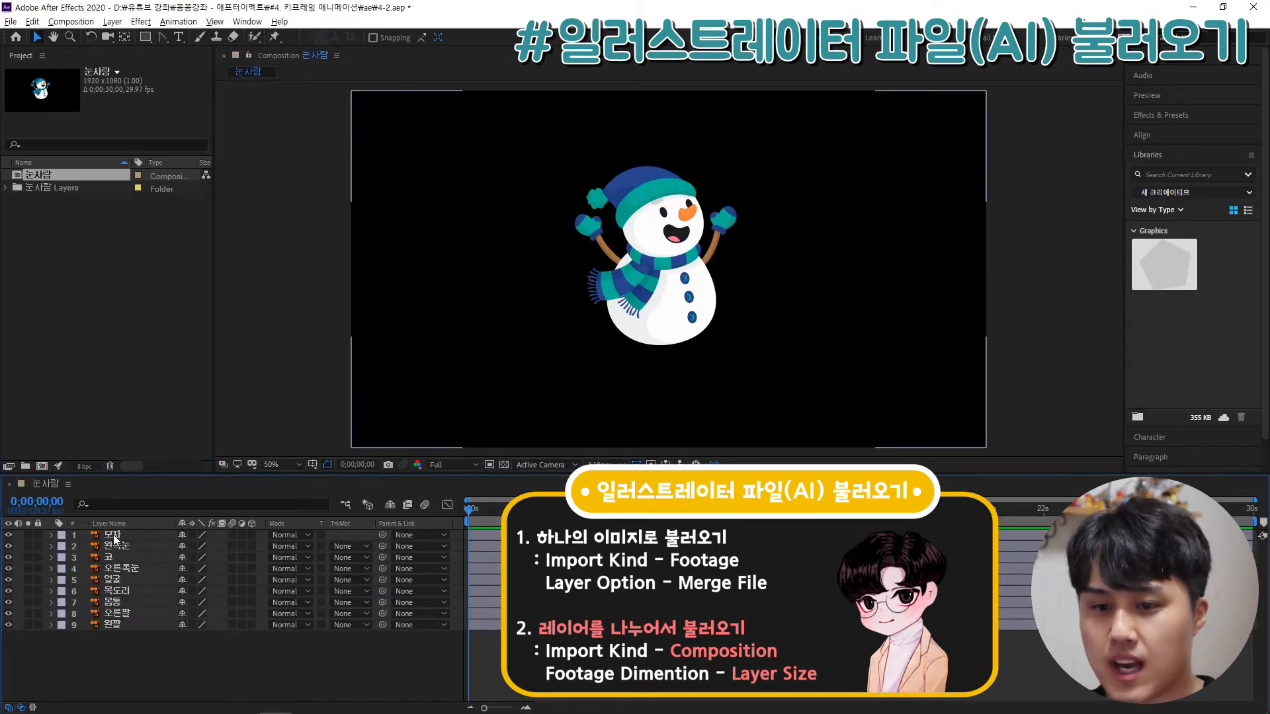
Step: Select the snowman's layers one by one to examine each layer's bounds in the composition view
{"action": "left_click", "coordinate": [123, 580]}
{"action": "left_click", "coordinate": [125, 590]}
{"action": "left_click", "coordinate": [126, 600]}
{"action": "left_click", "coordinate": [126, 613]}
{"action": "left_click", "coordinate": [127, 625]}
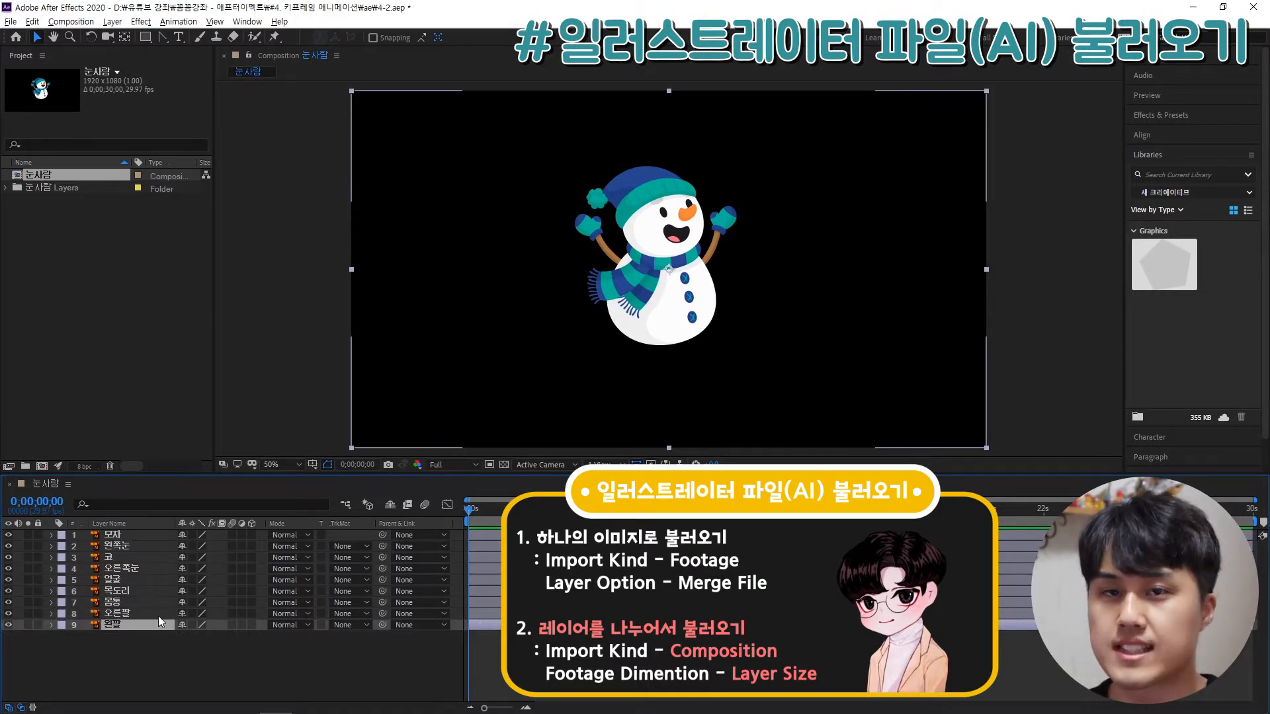
{"action": "left_click", "coordinate": [117, 535]}
{"action": "left_click", "coordinate": [121, 546]}
{"action": "left_click", "coordinate": [121, 558]}
{"action": "left_click", "coordinate": [121, 569]}
{"action": "left_click", "coordinate": [121, 580]}
{"action": "left_click", "coordinate": [121, 592]}
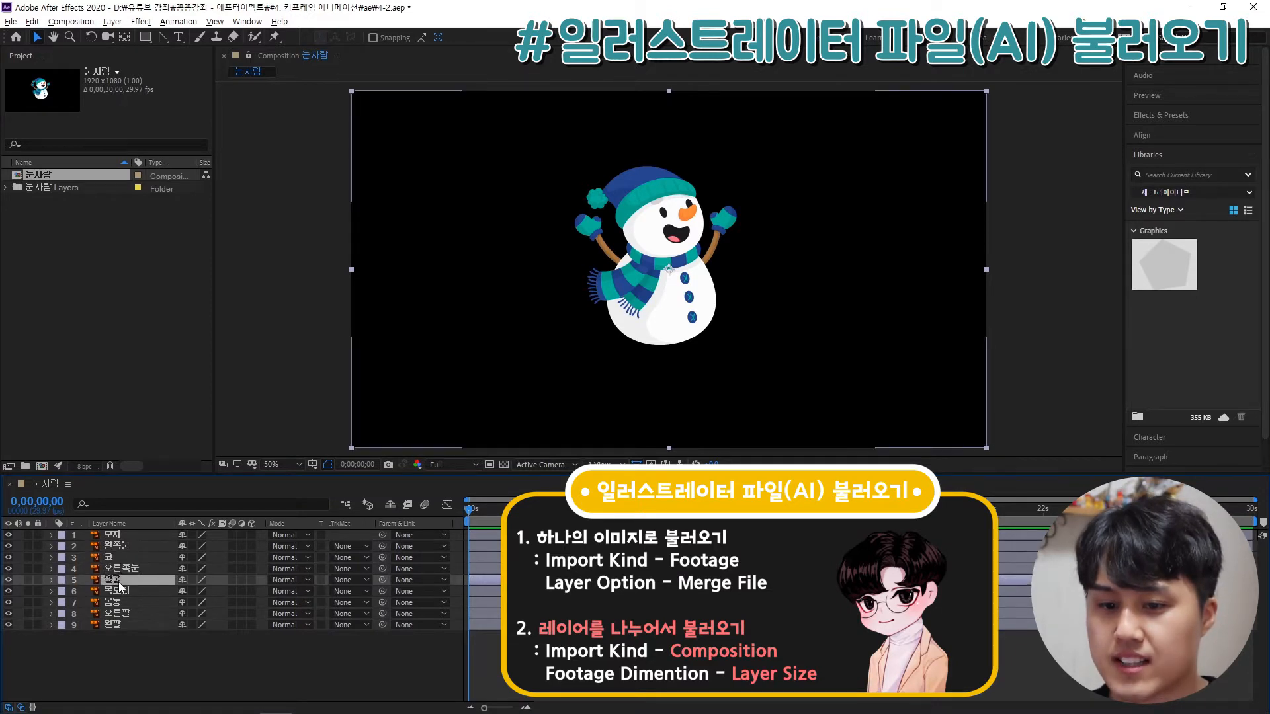
{"action": "left_click", "coordinate": [121, 602]}
{"action": "left_click", "coordinate": [121, 614]}
{"action": "left_click", "coordinate": [121, 625]}
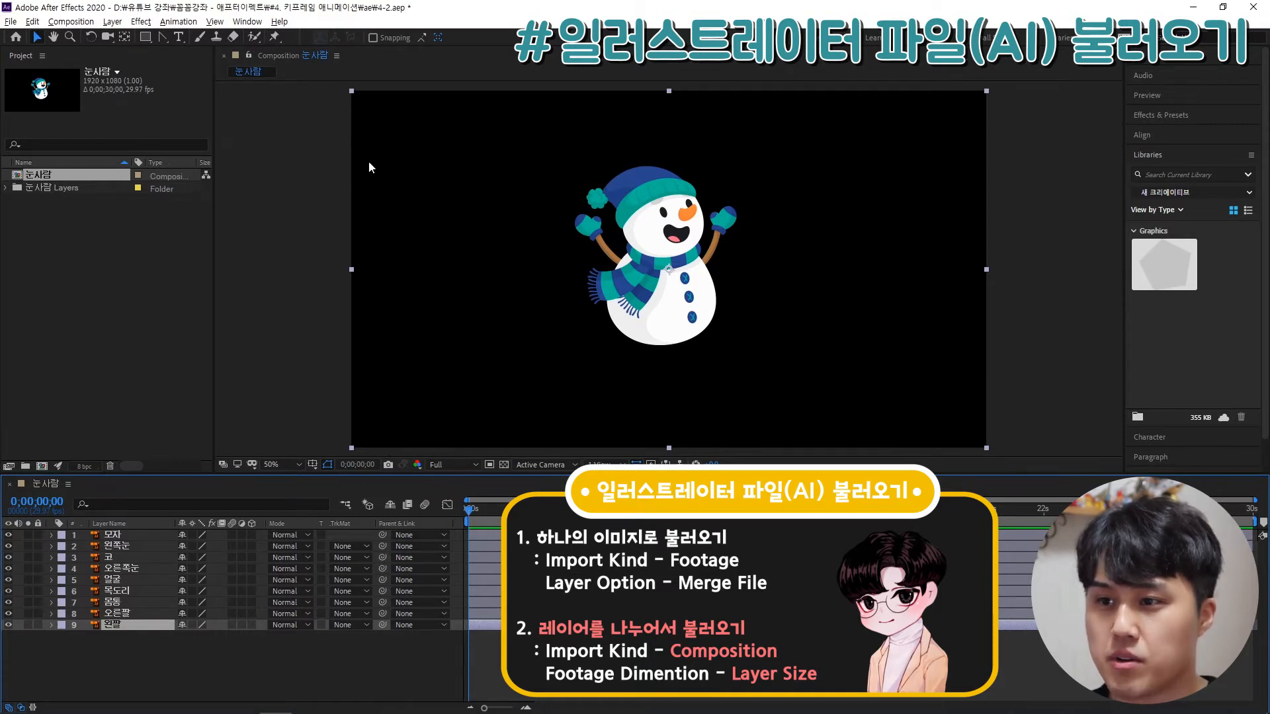
Step: Move one arm, the hat and one eye away from the snowman's body as separate layers
{"action": "left_click_drag", "start_coordinate": [620, 186], "coordinate": [515, 295]}
{"action": "left_click_drag", "start_coordinate": [652, 178], "coordinate": [911, 165]}
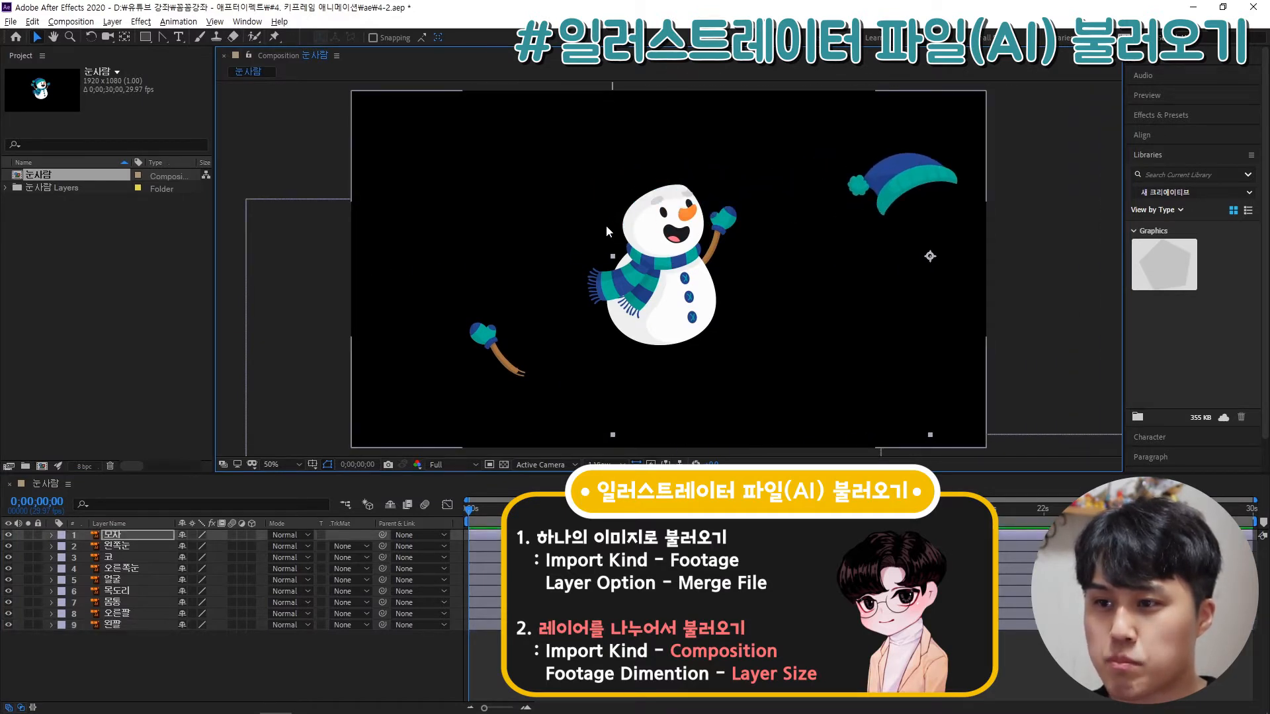
{"action": "left_click_drag", "start_coordinate": [662, 213], "coordinate": [605, 144]}
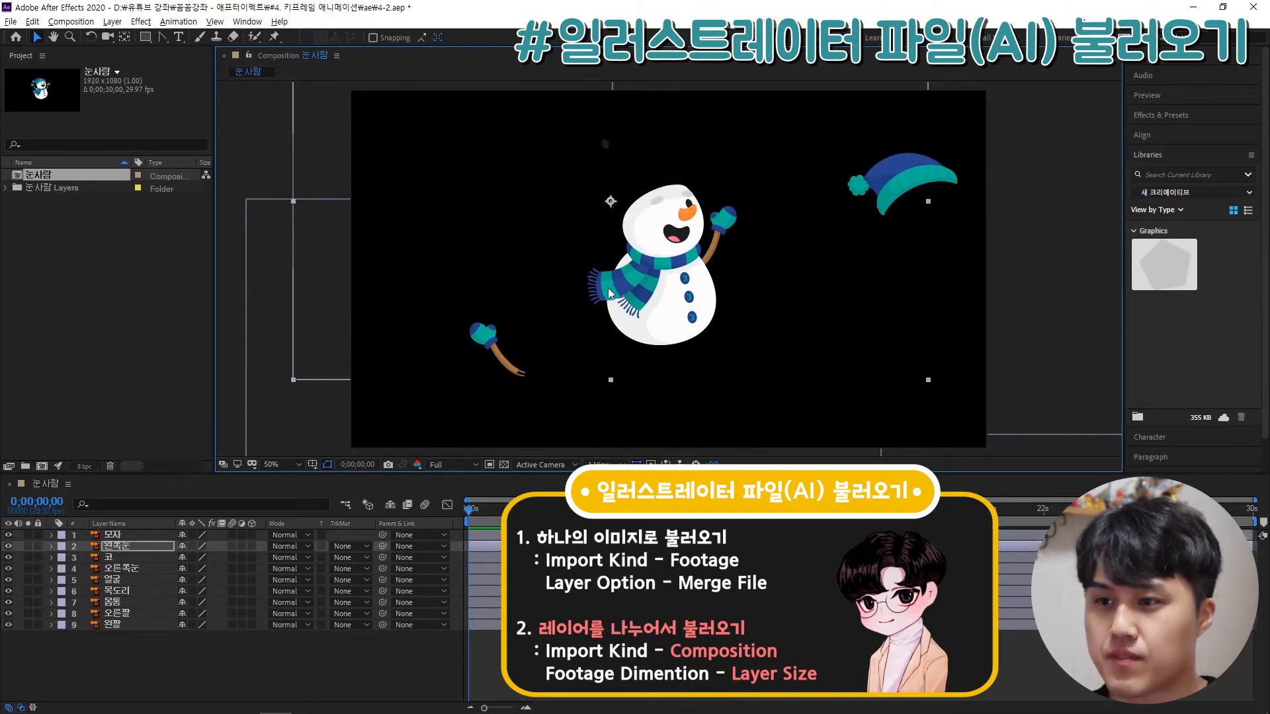
Step: Delete the 눈사람 composition and the 눈사람 Layers folder from the project
{"action": "left_click", "coordinate": [98, 252]}
{"action": "left_click_drag", "start_coordinate": [98, 252], "coordinate": [39, 166]}
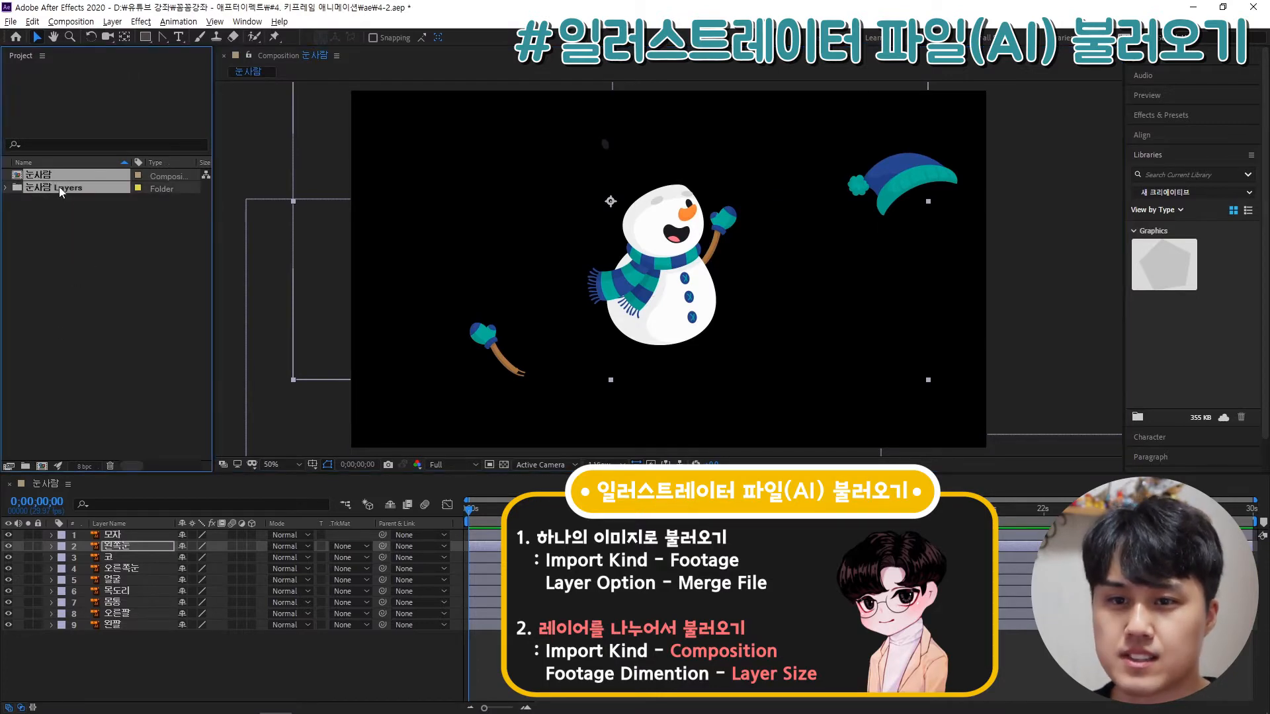
{"action": "key", "text": "Delete"}
{"action": "key", "text": "Return"}
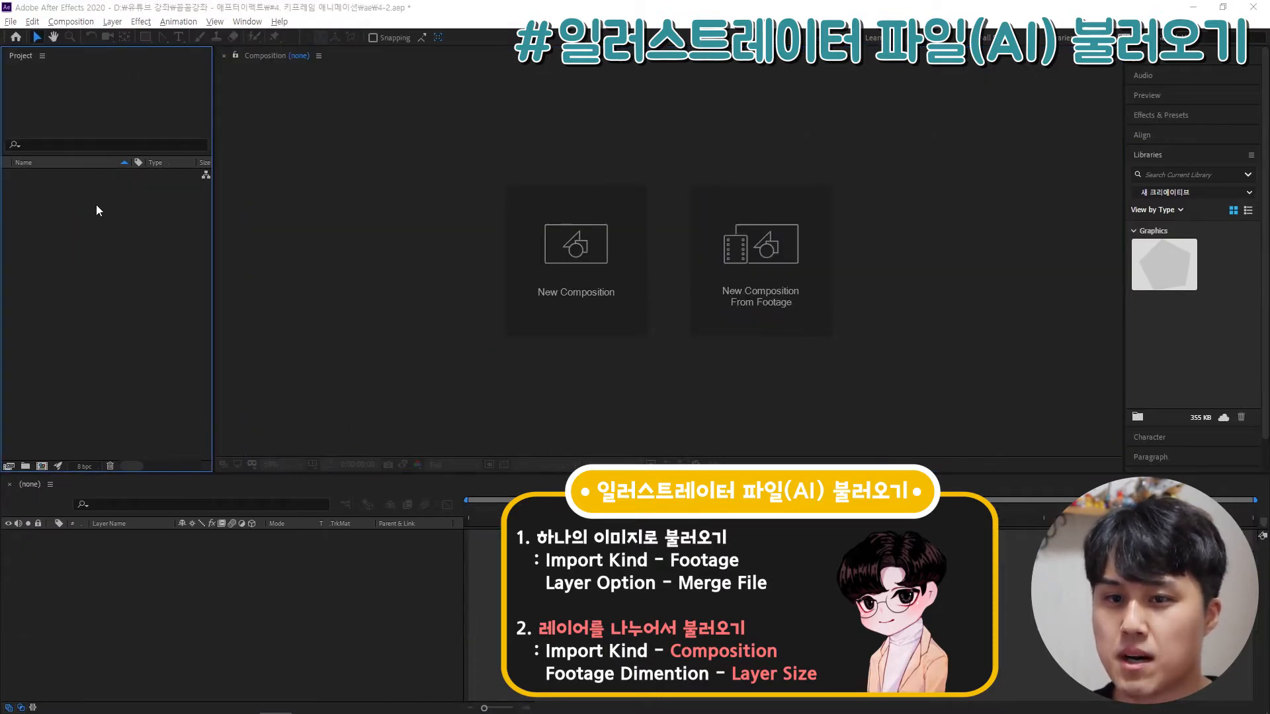
Step: Import 눈사람.ai as a Composition with Layer Size footage dimensions, and open the 눈사람 composition
{"action": "double_click", "coordinate": [96, 205]}
{"action": "double_click", "coordinate": [555, 190]}
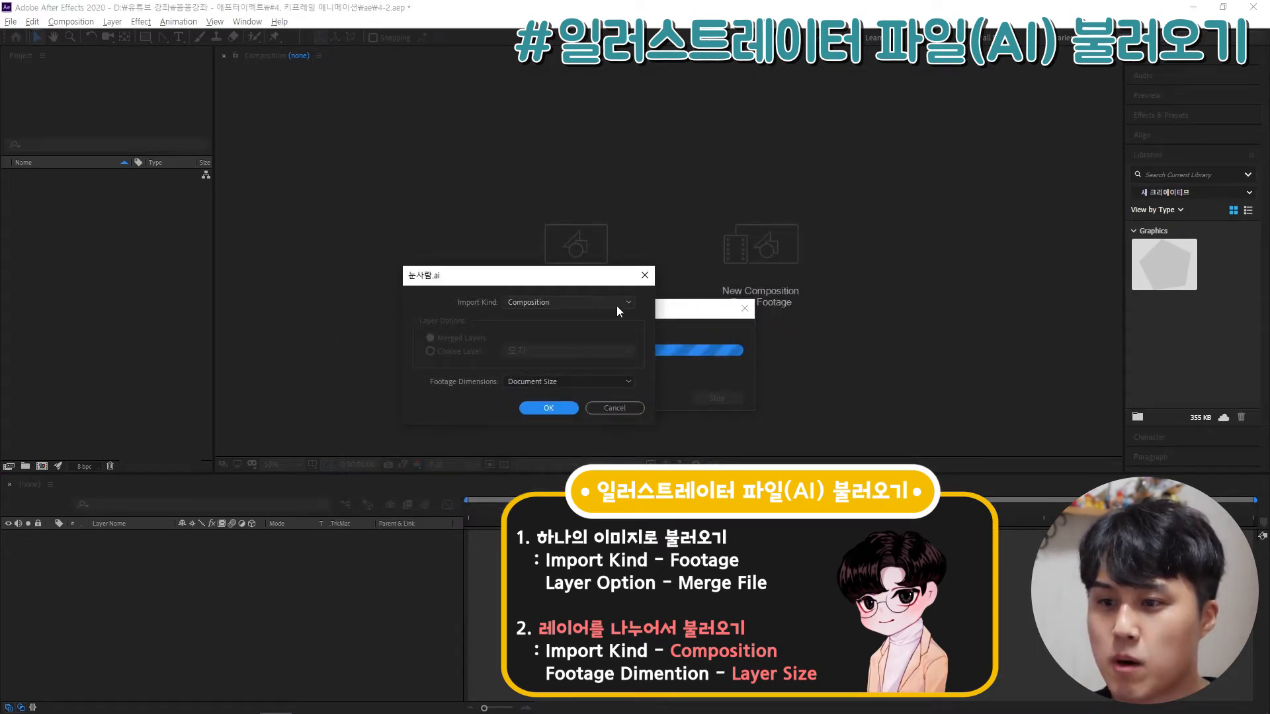
{"action": "left_click", "coordinate": [520, 382]}
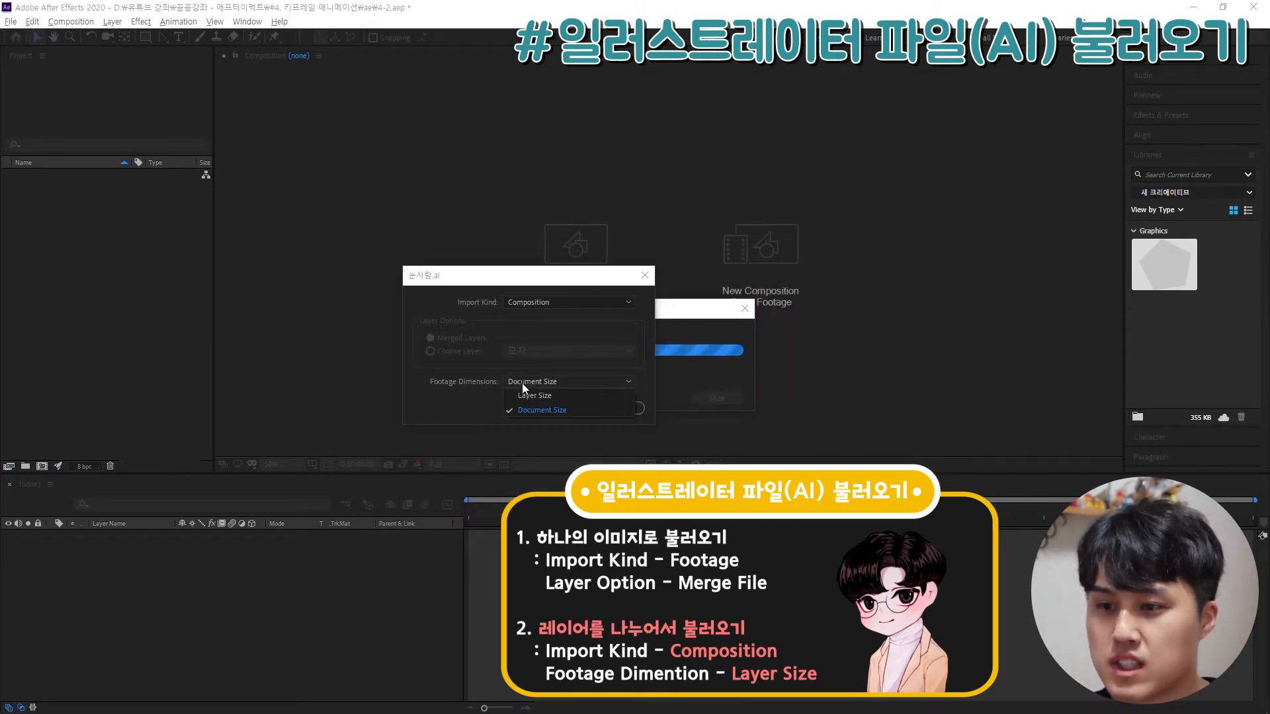
{"action": "left_click", "coordinate": [554, 394]}
{"action": "left_click", "coordinate": [550, 406]}
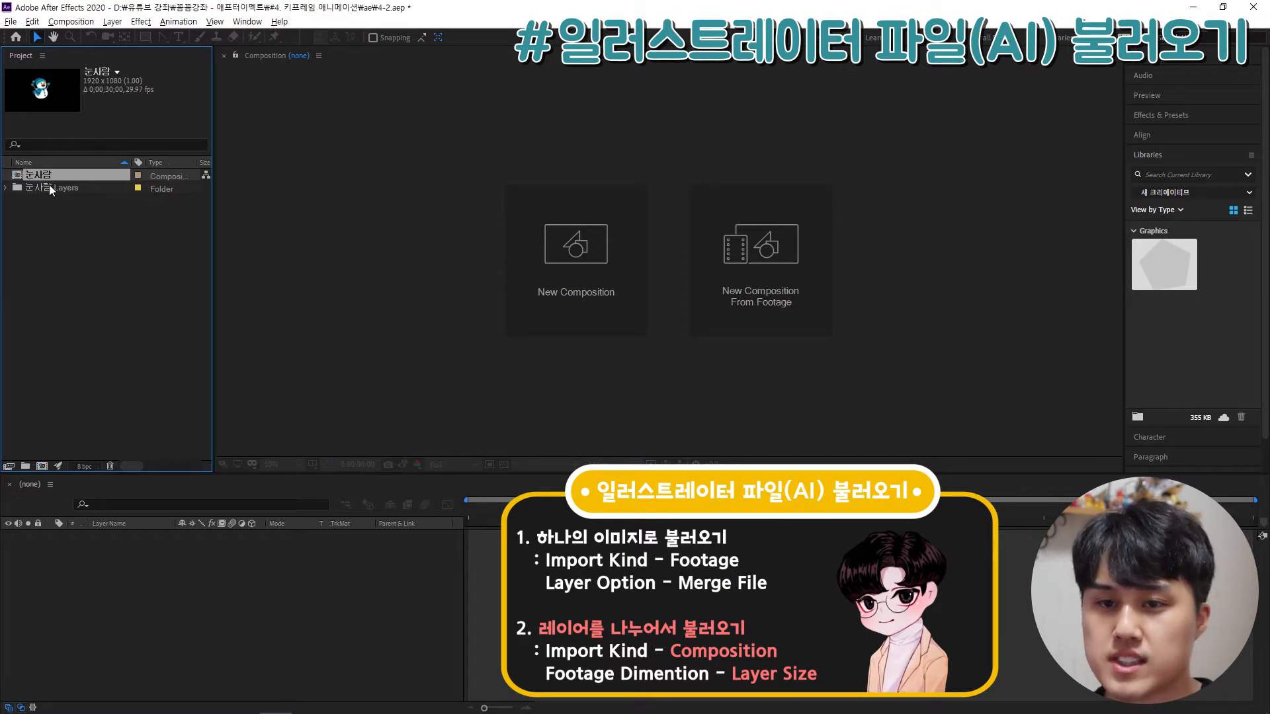
{"action": "double_click", "coordinate": [42, 174]}
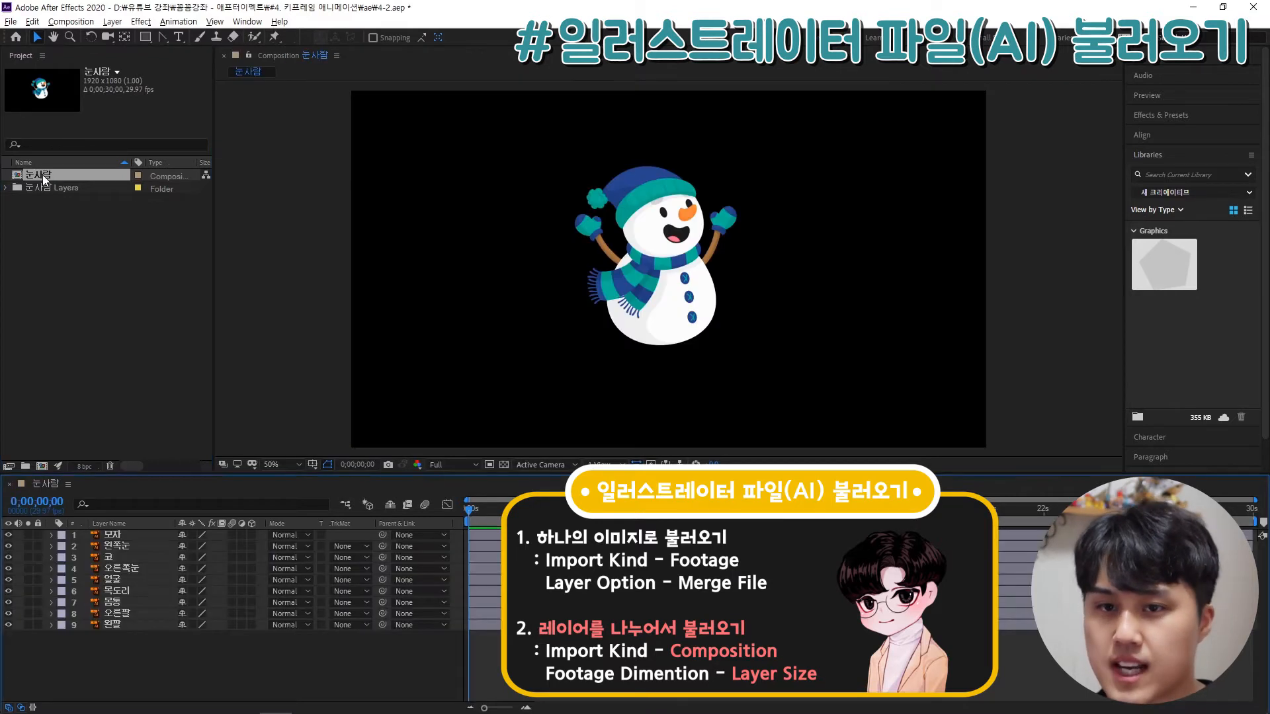
Step: Go through the individual body-part layers to compare each layer's bounds with its artwork
{"action": "left_click", "coordinate": [115, 535]}
{"action": "left_click", "coordinate": [119, 547]}
{"action": "left_click", "coordinate": [117, 558]}
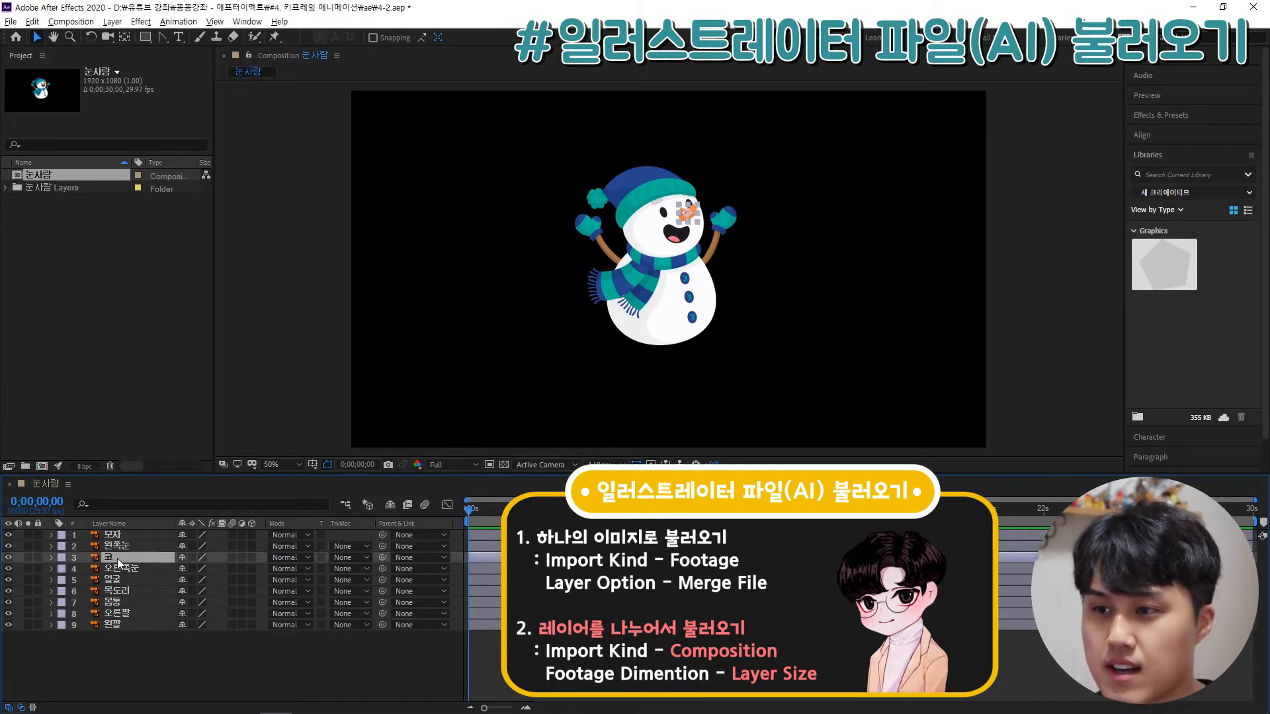
{"action": "left_click", "coordinate": [119, 569]}
{"action": "left_click", "coordinate": [119, 580]}
{"action": "left_click", "coordinate": [119, 603]}
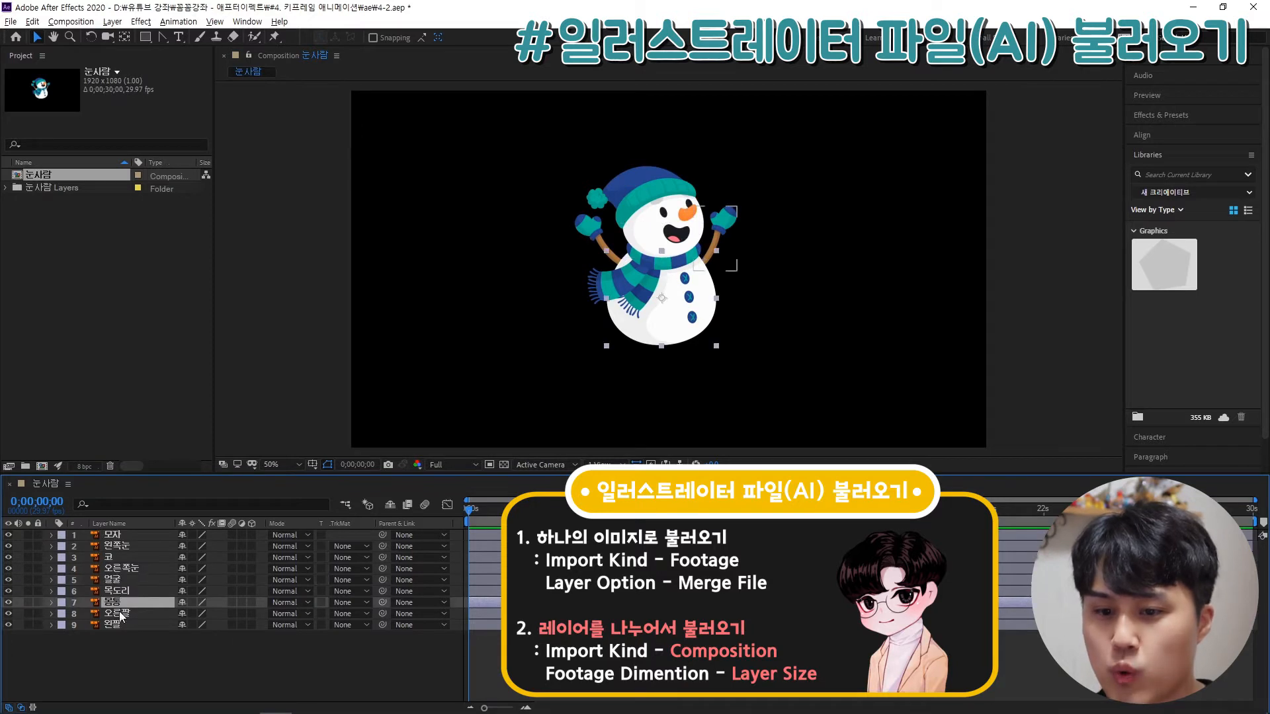
{"action": "left_click", "coordinate": [119, 612]}
{"action": "left_click", "coordinate": [121, 624]}
{"action": "left_click", "coordinate": [139, 536]}
{"action": "left_click", "coordinate": [134, 546]}
{"action": "left_click", "coordinate": [131, 558]}
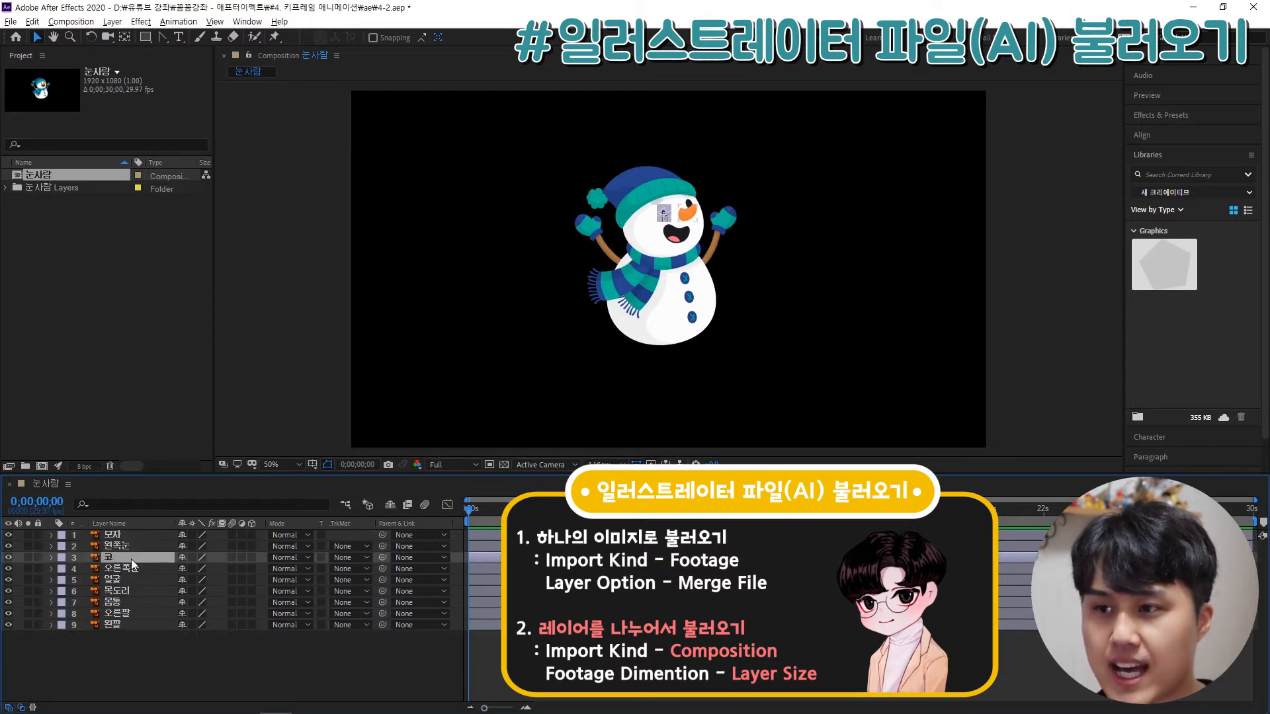
Step: Select all of the snowman's parts together to view their bounding boxes, and clear the selection
{"action": "key", "text": "slash"}
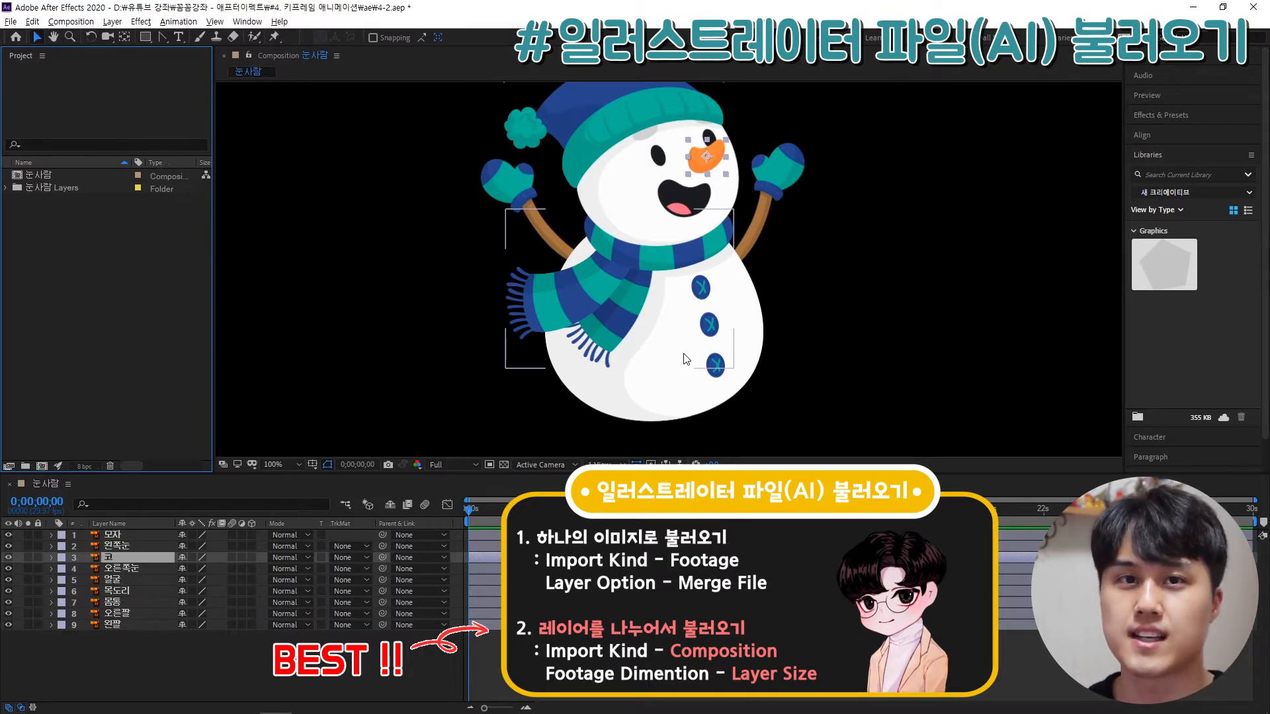
{"action": "key", "text": "comma"}
{"action": "key", "text": "comma"}
{"action": "key", "text": "period"}
{"action": "left_click_drag", "start_coordinate": [787, 381], "coordinate": [524, 162]}
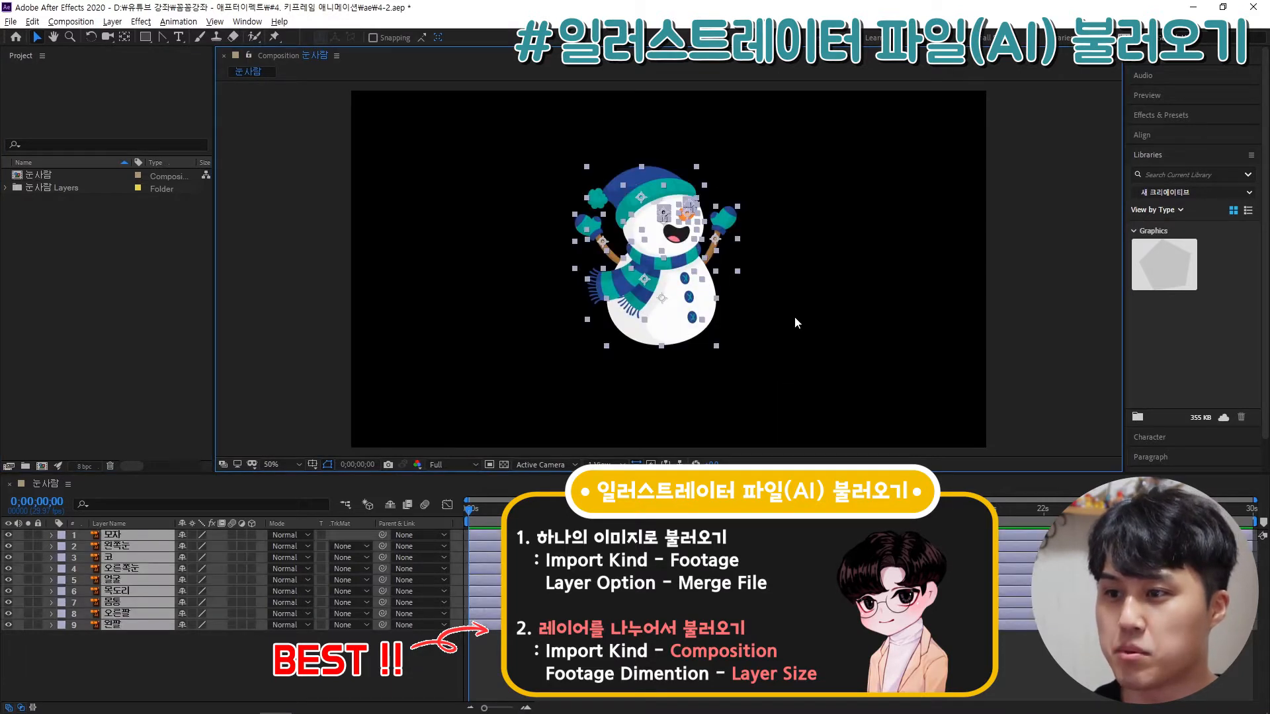
{"action": "left_click", "coordinate": [811, 382]}
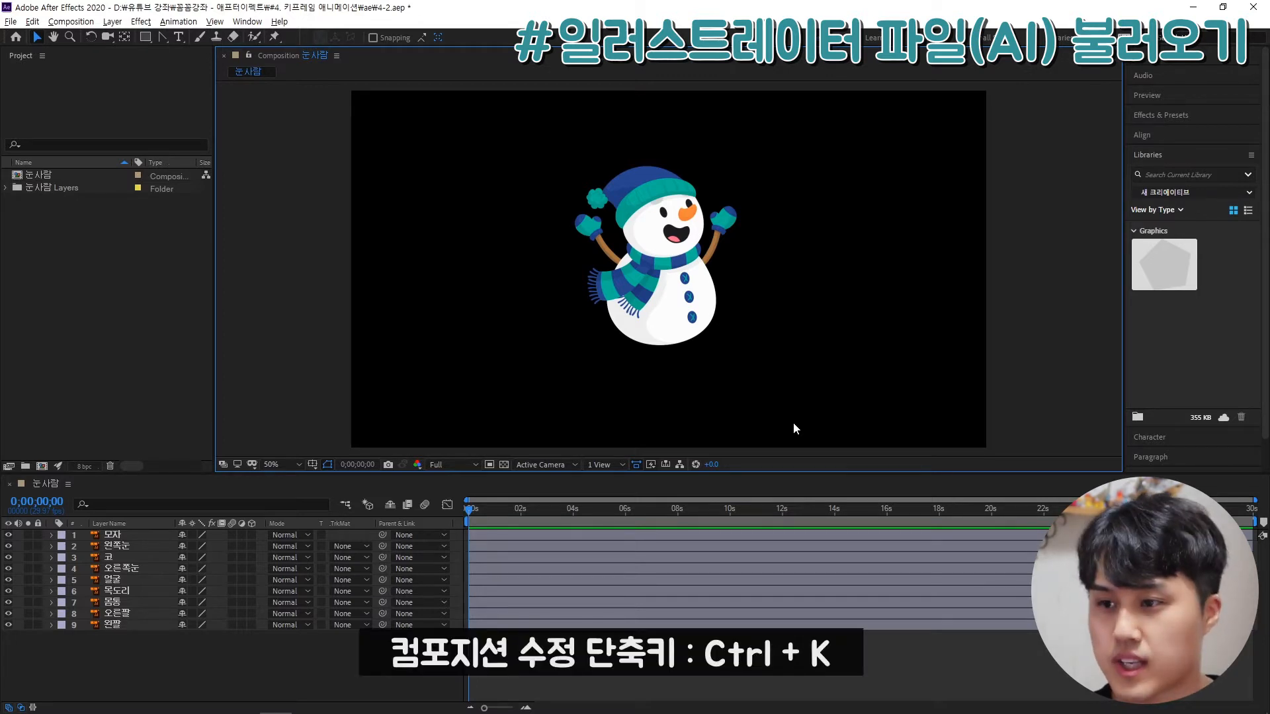
Step: Set the background color of the 눈사람 composition to bright blue, about #109DFF
{"action": "key", "text": "ctrl+k"}
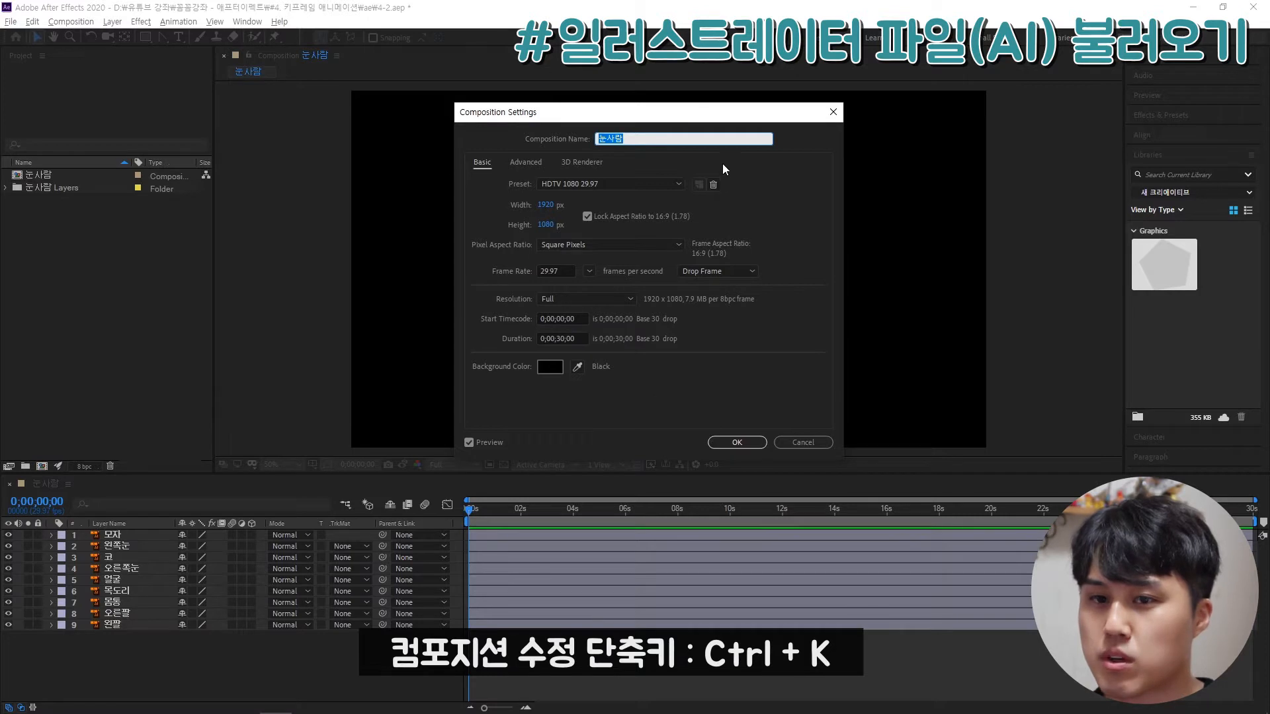
{"action": "left_click", "coordinate": [805, 440]}
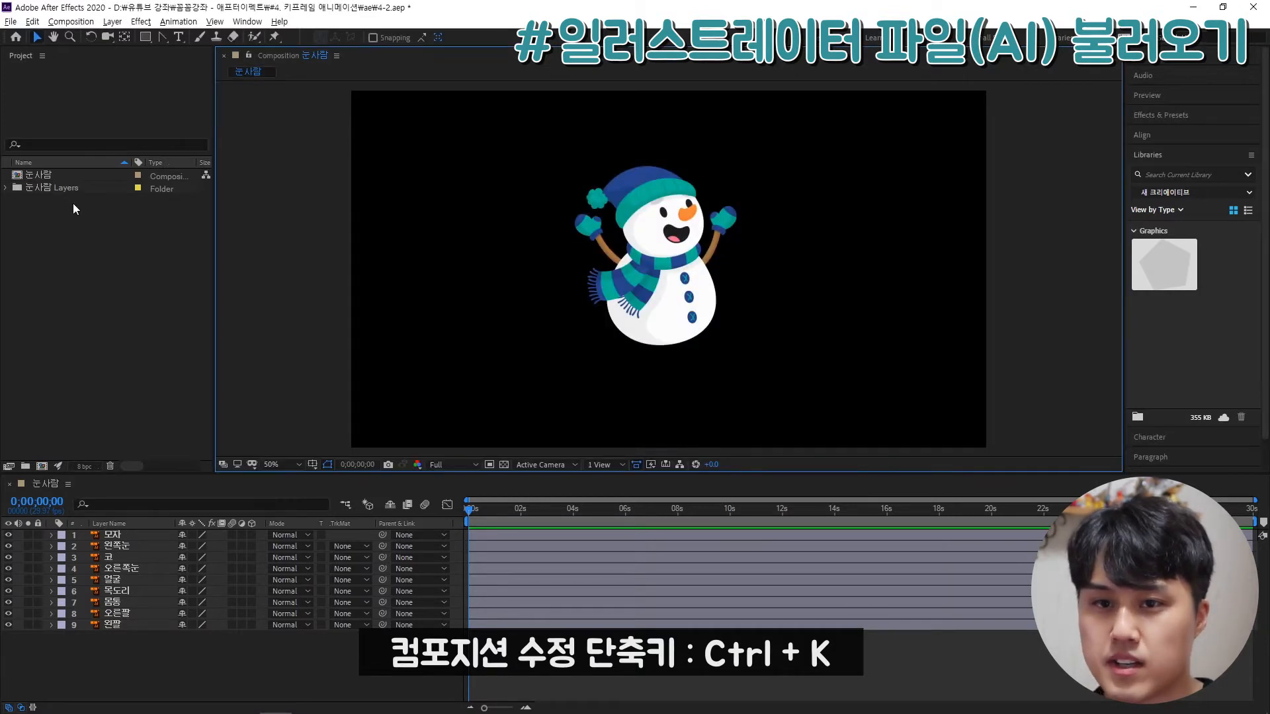
{"action": "left_click", "coordinate": [43, 178]}
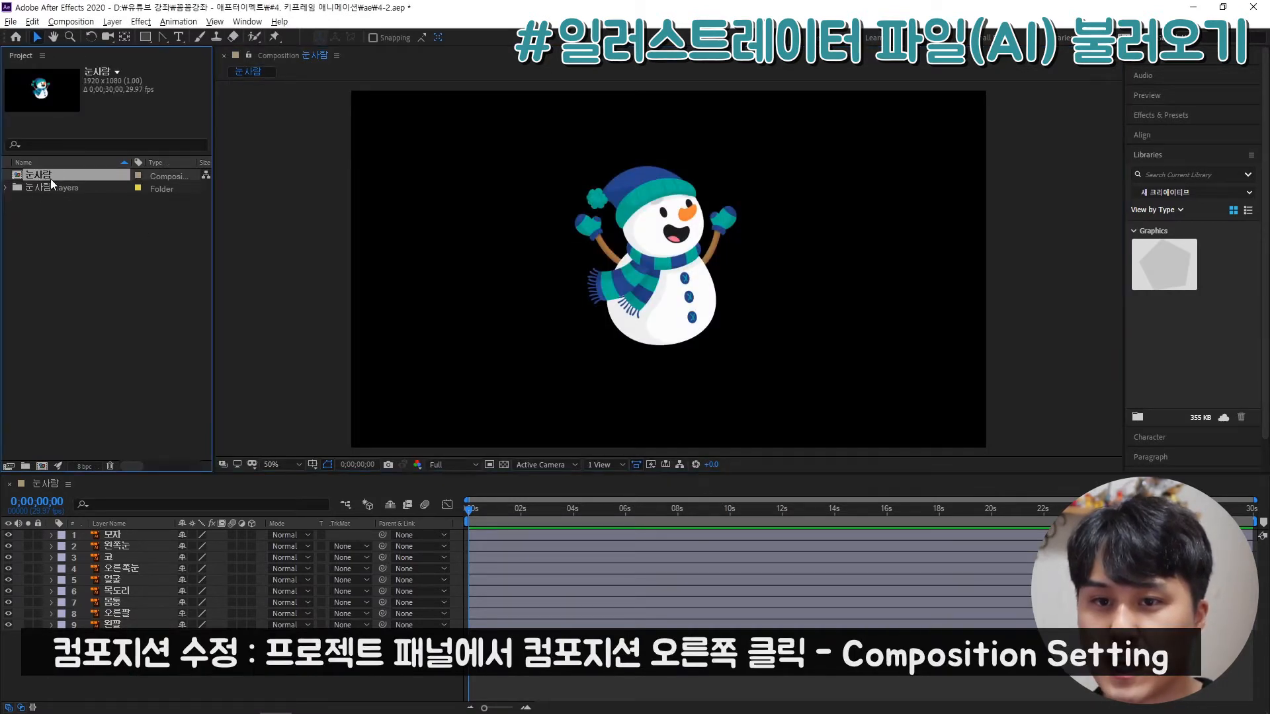
{"action": "right_click", "coordinate": [45, 174]}
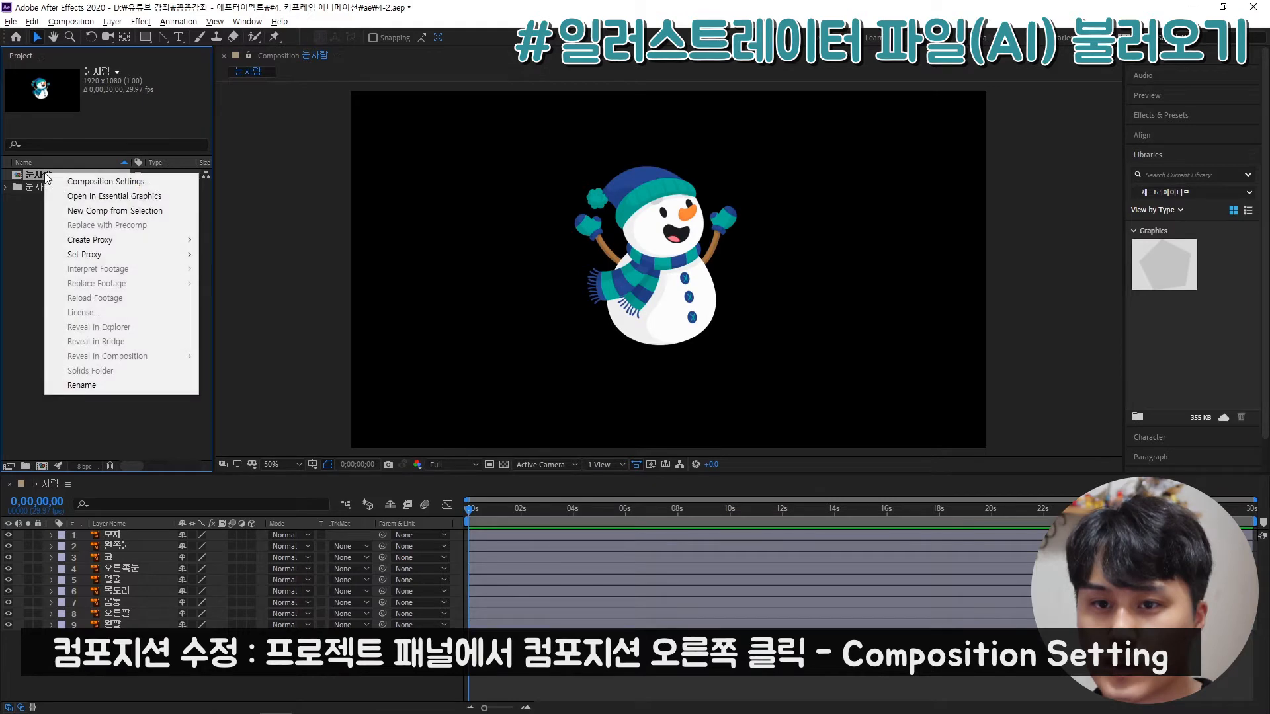
{"action": "left_click", "coordinate": [135, 184]}
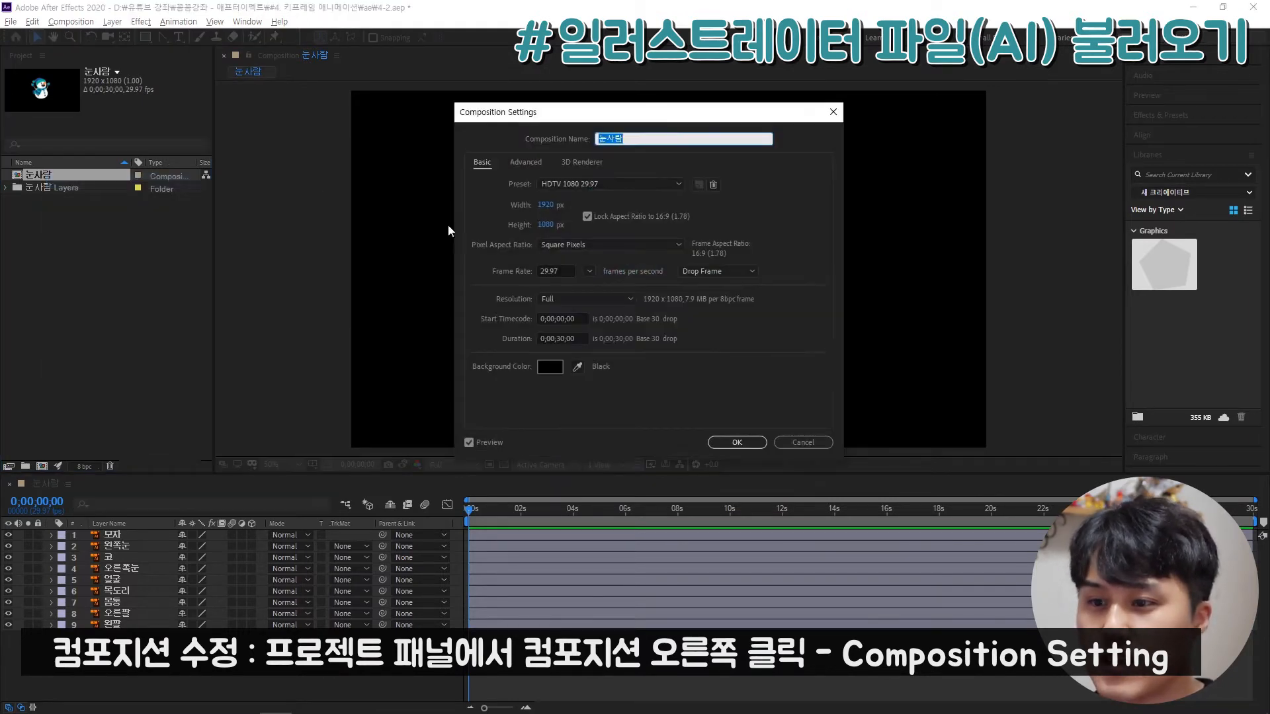
{"action": "left_click", "coordinate": [549, 367]}
{"action": "left_click_drag", "start_coordinate": [490, 401], "coordinate": [491, 395]}
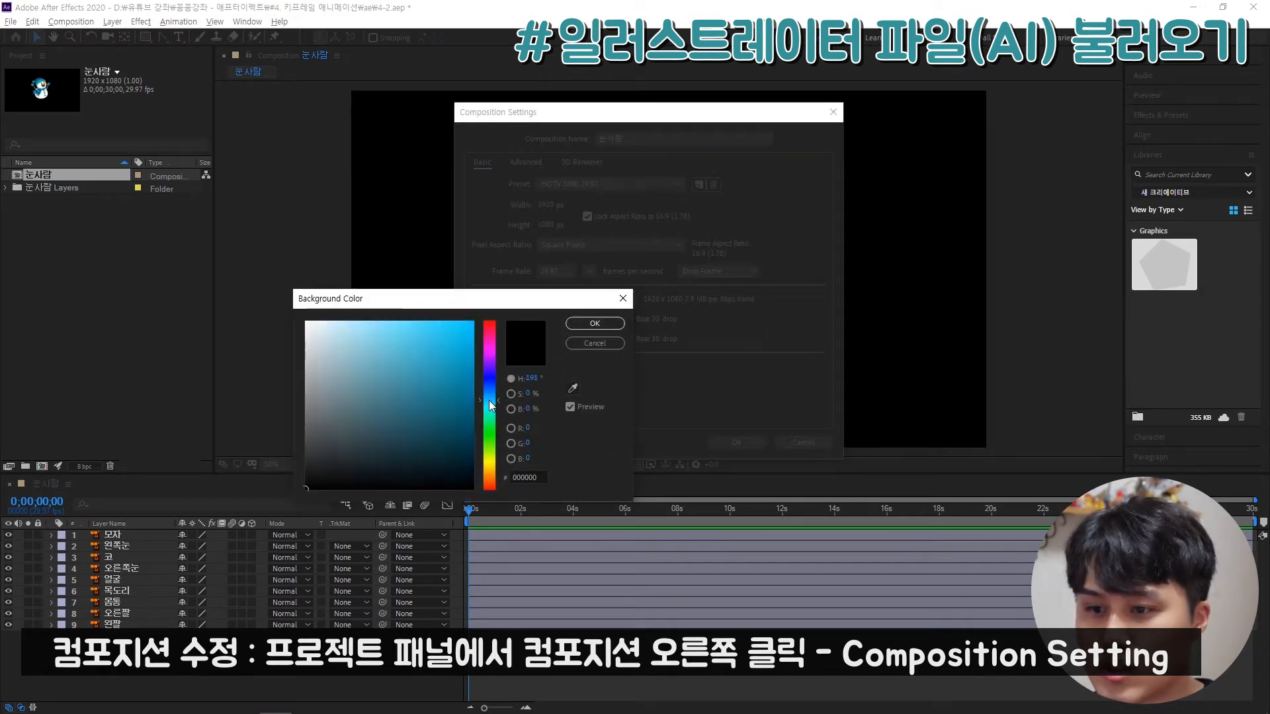
{"action": "left_click", "coordinate": [450, 320]}
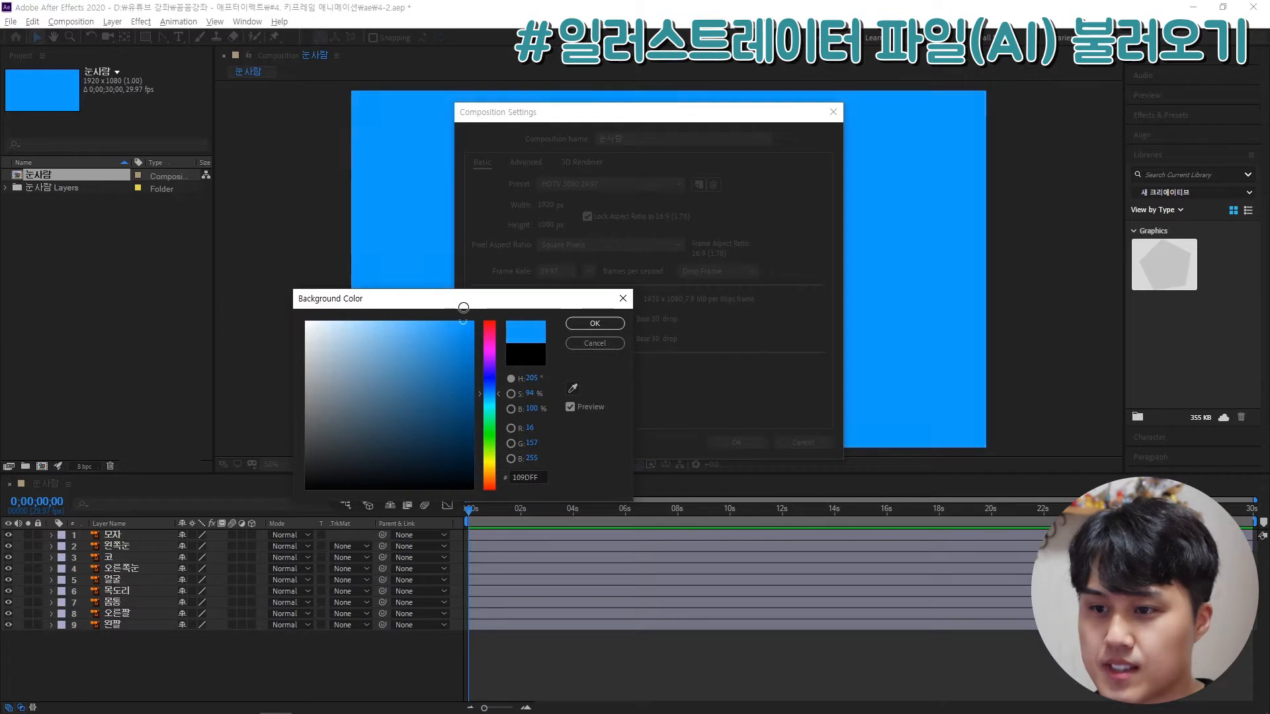
{"action": "left_click", "coordinate": [594, 324]}
{"action": "left_click", "coordinate": [738, 443]}
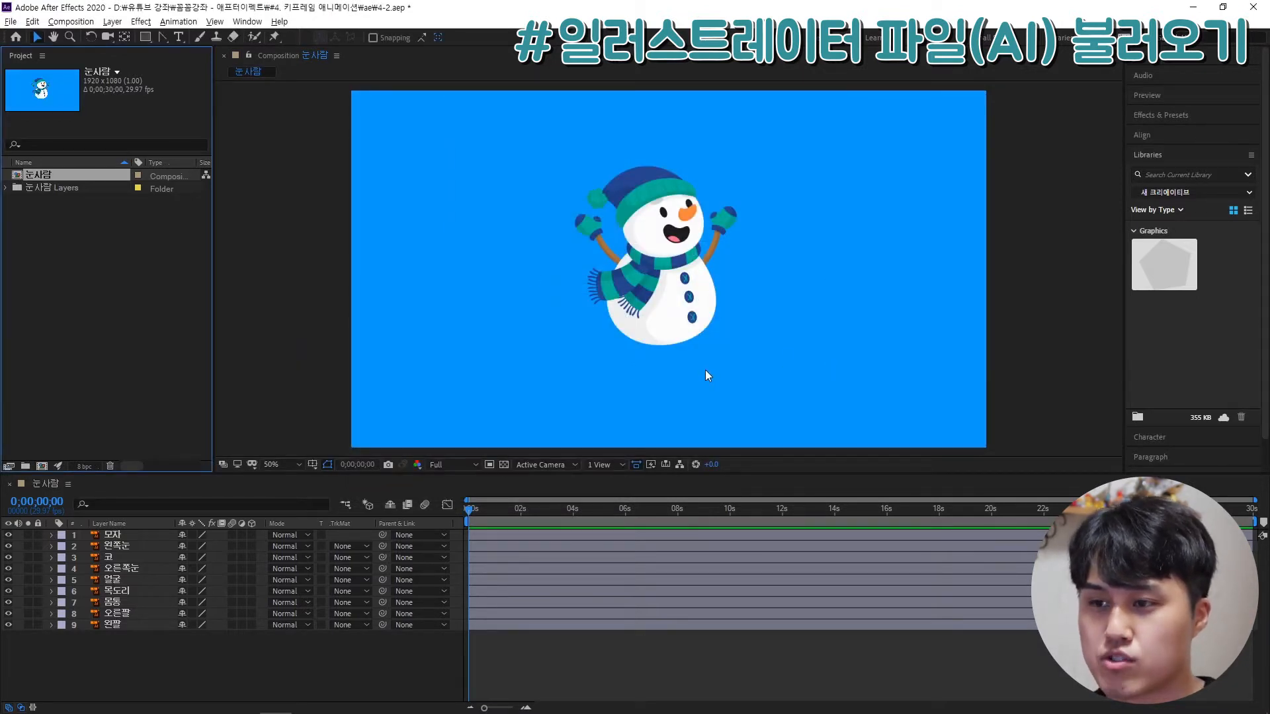
Step: Set the composition's background color to light blue, about #5FBDFF
{"action": "key", "text": "ctrl+k"}
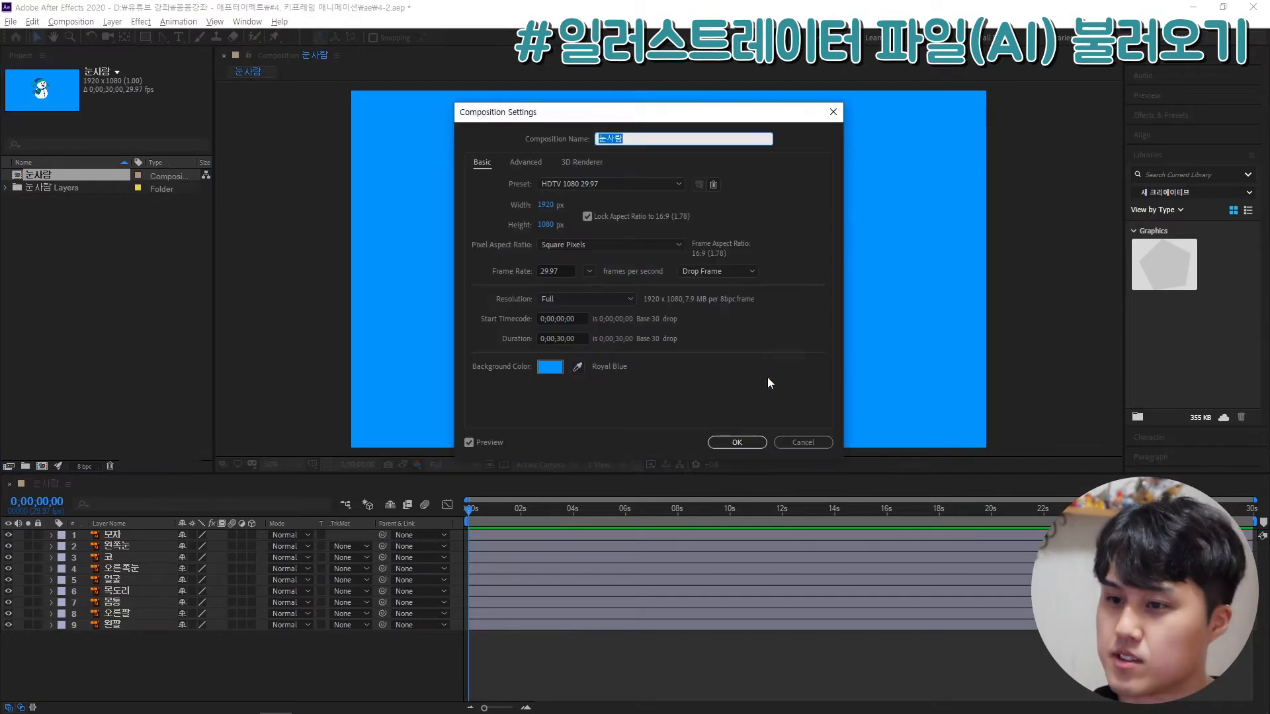
{"action": "left_click", "coordinate": [549, 366]}
{"action": "left_click", "coordinate": [405, 315]}
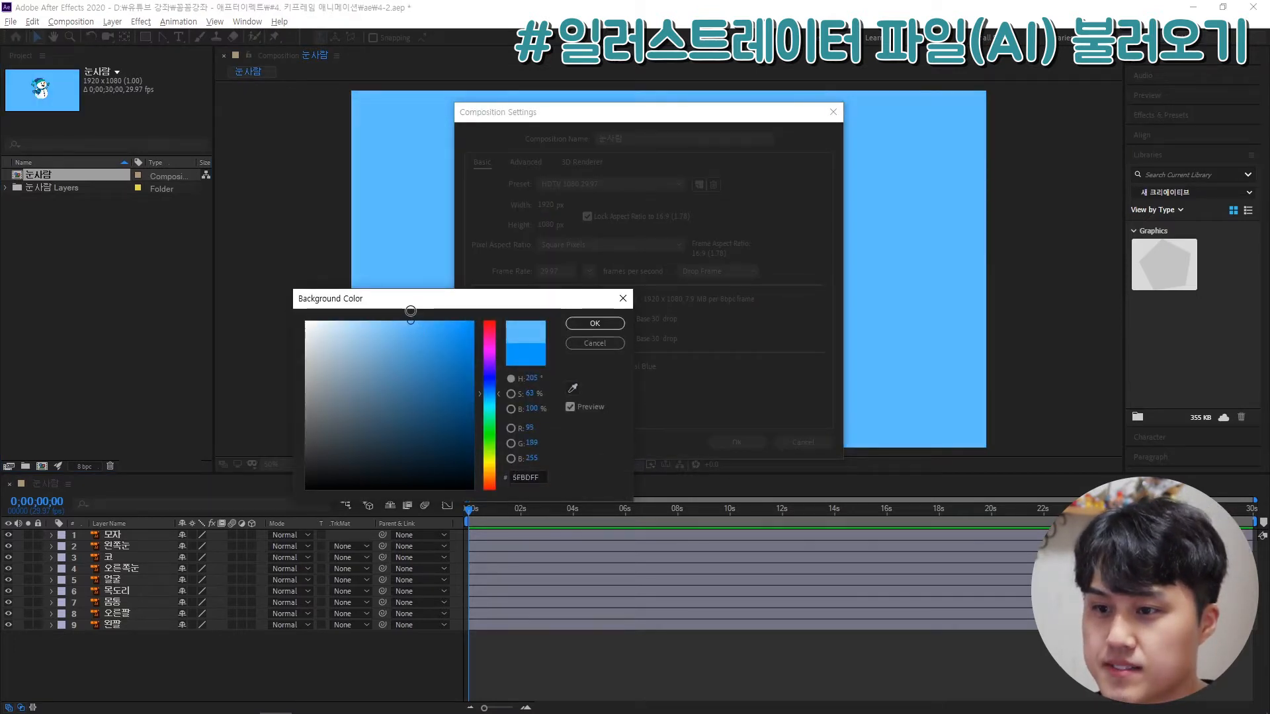
{"action": "left_click", "coordinate": [593, 322]}
{"action": "left_click", "coordinate": [737, 443]}
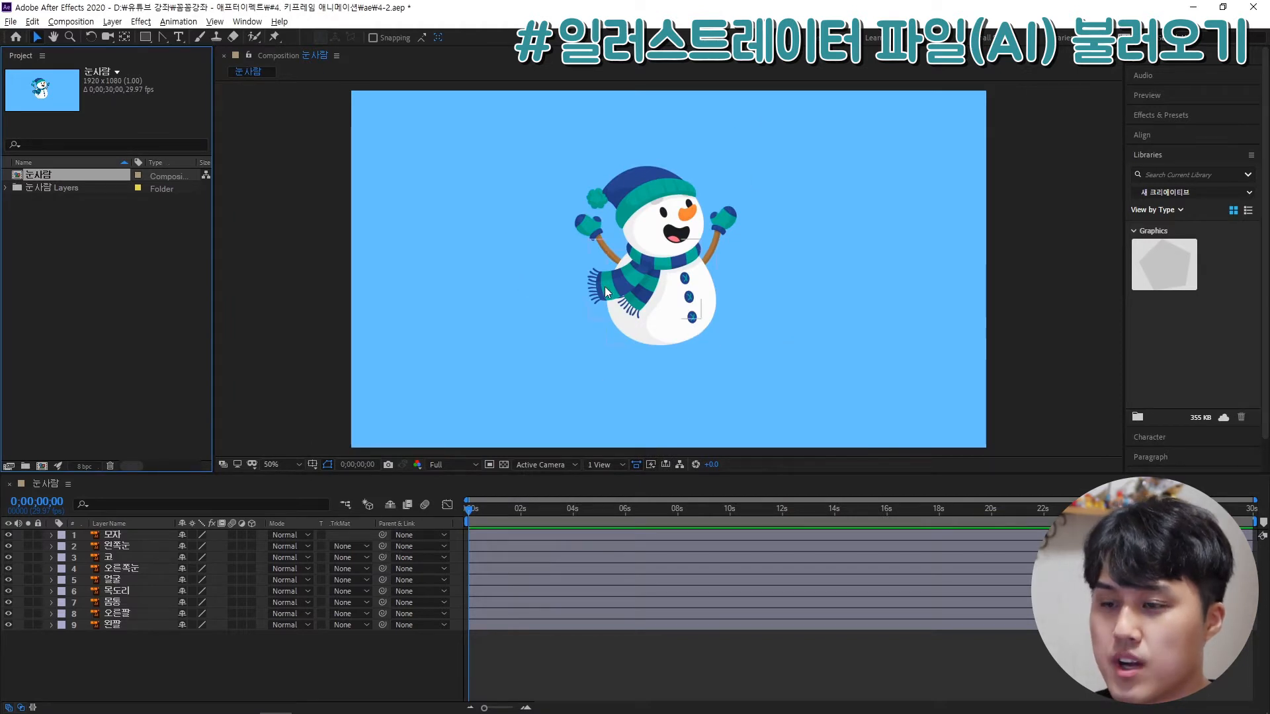
Step: Select the scarf layer (목도리) in the composition and examine its Transform properties
{"action": "scroll", "coordinate": [658, 244], "scroll_direction": "up", "scroll_amount": 2}
{"action": "left_click_drag", "start_coordinate": [661, 281], "coordinate": [616, 274]}
{"action": "left_click", "coordinate": [505, 160]}
{"action": "left_click", "coordinate": [546, 341]}
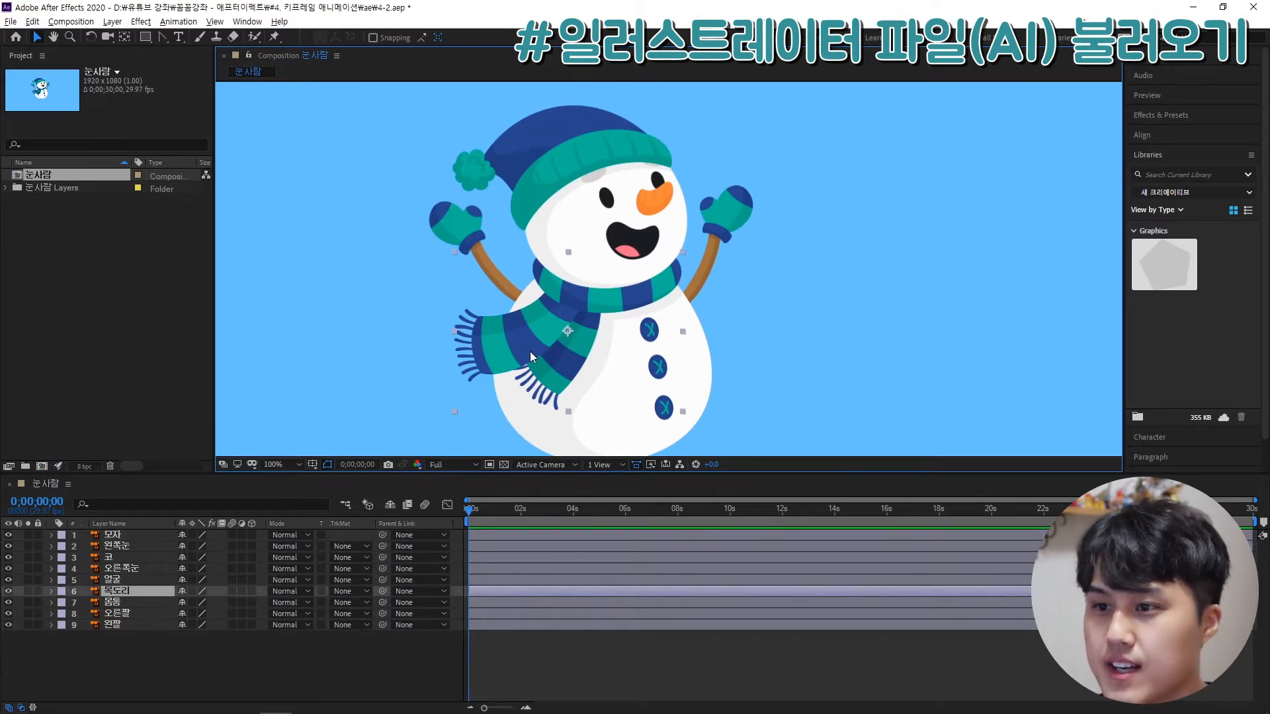
{"action": "left_click", "coordinate": [51, 591]}
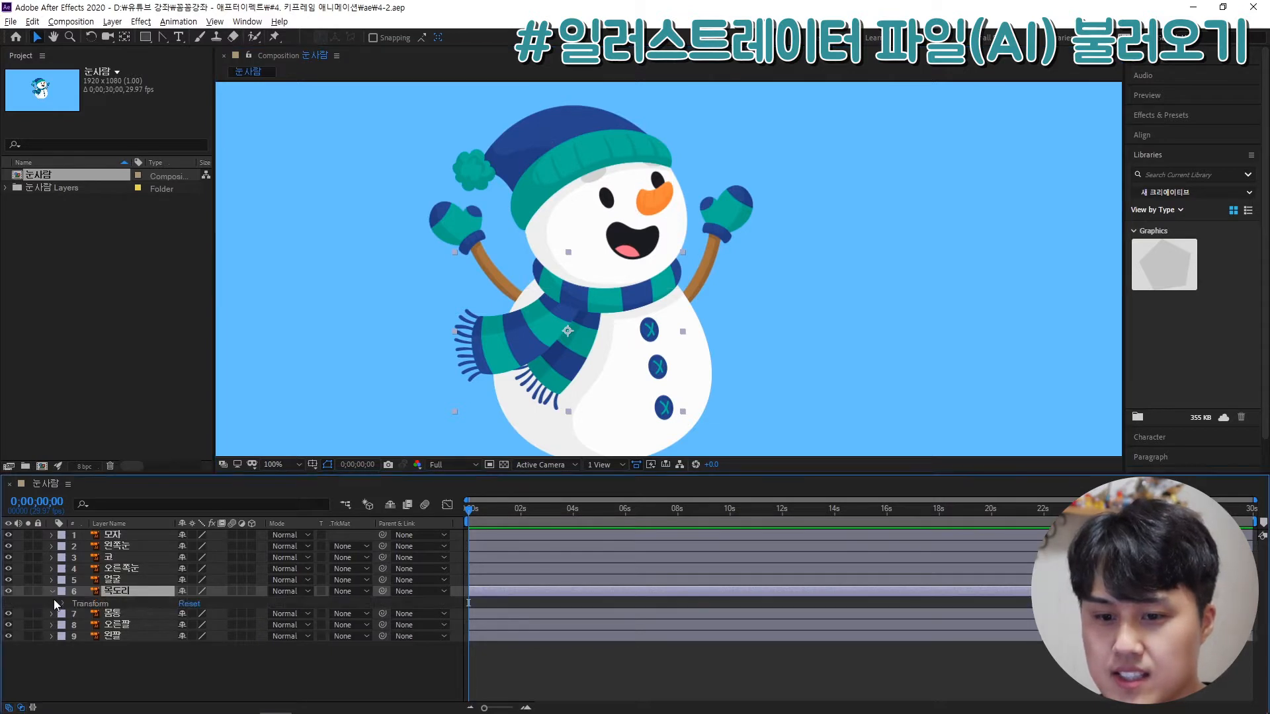
{"action": "left_click", "coordinate": [62, 602]}
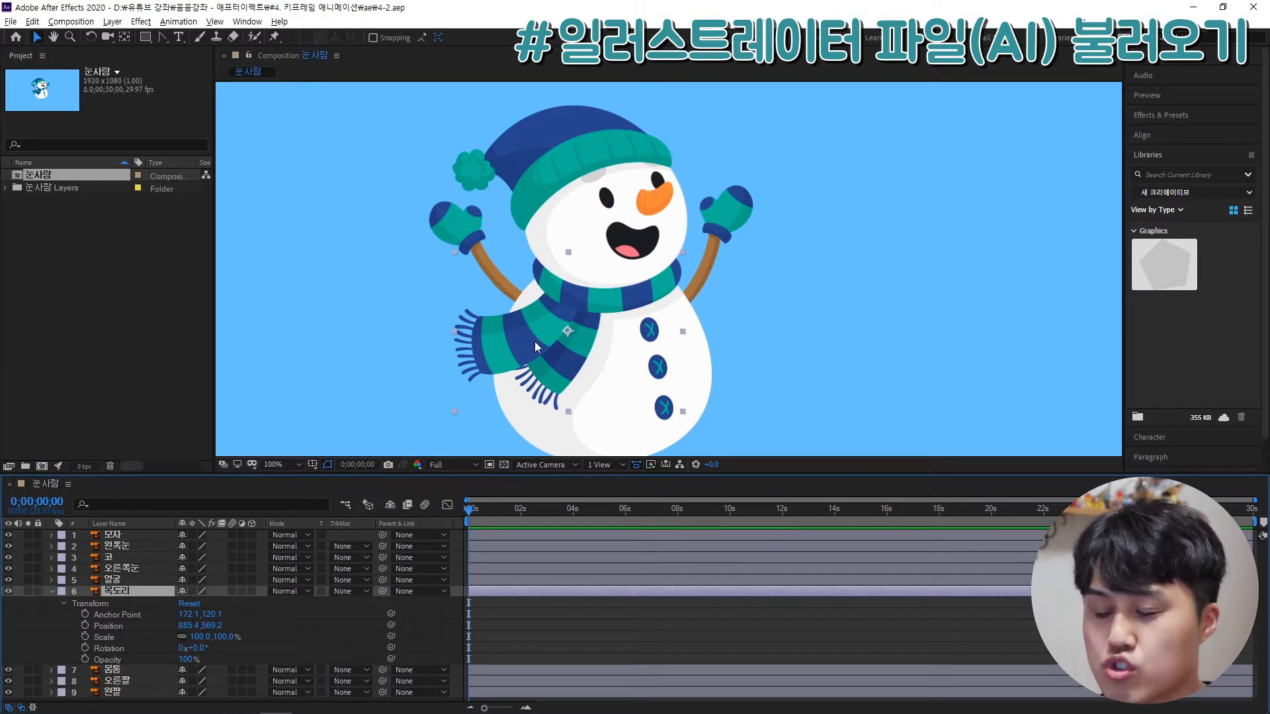
{"action": "left_click", "coordinate": [52, 591]}
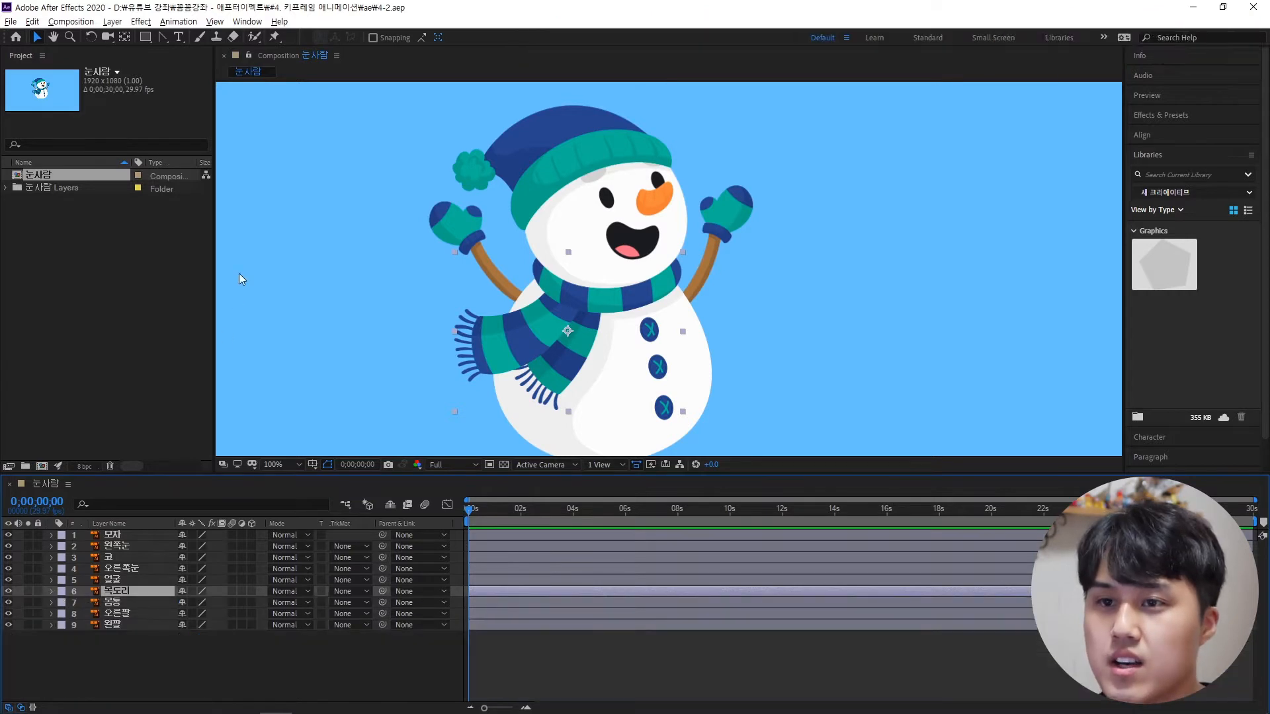
Step: Use the Puppet Pin tool to place seven pins along the upper edge of the scarf's neck band
{"action": "left_click", "coordinate": [274, 37]}
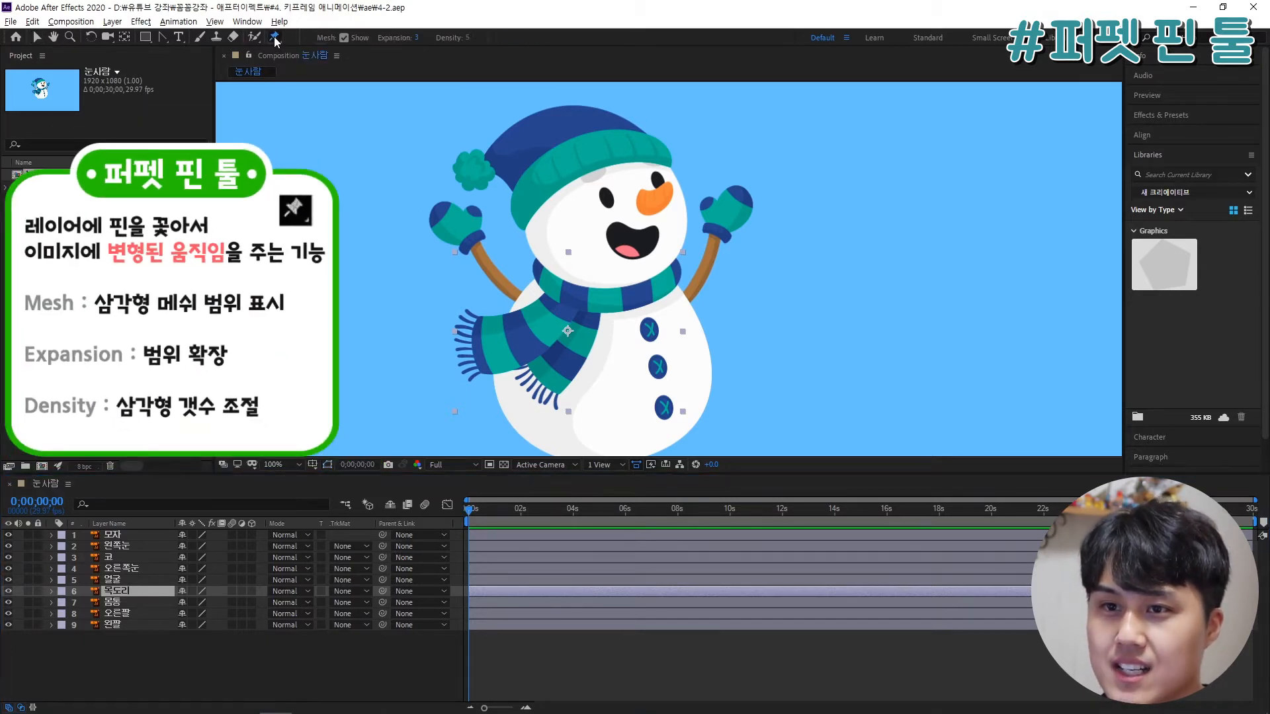
{"action": "left_click", "coordinate": [535, 259]}
{"action": "left_click", "coordinate": [552, 276]}
{"action": "left_click", "coordinate": [575, 284]}
{"action": "left_click", "coordinate": [600, 290]}
{"action": "left_click", "coordinate": [625, 284]}
{"action": "left_click", "coordinate": [650, 276]}
{"action": "left_click", "coordinate": [670, 265]}
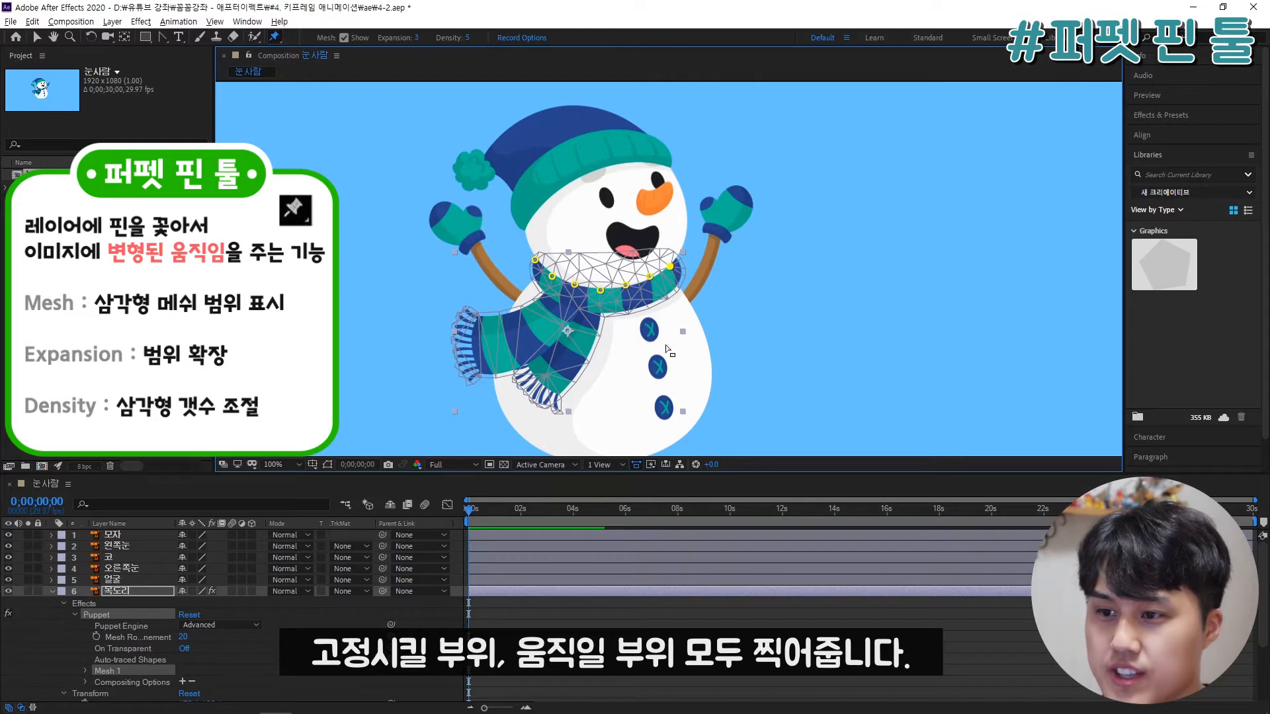
Step: Add a puppet pin at each of the scarf's two tail ends and four along the neck band's lower edge
{"action": "left_click", "coordinate": [460, 344]}
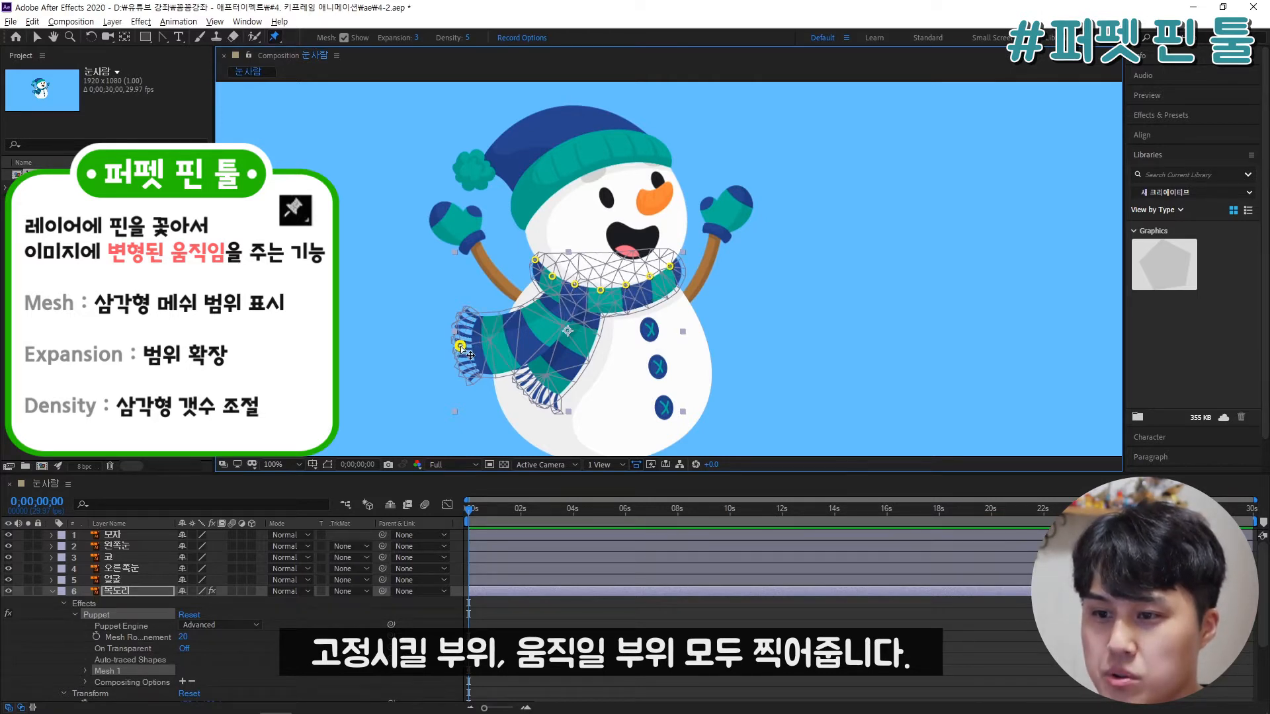
{"action": "left_click", "coordinate": [532, 391]}
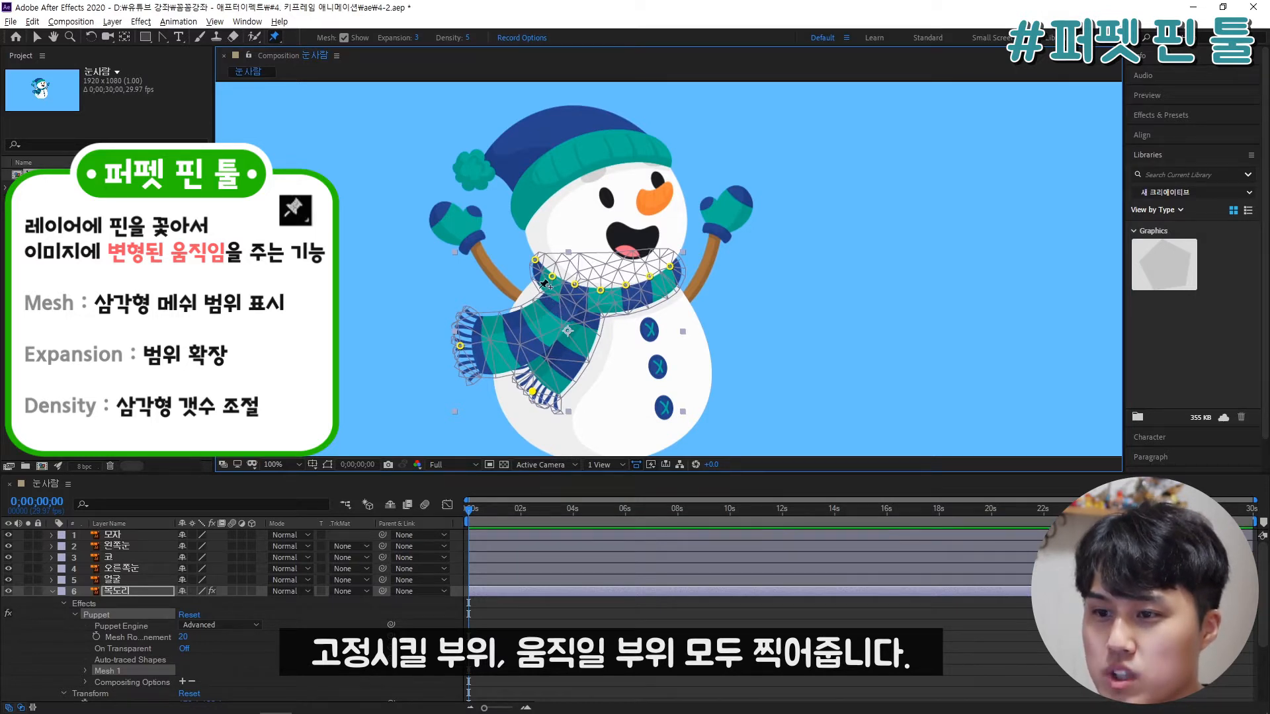
{"action": "left_click", "coordinate": [539, 289]}
{"action": "left_click", "coordinate": [606, 311]}
{"action": "left_click", "coordinate": [647, 302]}
{"action": "left_click", "coordinate": [676, 283]}
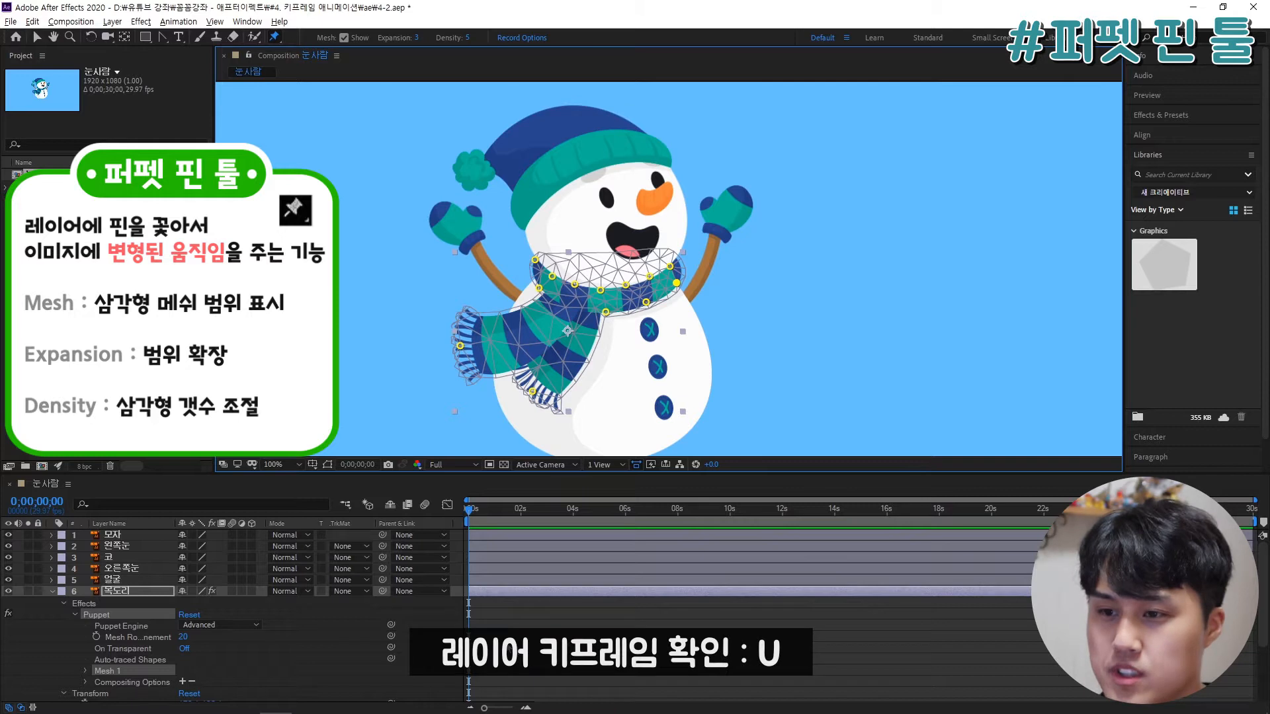
{"action": "left_click", "coordinate": [606, 311]}
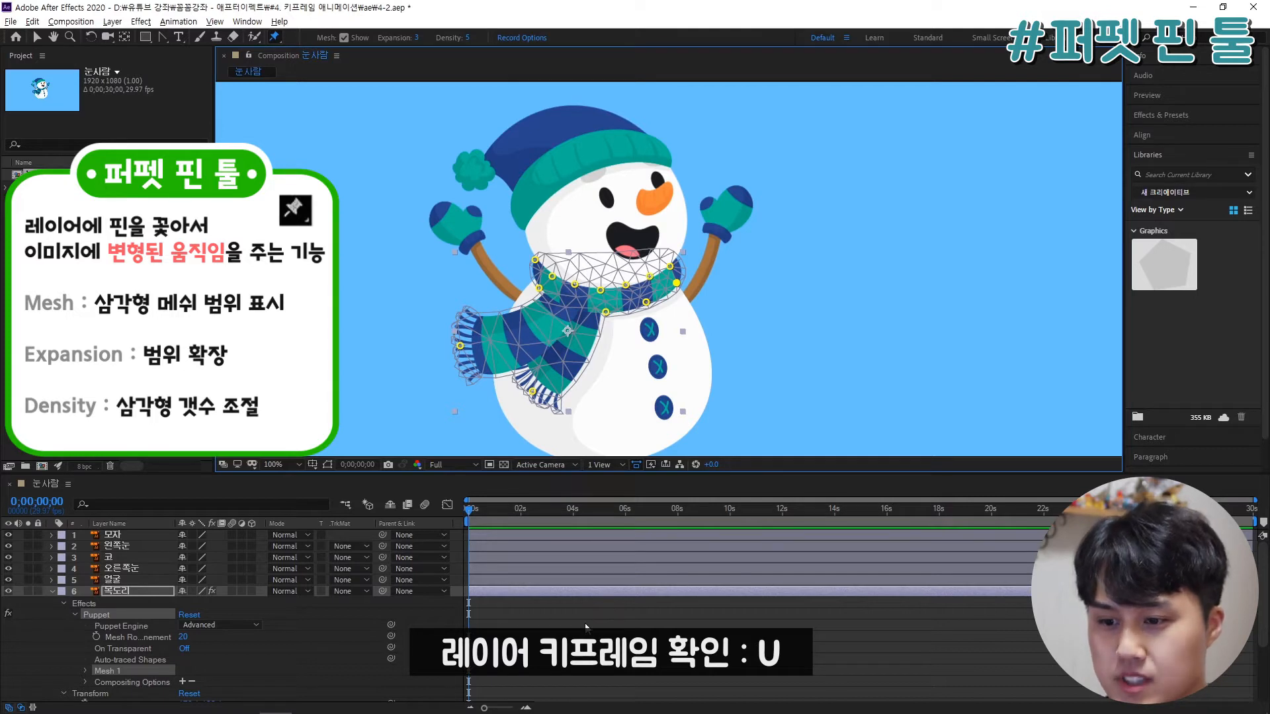
Step: Reveal the scarf layer's keyframed properties and examine the puppet pin keyframes at the start of the timeline
{"action": "key", "text": "u"}
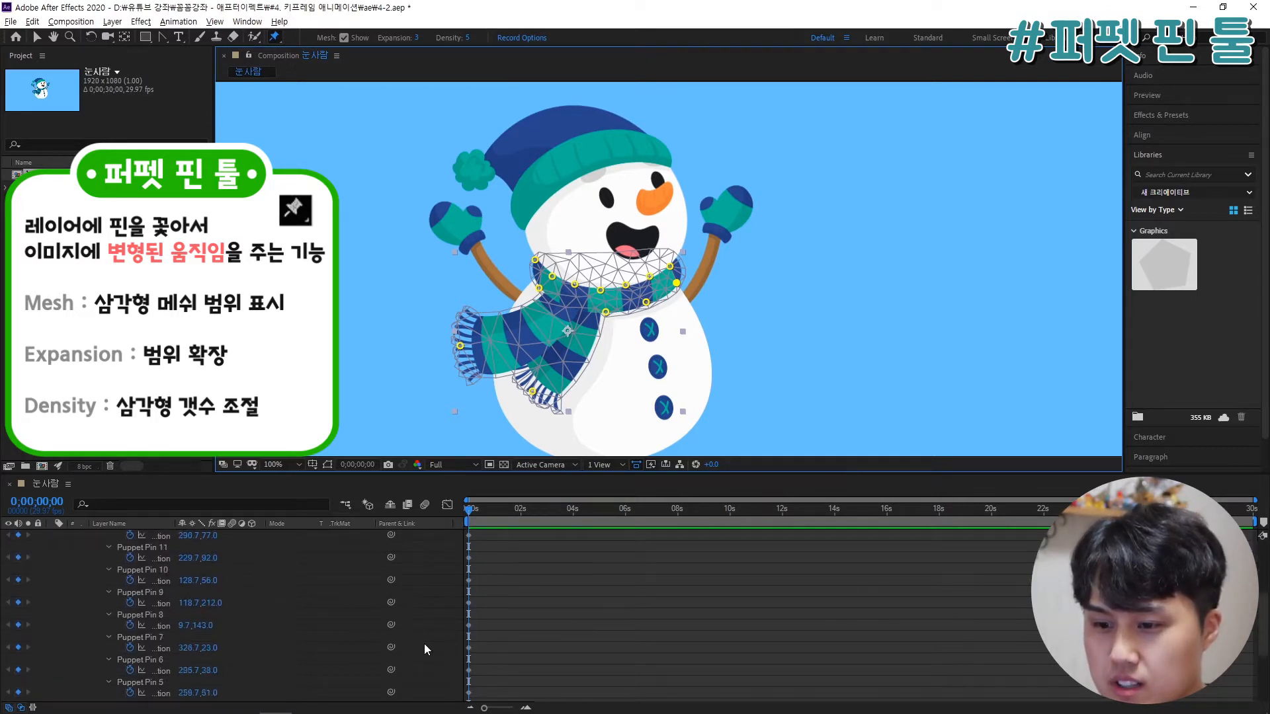
{"action": "scroll", "coordinate": [1258, 658], "scroll_direction": "down", "scroll_amount": 5}
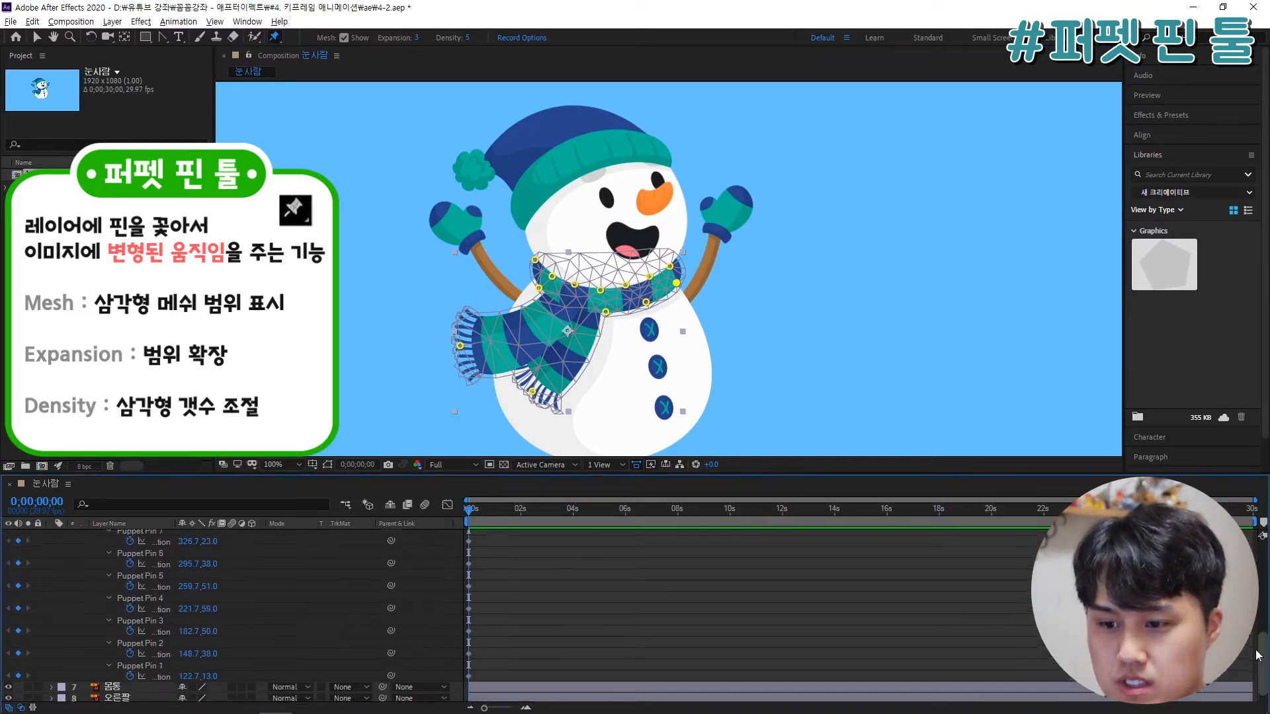
{"action": "scroll", "coordinate": [1258, 658], "scroll_direction": "up", "scroll_amount": 5}
{"action": "left_click_drag", "start_coordinate": [476, 506], "coordinate": [458, 530]}
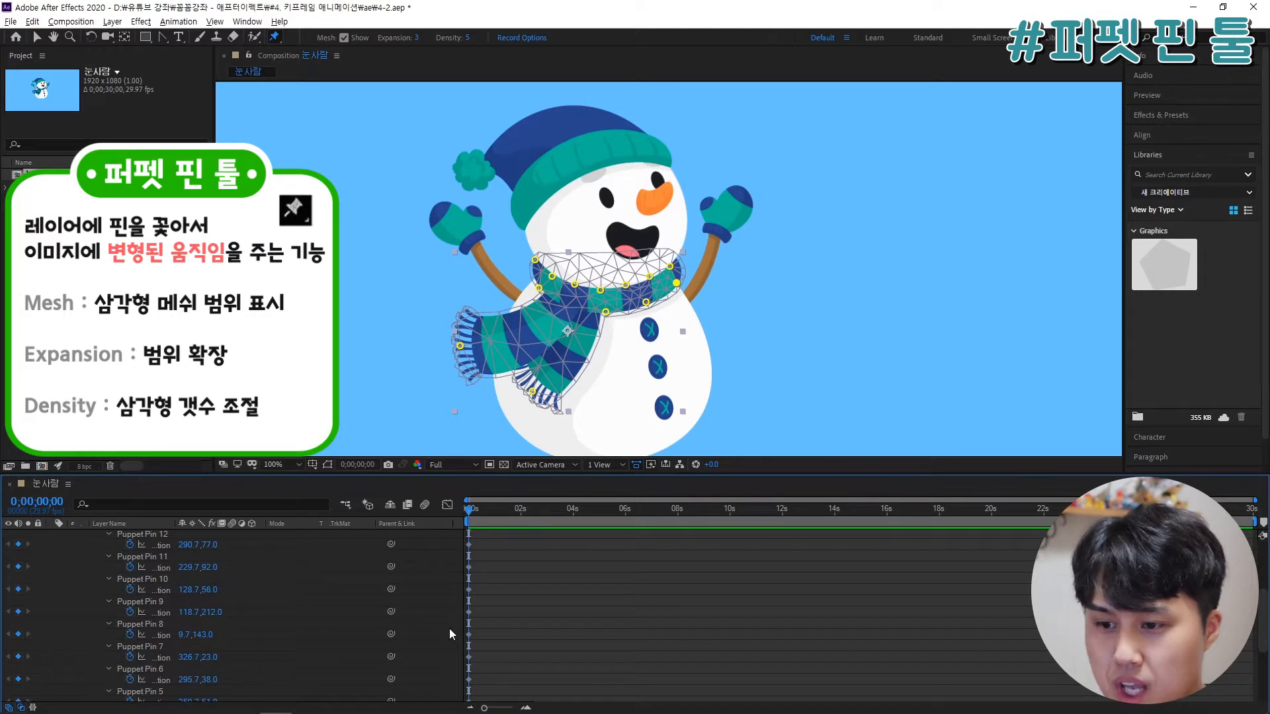
{"action": "scroll", "coordinate": [449, 628], "scroll_direction": "up", "scroll_amount": 2}
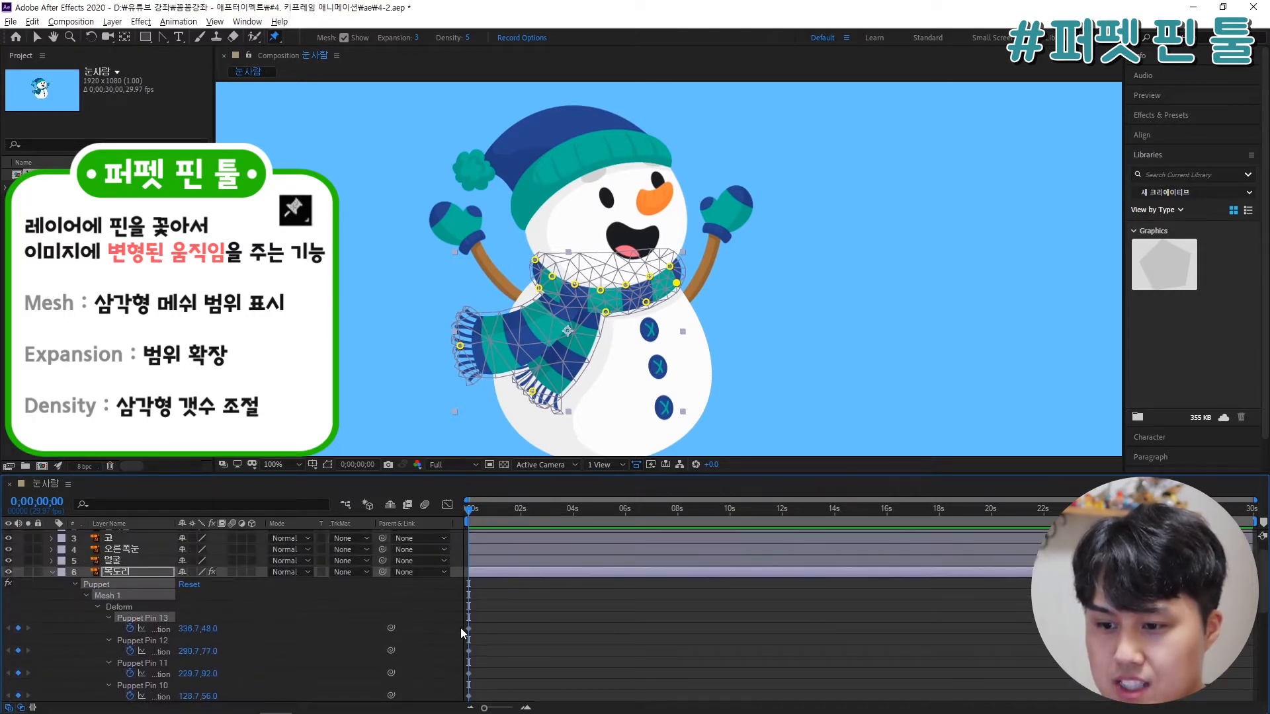
{"action": "scroll", "coordinate": [458, 632], "scroll_direction": "up", "scroll_amount": 3}
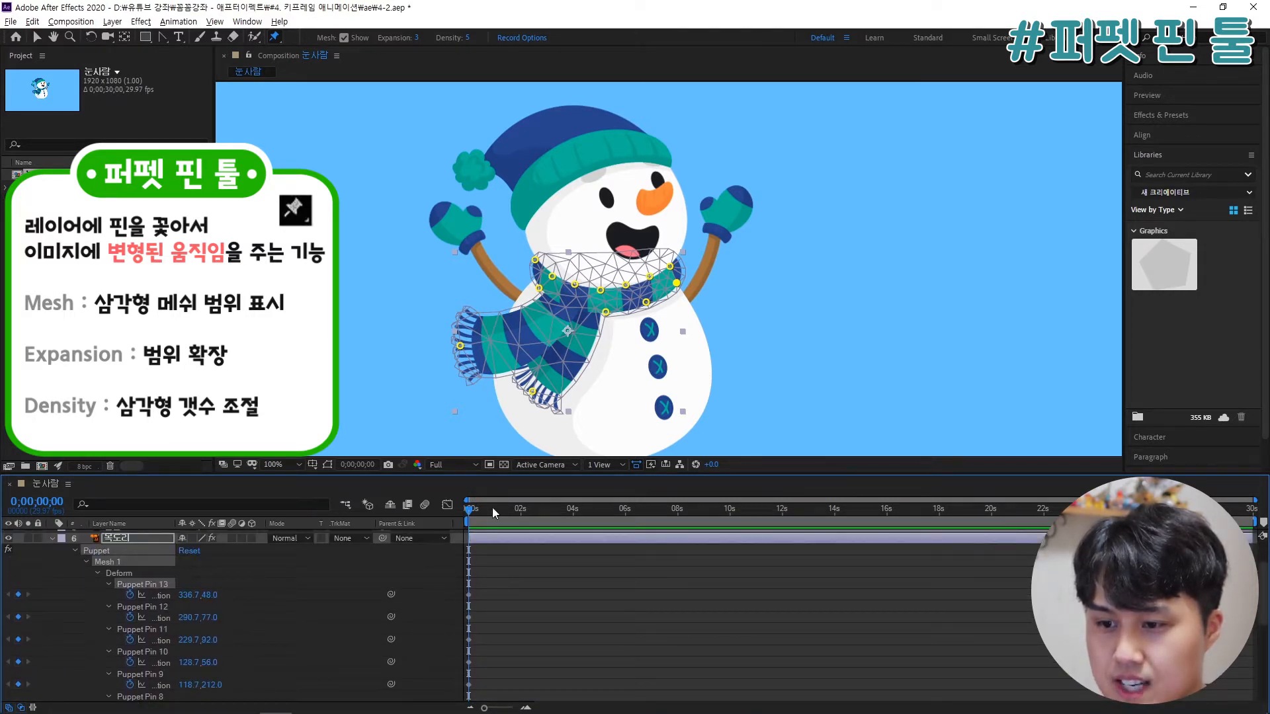
Step: At 0;00;01;29, keyframe a lowered pose for the scarf's two tail pins, with Puppet Pin 9 at about 133.7,240.0
{"action": "left_click_drag", "start_coordinate": [471, 518], "coordinate": [520, 514]}
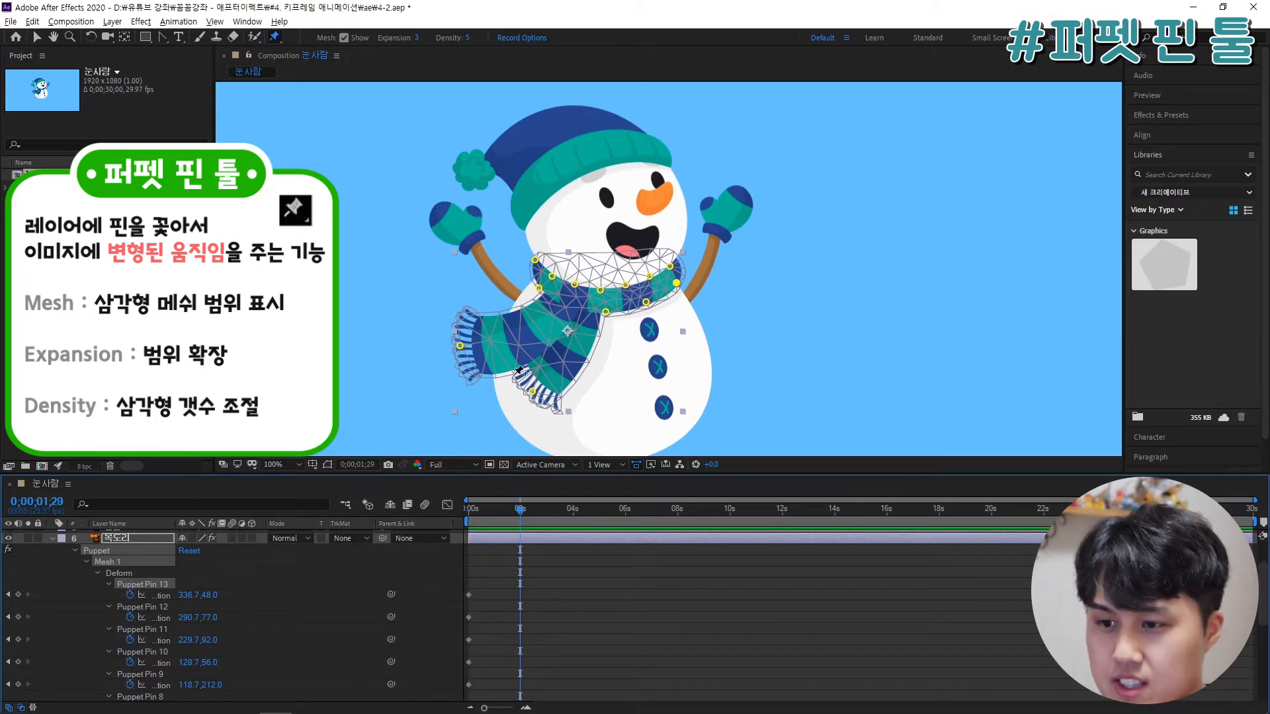
{"action": "left_click_drag", "start_coordinate": [535, 397], "coordinate": [554, 411]}
{"action": "left_click_drag", "start_coordinate": [461, 348], "coordinate": [469, 375]}
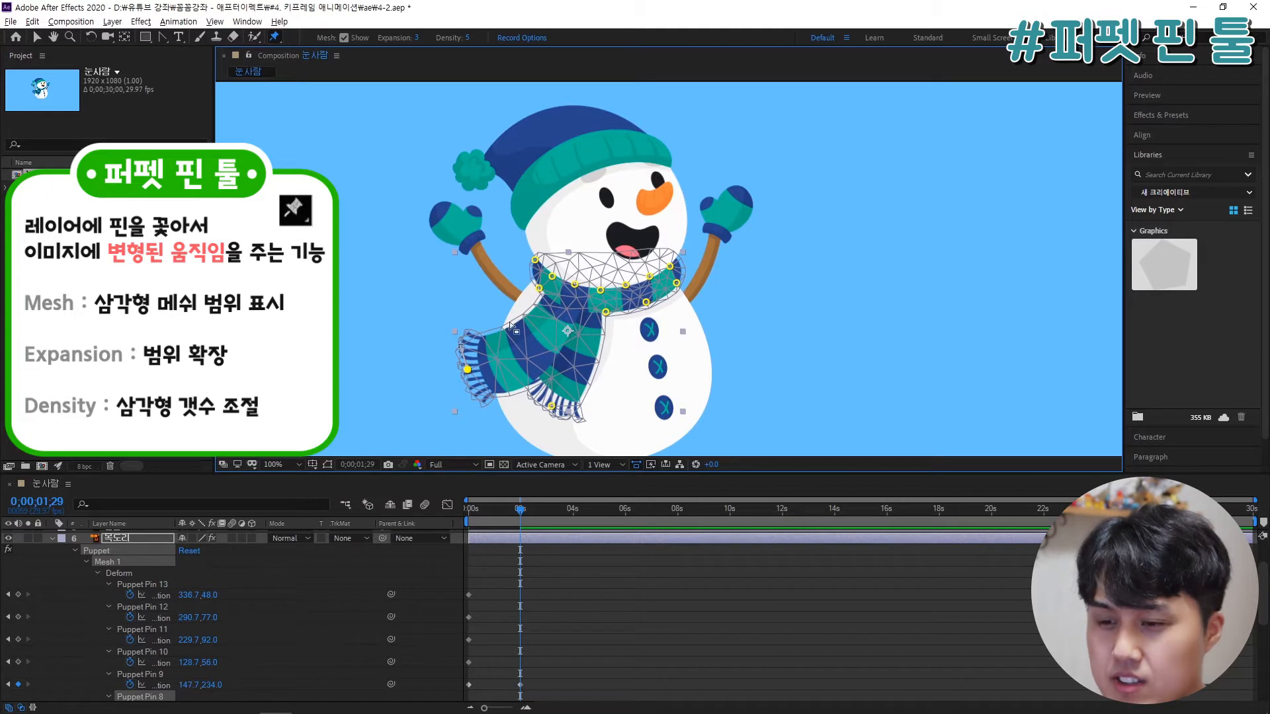
{"action": "left_click_drag", "start_coordinate": [468, 369], "coordinate": [455, 363]}
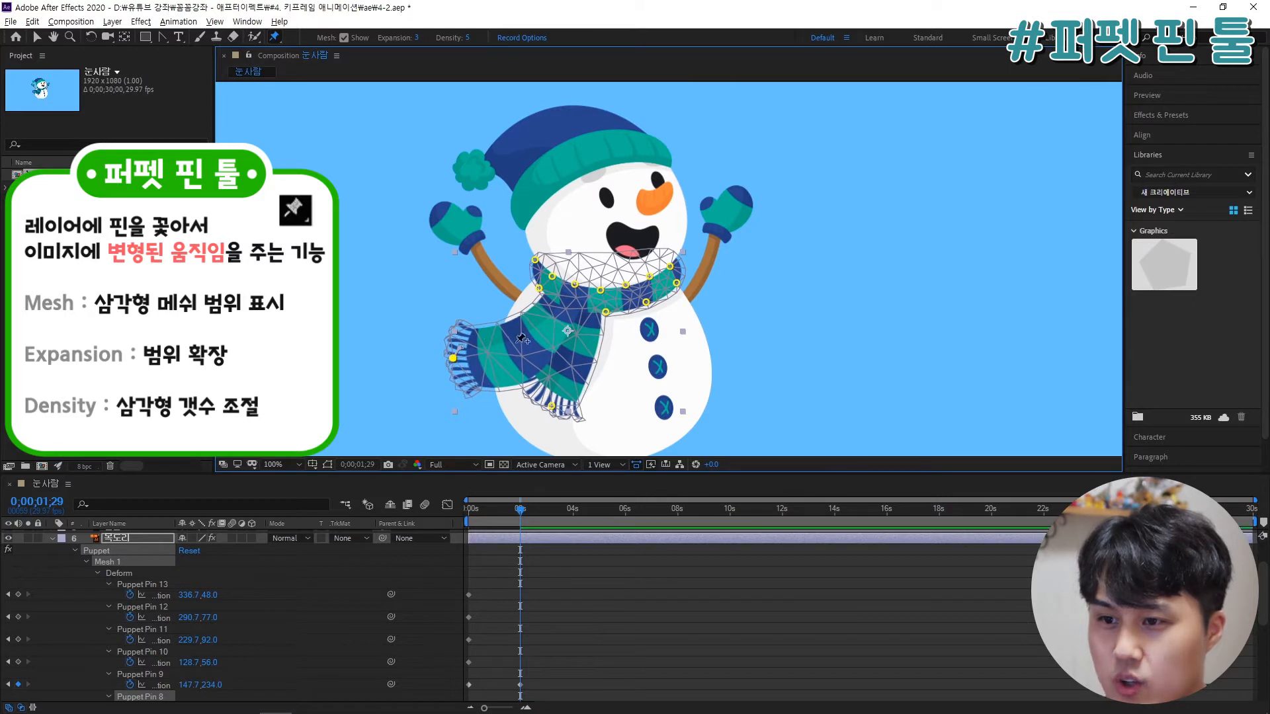
{"action": "left_click_drag", "start_coordinate": [551, 406], "coordinate": [544, 411]}
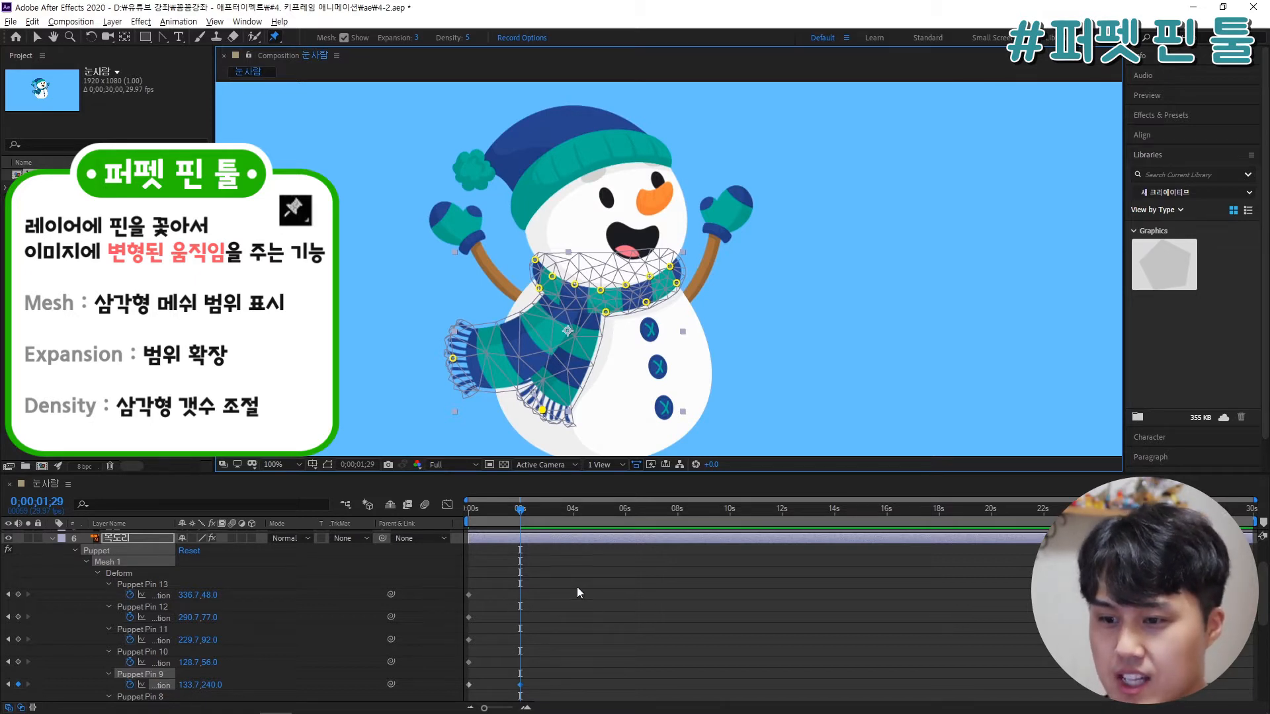
Step: Preview the scarf's motion, and reposition the tail pins at 0;00;01;29 closer to the body, with Puppet Pin 9 at about 166.7,236.0
{"action": "key", "text": "space"}
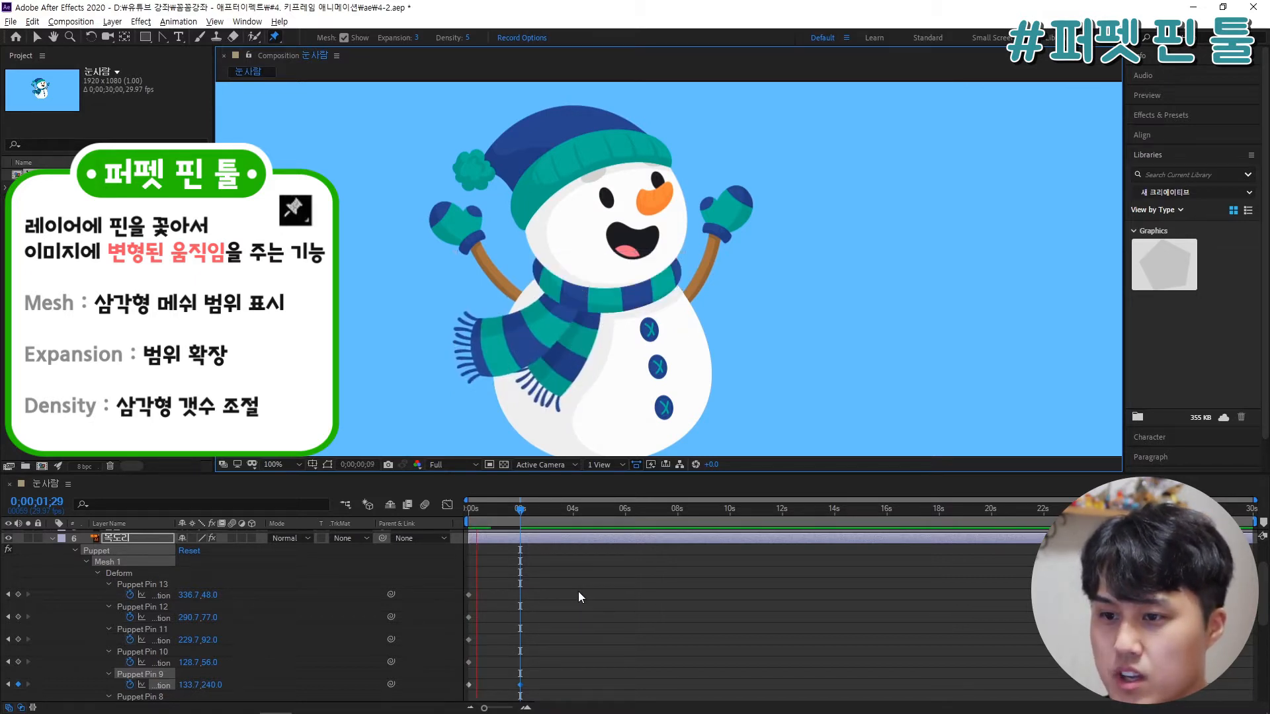
{"action": "mouse_move", "coordinate": [519, 512]}
{"action": "left_mouse_down"}
{"action": "mouse_move", "coordinate": [438, 515]}
{"action": "mouse_move", "coordinate": [524, 531]}
{"action": "left_mouse_up"}
{"action": "left_click_drag", "start_coordinate": [542, 409], "coordinate": [486, 378]}
Step: Play back the revised scarf motion from the start, and enlarge the timeline area with the playhead near 2 seconds to show the pin keyframes
{"action": "key", "text": "space"}
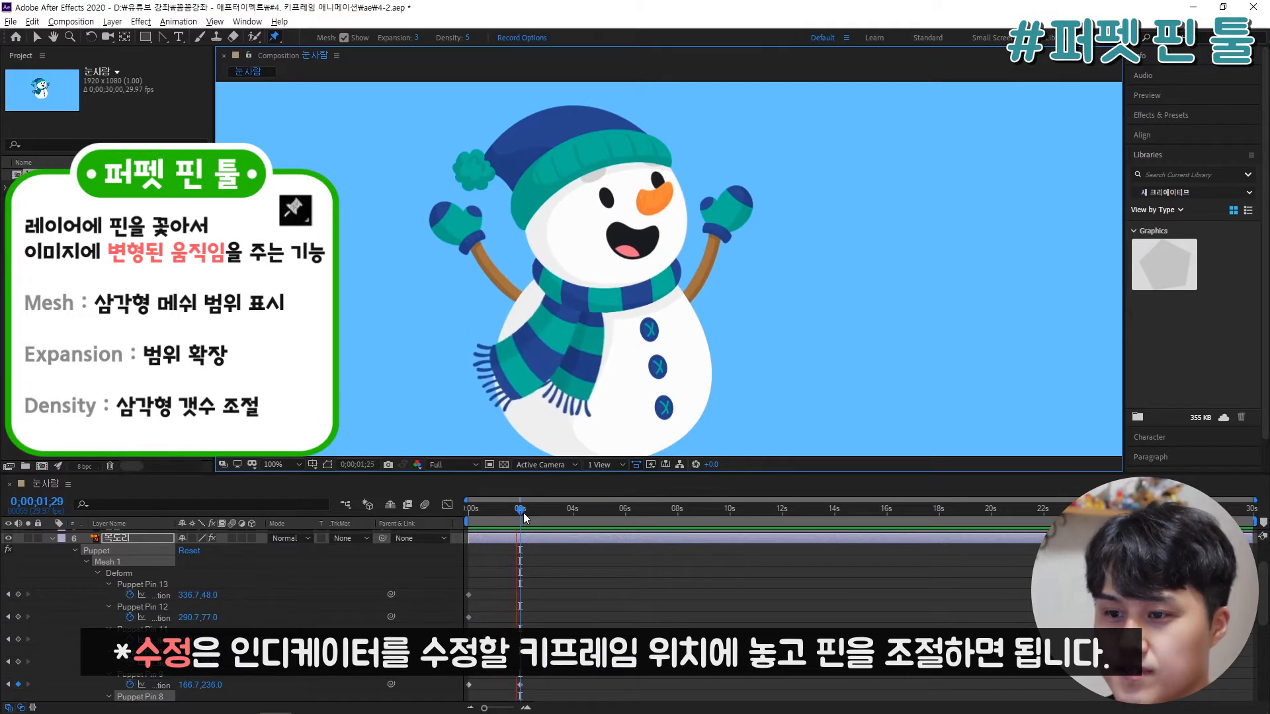
{"action": "left_click_drag", "start_coordinate": [520, 509], "coordinate": [454, 525]}
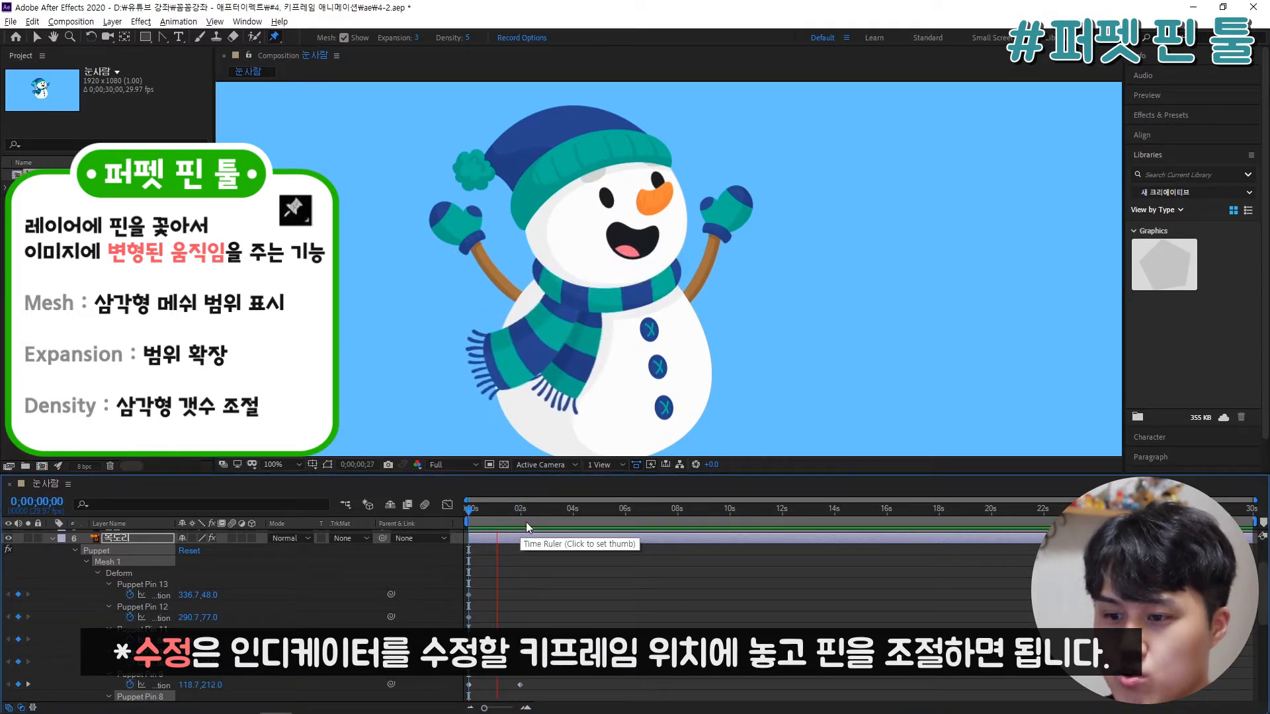
{"action": "mouse_move", "coordinate": [538, 522]}
{"action": "left_mouse_down"}
{"action": "mouse_move", "coordinate": [454, 520]}
{"action": "mouse_move", "coordinate": [521, 529]}
{"action": "left_mouse_up"}
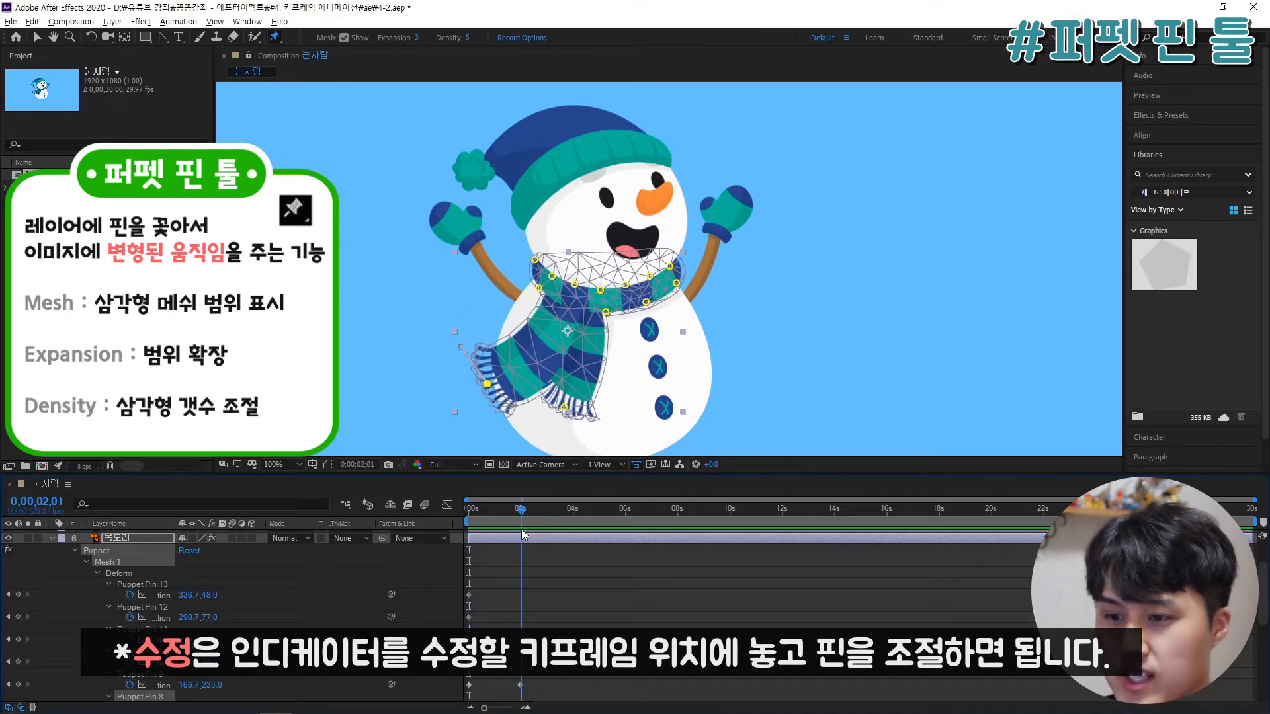
{"action": "left_click_drag", "start_coordinate": [512, 473], "coordinate": [505, 301]}
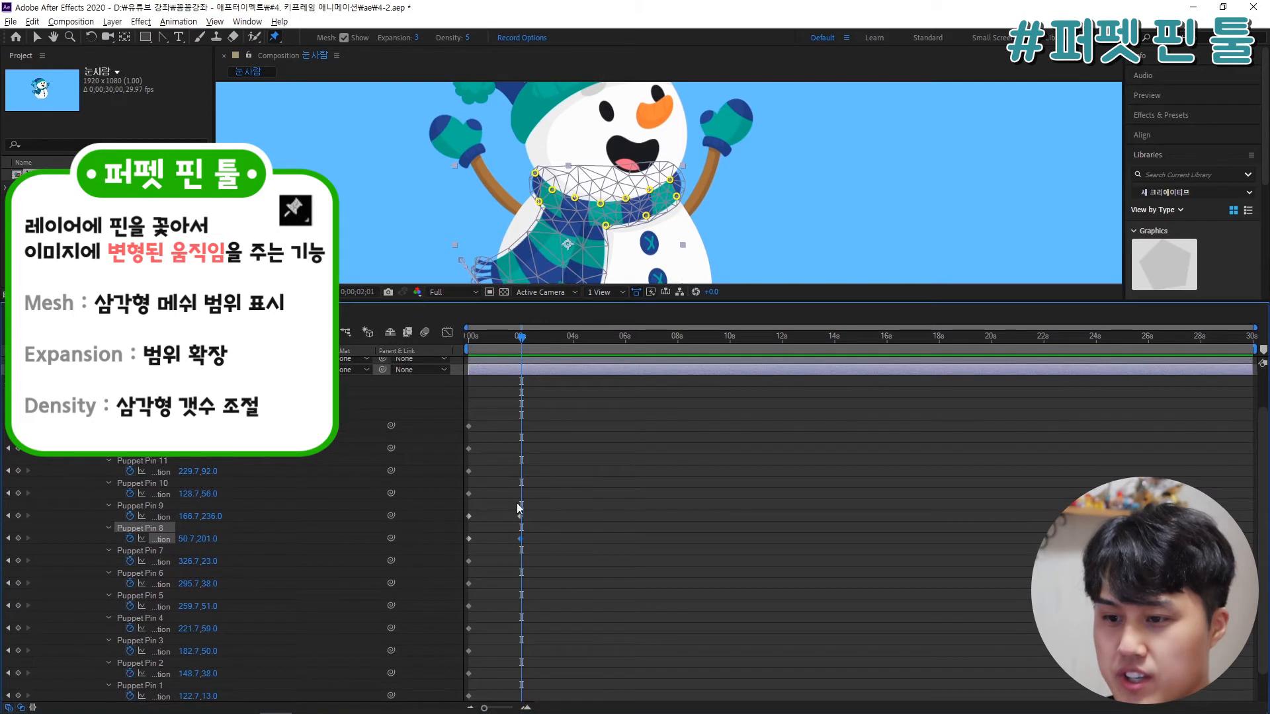
Step: Copy both position keyframes of the scarf's Puppet Pin 8 and Puppet Pin 9 and paste them at 0;00;04;00
{"action": "left_click_drag", "start_coordinate": [522, 340], "coordinate": [574, 341]}
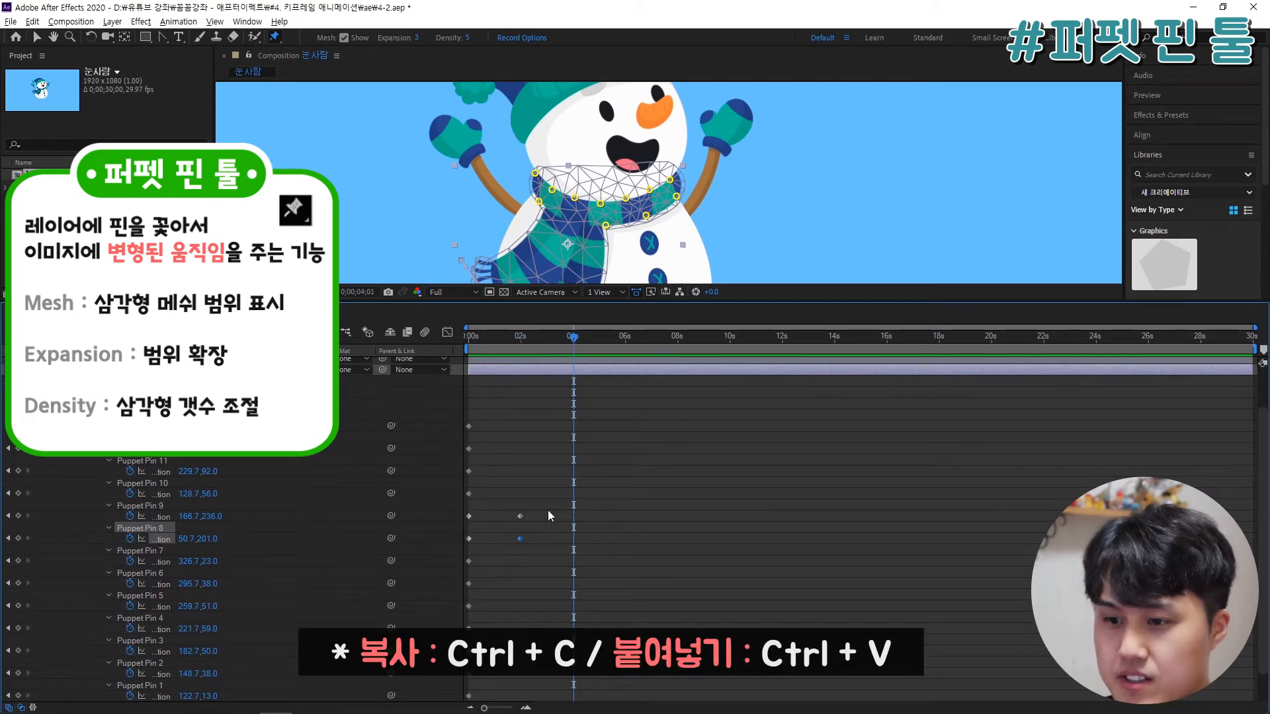
{"action": "left_click_drag", "start_coordinate": [544, 510], "coordinate": [464, 544]}
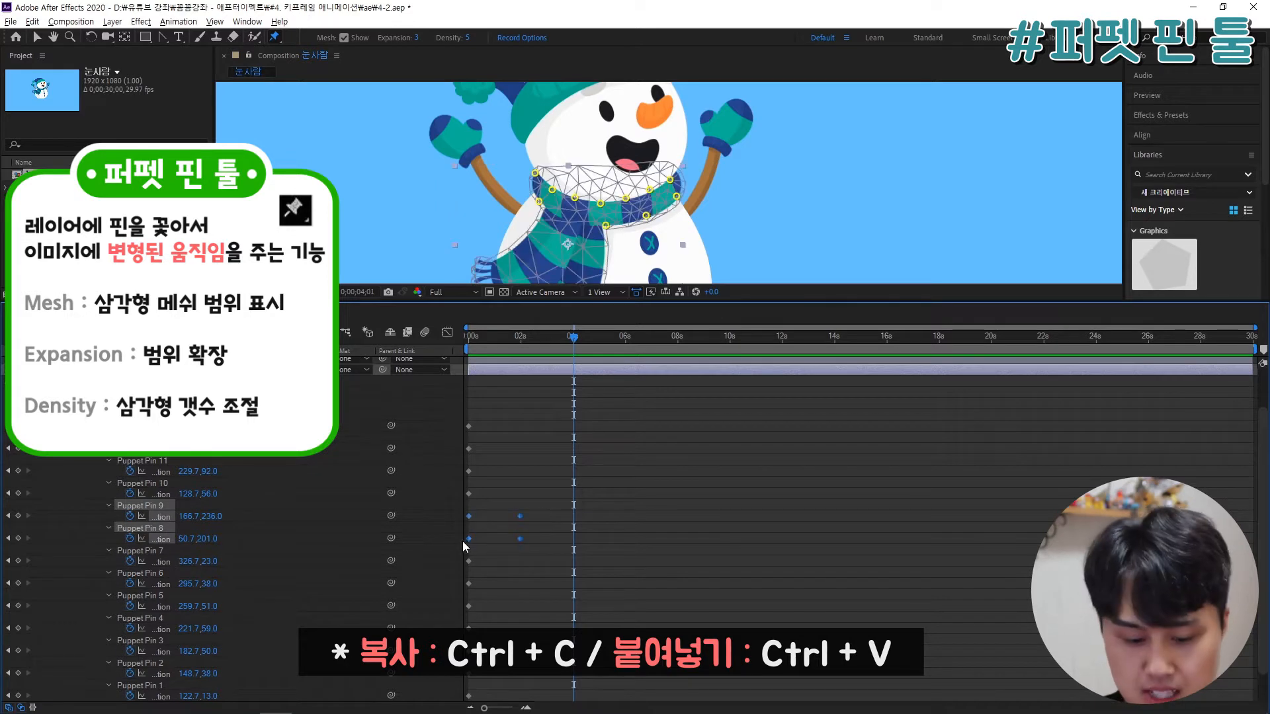
{"action": "left_click_drag", "start_coordinate": [458, 541], "coordinate": [458, 542]}
{"action": "mouse_move", "coordinate": [572, 340]}
{"action": "left_mouse_down"}
{"action": "mouse_move", "coordinate": [555, 338]}
{"action": "mouse_move", "coordinate": [572, 337]}
{"action": "left_mouse_up"}
{"action": "key", "text": "Page_Down"}
{"action": "key", "text": "Page_Down"}
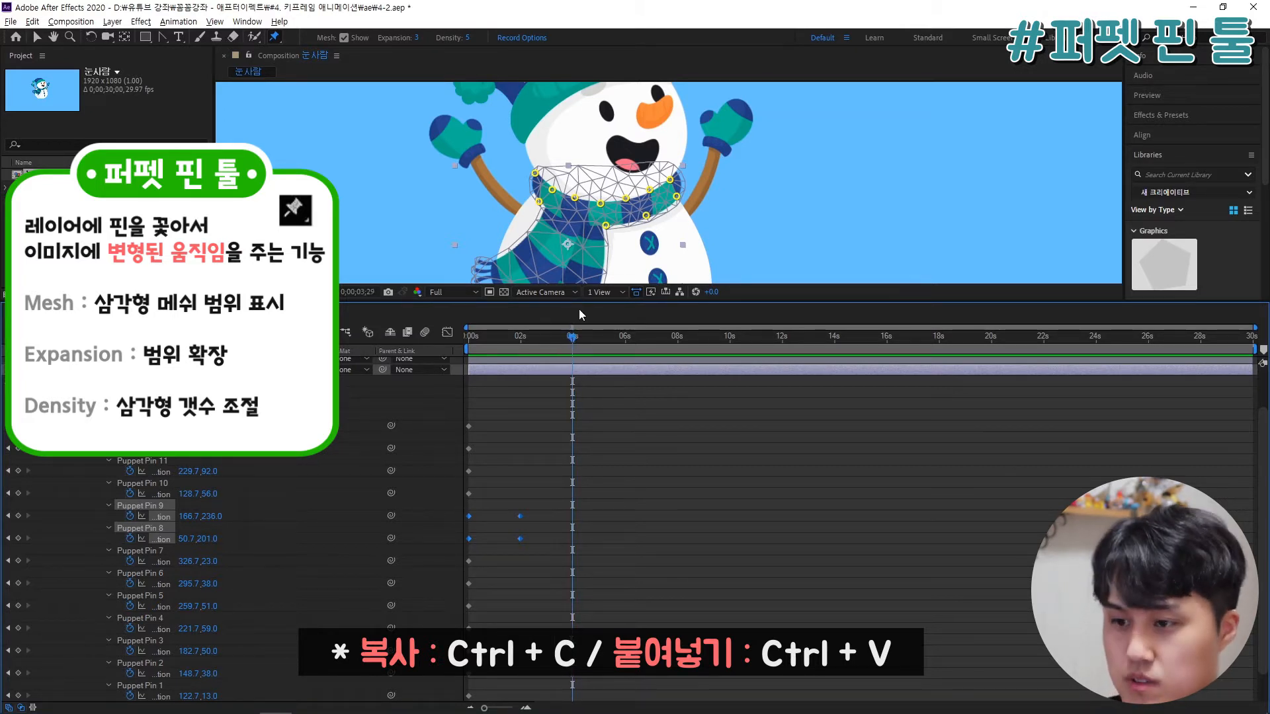
{"action": "key", "text": "ctrl+v"}
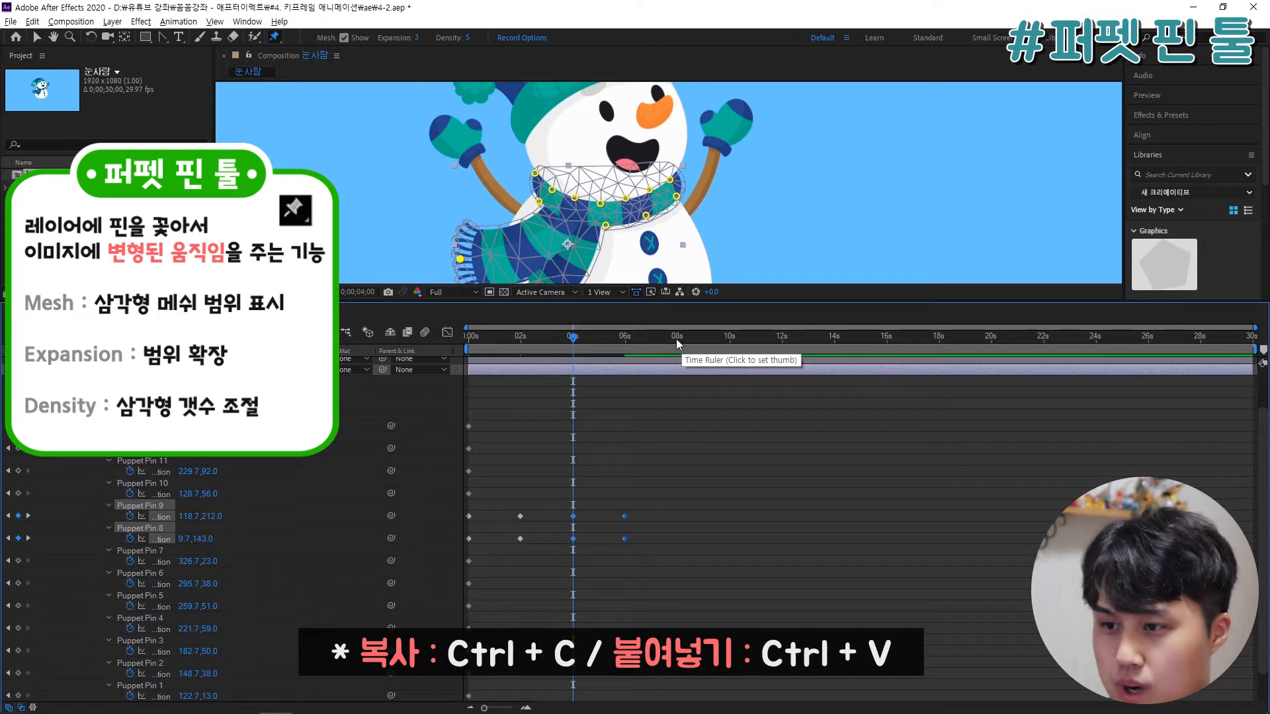
Step: Copy all four keyframes of Puppet Pins 8 and 9 and paste them at 0;00;08;00
{"action": "left_click", "coordinate": [677, 339]}
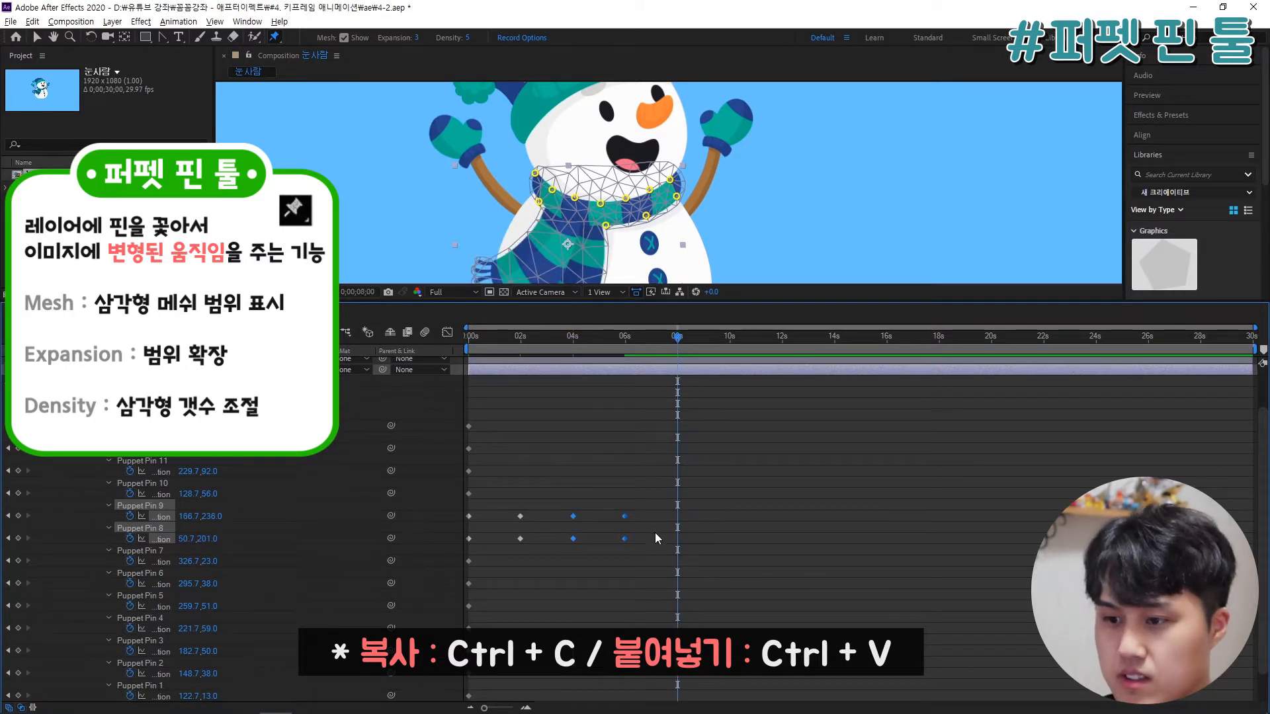
{"action": "left_click_drag", "start_coordinate": [572, 541], "coordinate": [454, 545]}
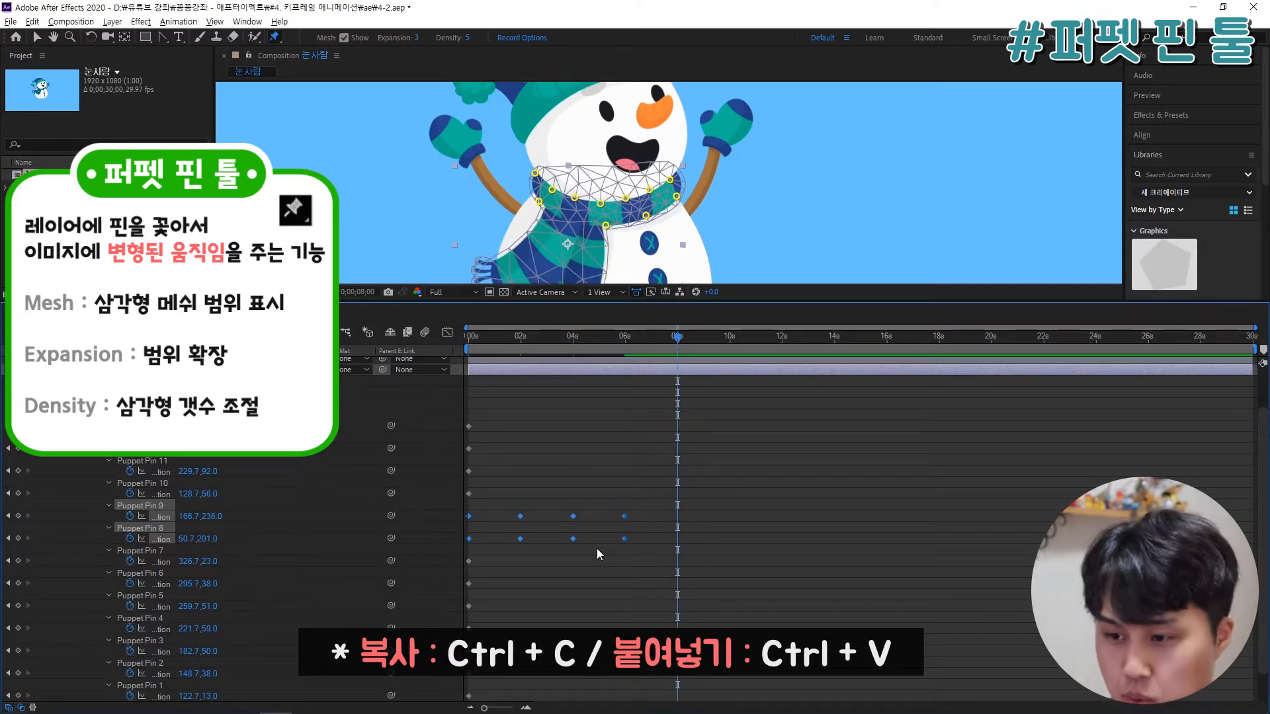
{"action": "key", "text": "ctrl+c"}
{"action": "key", "text": "ctrl+v"}
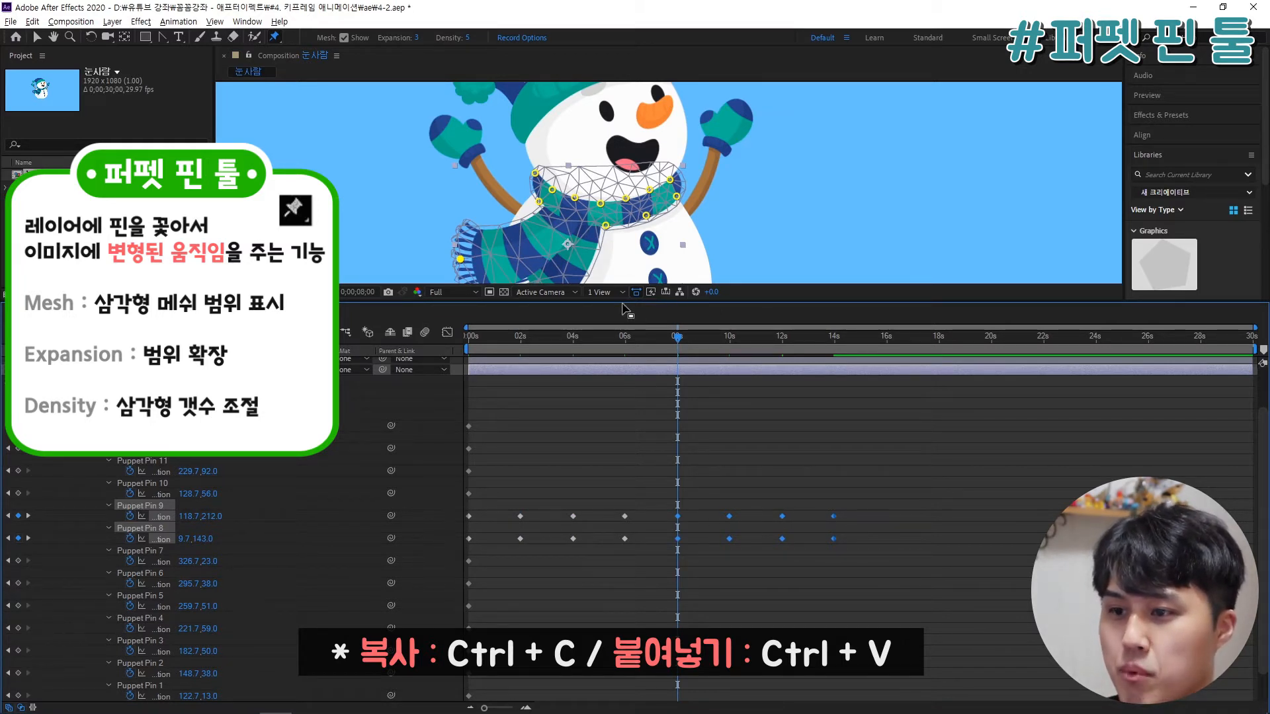
Step: Enlarge the composition view, play back the repeated scarf motion, and review the keyframes of Puppet Pins 8 and 9
{"action": "left_click_drag", "start_coordinate": [621, 307], "coordinate": [628, 469]}
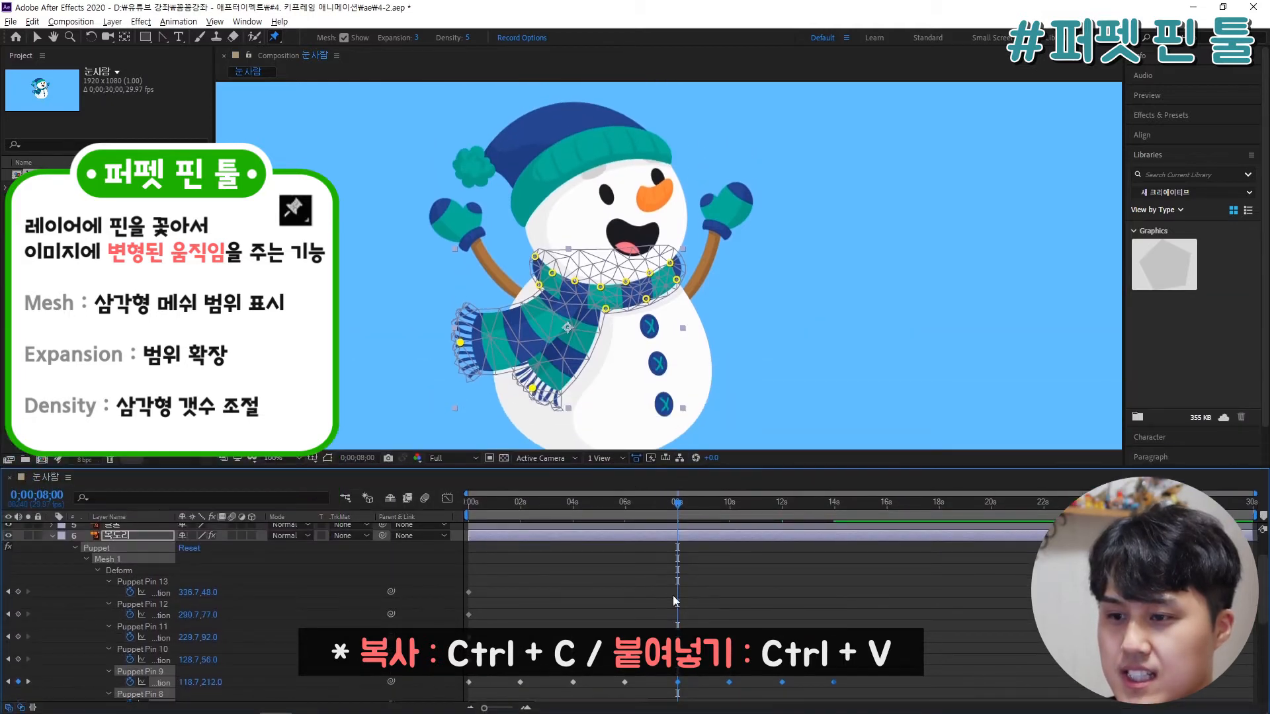
{"action": "left_click", "coordinate": [783, 601]}
{"action": "key", "text": "space"}
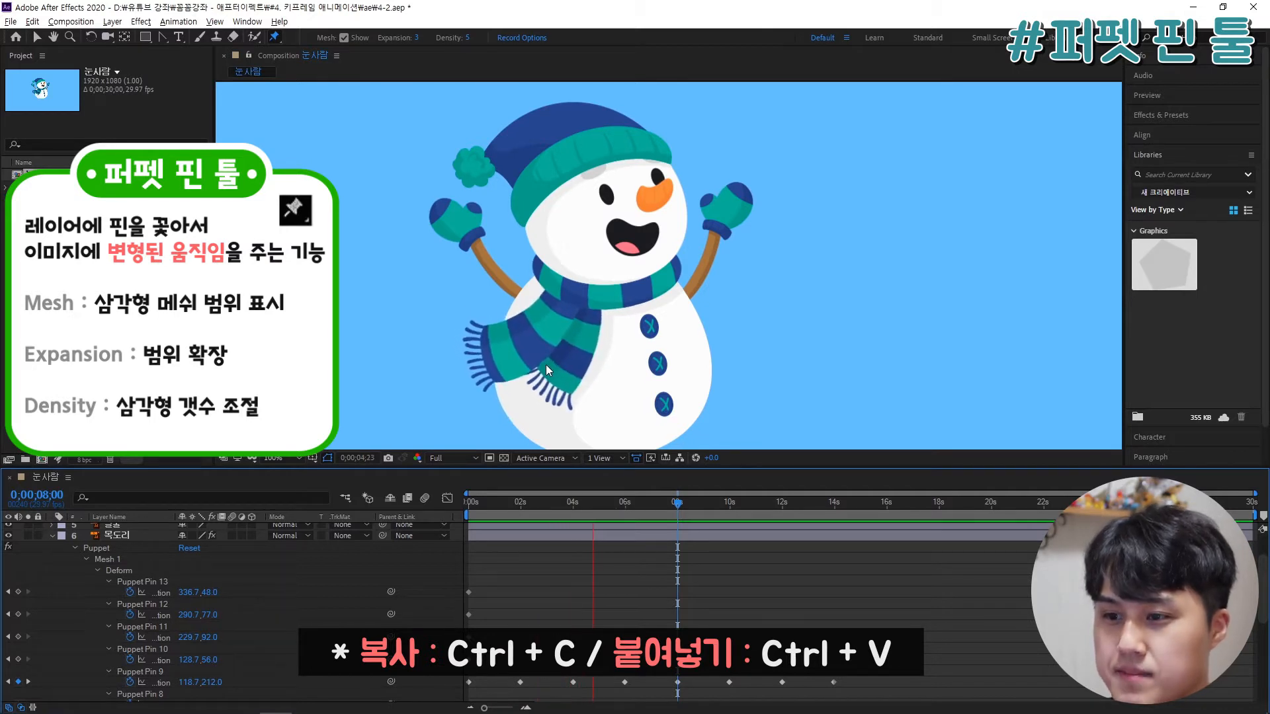
{"action": "scroll", "coordinate": [686, 578], "scroll_direction": "down", "scroll_amount": 1}
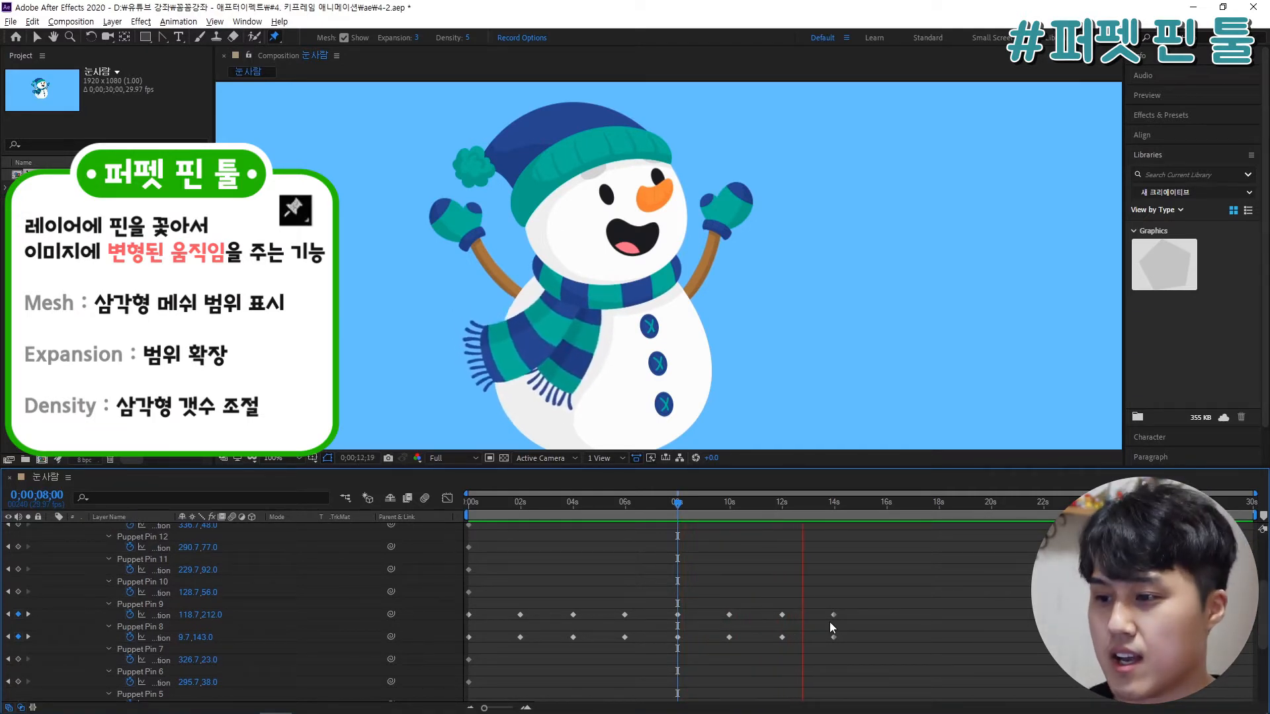
{"action": "left_click_drag", "start_coordinate": [839, 502], "coordinate": [677, 527]}
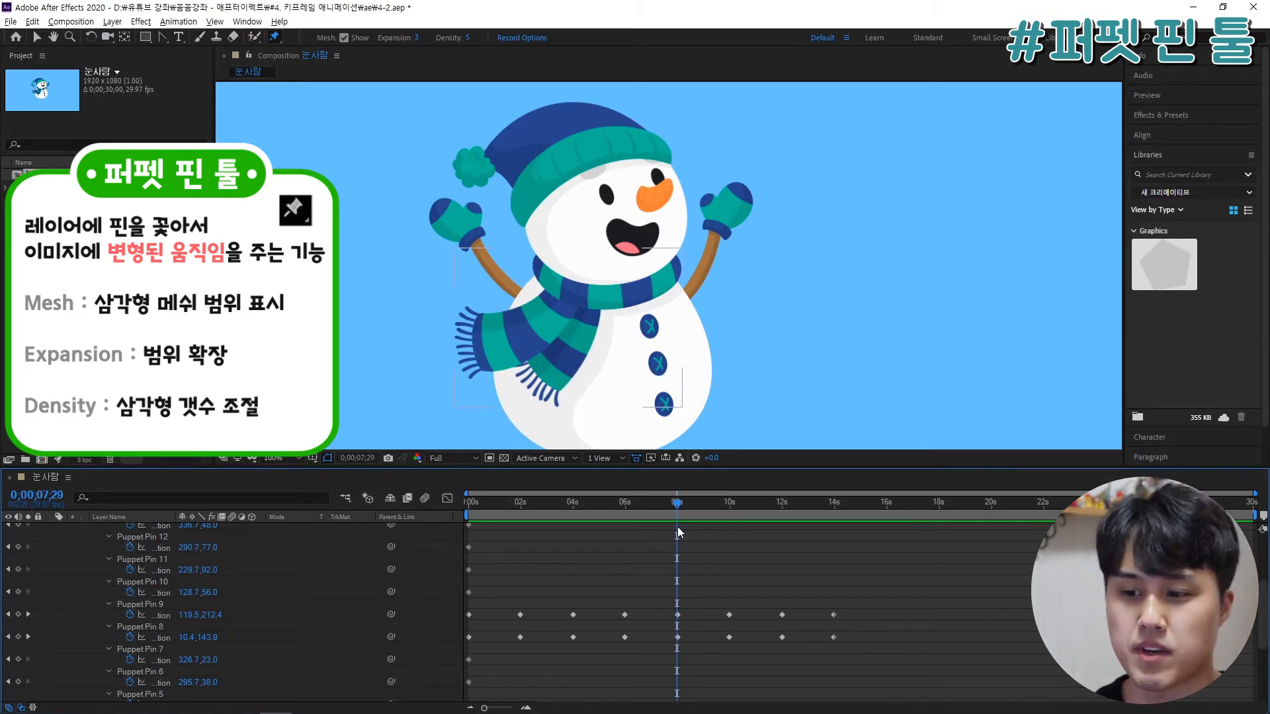
{"action": "left_click_drag", "start_coordinate": [897, 612], "coordinate": [449, 642]}
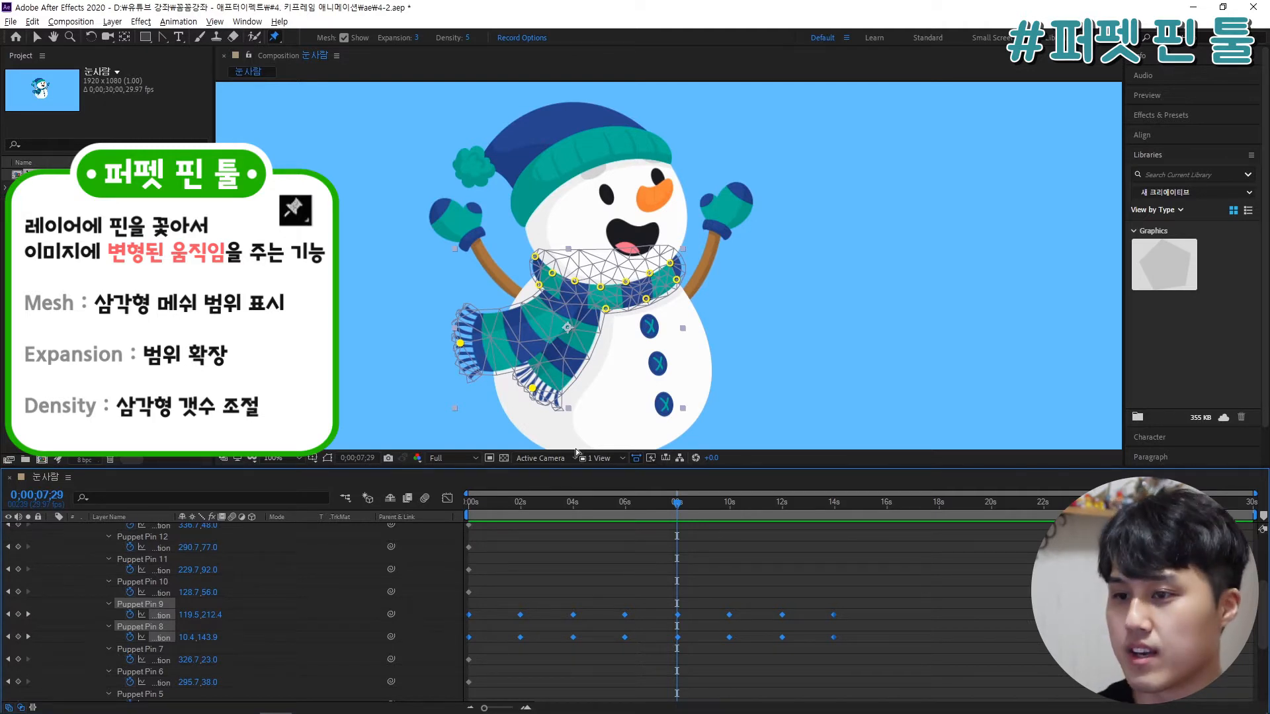
{"action": "left_click", "coordinate": [538, 570]}
Step: At 0;00;00;00, place six puppet pins along the brim of the hat layer 모자 and a seventh on its pom-pom
{"action": "scroll", "coordinate": [504, 555], "scroll_direction": "up", "scroll_amount": 2}
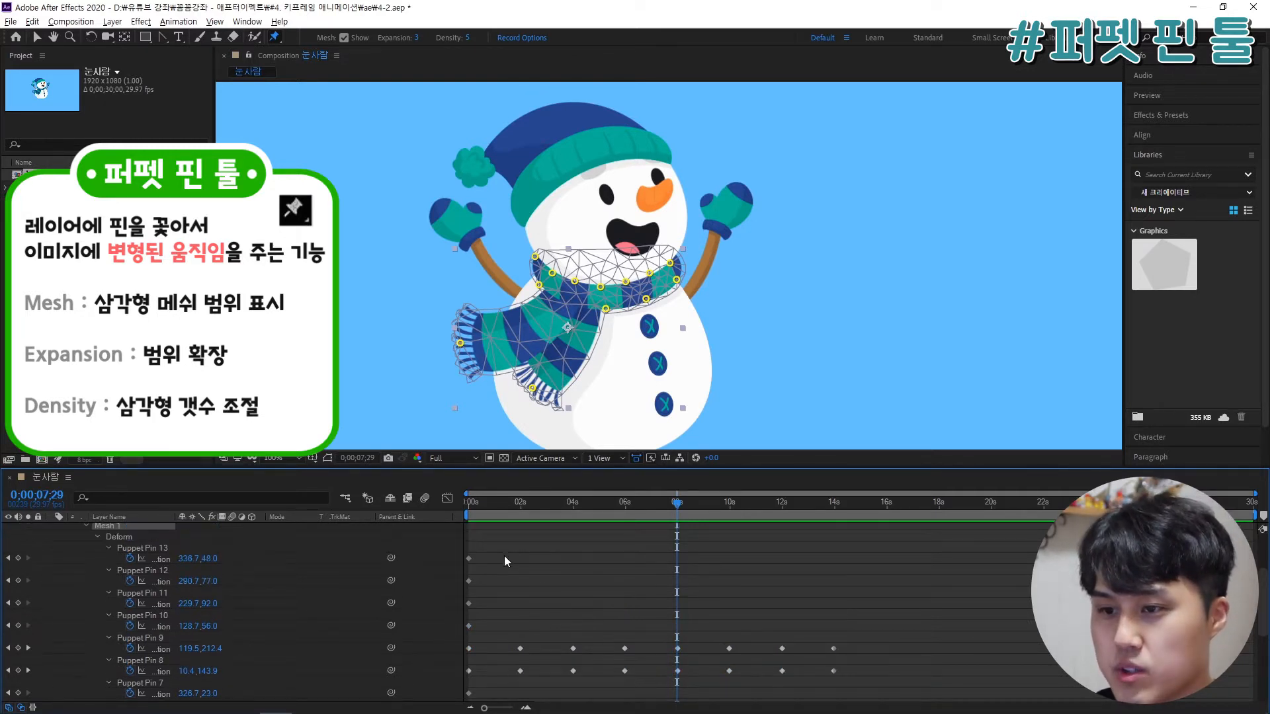
{"action": "scroll", "coordinate": [505, 581], "scroll_direction": "up", "scroll_amount": 2}
{"action": "scroll", "coordinate": [506, 580], "scroll_direction": "down", "scroll_amount": 2}
{"action": "scroll", "coordinate": [549, 580], "scroll_direction": "up", "scroll_amount": 2}
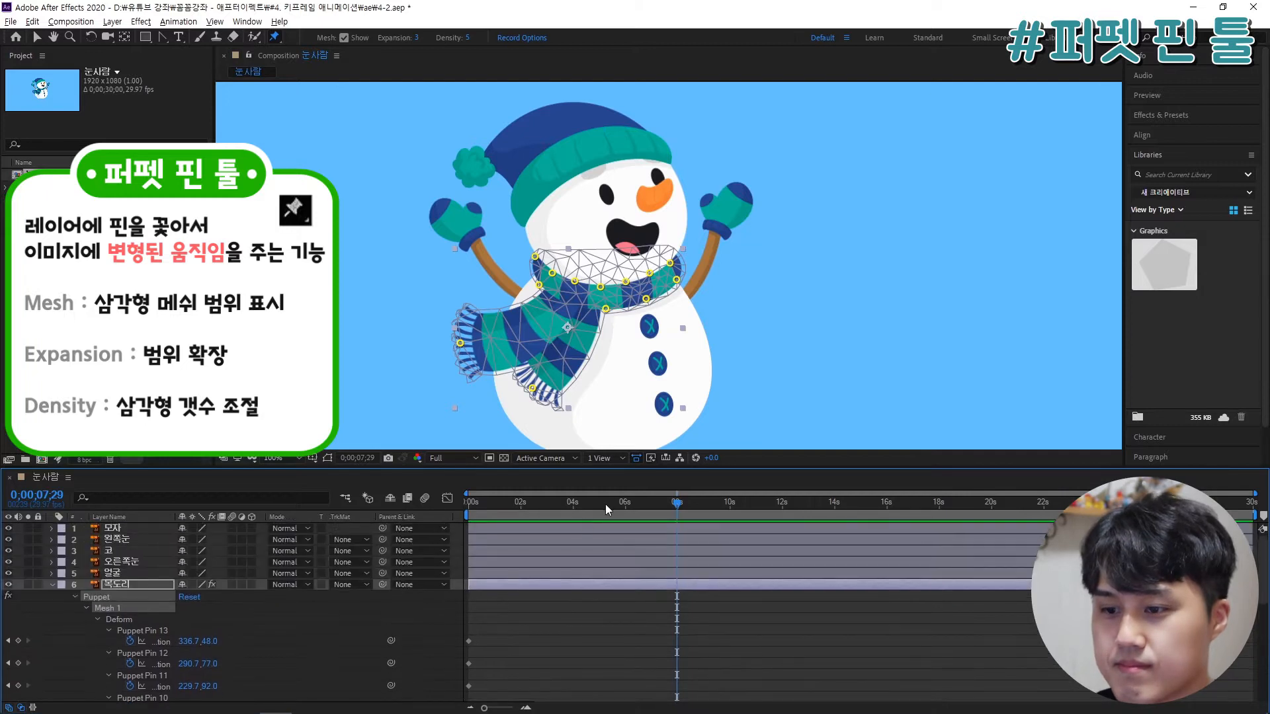
{"action": "left_click_drag", "start_coordinate": [637, 502], "coordinate": [434, 521]}
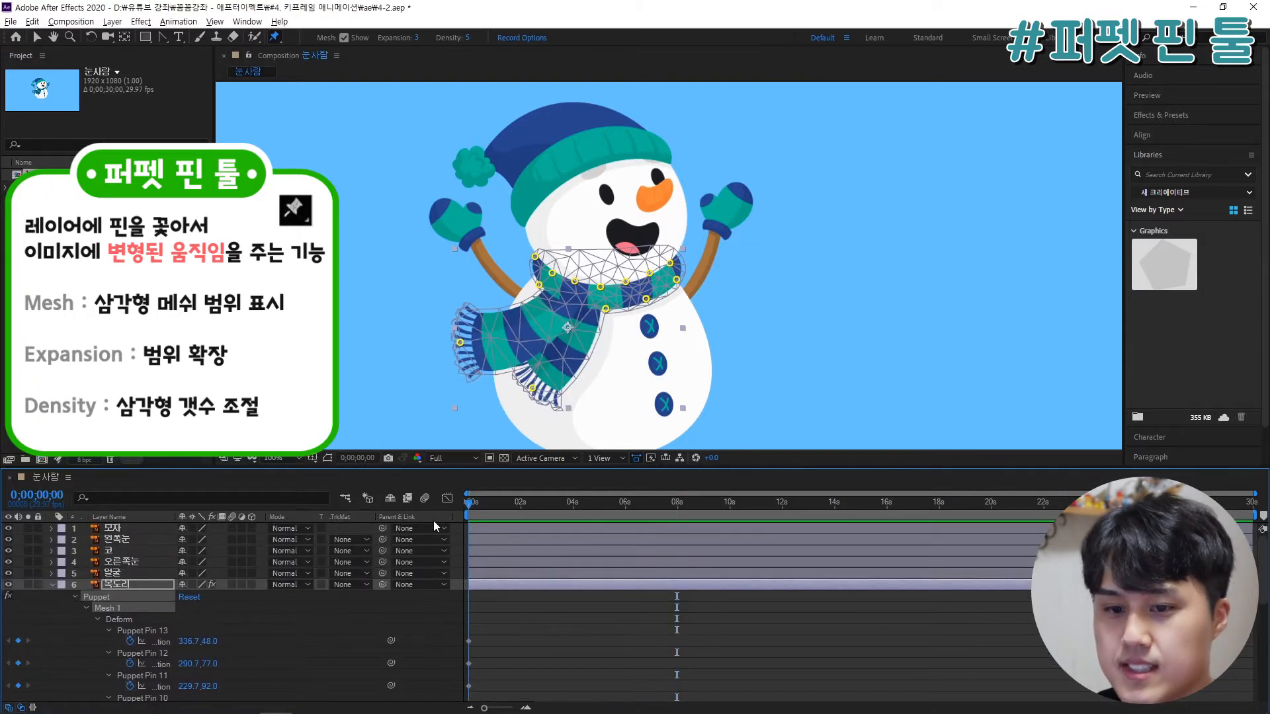
{"action": "left_click", "coordinate": [121, 531]}
{"action": "left_click_drag", "start_coordinate": [793, 264], "coordinate": [835, 319]}
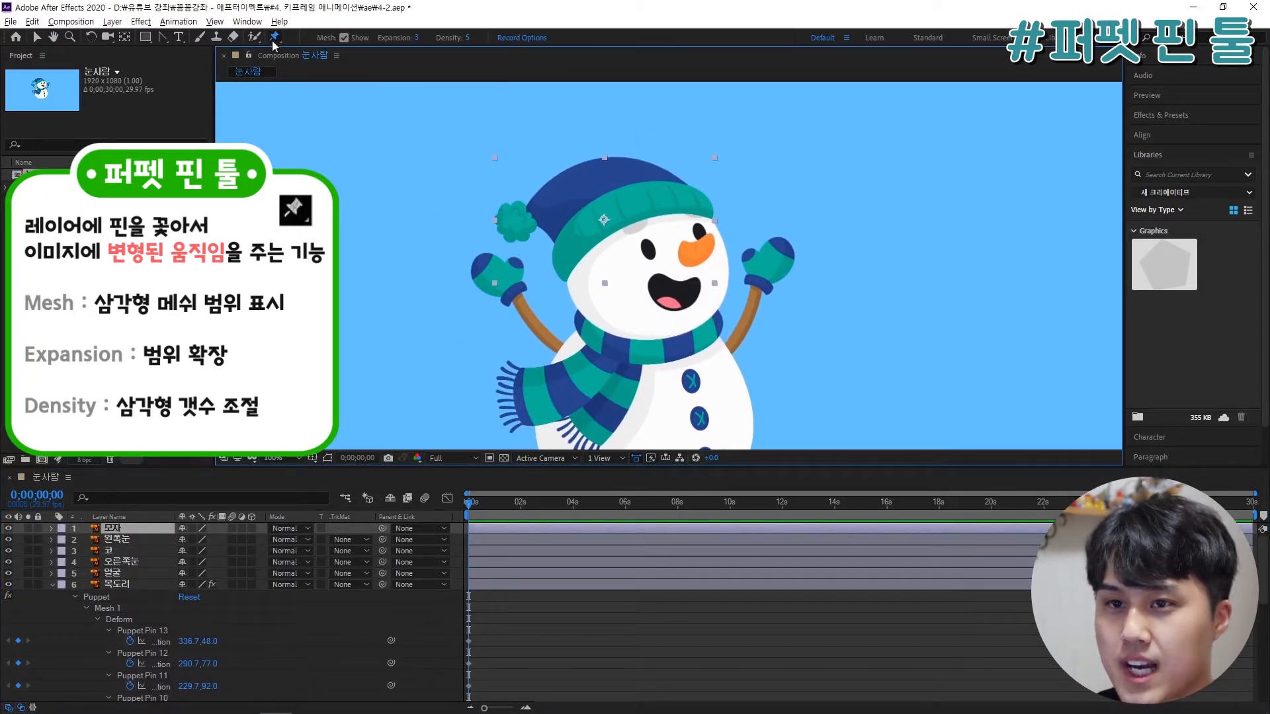
{"action": "left_click", "coordinate": [565, 272]}
{"action": "left_click", "coordinate": [585, 247]}
{"action": "left_click", "coordinate": [613, 228]}
{"action": "left_click", "coordinate": [645, 219]}
{"action": "left_click", "coordinate": [674, 213]}
{"action": "left_click", "coordinate": [707, 215]}
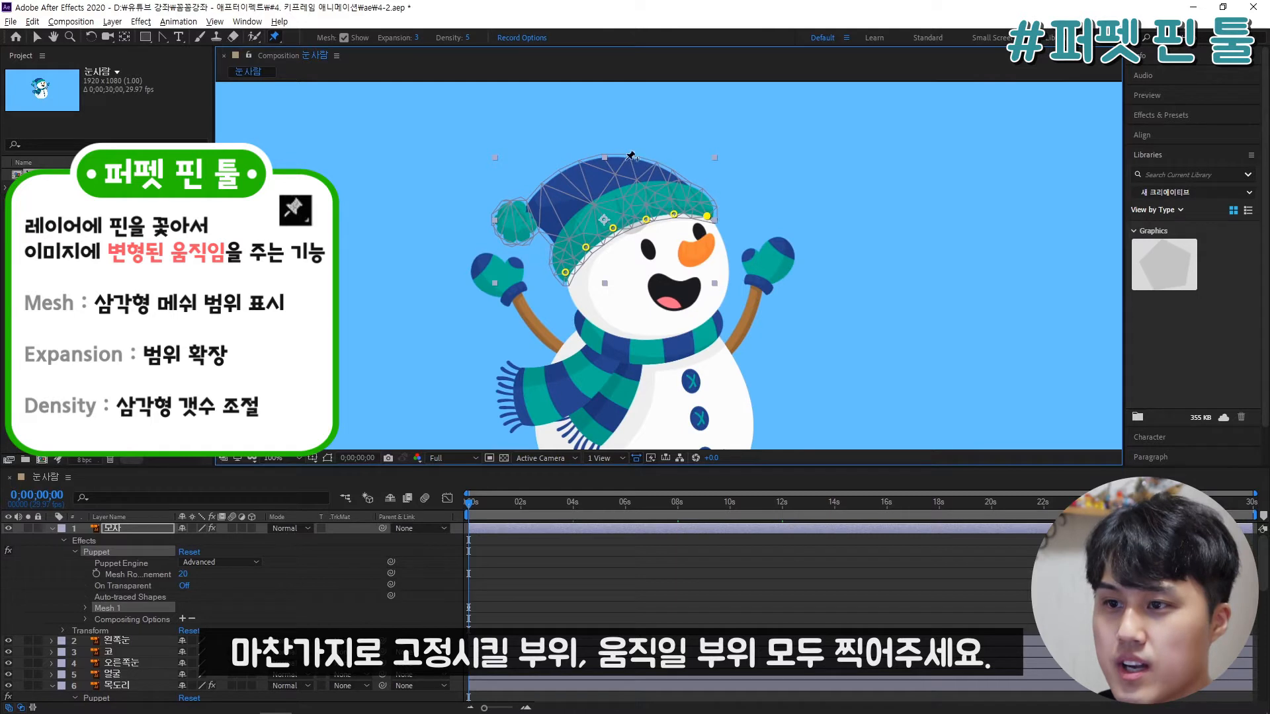
{"action": "left_click", "coordinate": [504, 226]}
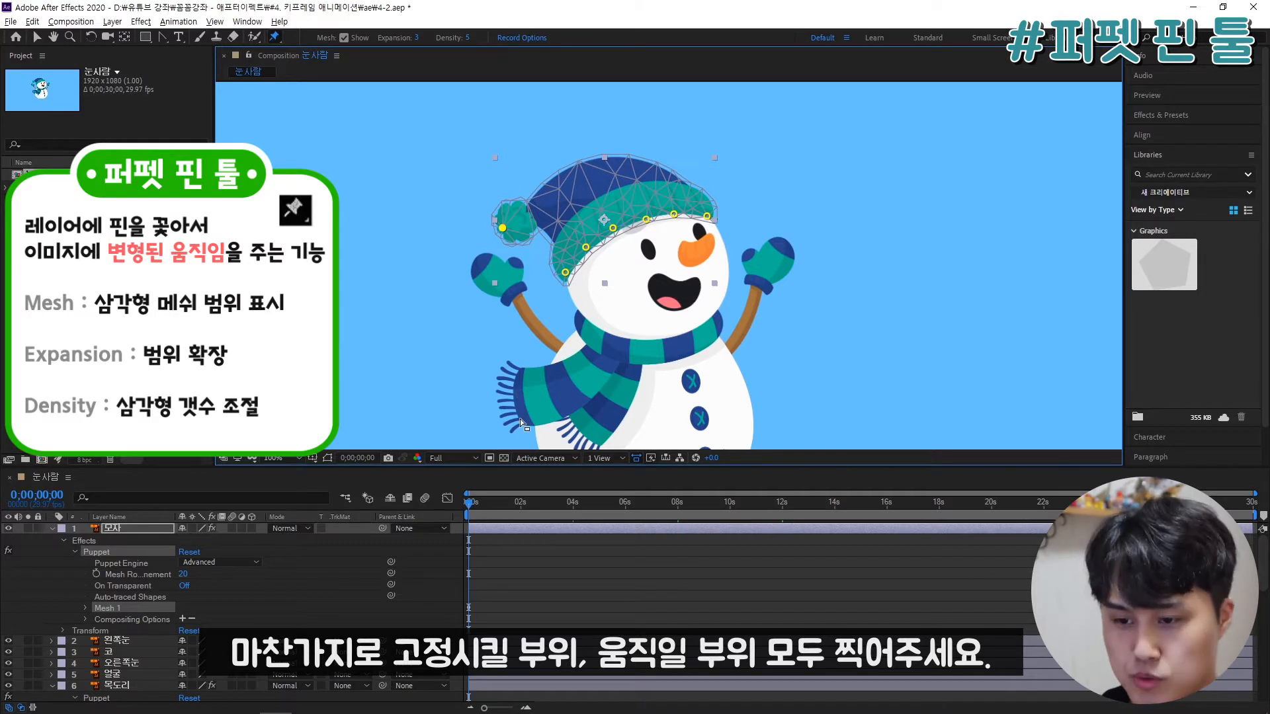
Step: Reveal the hat's keyframed properties and, at 0;00;02;00, raise the pom-pom's Puppet Pin 7 to about 11.9,32.7
{"action": "key", "text": "u"}
{"action": "scroll", "coordinate": [471, 604], "scroll_direction": "down", "scroll_amount": 3}
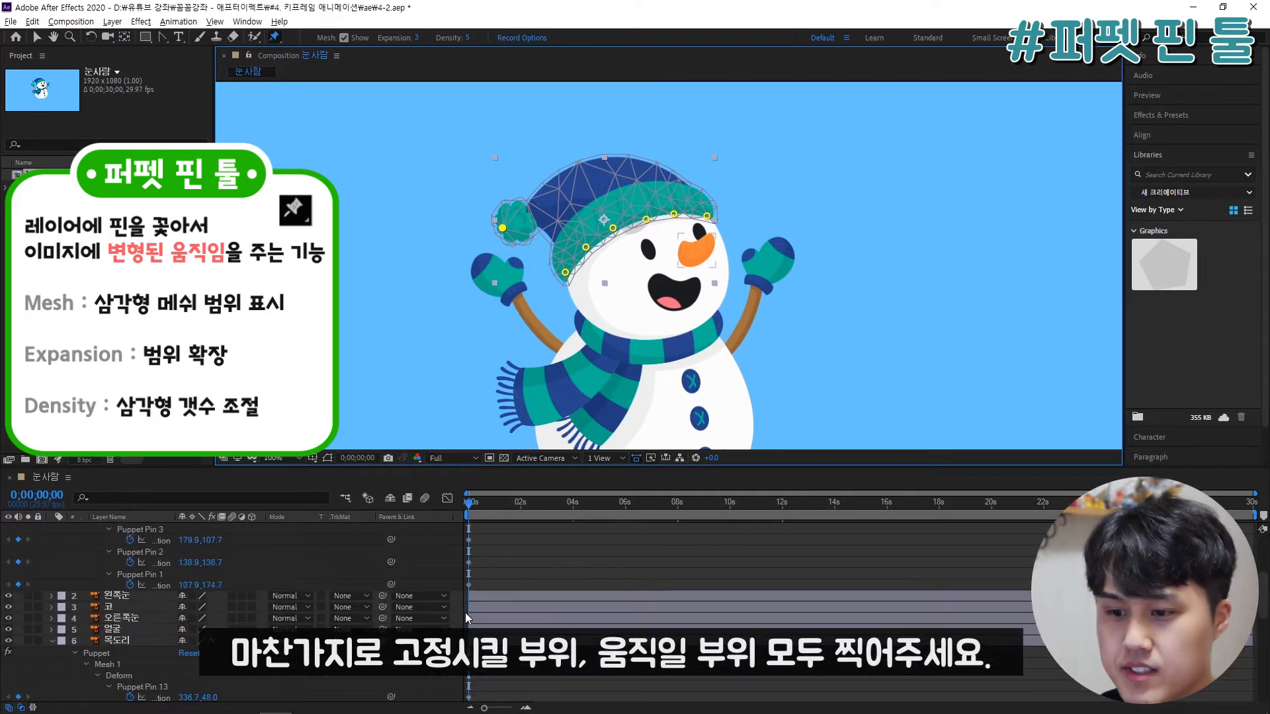
{"action": "scroll", "coordinate": [466, 594], "scroll_direction": "up", "scroll_amount": 1}
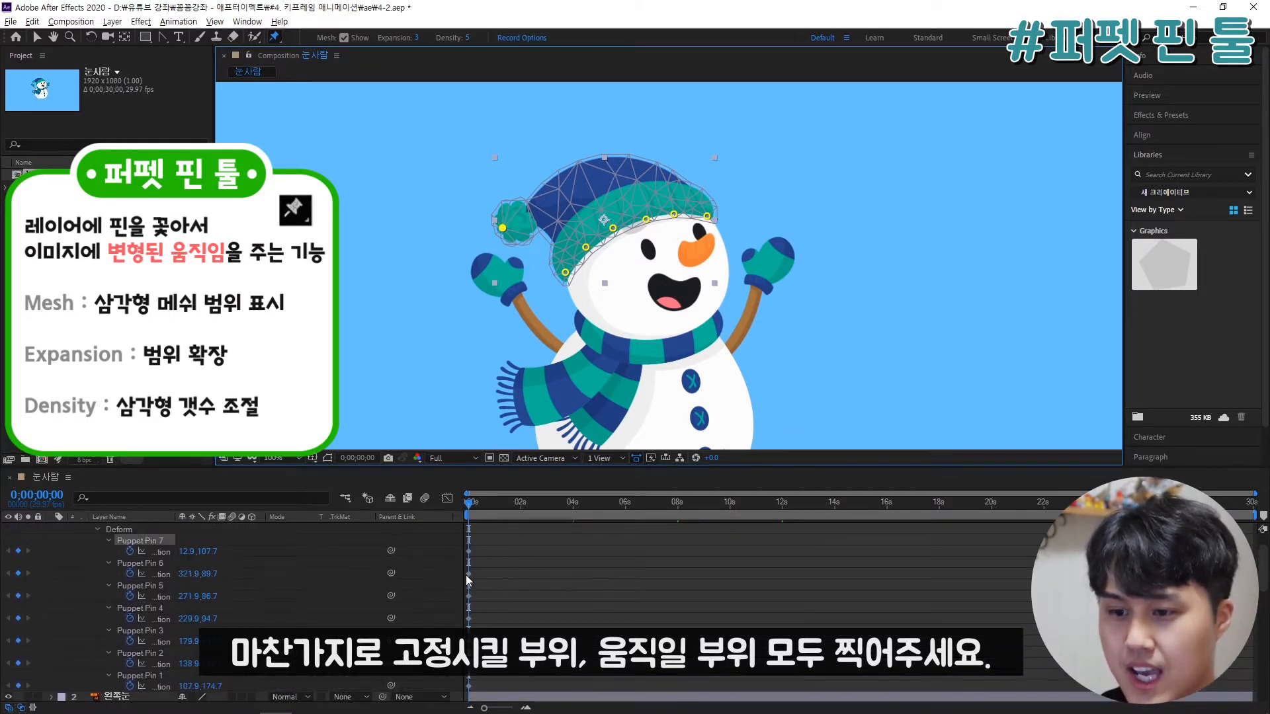
{"action": "left_click_drag", "start_coordinate": [469, 506], "coordinate": [525, 516]}
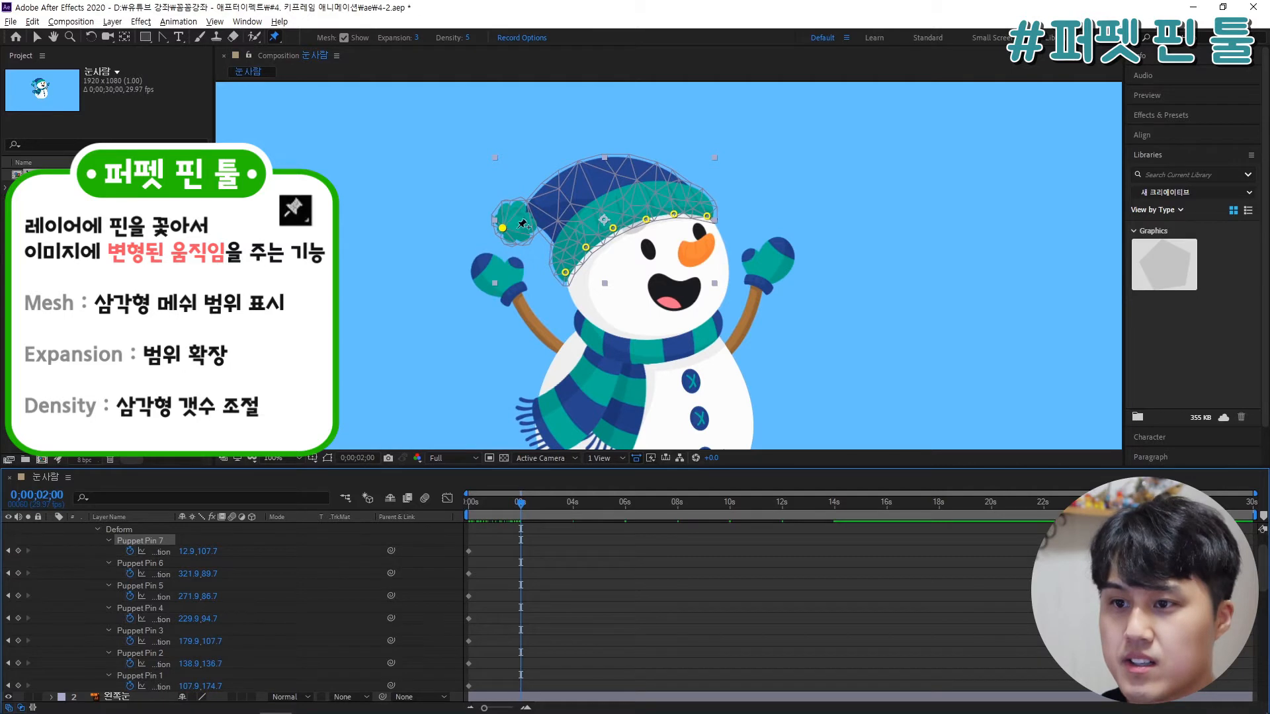
{"action": "left_click_drag", "start_coordinate": [503, 229], "coordinate": [502, 179]}
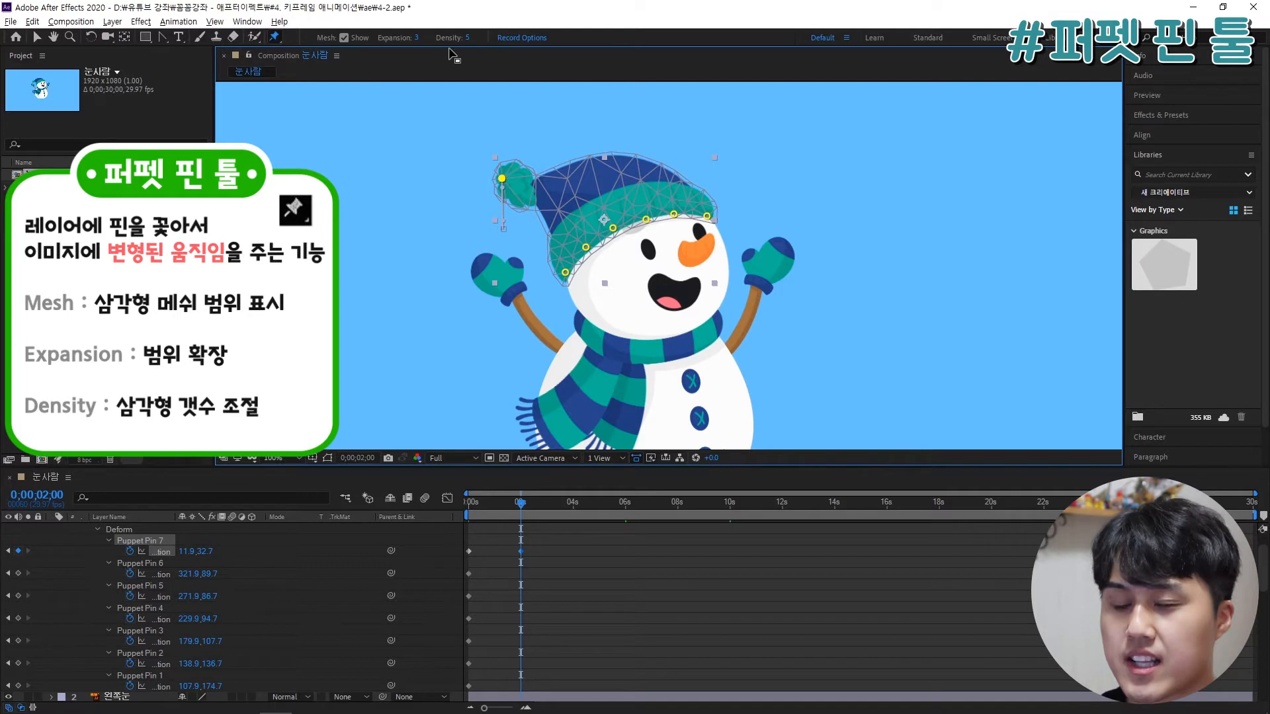
Step: Toggle the hat's puppet mesh display off and on several times, leaving it shown
{"action": "left_click", "coordinate": [344, 38]}
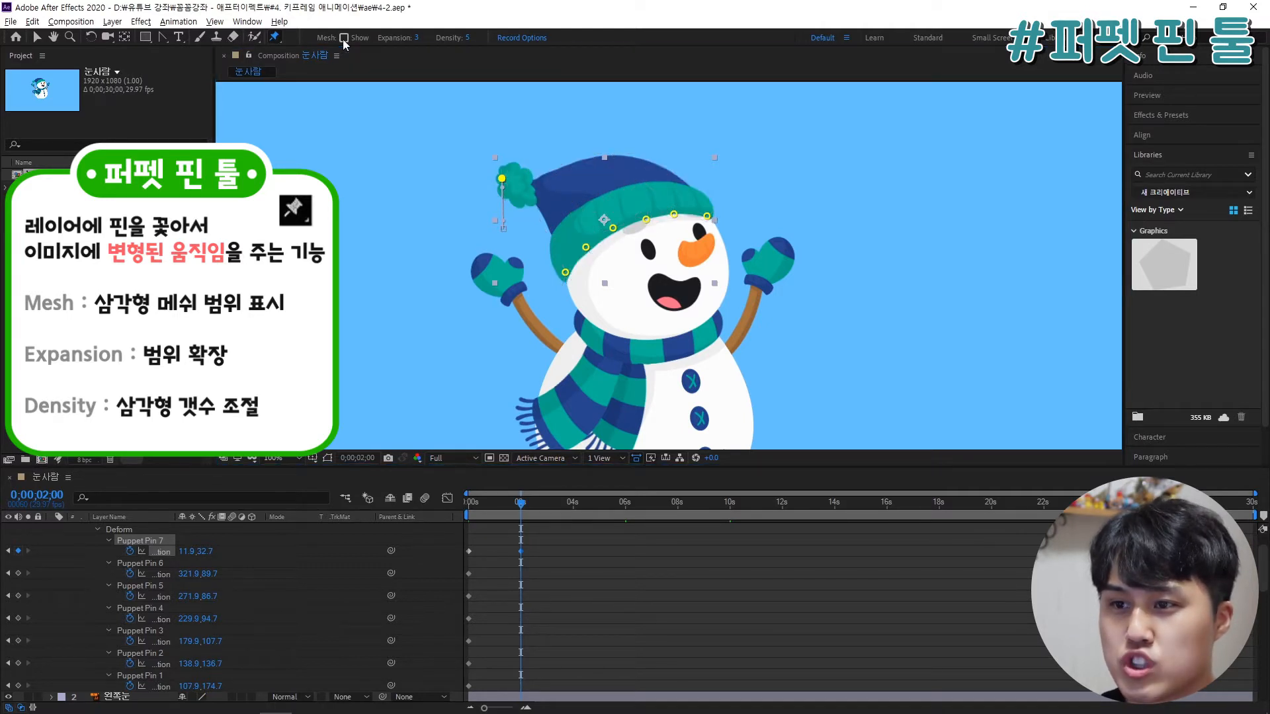
{"action": "left_click", "coordinate": [343, 38]}
{"action": "left_click", "coordinate": [343, 38]}
{"action": "left_click", "coordinate": [343, 37]}
{"action": "left_click", "coordinate": [344, 38]}
{"action": "left_click", "coordinate": [343, 38]}
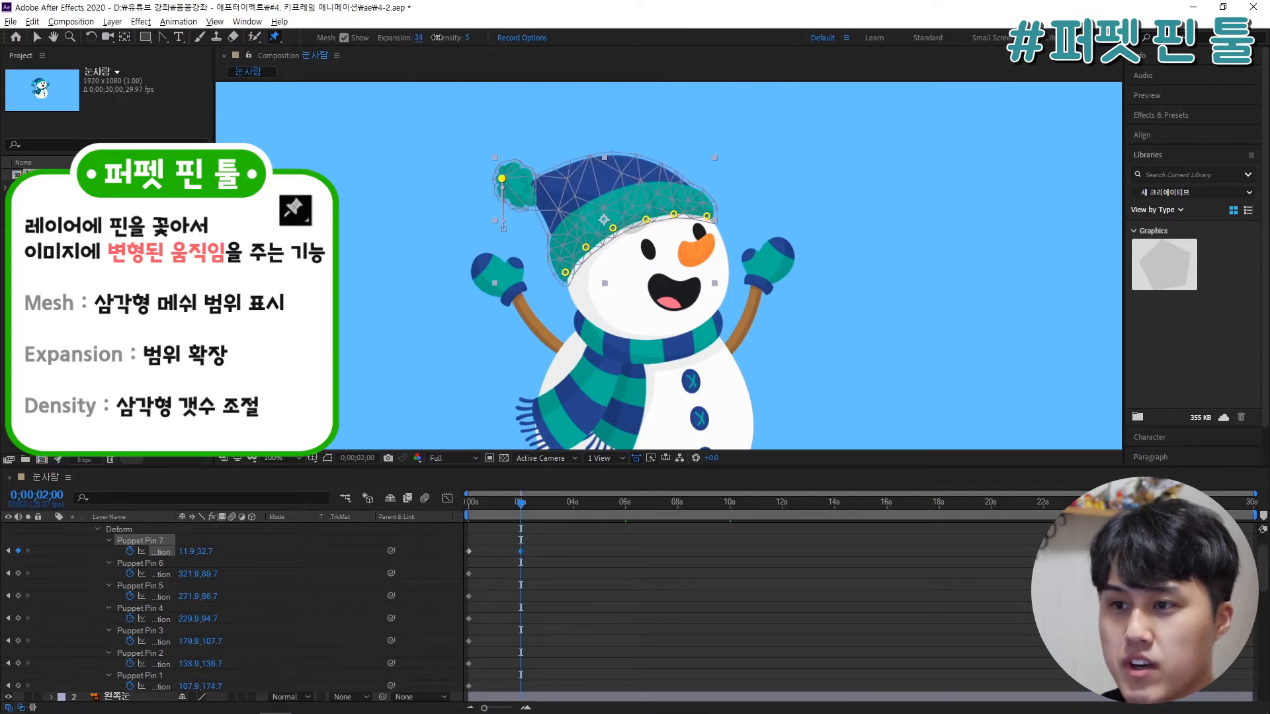
Step: Try a mesh Expansion of 96 and a higher Density on the hat, undoing each change
{"action": "left_click_drag", "start_coordinate": [472, 38], "coordinate": [484, 41]}
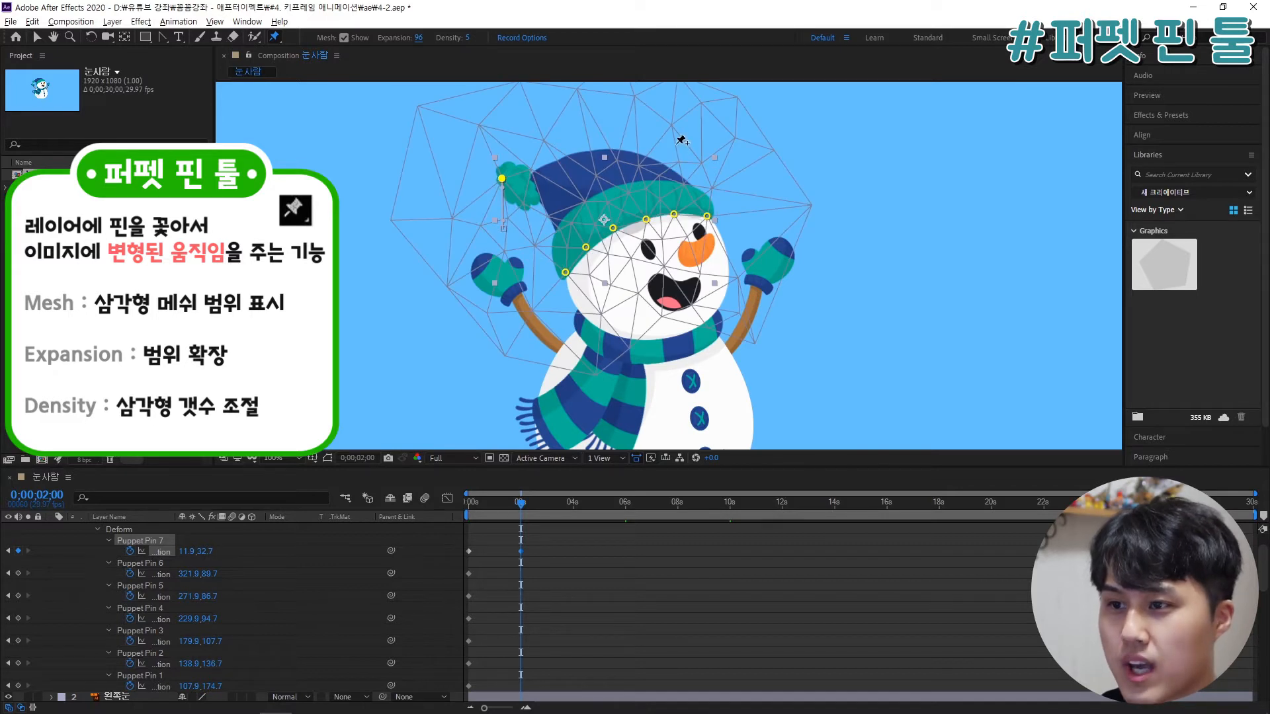
{"action": "key", "text": "ctrl+z"}
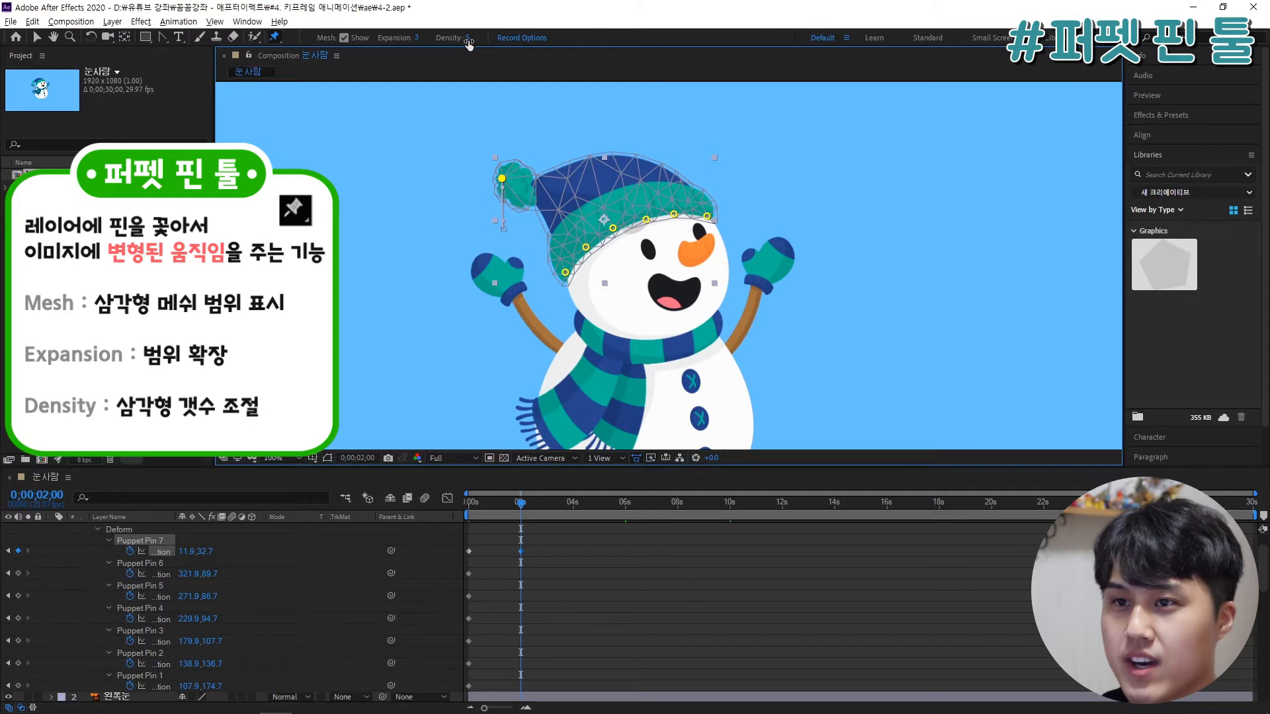
{"action": "left_click_drag", "start_coordinate": [468, 41], "coordinate": [484, 37]}
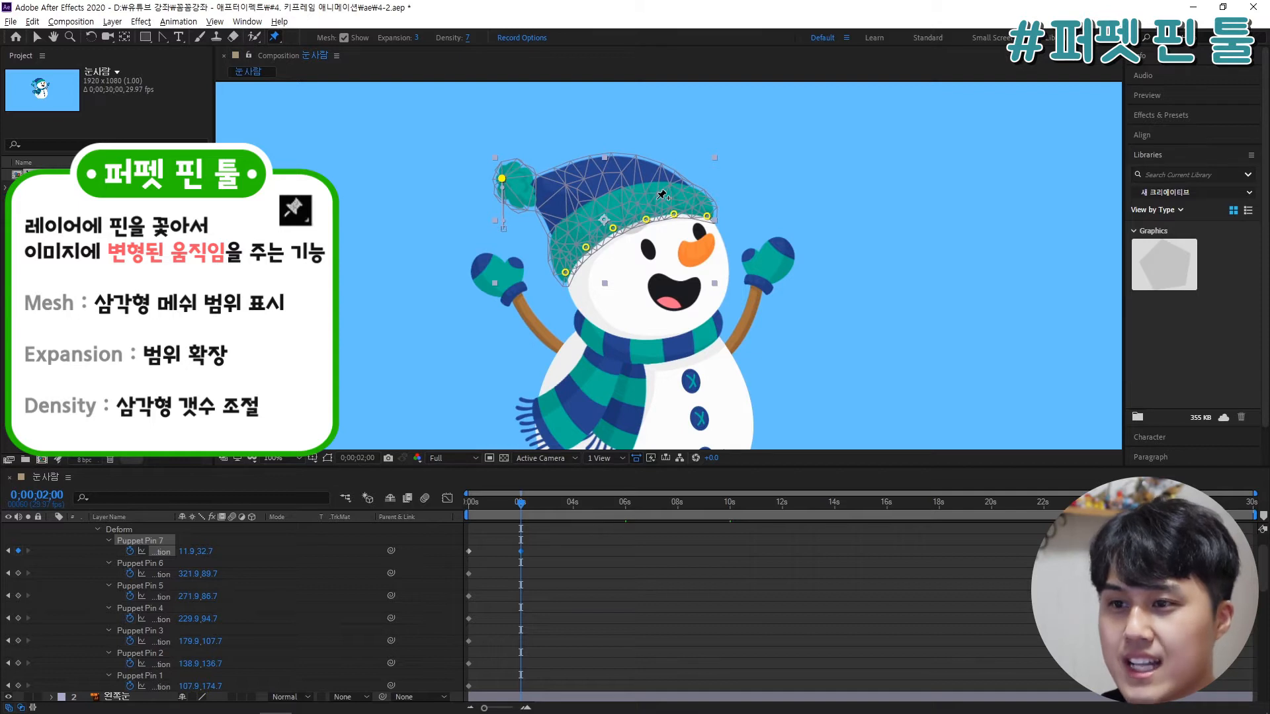
{"action": "key", "text": "ctrl+z"}
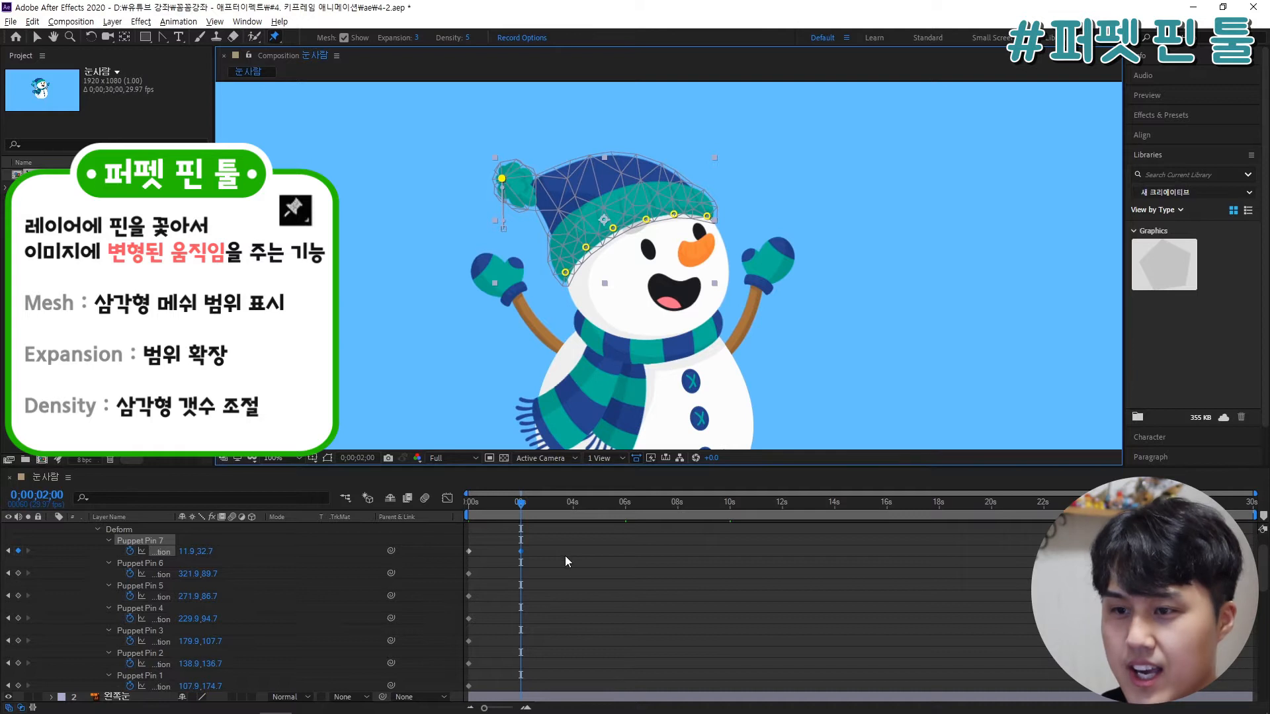
Step: Preview the pom-pom's motion, then copy both Puppet Pin 7 keyframes and paste them at 0;00;04;00
{"action": "key", "text": "space"}
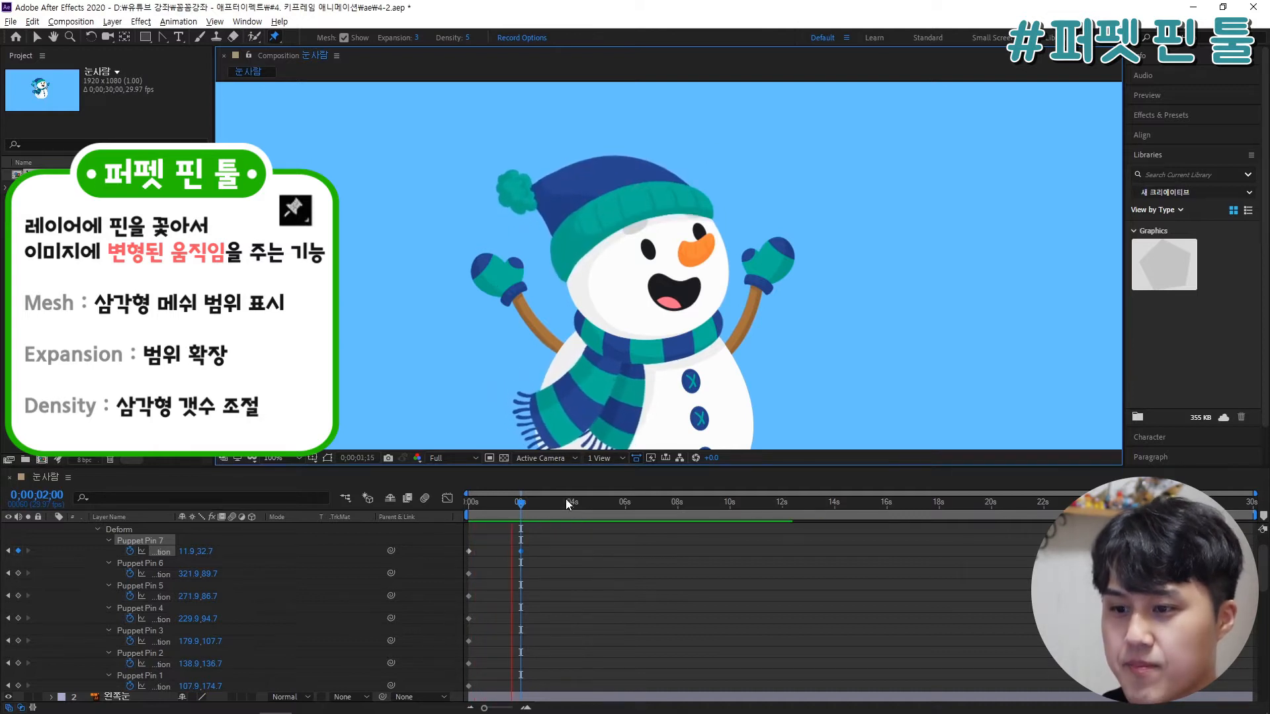
{"action": "left_click", "coordinate": [573, 503]}
{"action": "key", "text": "Page_Up"}
{"action": "left_click_drag", "start_coordinate": [547, 542], "coordinate": [453, 556]}
{"action": "key", "text": "ctrl+c"}
{"action": "key", "text": "ctrl+v"}
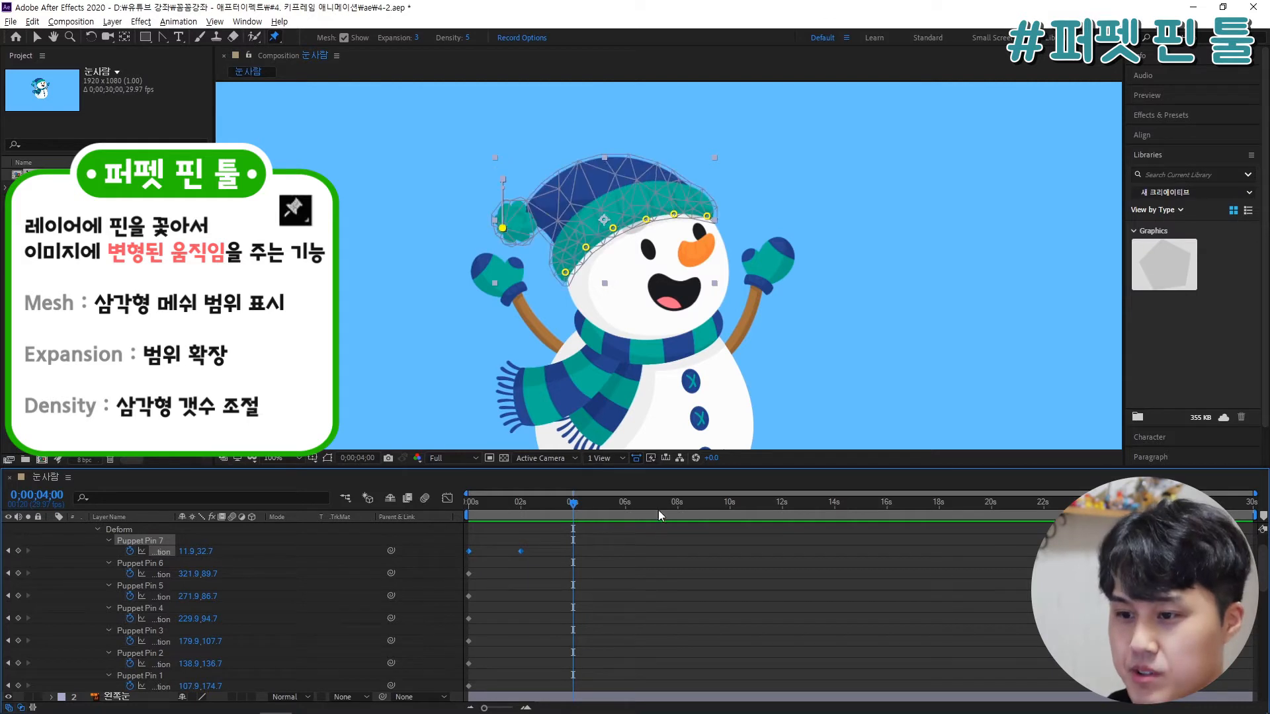
Step: Copy all four Puppet Pin 7 keyframes and paste them at 0;00;08;00
{"action": "left_click", "coordinate": [676, 504]}
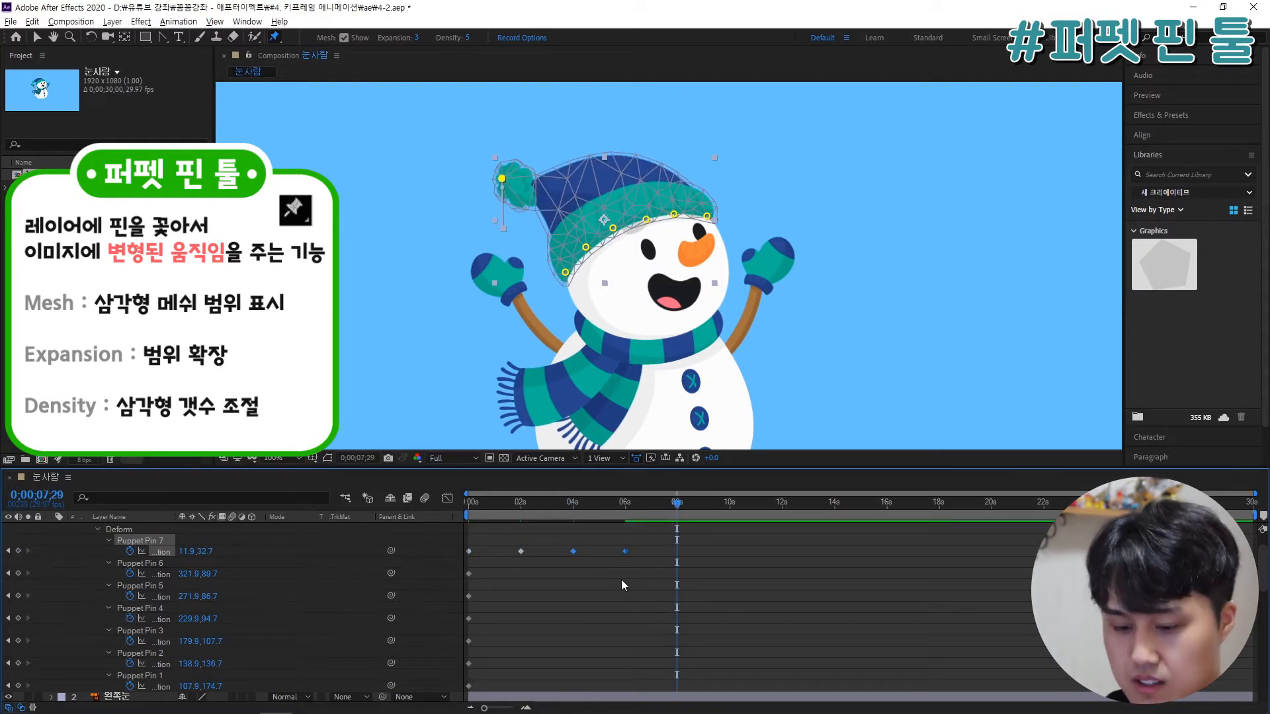
{"action": "key", "text": "Page_Down"}
{"action": "left_click_drag", "start_coordinate": [644, 542], "coordinate": [442, 559]}
{"action": "key", "text": "ctrl+c"}
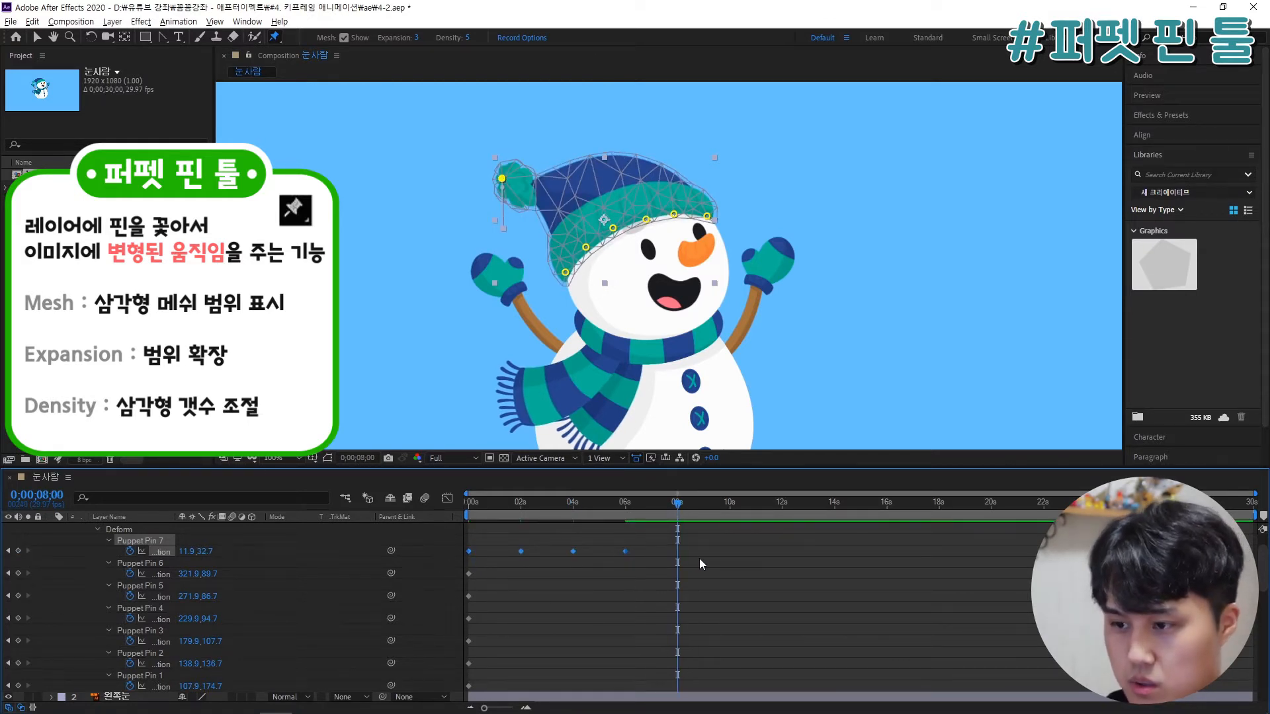
{"action": "key", "text": "ctrl+v"}
Step: Play back the hat's repeated motion, stop at 0;00;04;11, and switch to the Selection tool
{"action": "left_click", "coordinate": [701, 541]}
{"action": "key", "text": "space"}
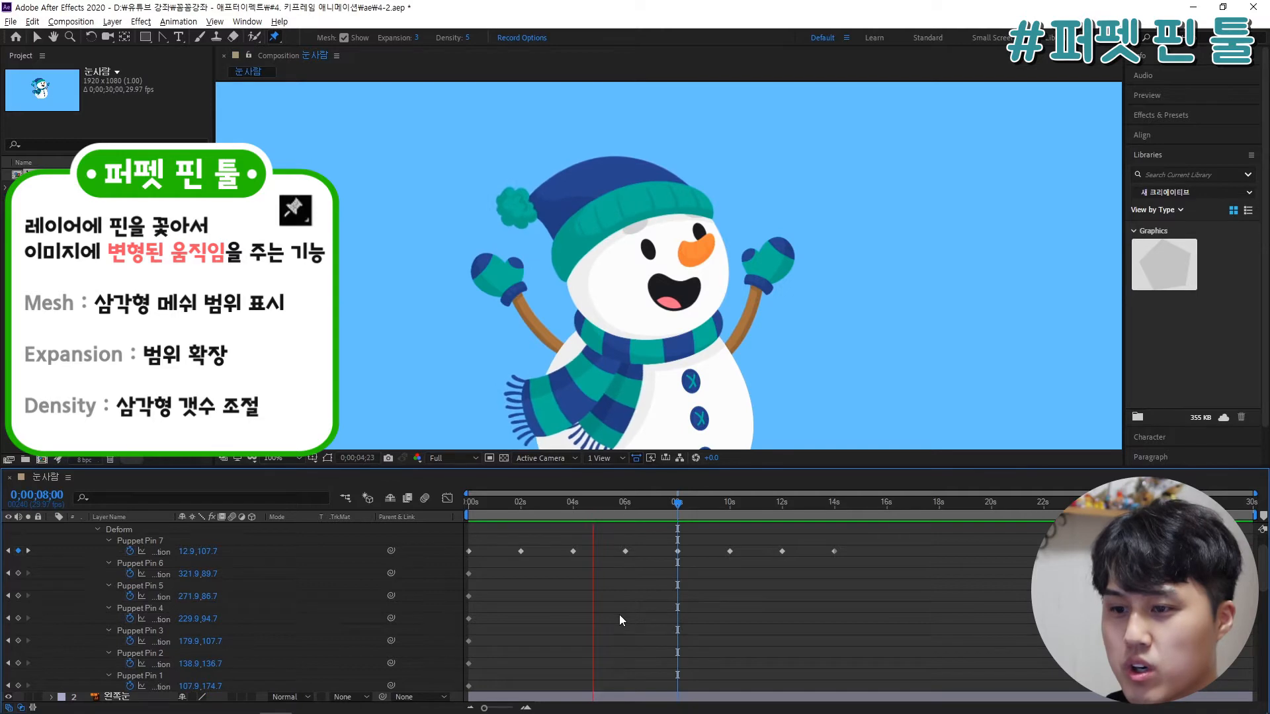
{"action": "left_click", "coordinate": [583, 502]}
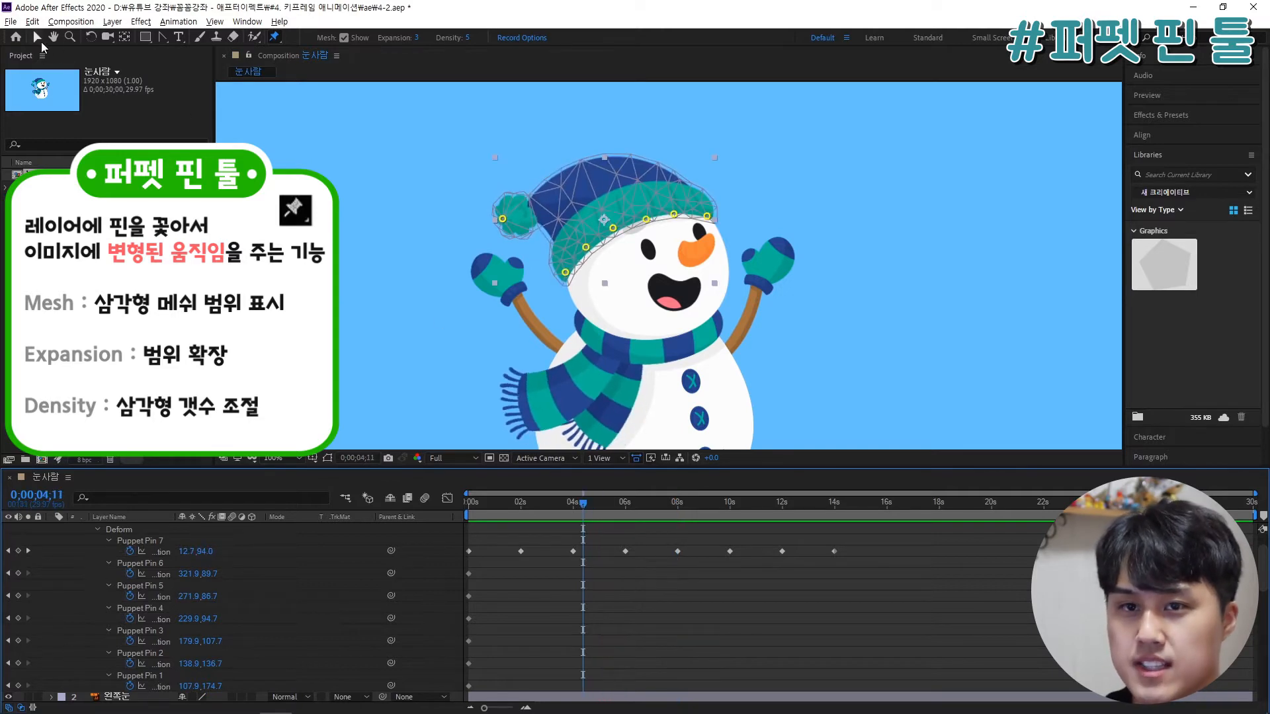
{"action": "key", "text": "v"}
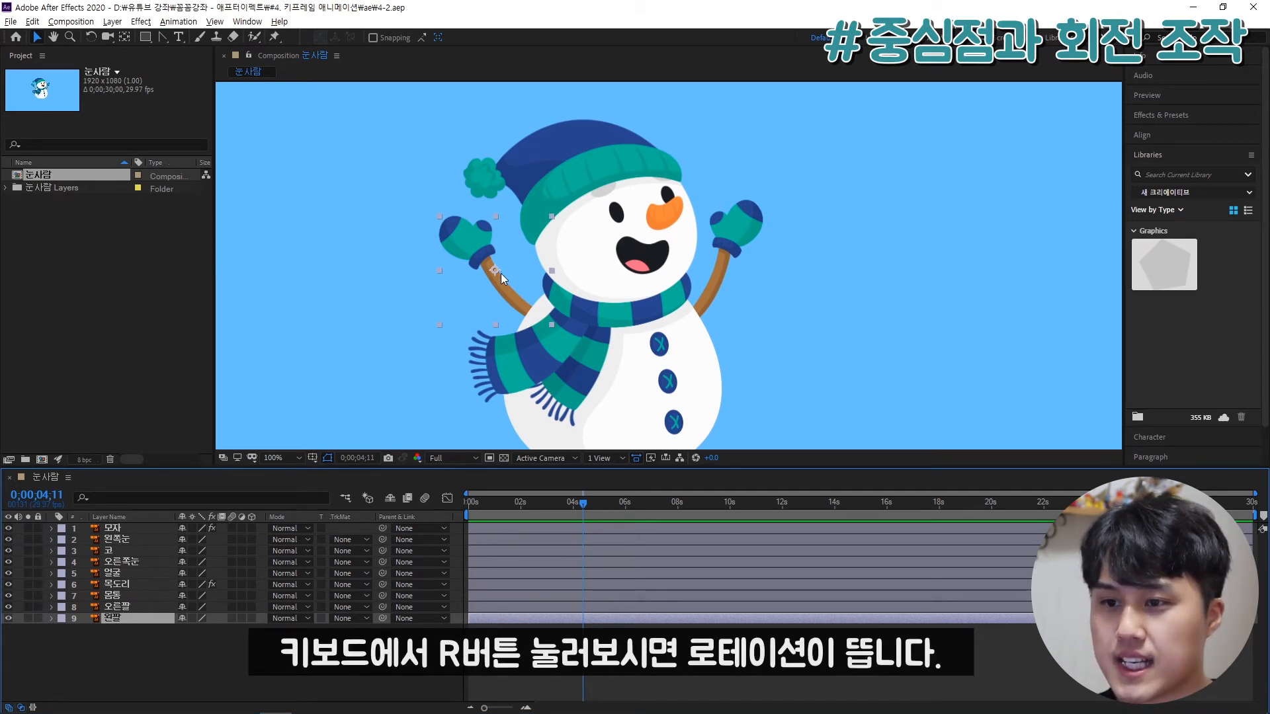
Step: Try rotating the 왼팔 layer around its default anchor point, then undo the rotation
{"action": "key", "text": "r"}
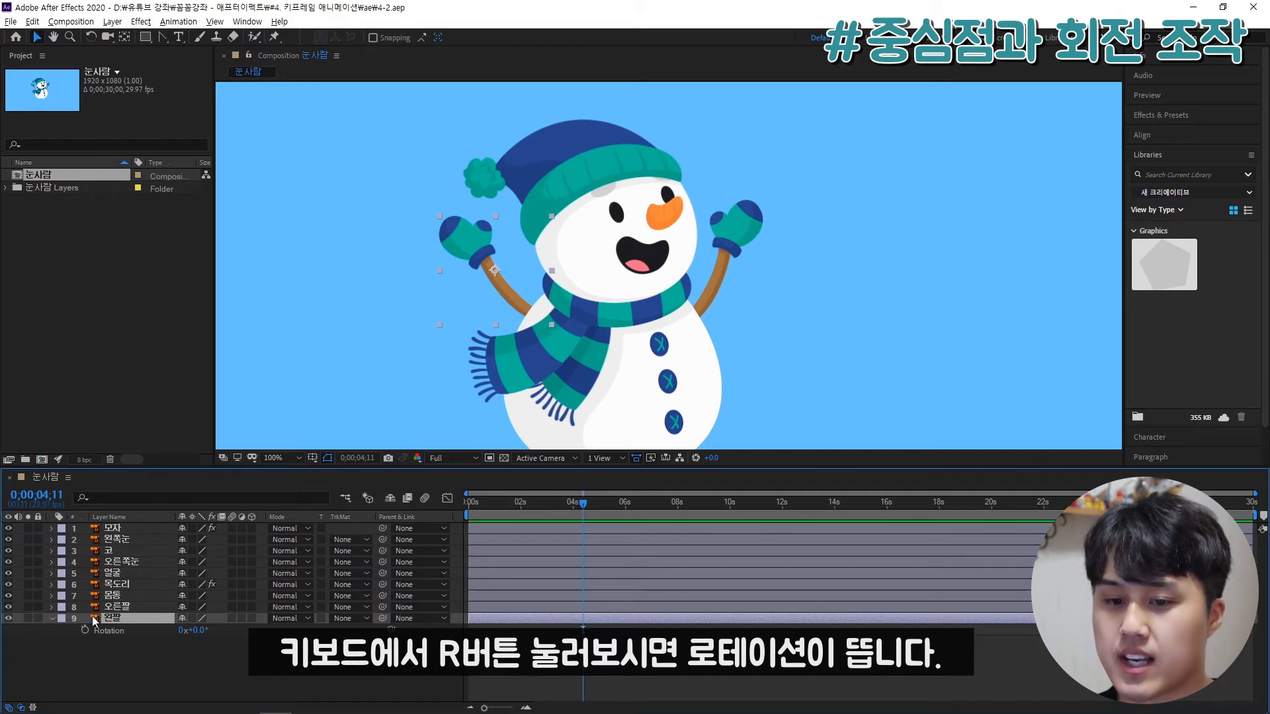
{"action": "left_click_drag", "start_coordinate": [199, 631], "coordinate": [162, 620]}
{"action": "left_click", "coordinate": [377, 343]}
{"action": "key", "text": "ctrl+z"}
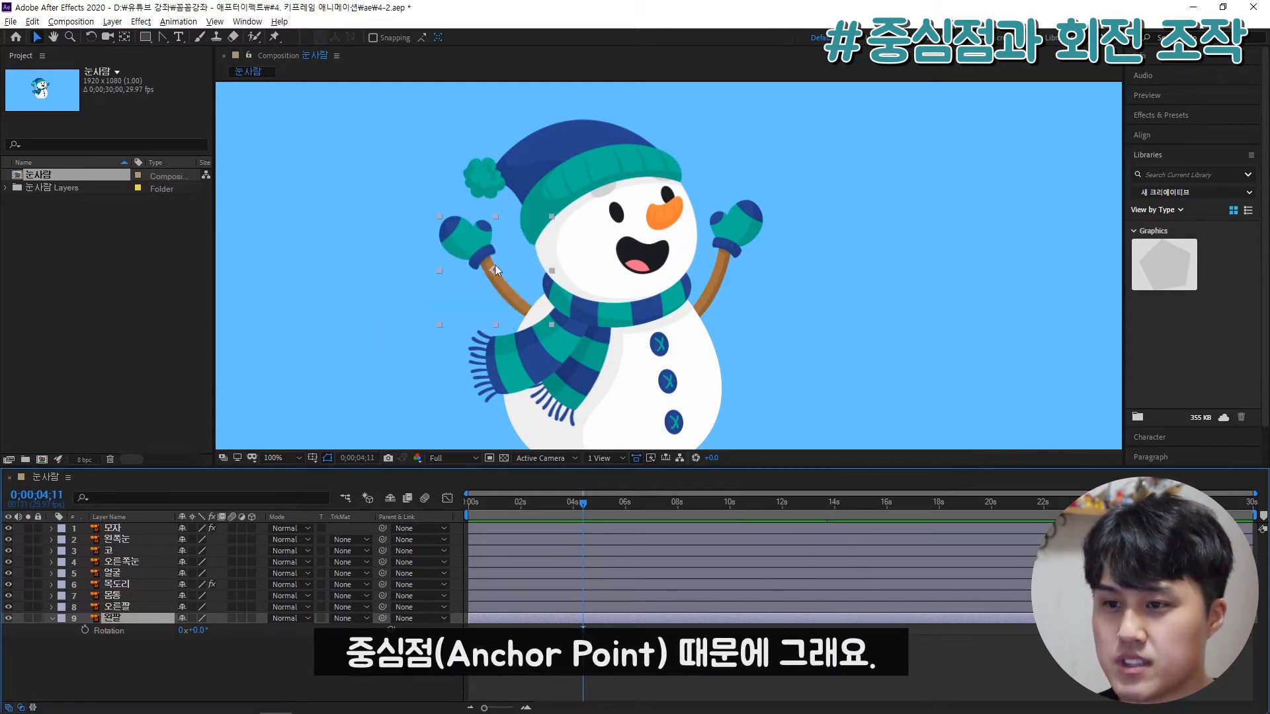
Step: Move the anchor points of the 왼팔 and 오른팔 layers to where each arm meets the body, and save the project
{"action": "scroll", "coordinate": [502, 264], "scroll_direction": "up", "scroll_amount": 2}
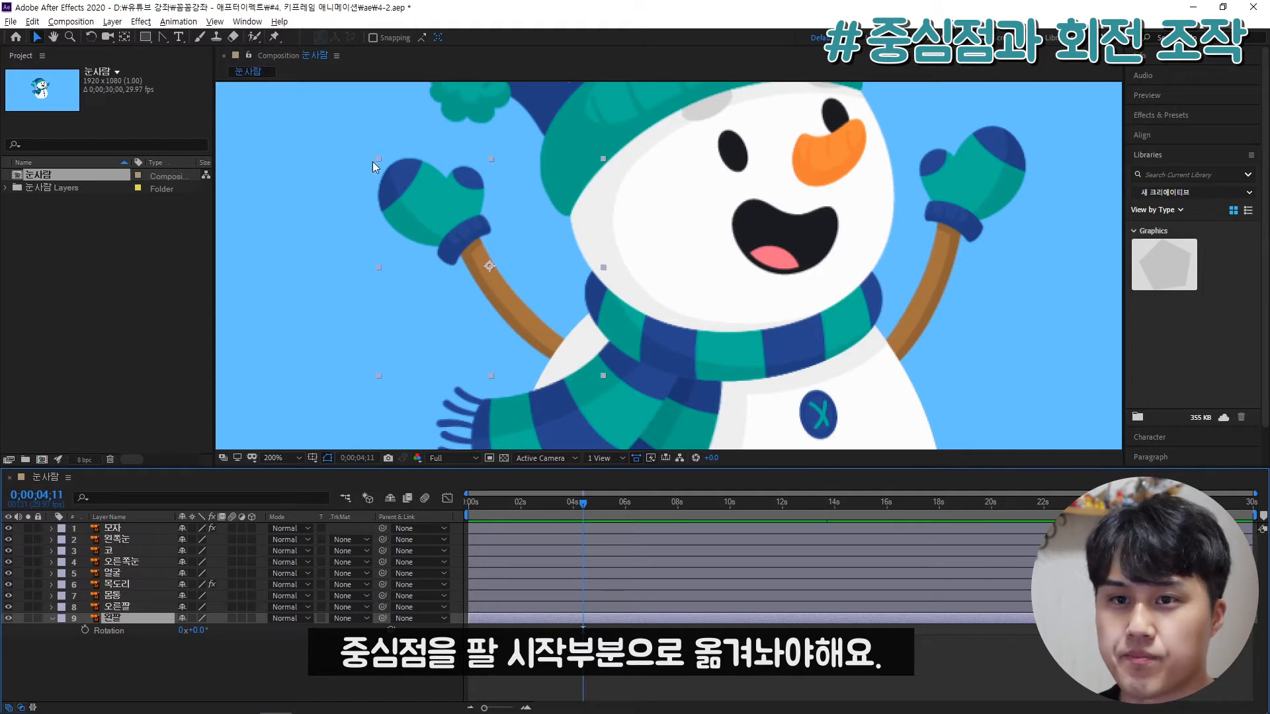
{"action": "left_click", "coordinate": [124, 38]}
{"action": "left_click_drag", "start_coordinate": [490, 267], "coordinate": [527, 300]}
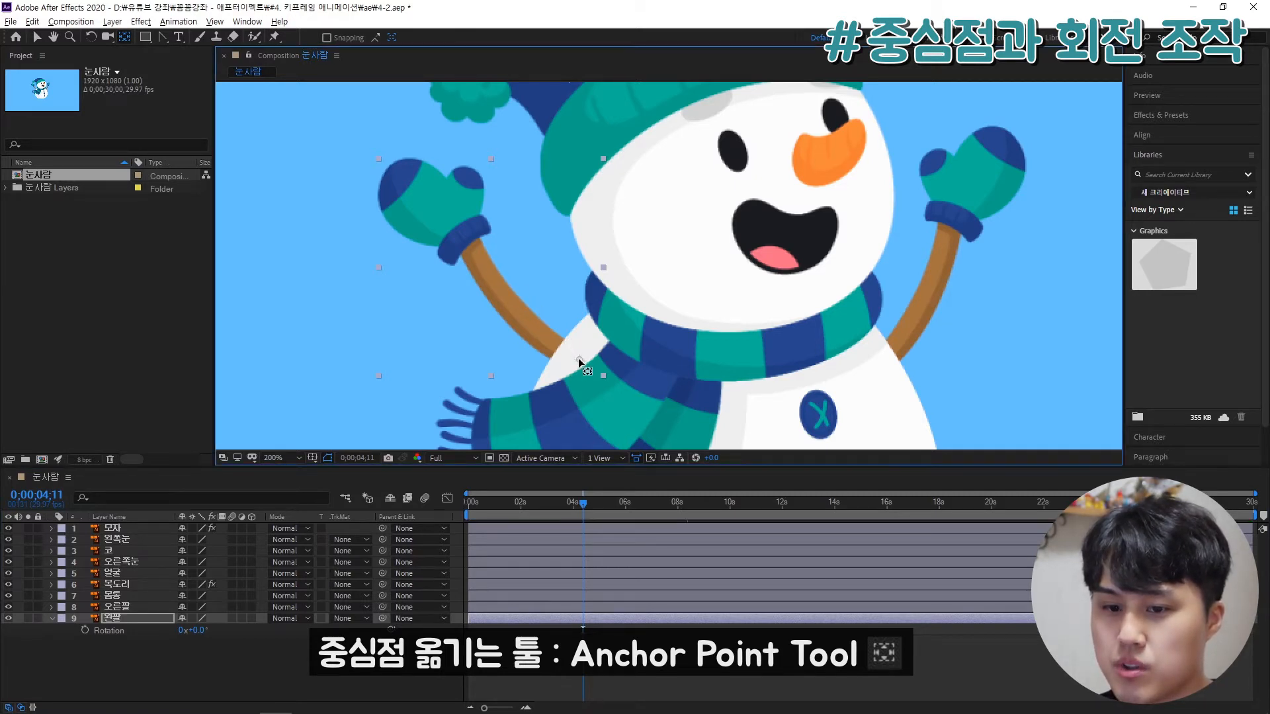
{"action": "left_click", "coordinate": [121, 607]}
{"action": "left_click_drag", "start_coordinate": [929, 268], "coordinate": [866, 373]}
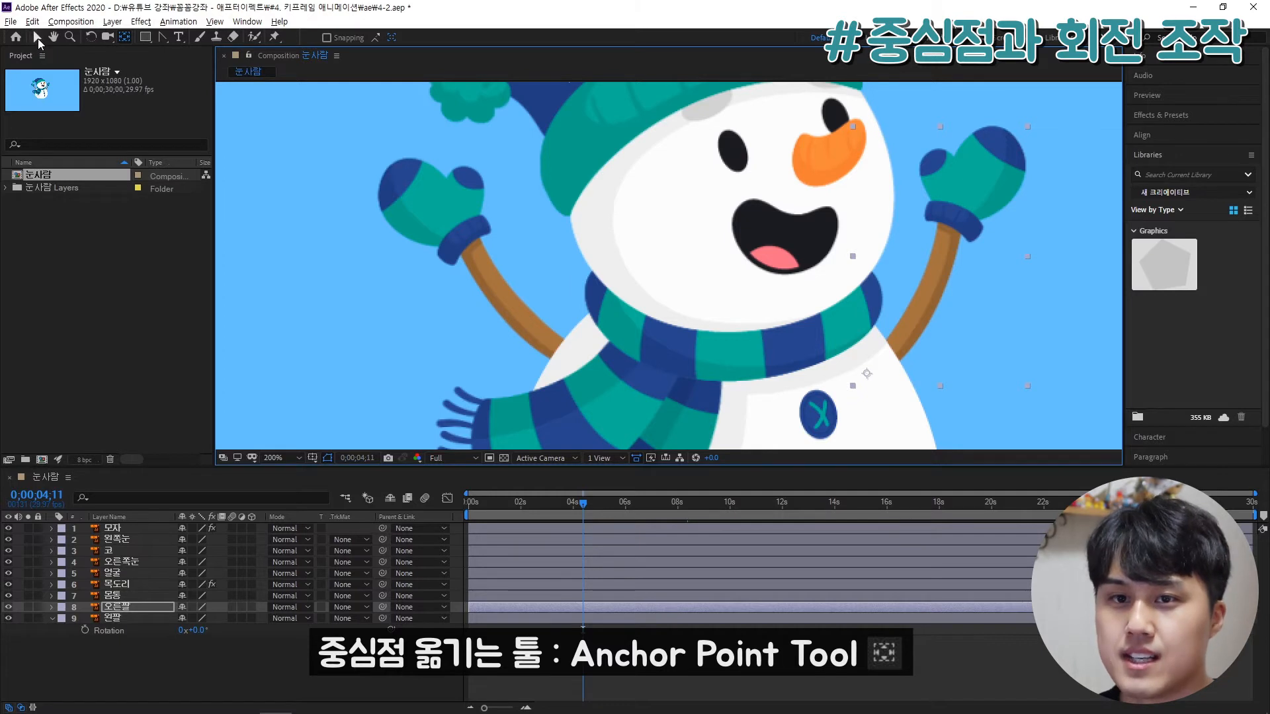
{"action": "left_click", "coordinate": [37, 38]}
{"action": "key", "text": "ctrl+s"}
Step: Add a Rotation keyframe at 0;00;00;00 to both arm layers, 오른팔 and 왼팔
{"action": "left_click_drag", "start_coordinate": [569, 507], "coordinate": [466, 509]}
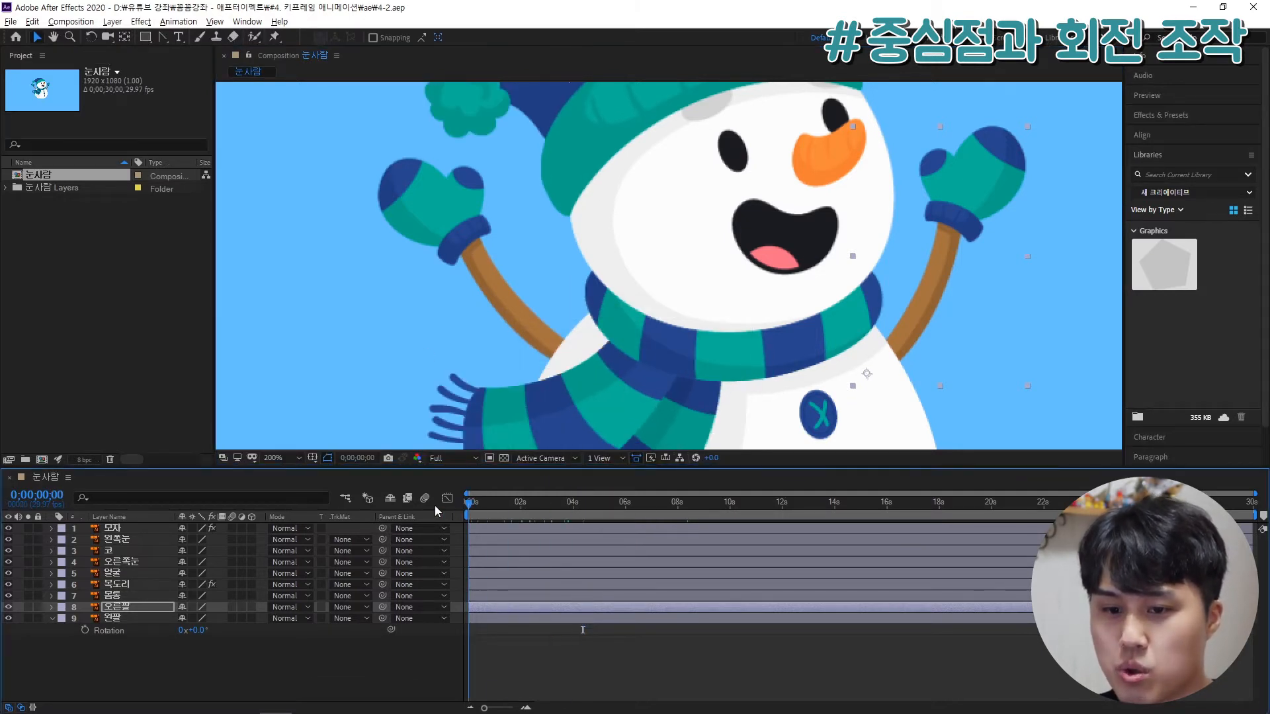
{"action": "left_click", "coordinate": [120, 607]}
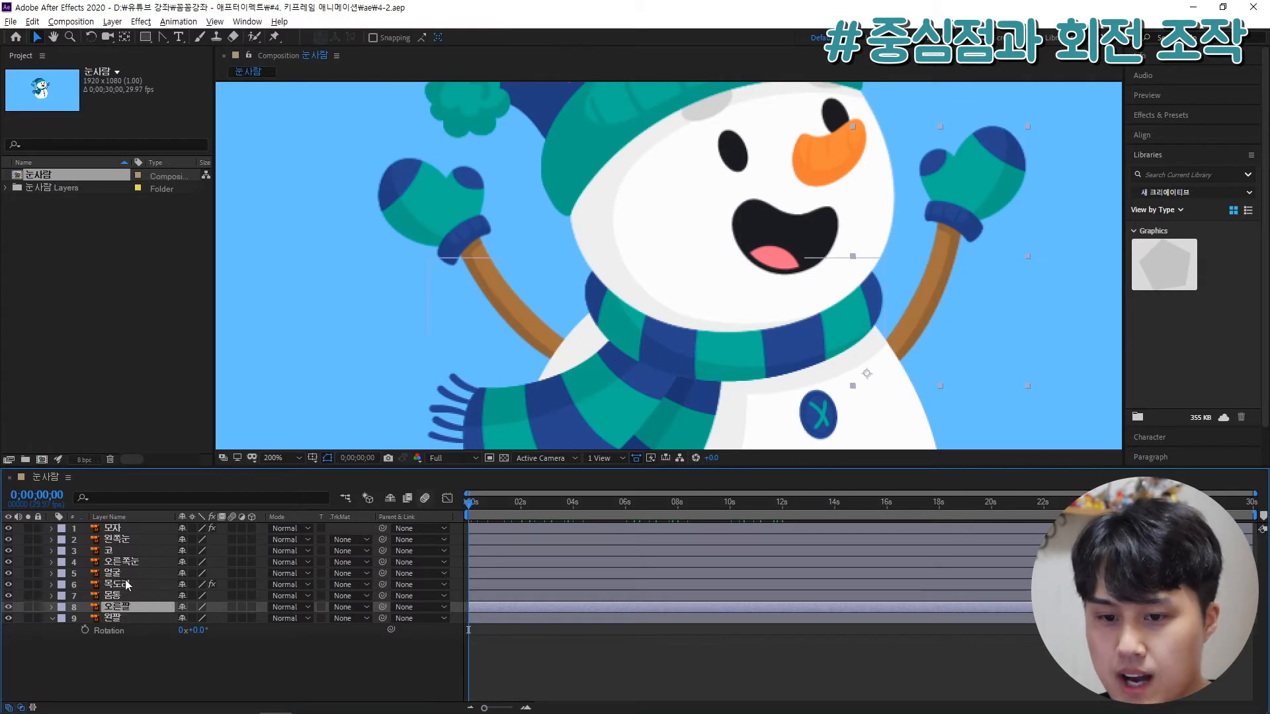
{"action": "left_click", "coordinate": [136, 618], "text": "ctrl"}
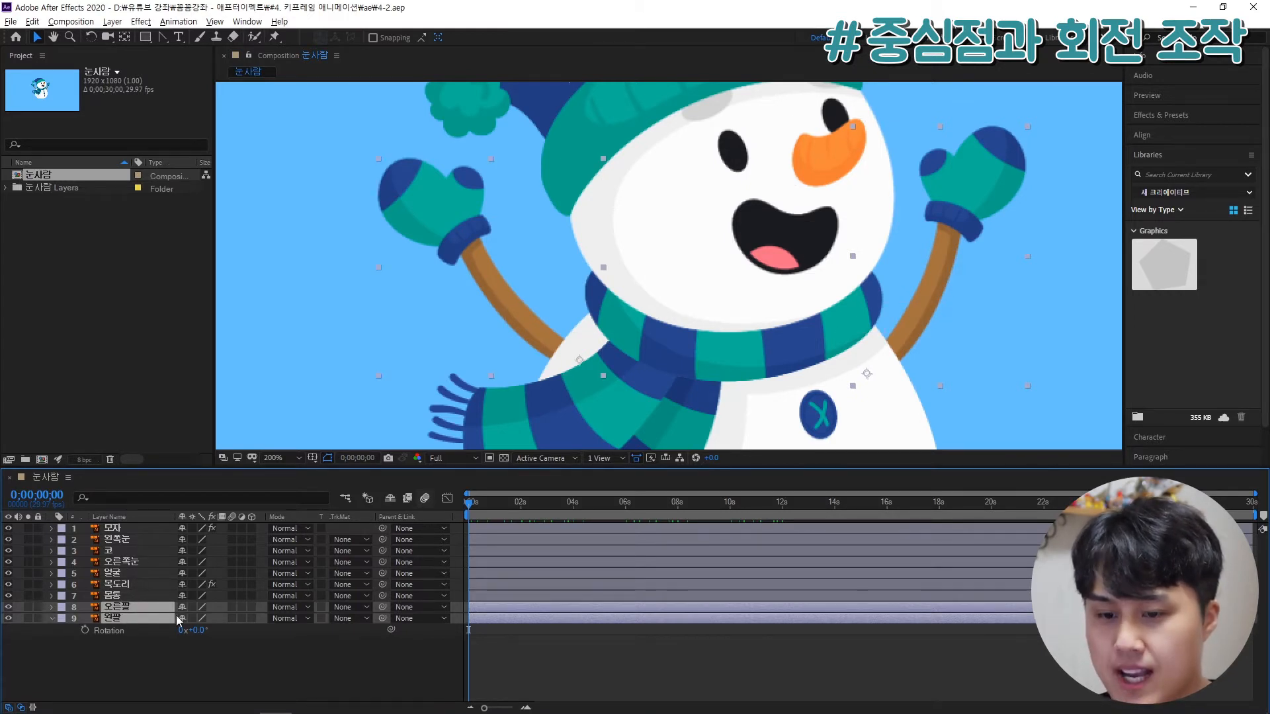
{"action": "left_click_drag", "start_coordinate": [596, 384], "coordinate": [541, 364]}
{"action": "key", "text": "r"}
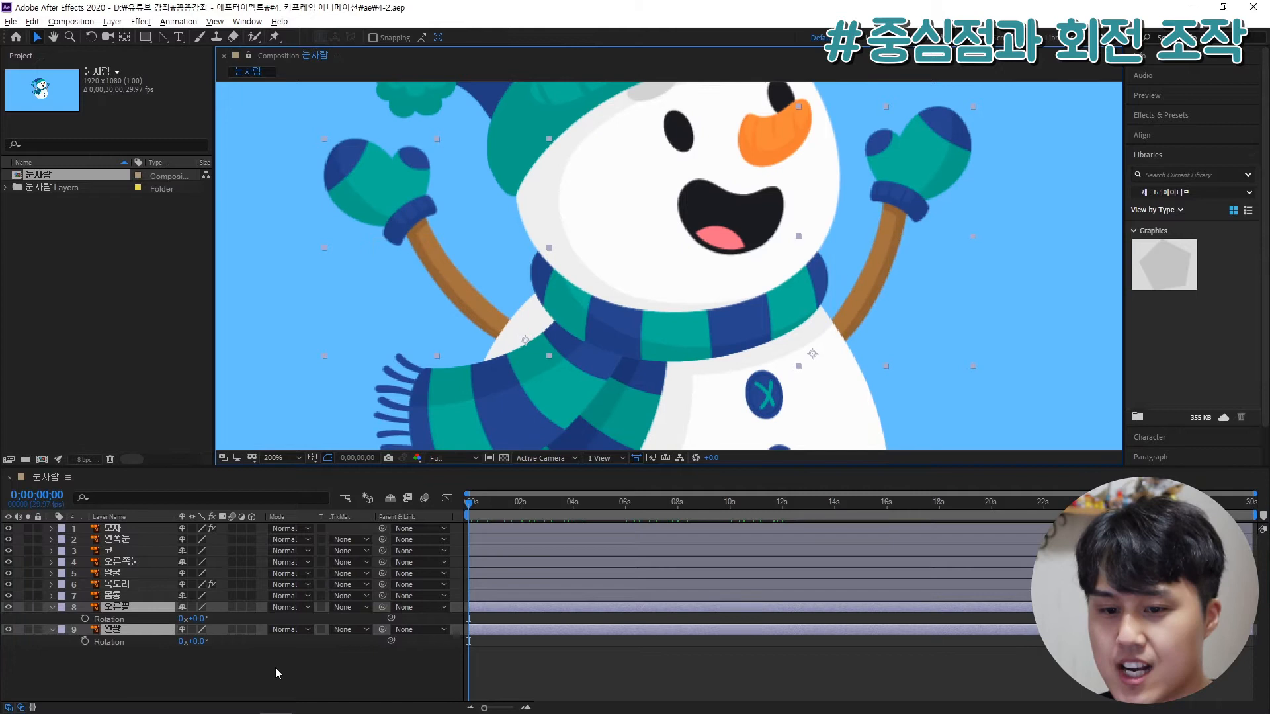
{"action": "left_click", "coordinate": [86, 620]}
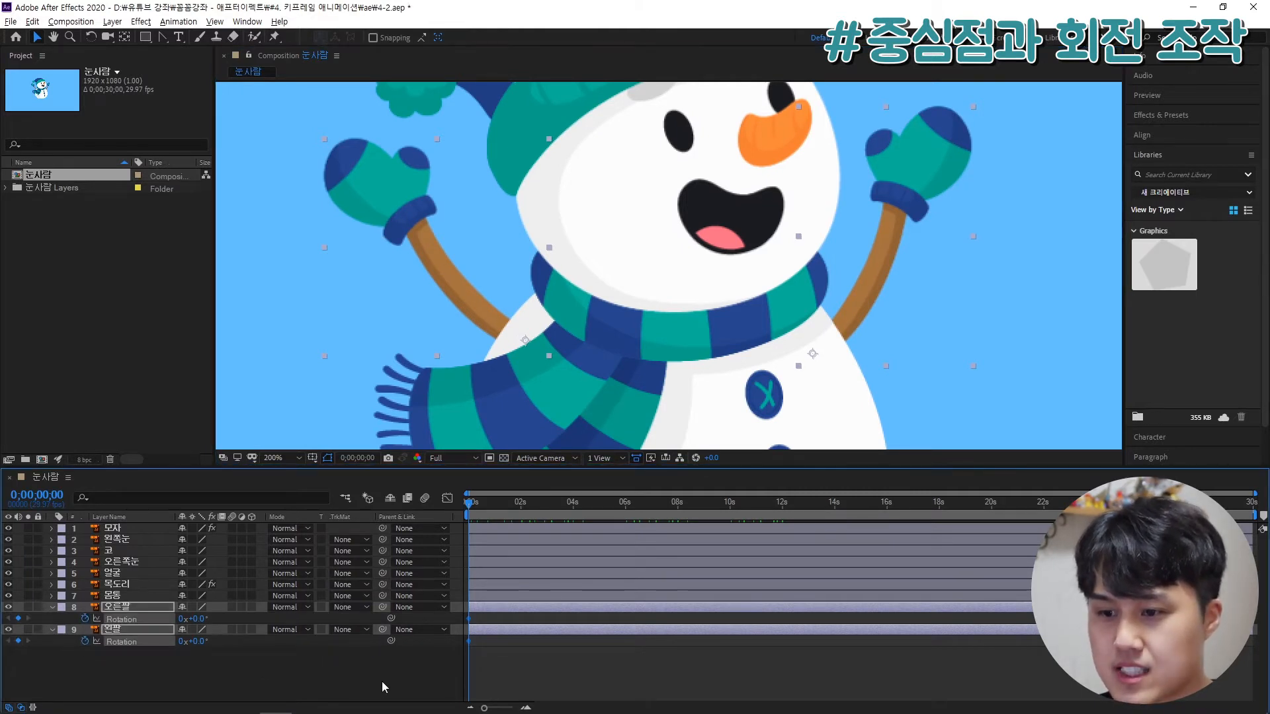
Step: Set the 왼팔 layer's Rotation to -30° at 0;00;01;00
{"action": "left_click", "coordinate": [381, 681]}
{"action": "key", "text": "="}
{"action": "left_click_drag", "start_coordinate": [519, 504], "coordinate": [529, 508]}
{"action": "left_click", "coordinate": [536, 340]}
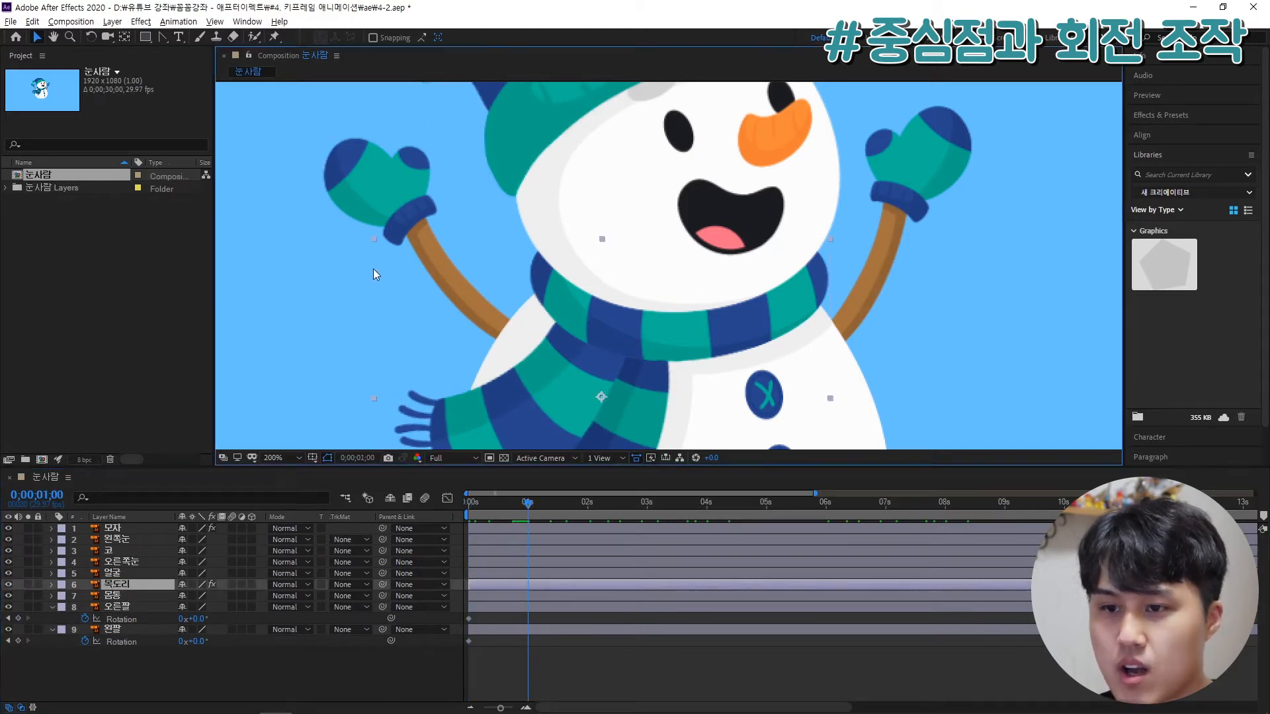
{"action": "left_click", "coordinate": [125, 629]}
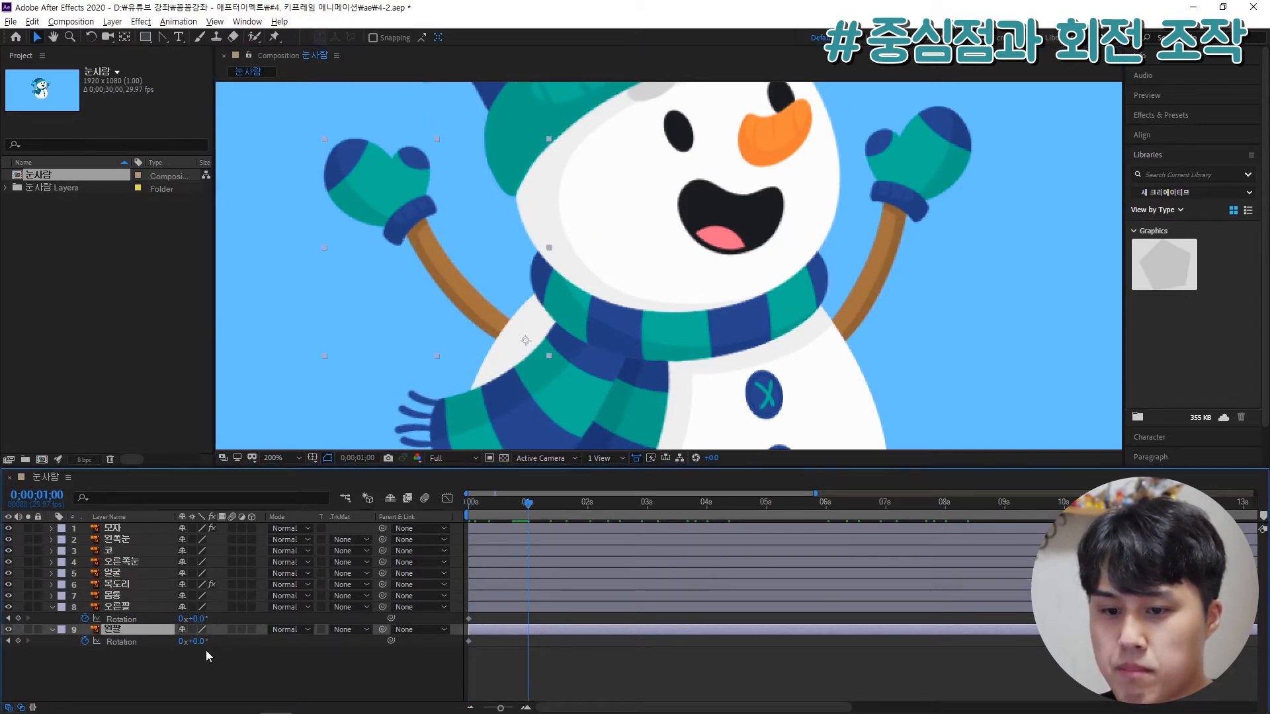
{"action": "left_click_drag", "start_coordinate": [198, 642], "coordinate": [188, 642]}
{"action": "left_click", "coordinate": [193, 641]}
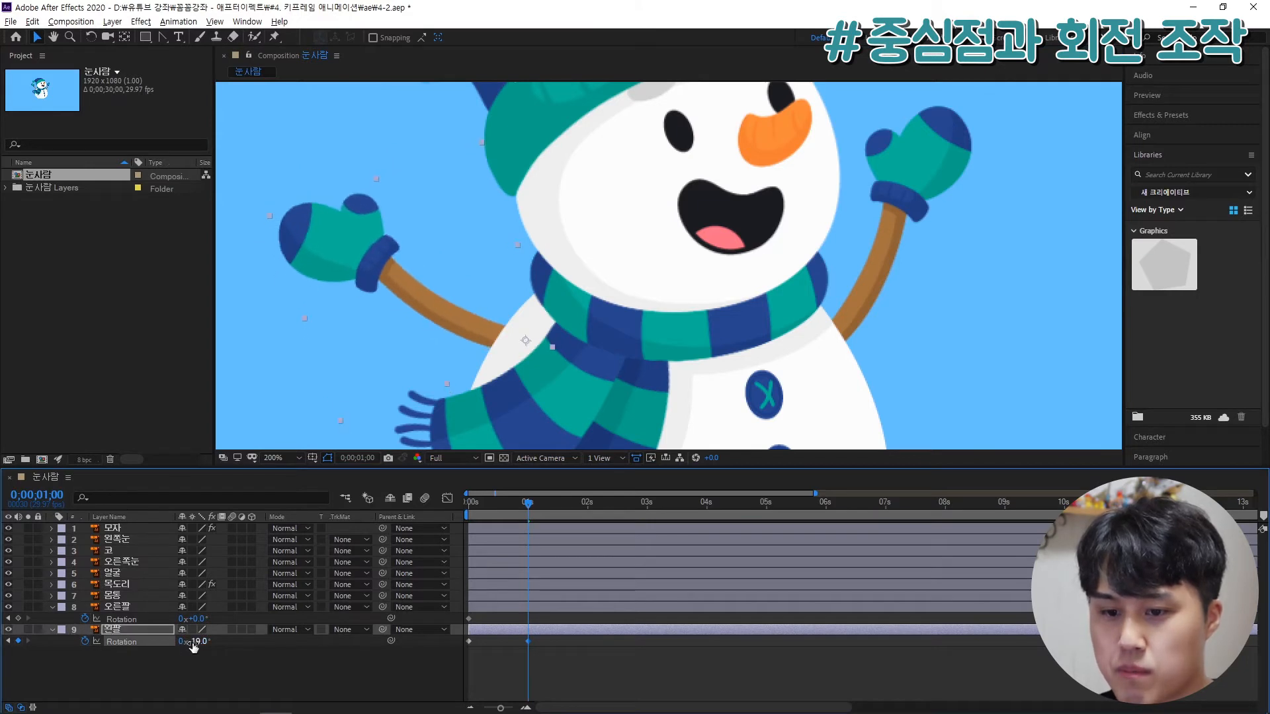
{"action": "type", "text": "-30"}
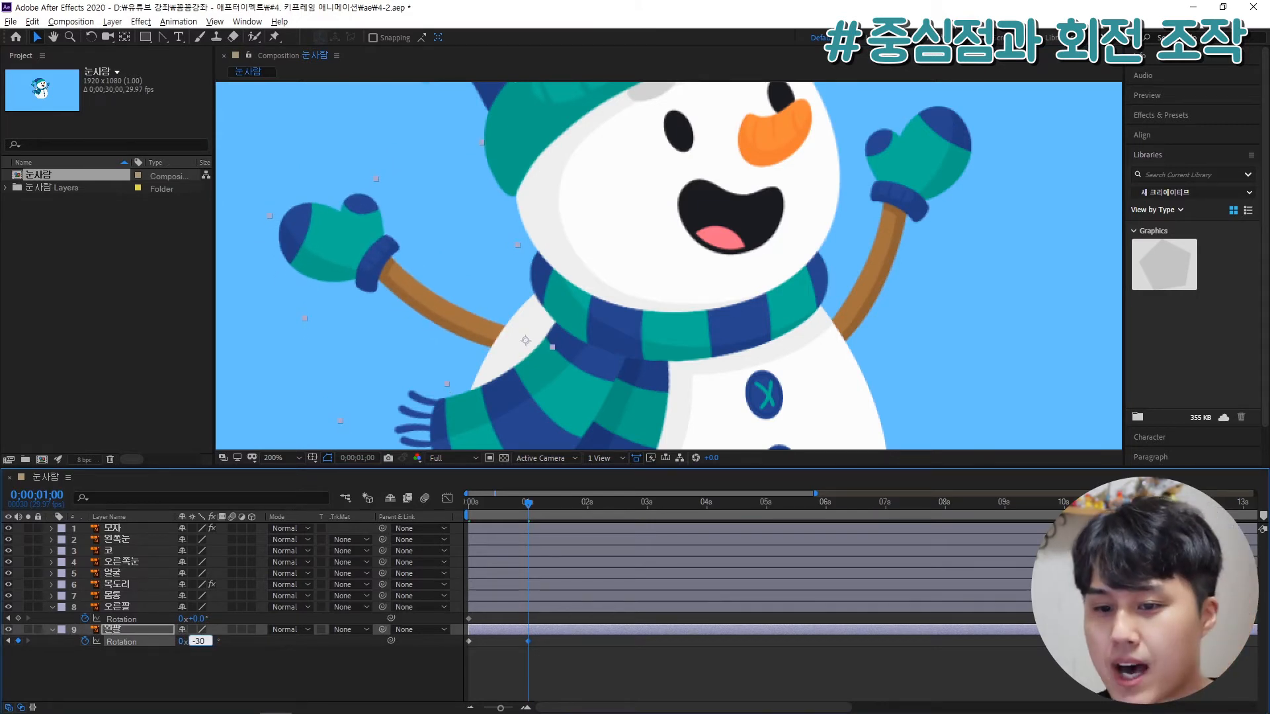
{"action": "key", "text": "Return"}
Step: Set the 오른팔 layer's Rotation to 30° at 0;00;01;00, then go to 0;00;02;00
{"action": "left_click", "coordinate": [150, 607]}
{"action": "left_click", "coordinate": [194, 620]}
{"action": "type", "text": "30"}
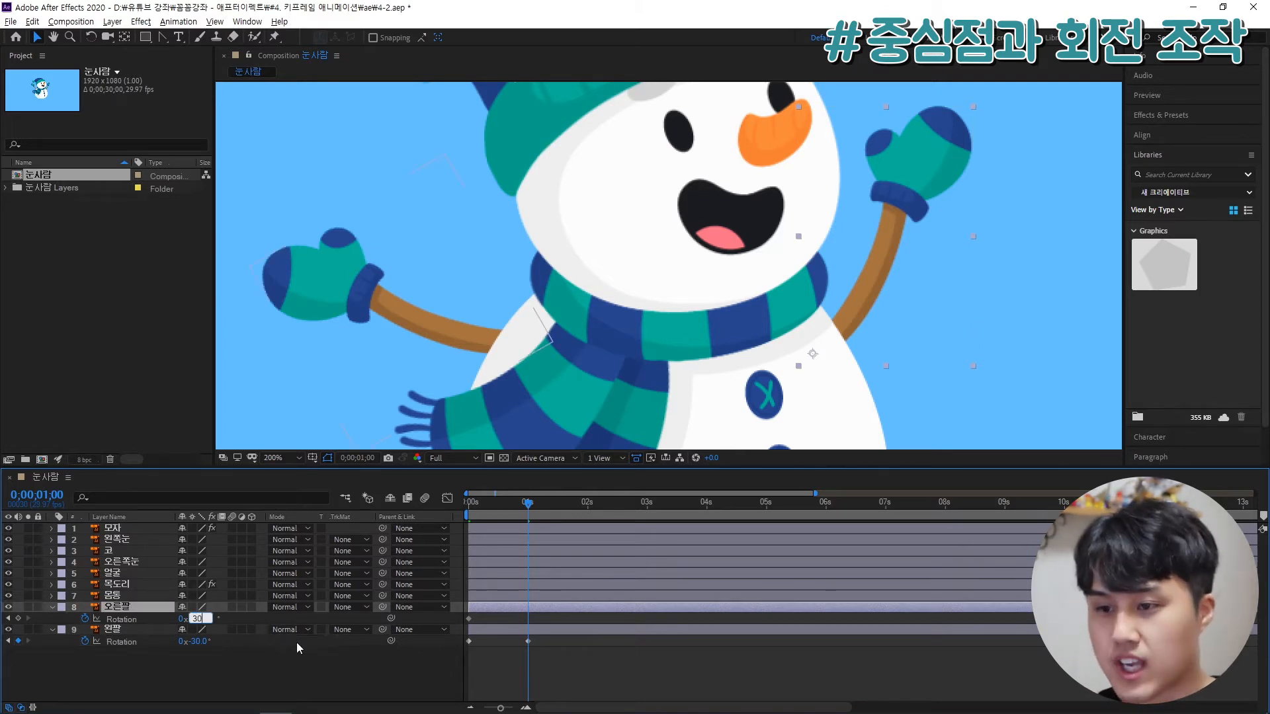
{"action": "key", "text": "Return"}
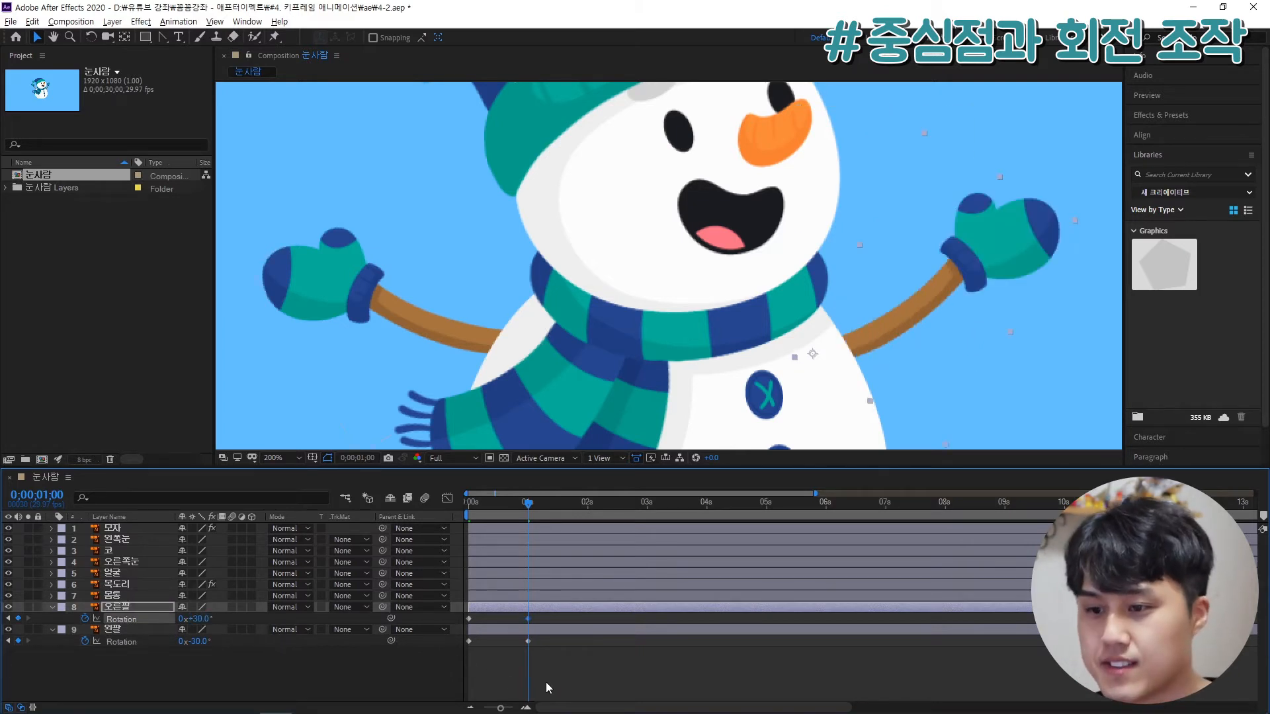
{"action": "left_click", "coordinate": [588, 510]}
Step: Try duplicating the Rotation keyframes of both arm layers together, then undo the duplication
{"action": "left_click_drag", "start_coordinate": [573, 618], "coordinate": [505, 649]}
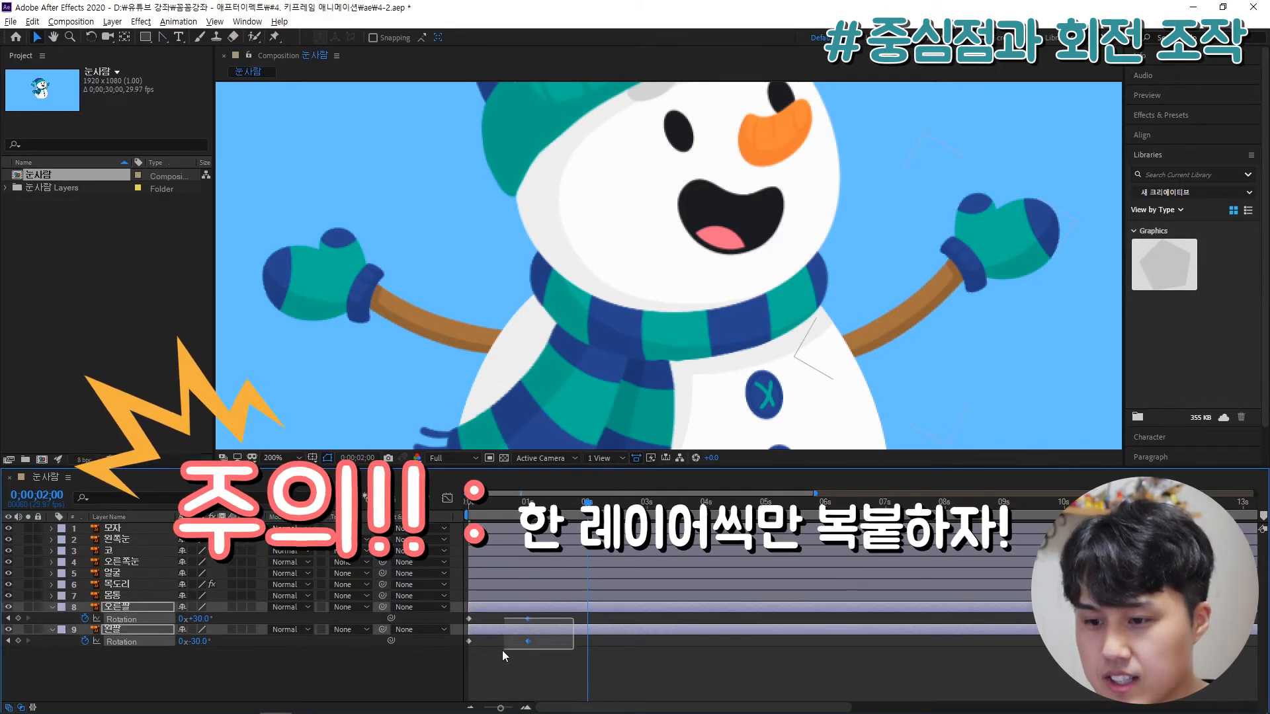
{"action": "key", "text": "ctrl+d"}
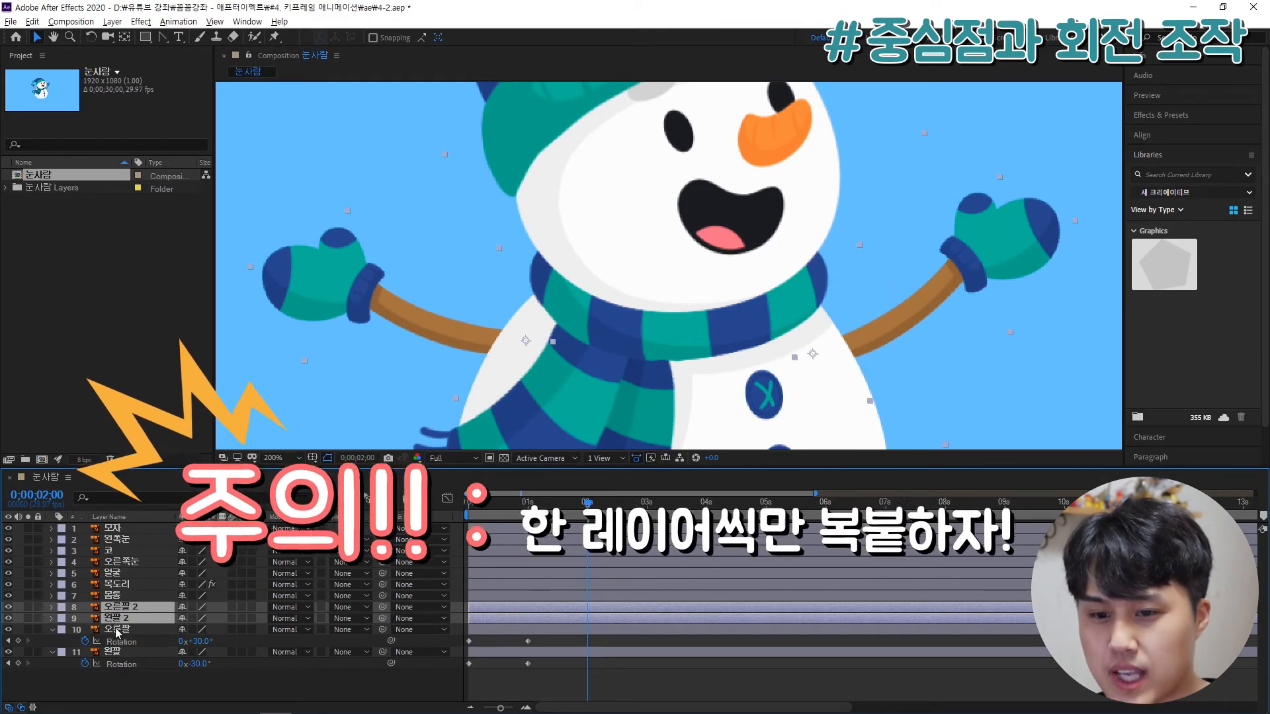
{"action": "key", "text": "ctrl+z"}
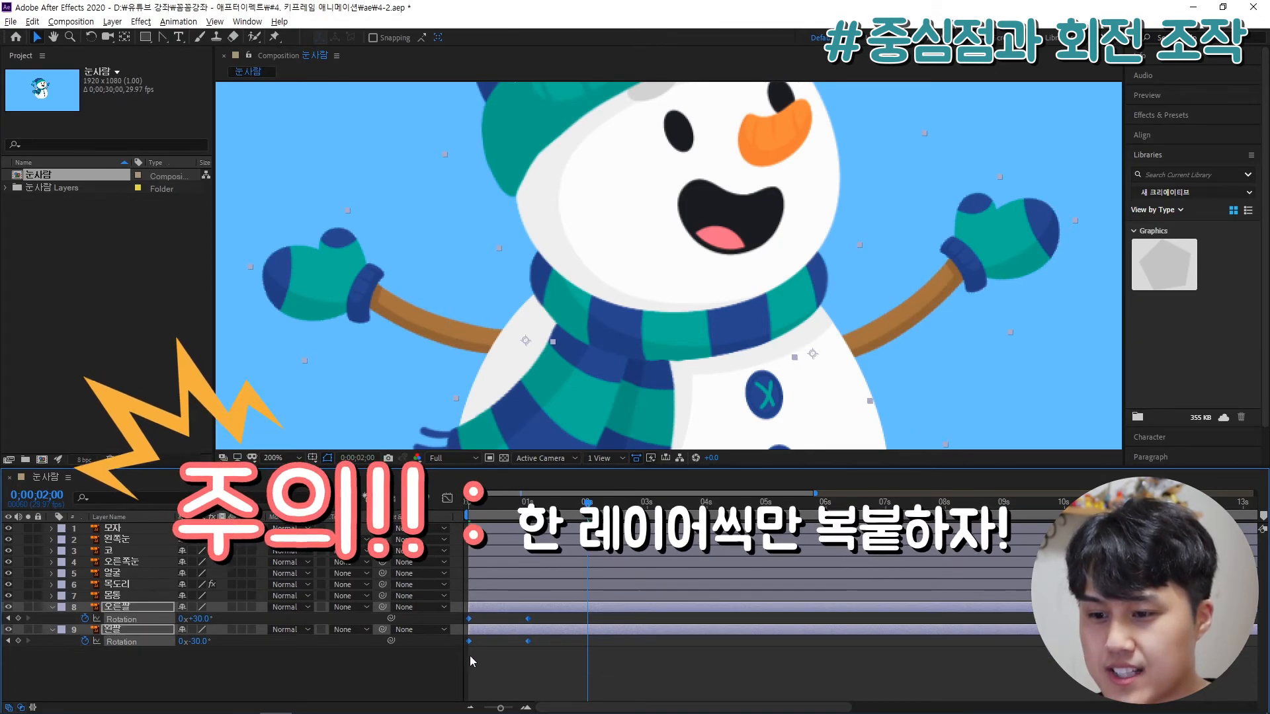
Step: Copy the two Rotation keyframes of 오른팔 and paste them at 0;00;02;00, then repeat separately for 왼팔
{"action": "left_click_drag", "start_coordinate": [557, 618], "coordinate": [439, 625]}
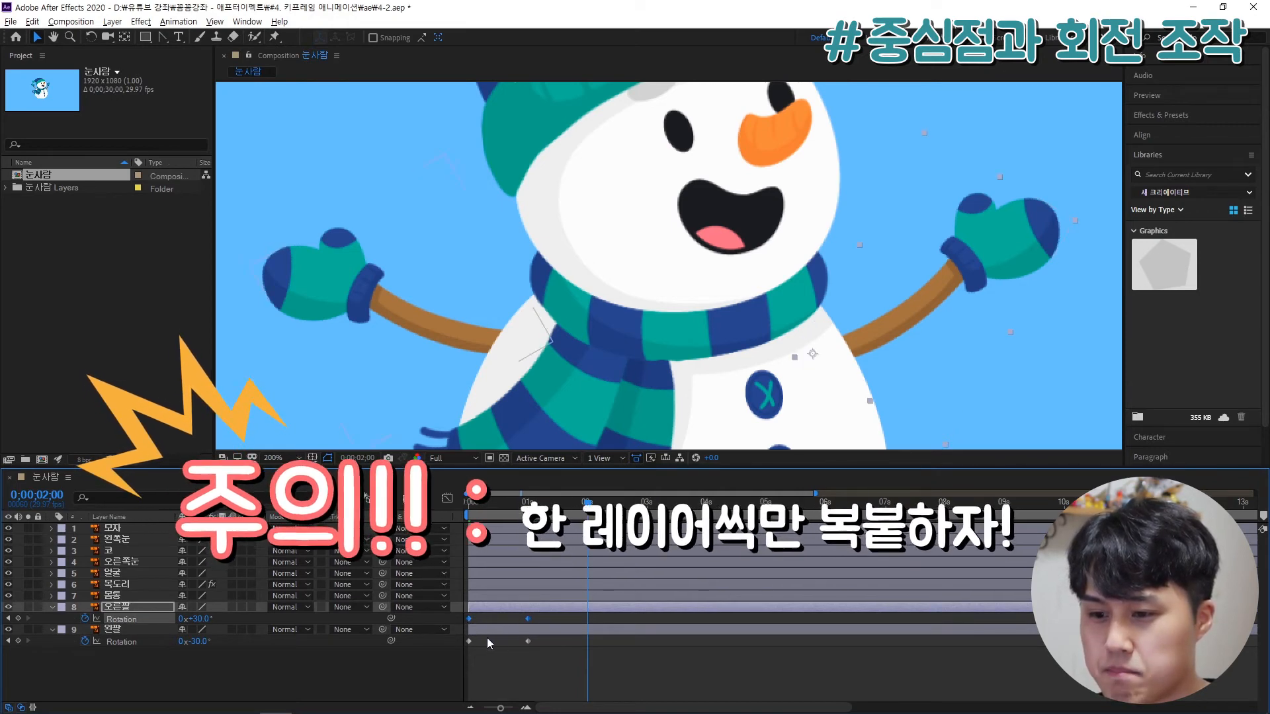
{"action": "left_click", "coordinate": [577, 620]}
{"action": "left_click_drag", "start_coordinate": [577, 621], "coordinate": [459, 625]}
{"action": "key", "text": "ctrl+c"}
{"action": "key", "text": "ctrl+v"}
{"action": "left_click_drag", "start_coordinate": [556, 653], "coordinate": [451, 633]}
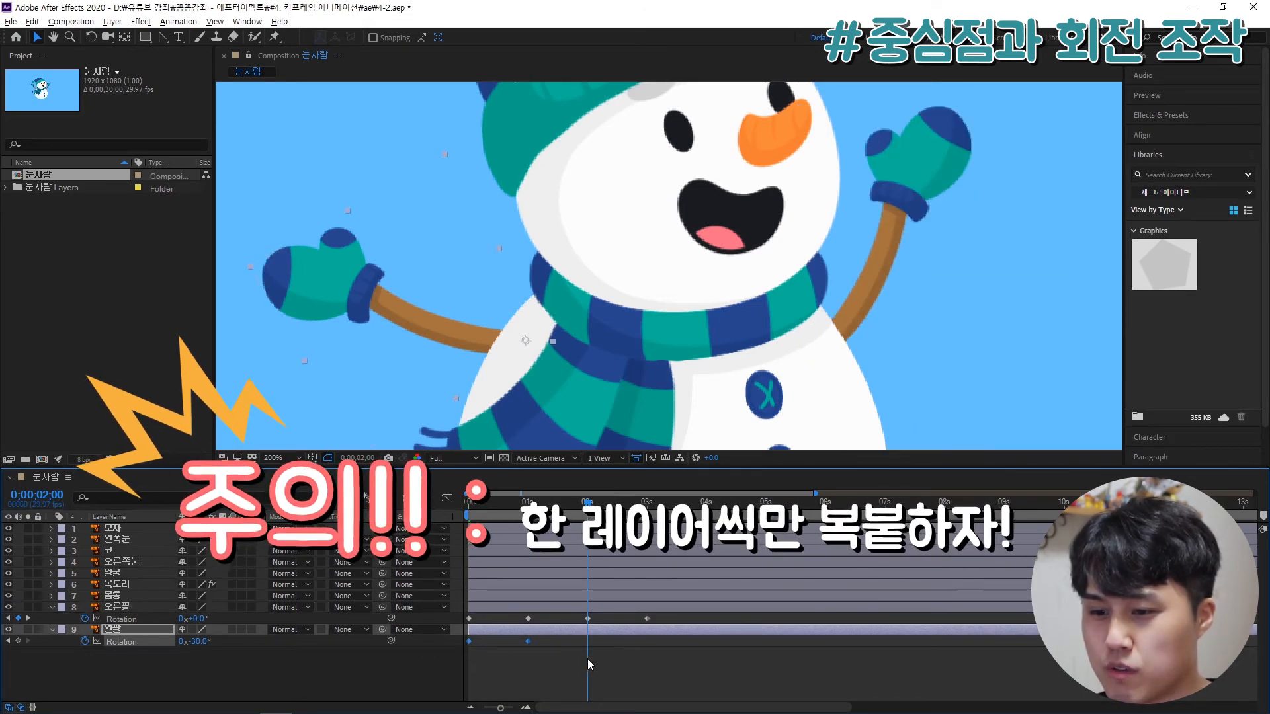
{"action": "key", "text": "ctrl+v"}
Step: Copy all four Rotation keyframes of 오른팔 and paste them at 0;00;04;00, then do the same for 왼팔
{"action": "left_click", "coordinate": [706, 503]}
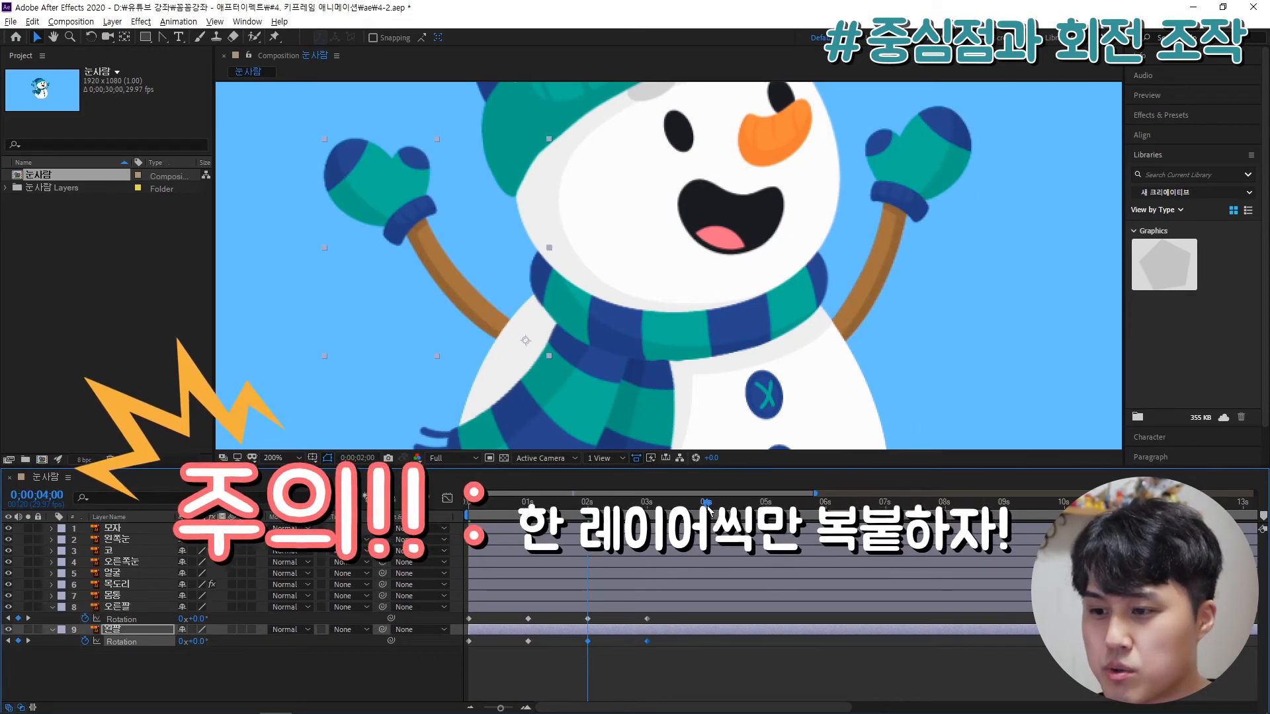
{"action": "left_click_drag", "start_coordinate": [666, 617], "coordinate": [463, 627]}
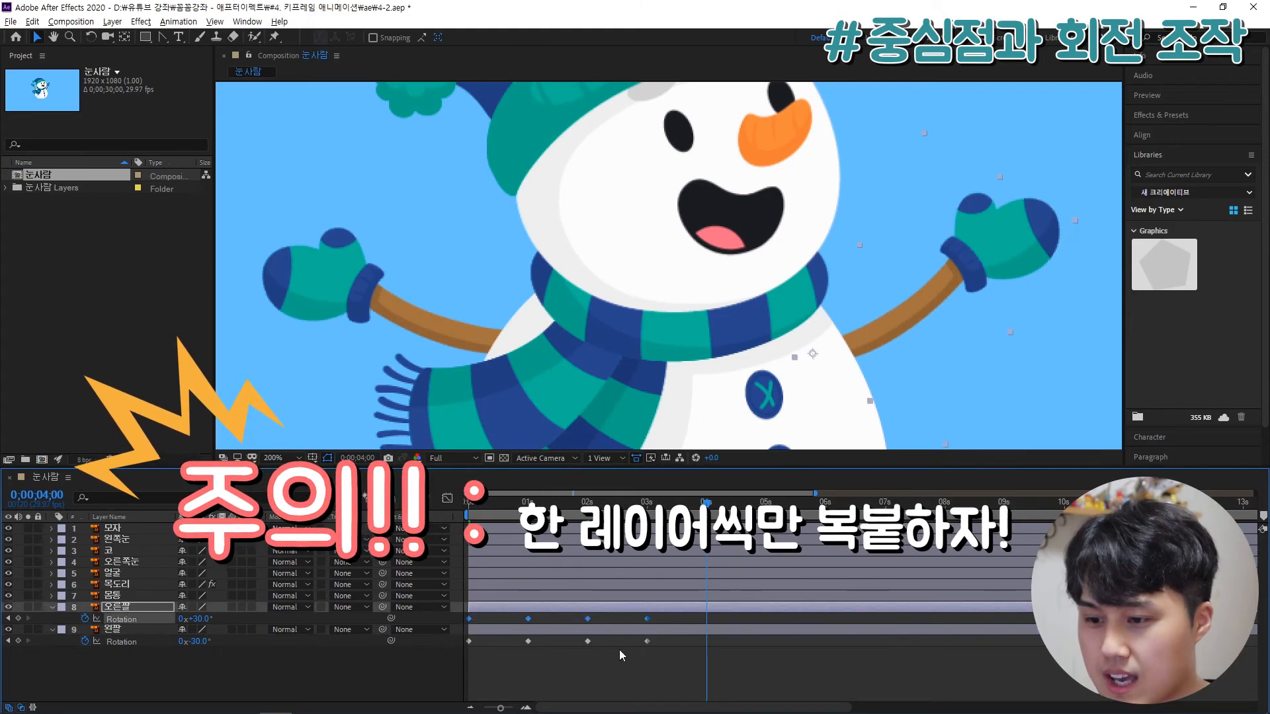
{"action": "key", "text": "ctrl+c"}
{"action": "key", "text": "ctrl+v"}
{"action": "left_click_drag", "start_coordinate": [665, 639], "coordinate": [423, 662]}
{"action": "key", "text": "ctrl+c"}
{"action": "key", "text": "ctrl+v"}
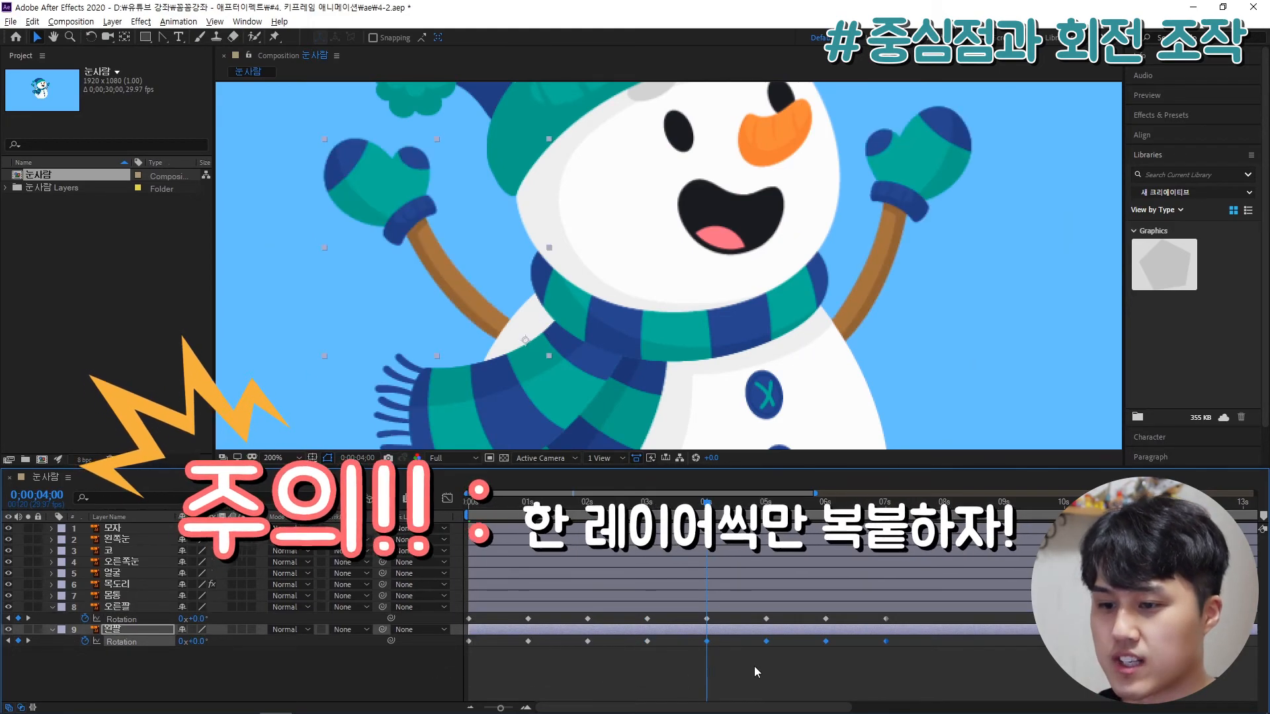
Step: Play back the arms' repeated rotation with the whole snowman in view
{"action": "left_click", "coordinate": [754, 666]}
{"action": "key", "text": "space"}
{"action": "scroll", "coordinate": [566, 331], "scroll_direction": "down", "scroll_amount": 1}
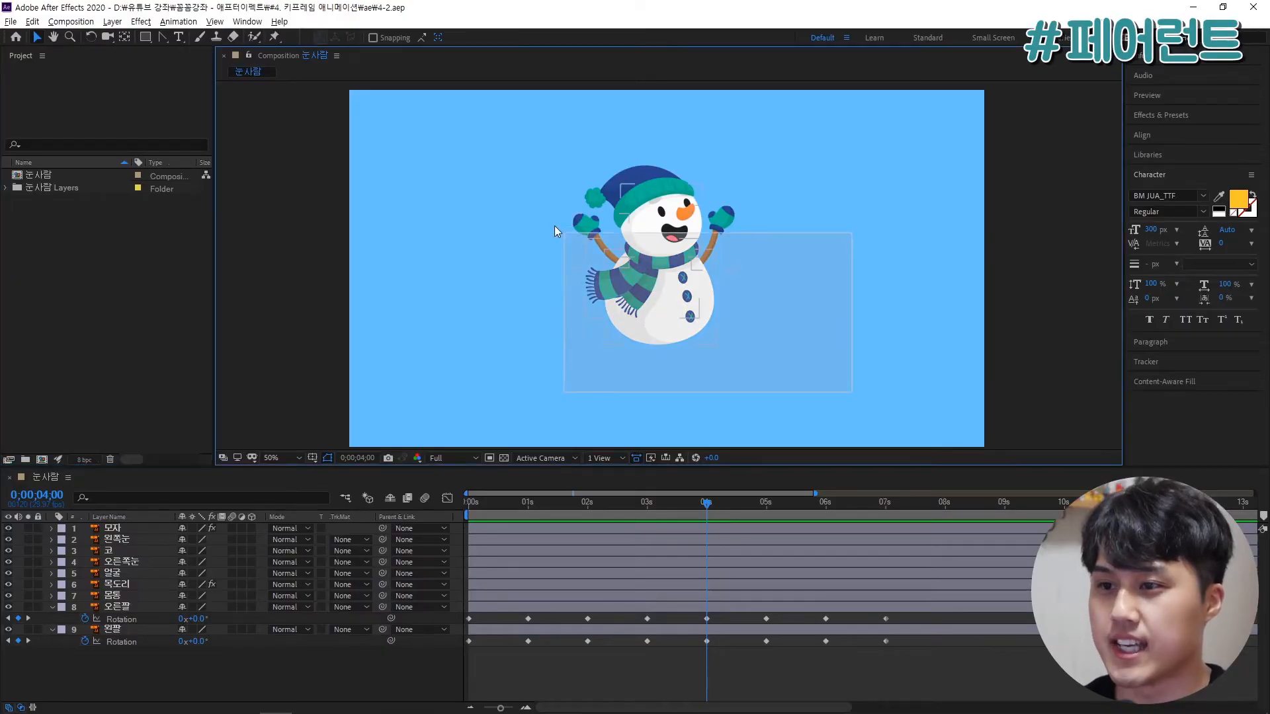
Step: Select all the snowman layers, then try moving only the 몸통 layer to the composition's lower-right area and undo the move
{"action": "left_click_drag", "start_coordinate": [459, 139], "coordinate": [880, 329]}
{"action": "left_click_drag", "start_coordinate": [757, 331], "coordinate": [723, 317]}
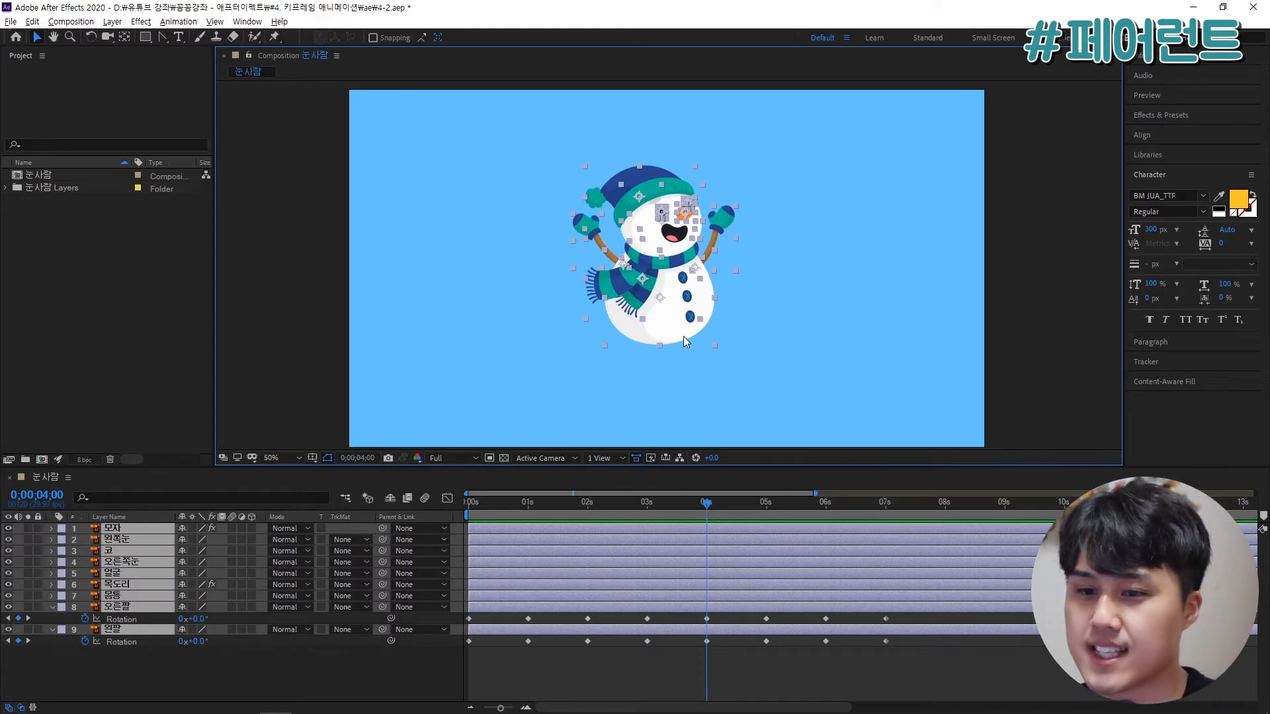
{"action": "left_click", "coordinate": [574, 394]}
{"action": "left_click_drag", "start_coordinate": [685, 344], "coordinate": [908, 413]}
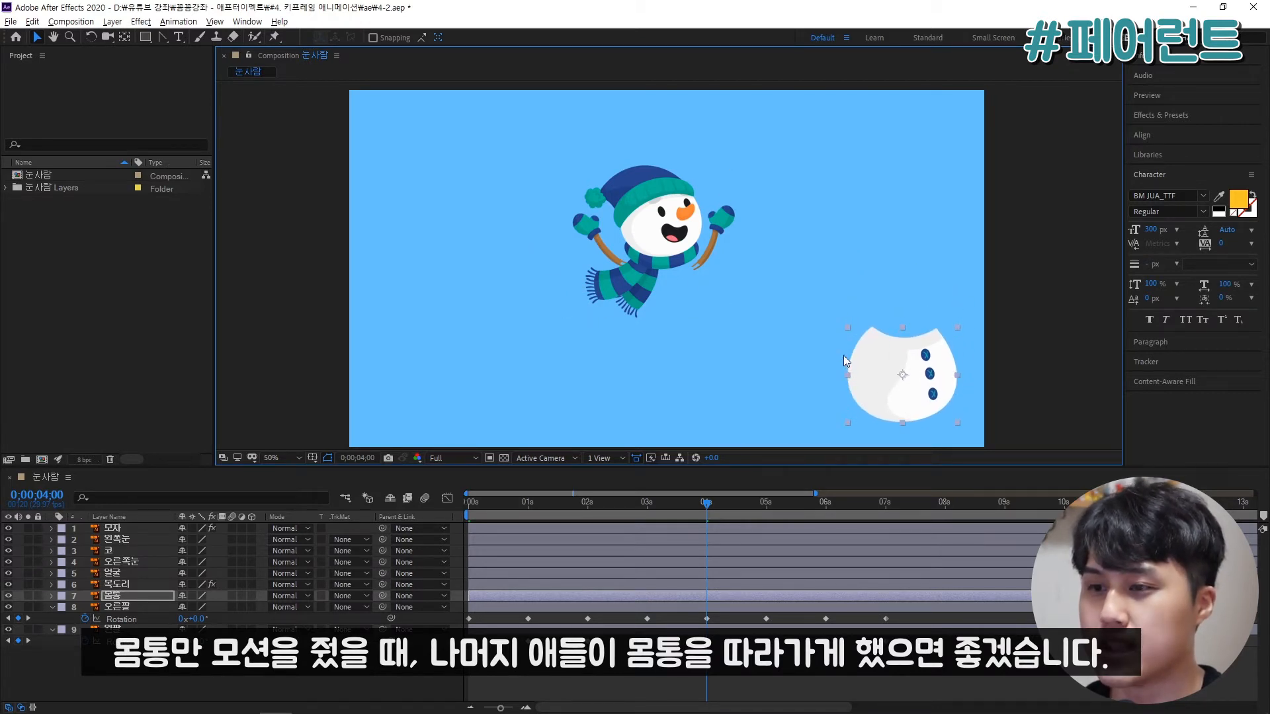
{"action": "key", "text": "ctrl+z"}
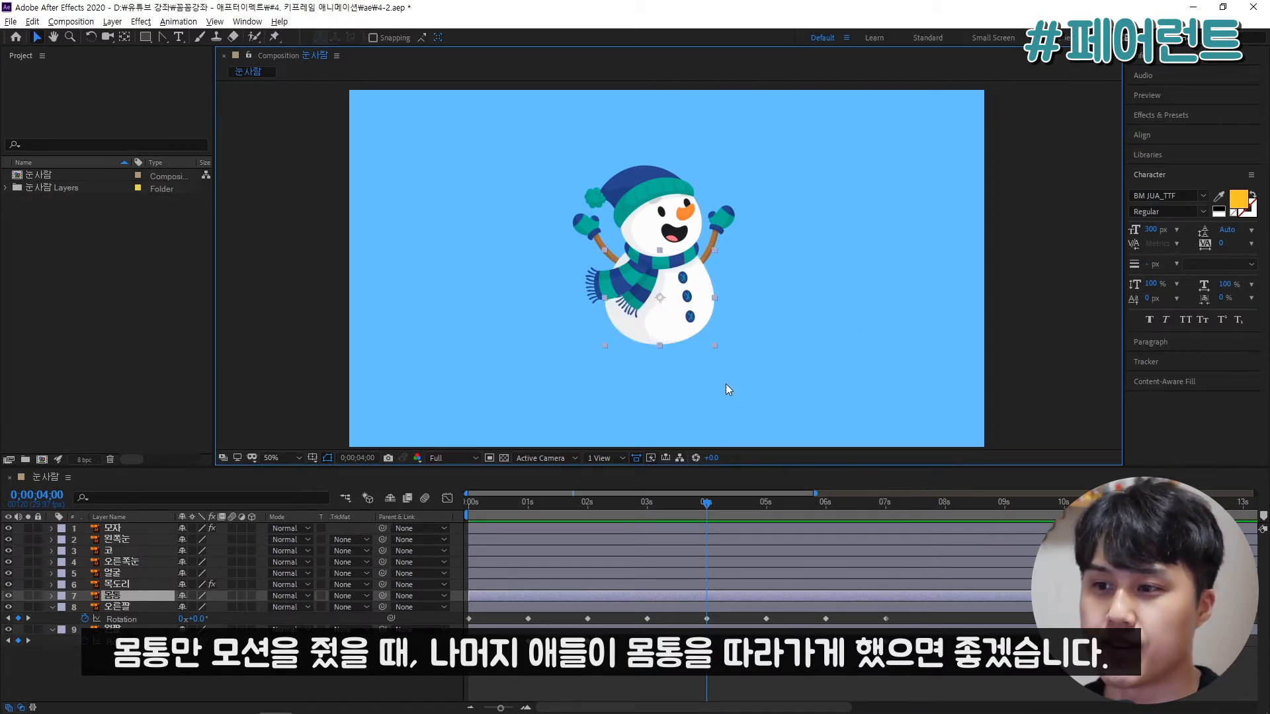
{"action": "left_click", "coordinate": [803, 366]}
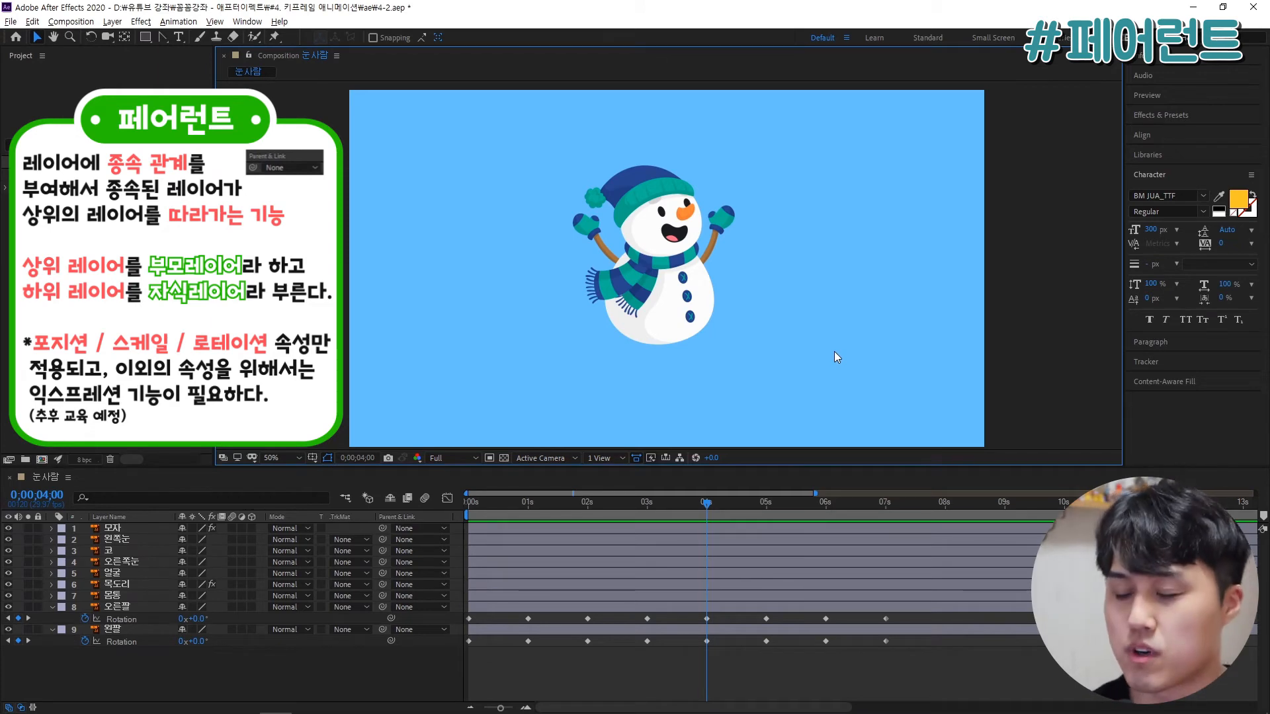
Step: Create a new composition named Parent with the HDTV 1080 29.97 preset and a duration of 0;00;30;00
{"action": "key", "text": "ctrl+n"}
{"action": "type", "text": "ㅍ"}
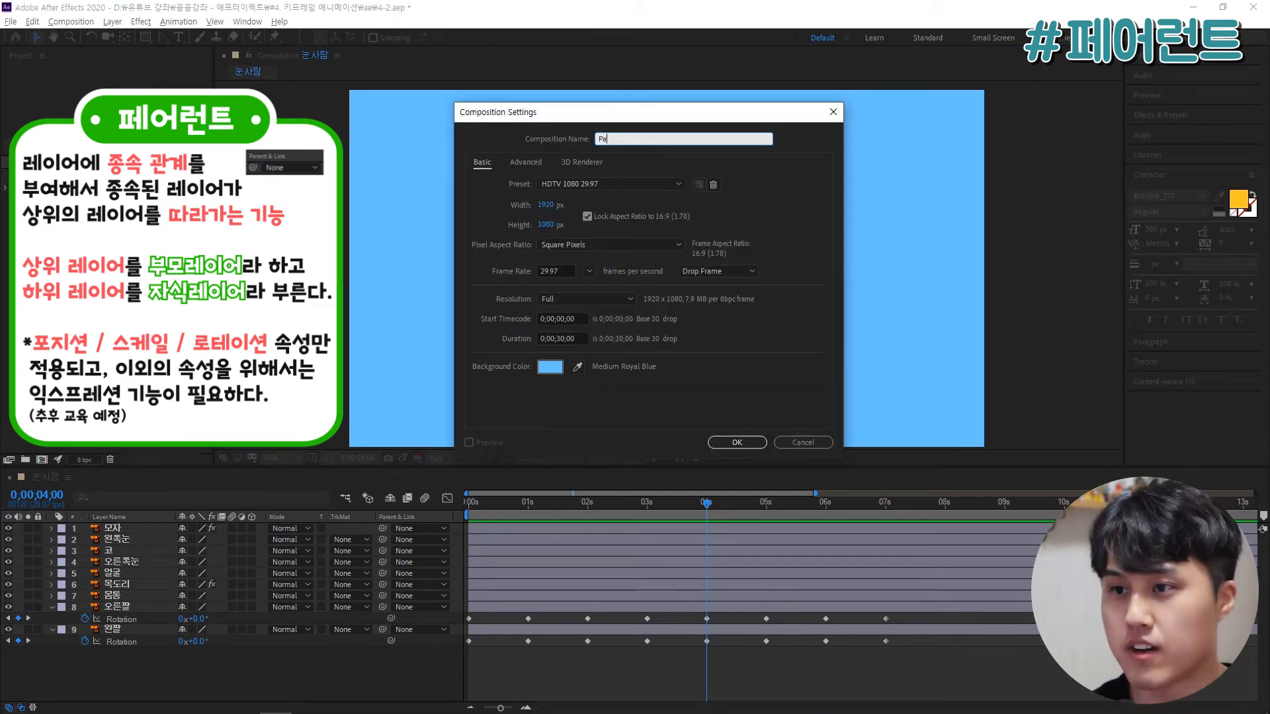
{"action": "key", "text": "Return"}
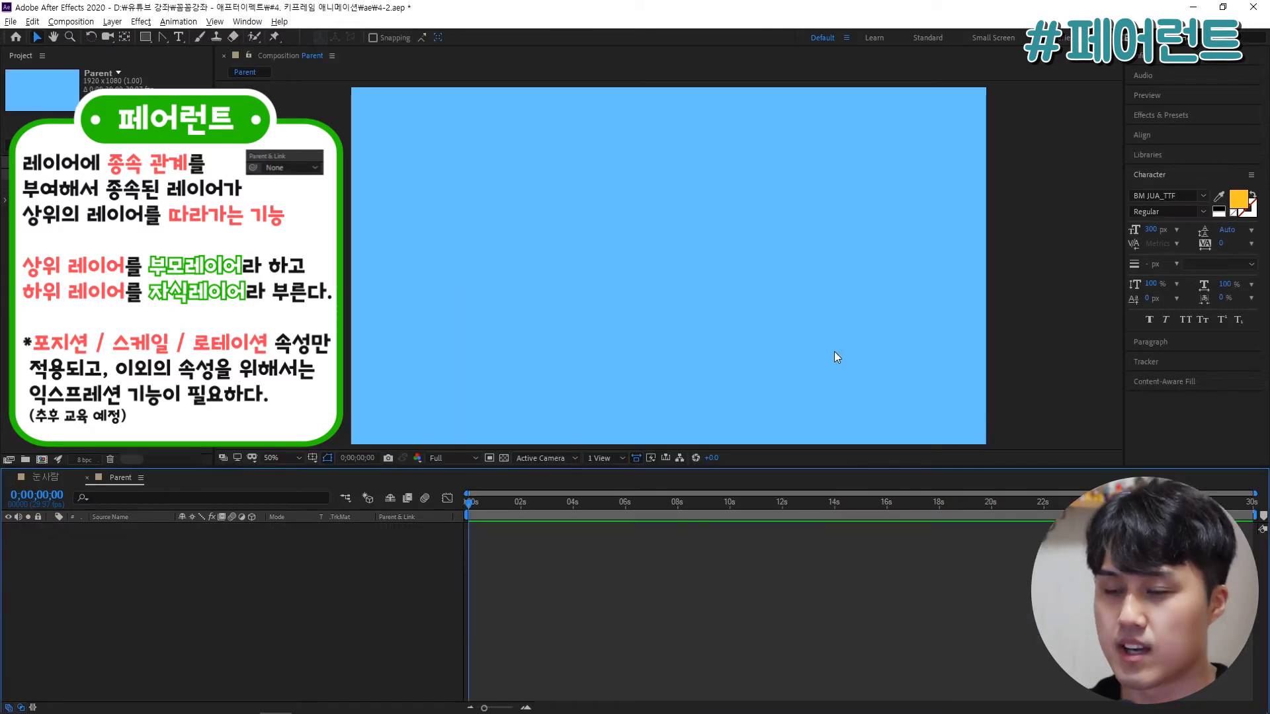
Step: Add a text layer reading "1번 레이어" near the top of the Parent composition
{"action": "left_click", "coordinate": [181, 35]}
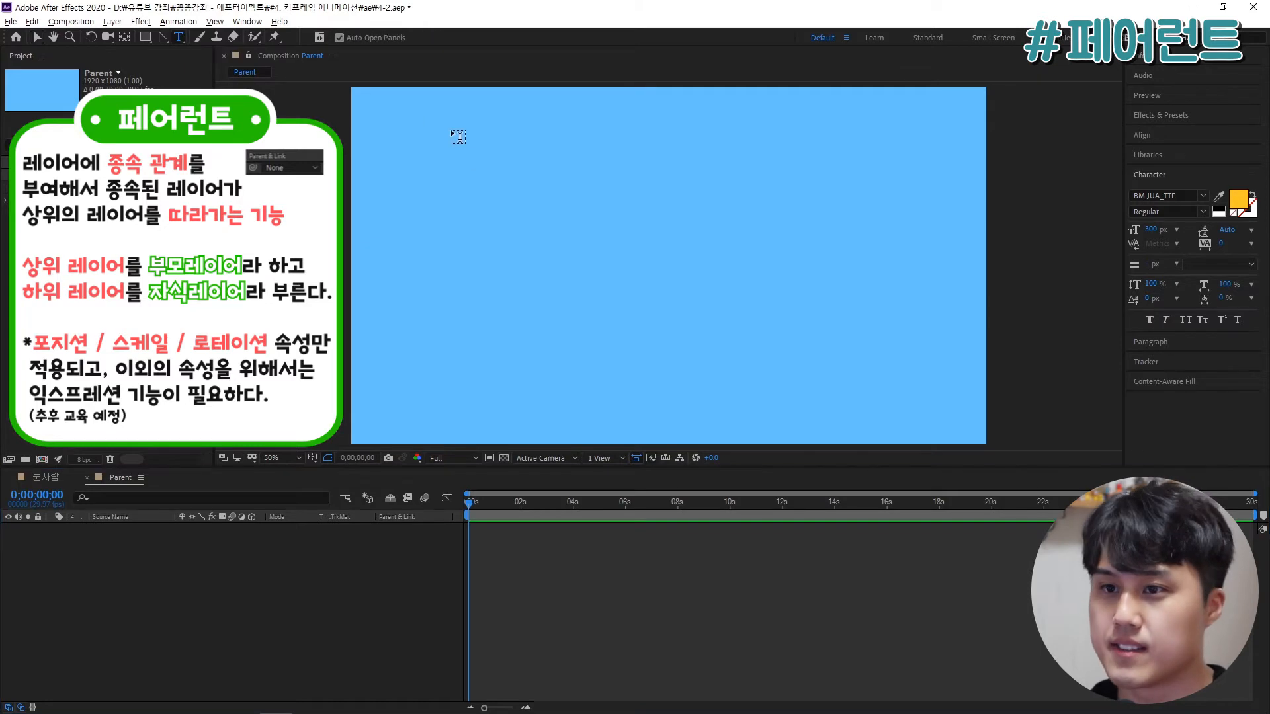
{"action": "left_click", "coordinate": [500, 173]}
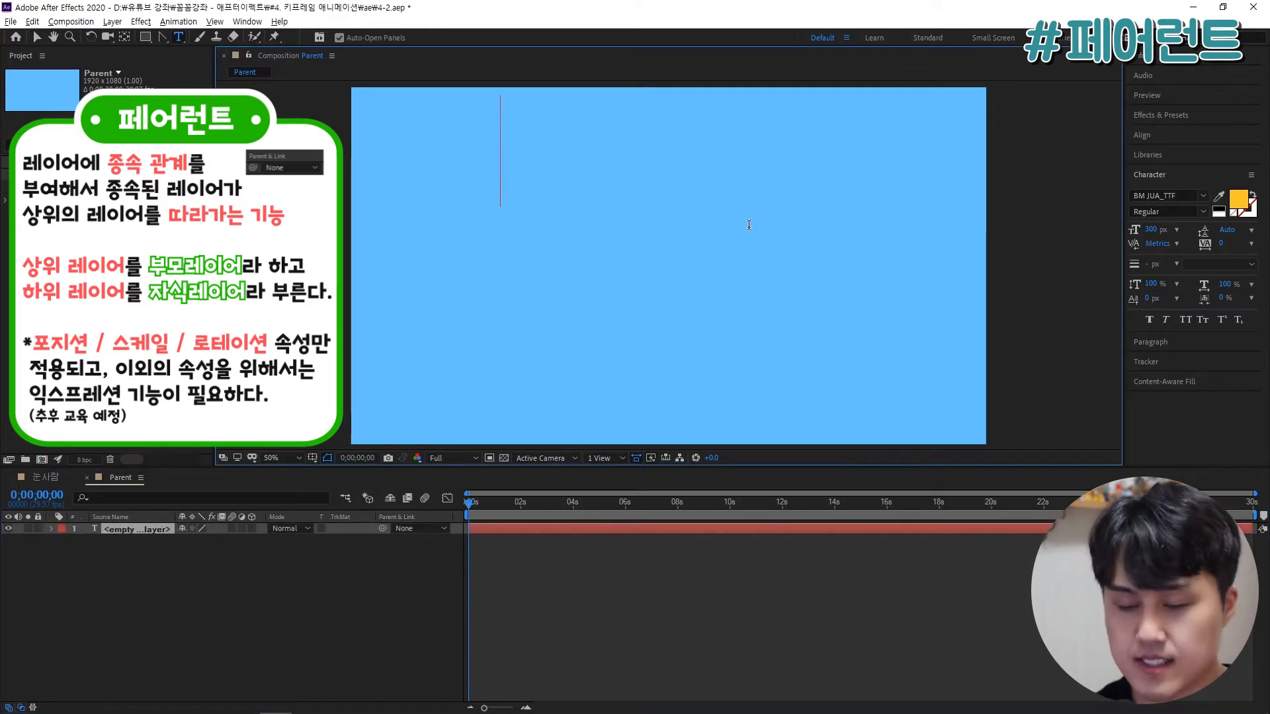
{"action": "type", "text": "1번"}
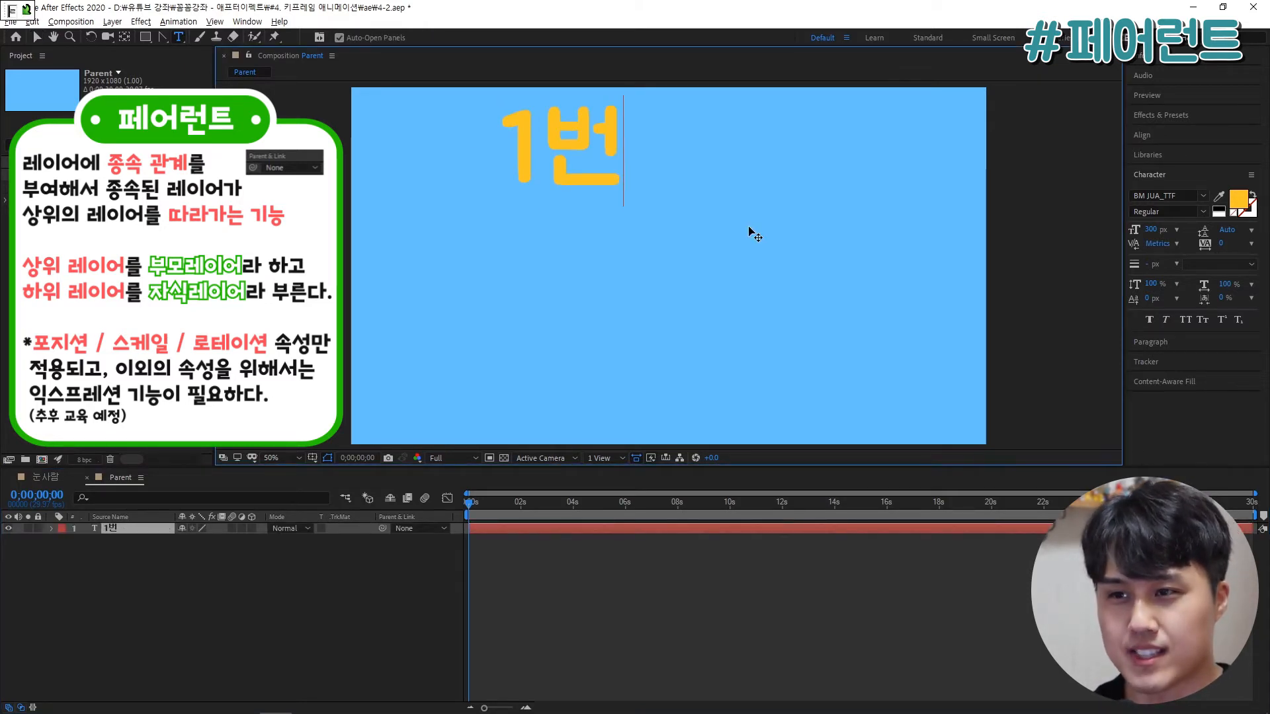
{"action": "type", "text": " 레이어"}
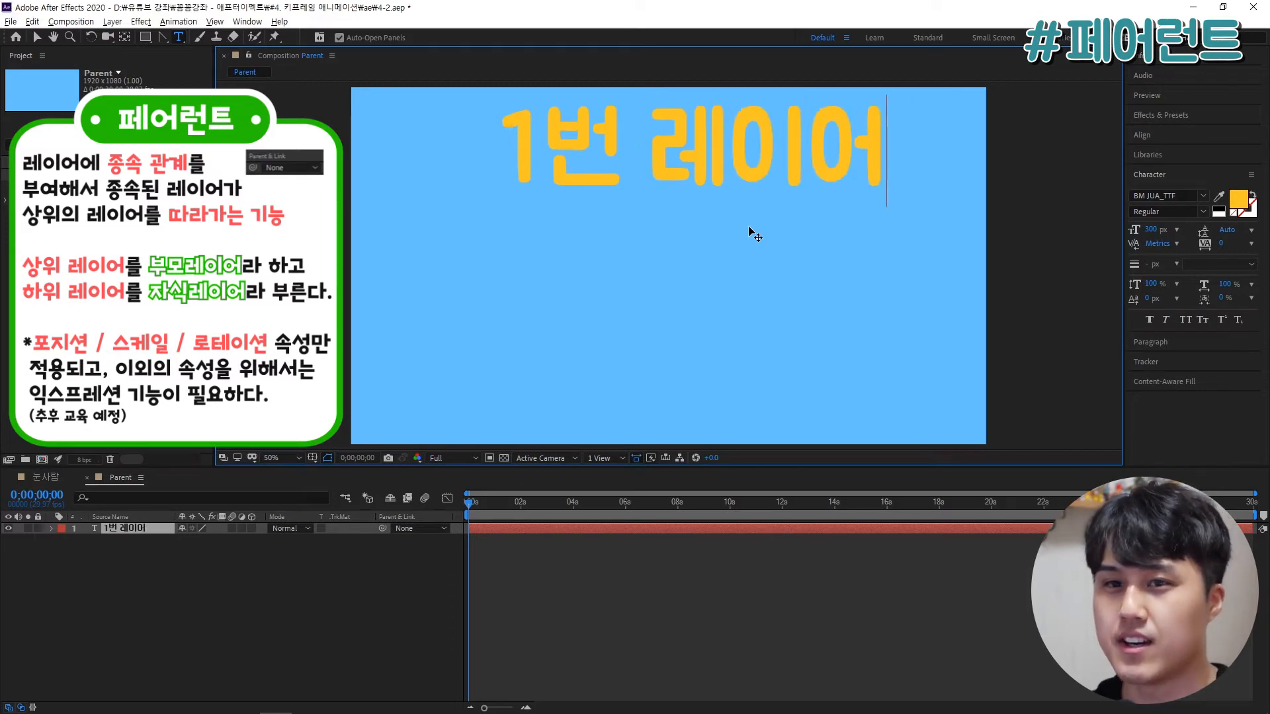
Step: Set the "1번 레이어" text size to 159 px and move it to the composition's upper-left area
{"action": "left_click", "coordinate": [37, 37]}
{"action": "left_click_drag", "start_coordinate": [1151, 239], "coordinate": [1058, 238]}
{"action": "left_click_drag", "start_coordinate": [608, 163], "coordinate": [483, 170]}
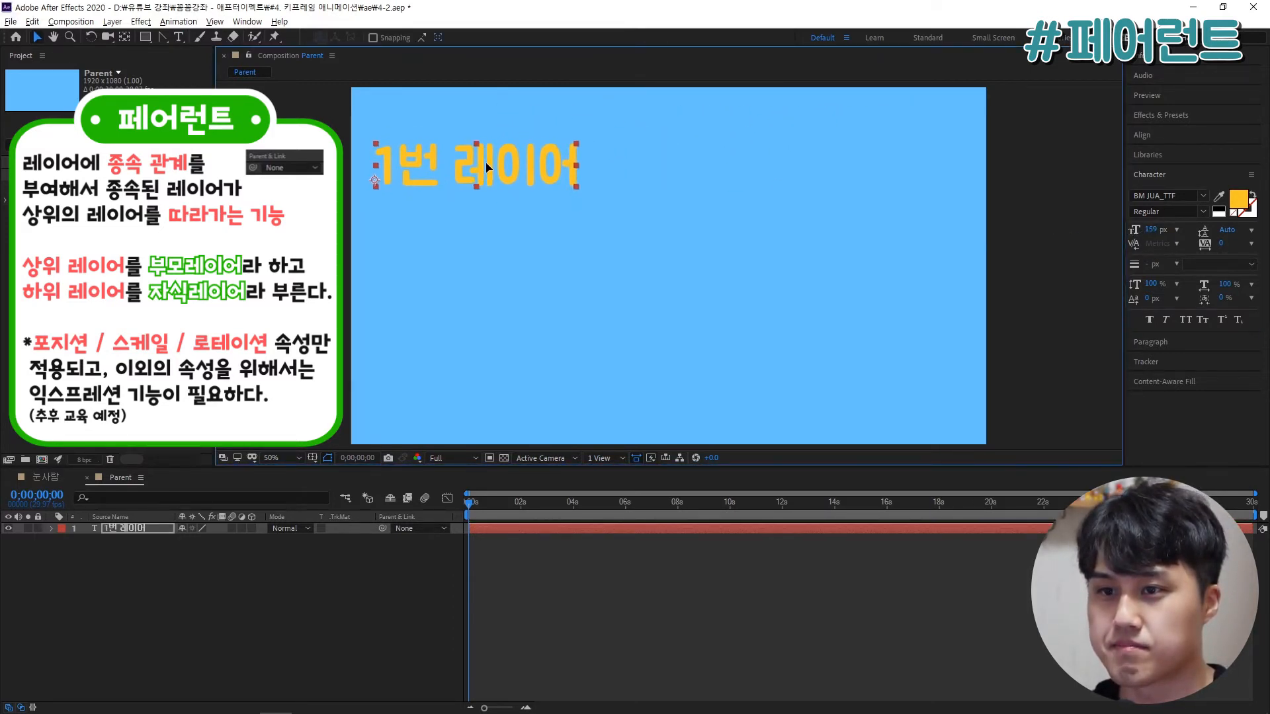
{"action": "left_click", "coordinate": [509, 312]}
Step: Add a second text layer reading "2번 레이어" in the composition's lower-left area, below the first text
{"action": "left_click", "coordinate": [178, 37]}
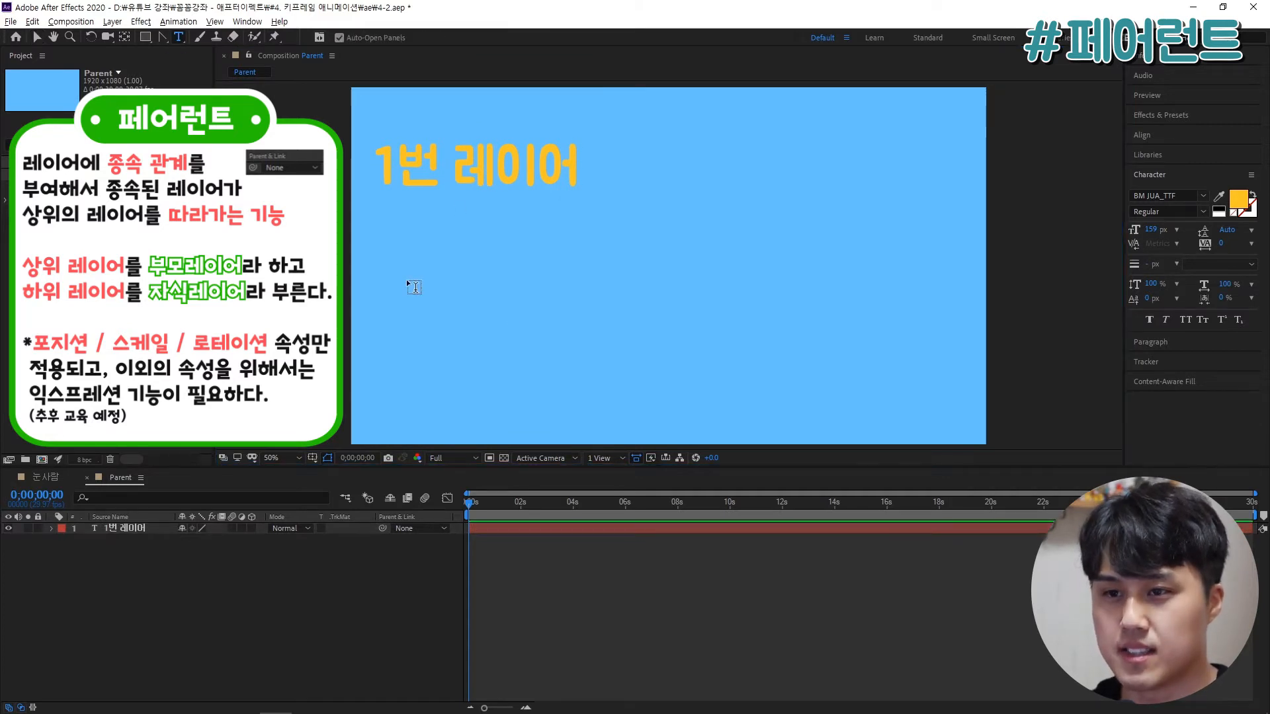
{"action": "left_click", "coordinate": [386, 337]}
{"action": "type", "text": "2번"}
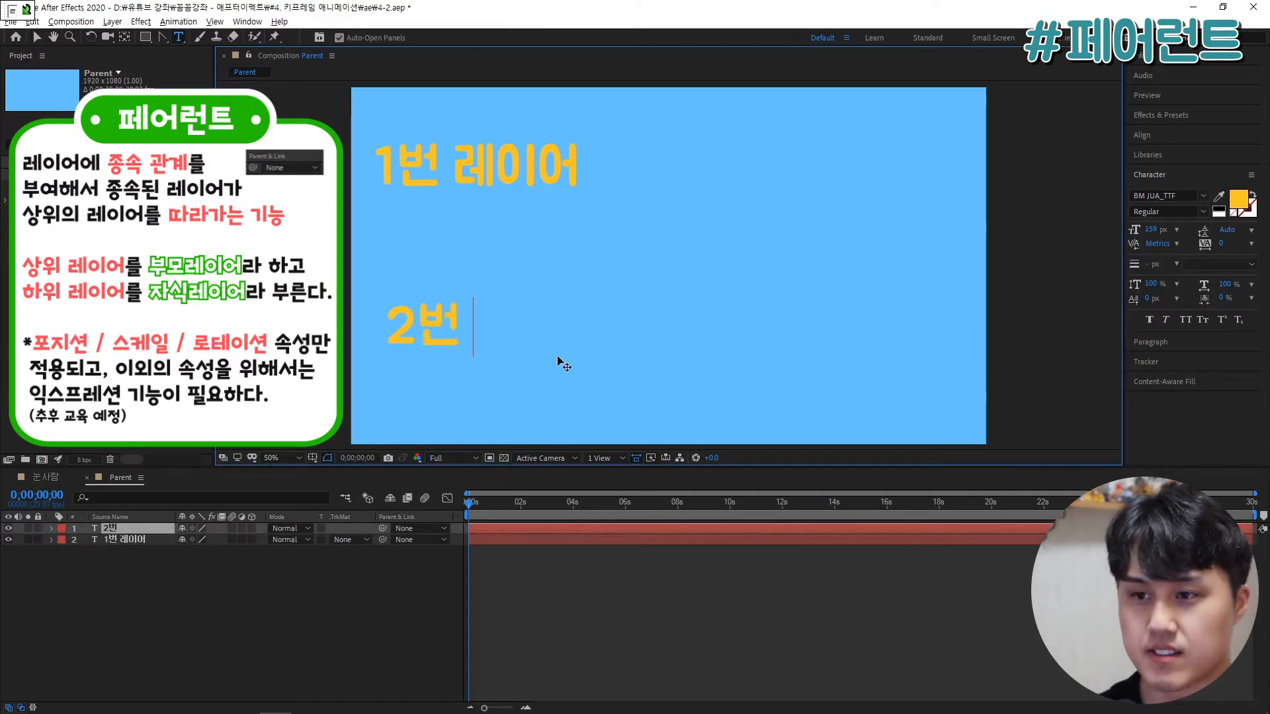
{"action": "type", "text": " 레이어"}
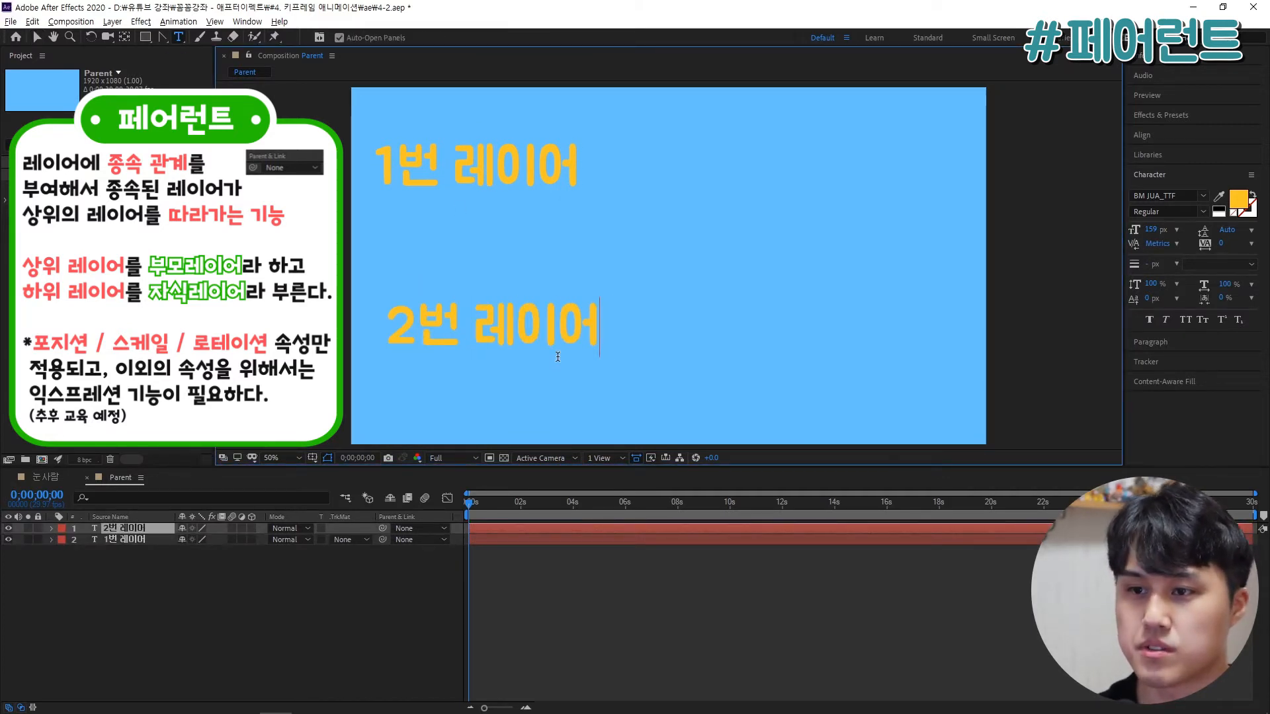
{"action": "left_click", "coordinate": [37, 37]}
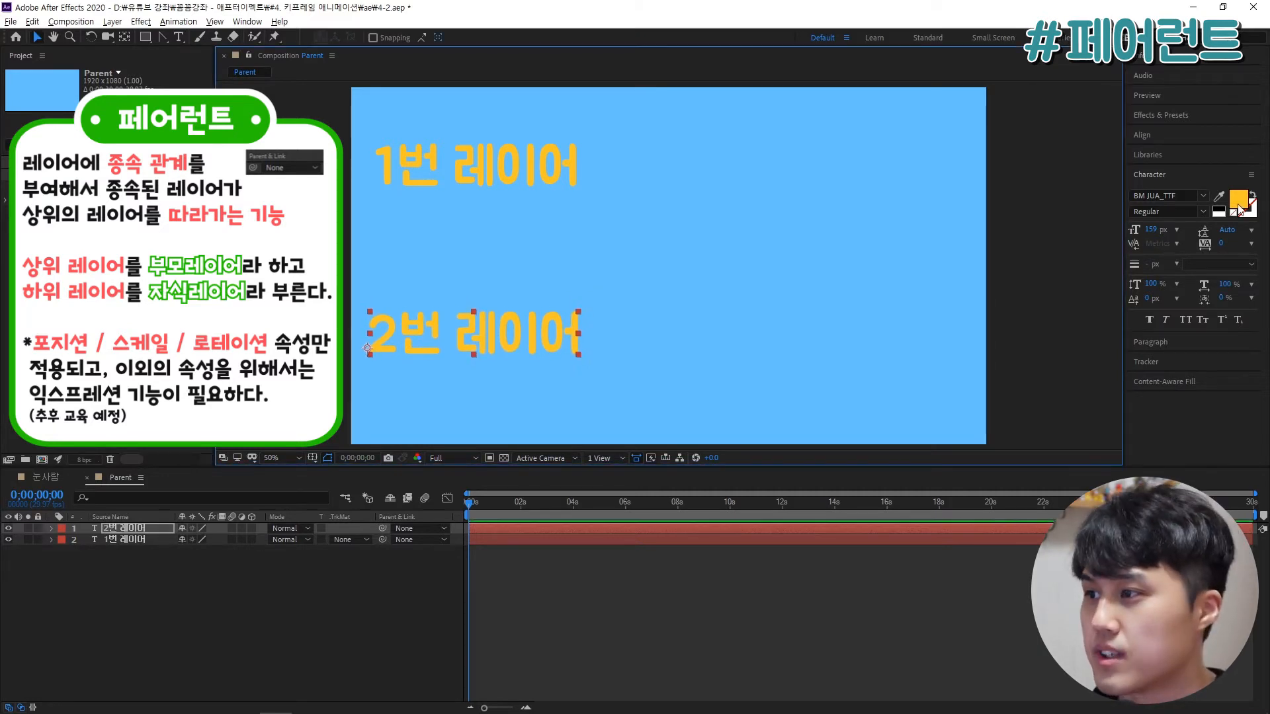
Step: Change the 2번 레이어 text's fill color to pink and place its layer below 1번 레이어 in the stack
{"action": "left_click", "coordinate": [1238, 198]}
{"action": "left_click", "coordinate": [489, 334]}
{"action": "left_click", "coordinate": [450, 325]}
{"action": "left_click_drag", "start_coordinate": [485, 302], "coordinate": [594, 433]}
{"action": "left_click", "coordinate": [562, 449]}
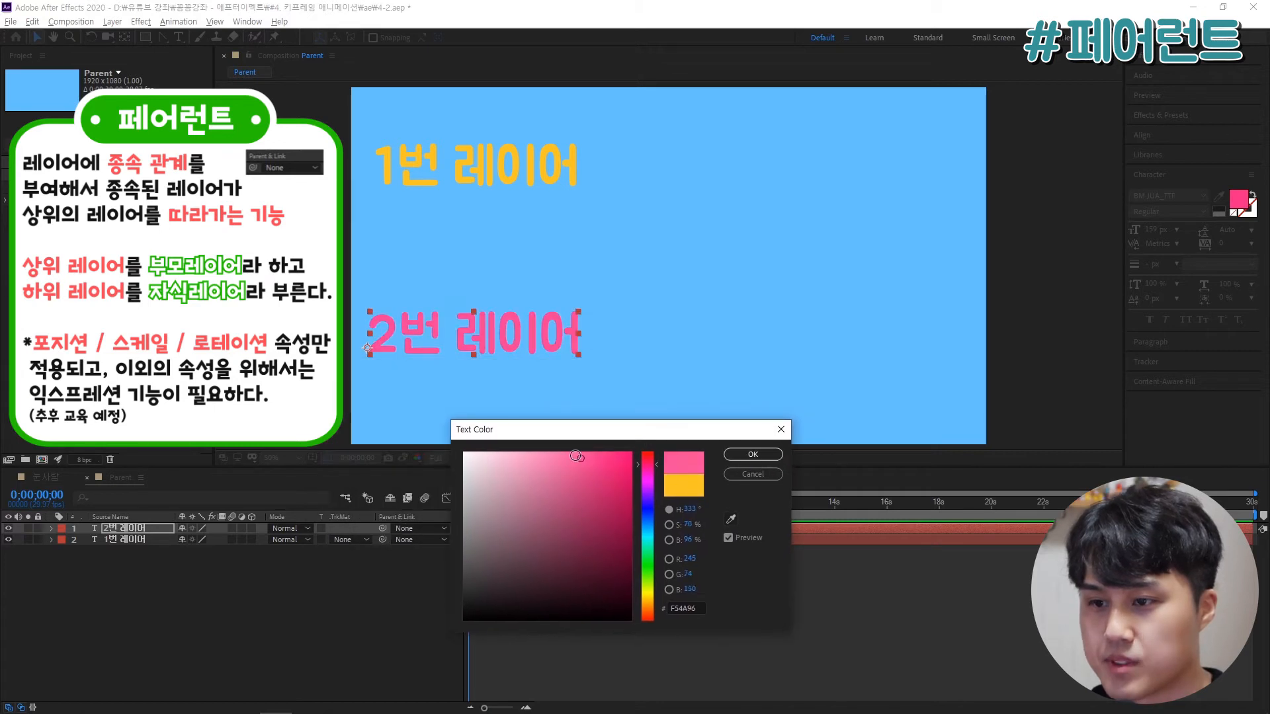
{"action": "left_click", "coordinate": [753, 454]}
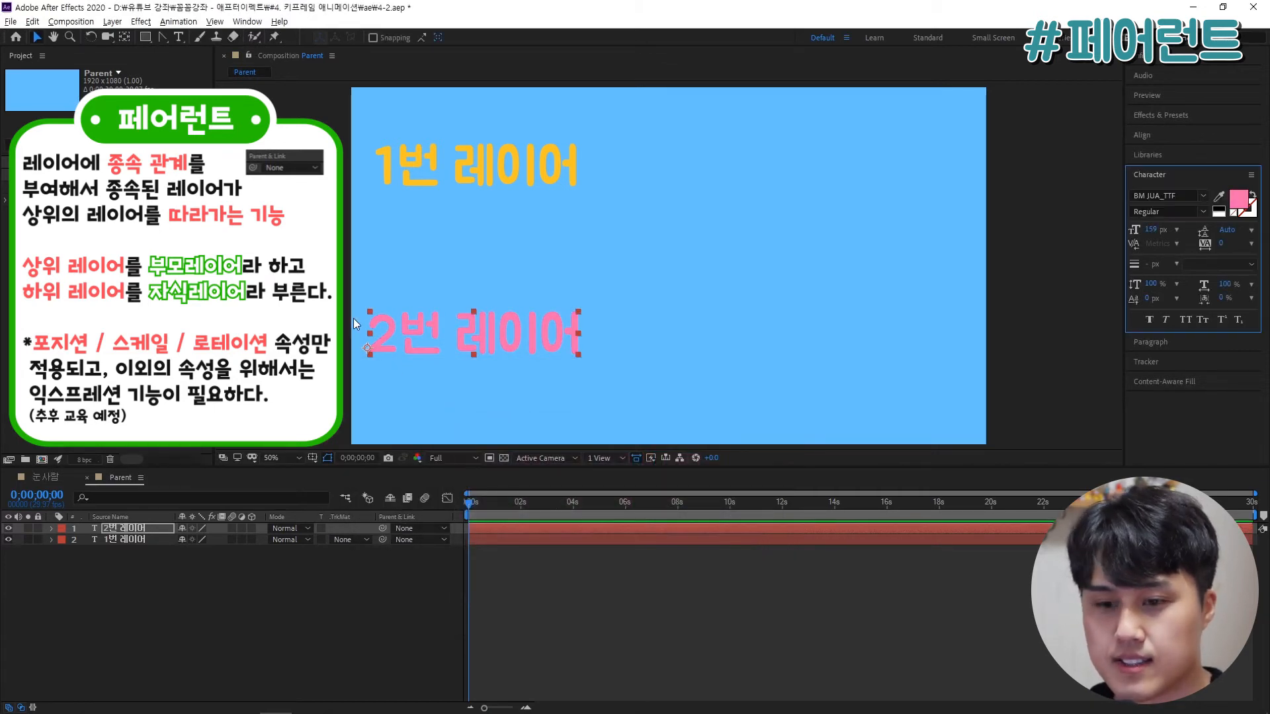
{"action": "left_click_drag", "start_coordinate": [122, 542], "coordinate": [122, 526]}
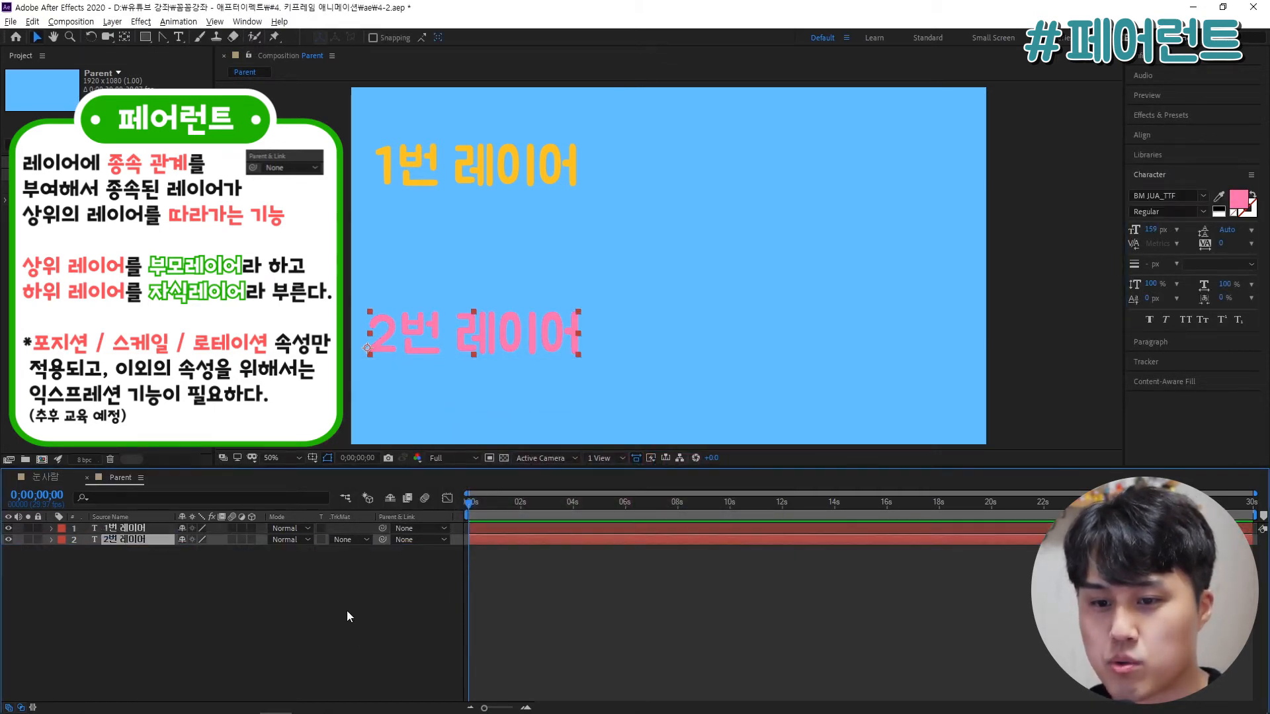
Step: Keyframe the 1번 레이어 Position from 70, 280 at 0 seconds to 1250, 280 at 0;00;02;00
{"action": "key", "text": "p"}
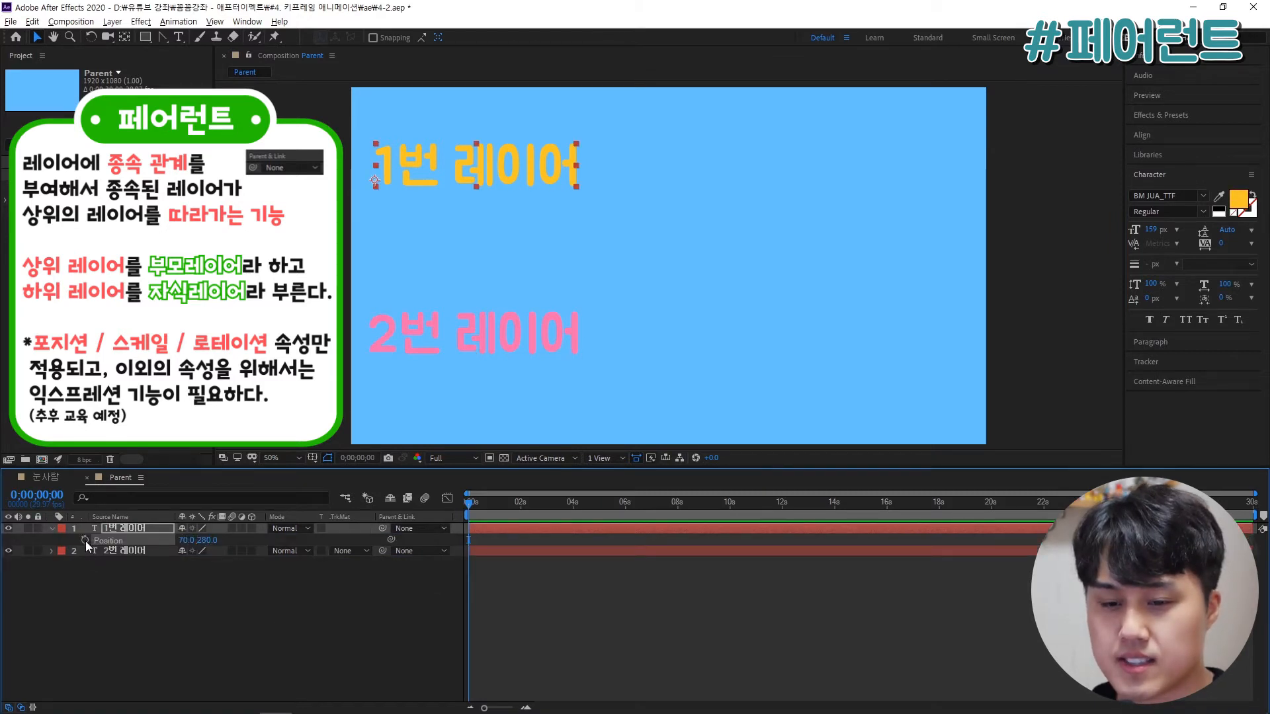
{"action": "left_click", "coordinate": [84, 540]}
{"action": "left_click", "coordinate": [522, 509]}
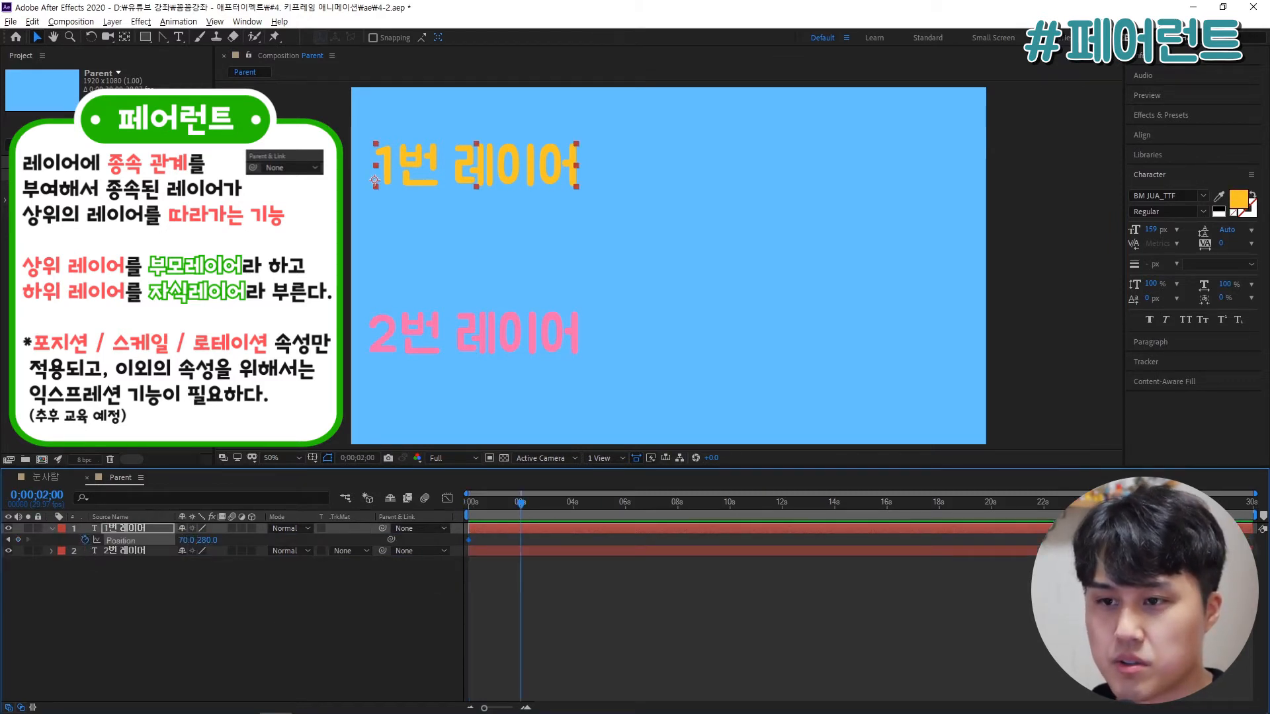
{"action": "left_click_drag", "start_coordinate": [446, 173], "coordinate": [838, 172]}
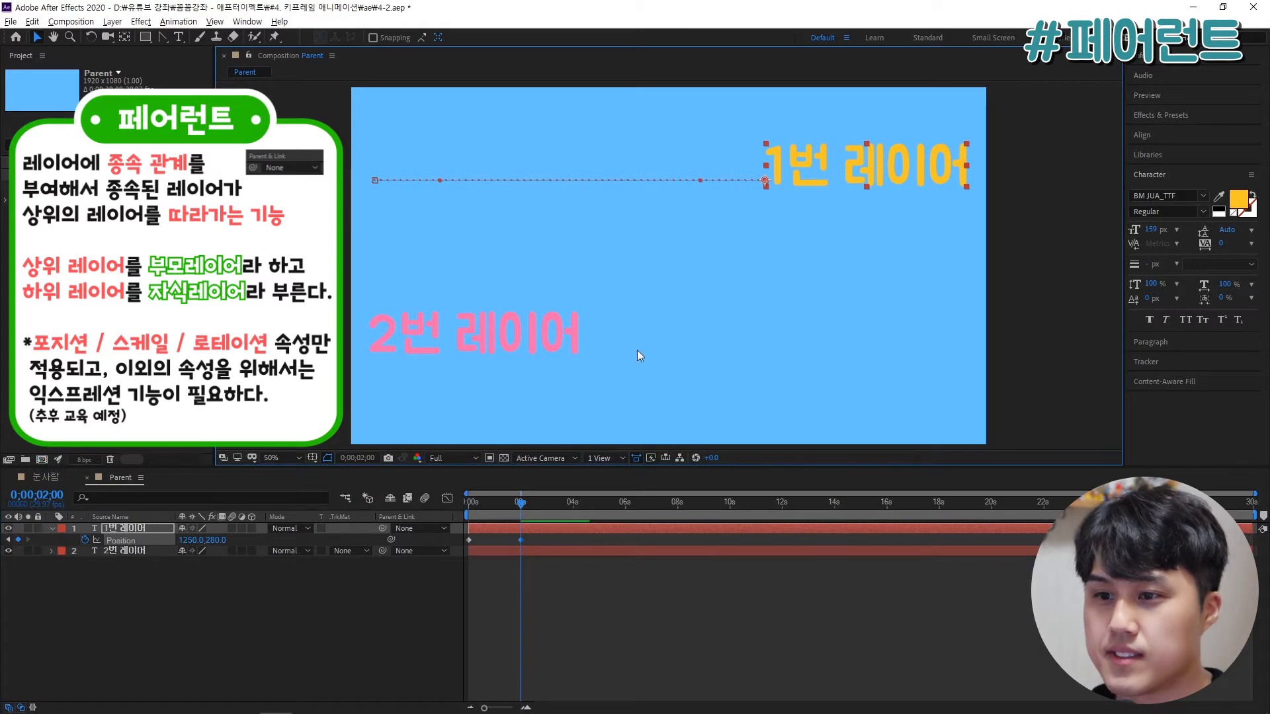
{"action": "left_click", "coordinate": [525, 546]}
Step: Play back the 1번 레이어 movement from the start of the Parent composition
{"action": "key", "text": "space"}
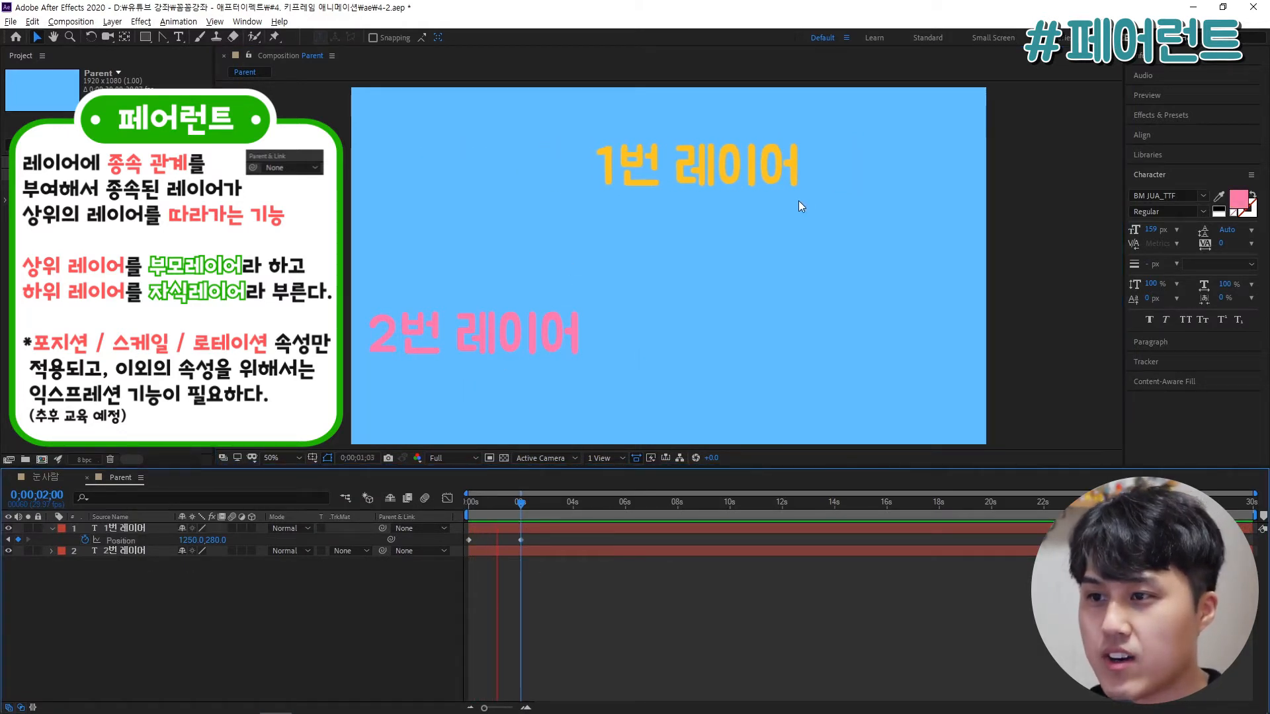
{"action": "left_click_drag", "start_coordinate": [521, 502], "coordinate": [336, 493]}
{"action": "key", "text": "space"}
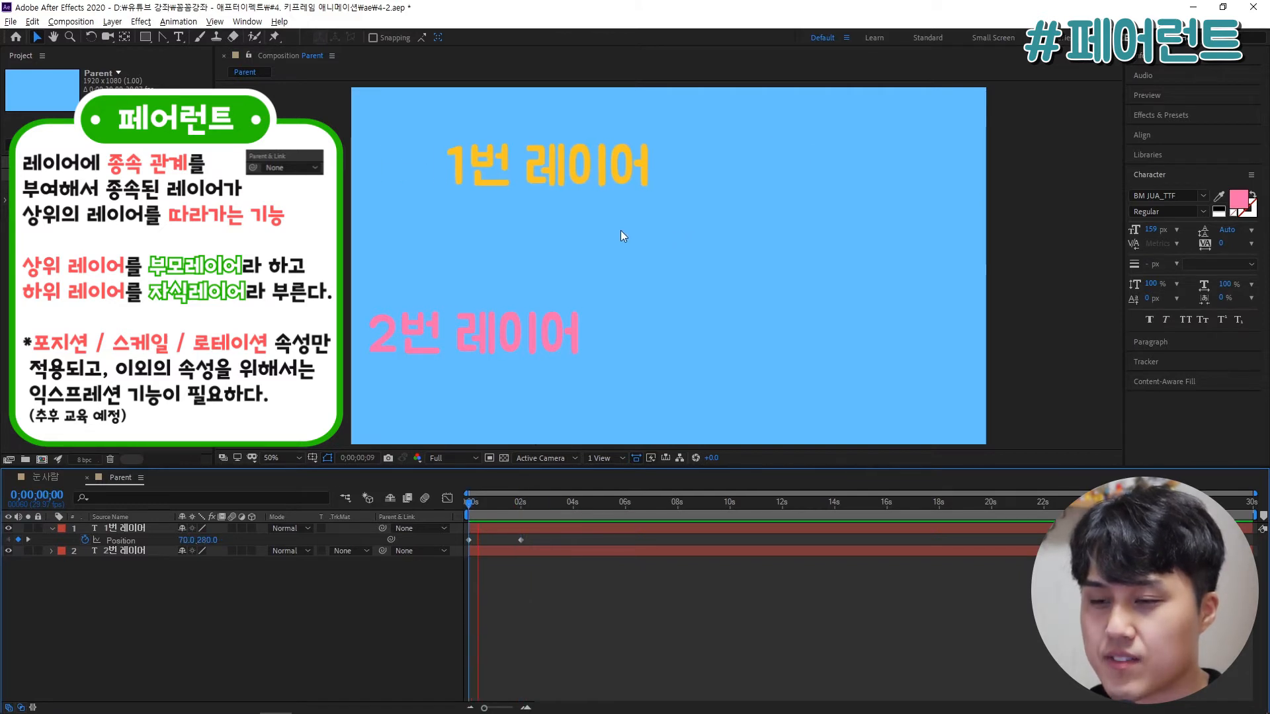
{"action": "key", "text": "space"}
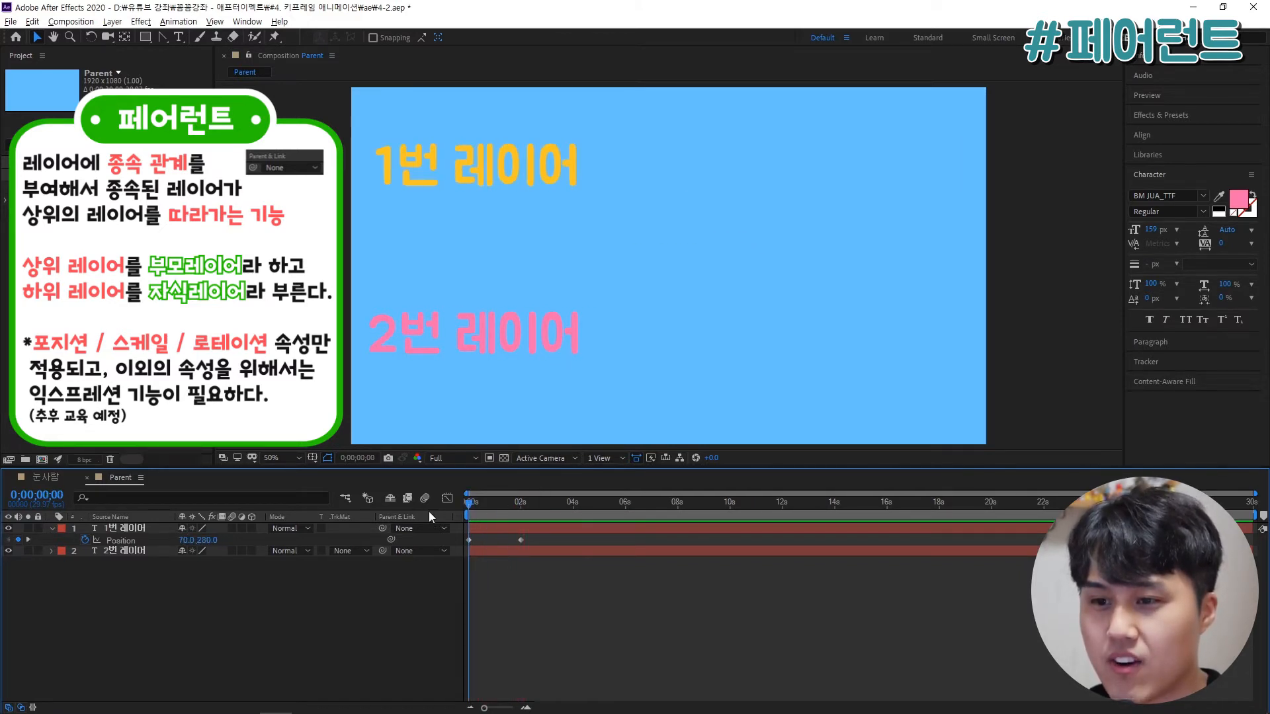
{"action": "key", "text": "space"}
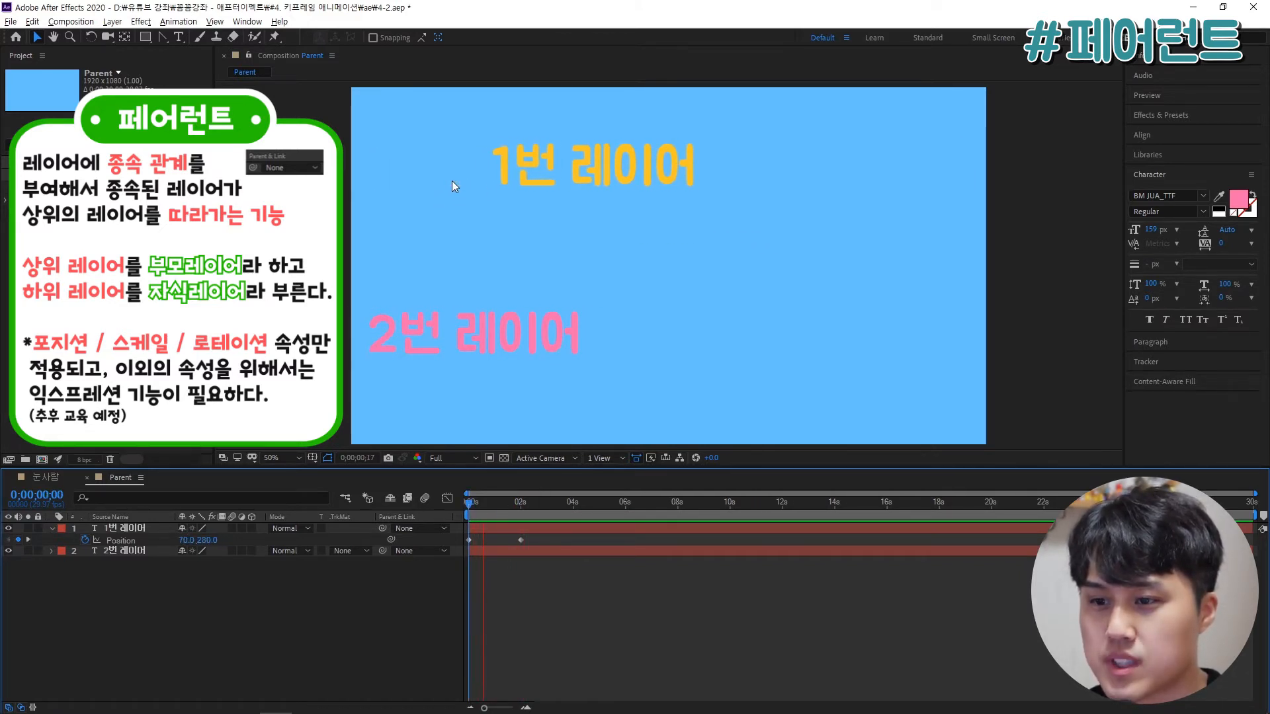
{"action": "key", "text": "space"}
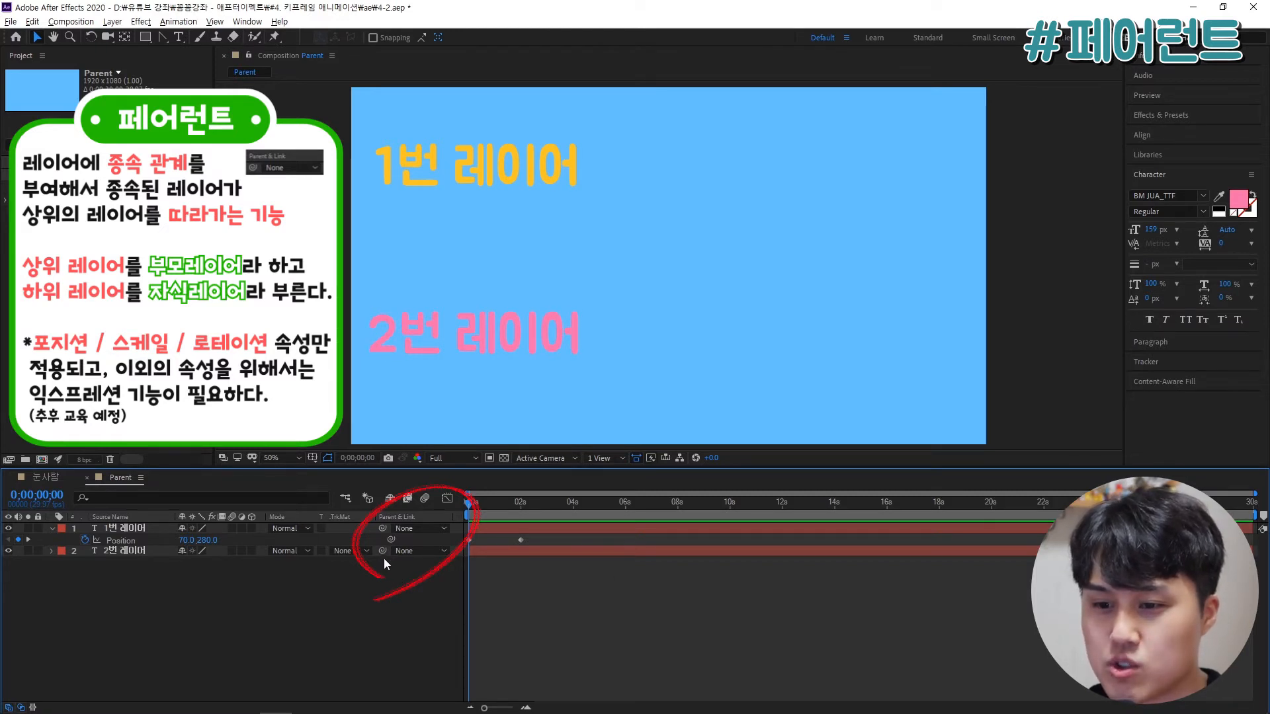
Step: Parent 2번 레이어 to 1번 레이어 and play back the animation
{"action": "left_click_drag", "start_coordinate": [381, 552], "coordinate": [119, 528]}
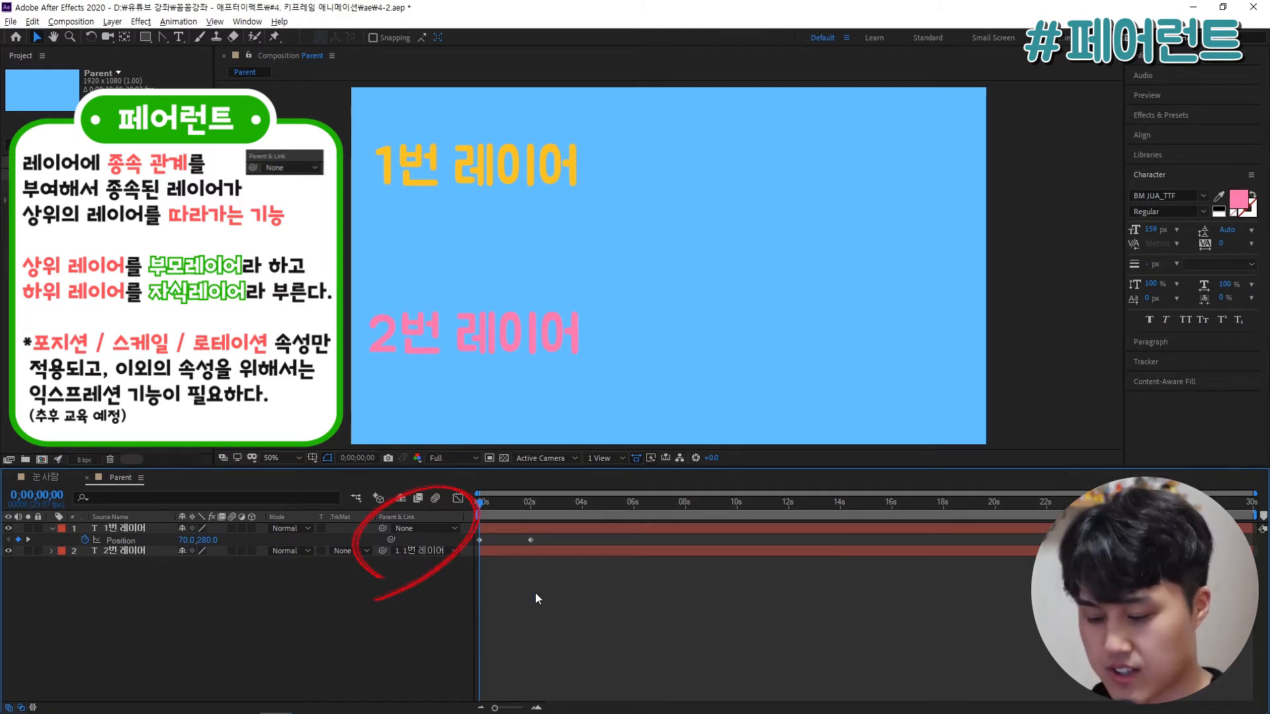
{"action": "key", "text": "space"}
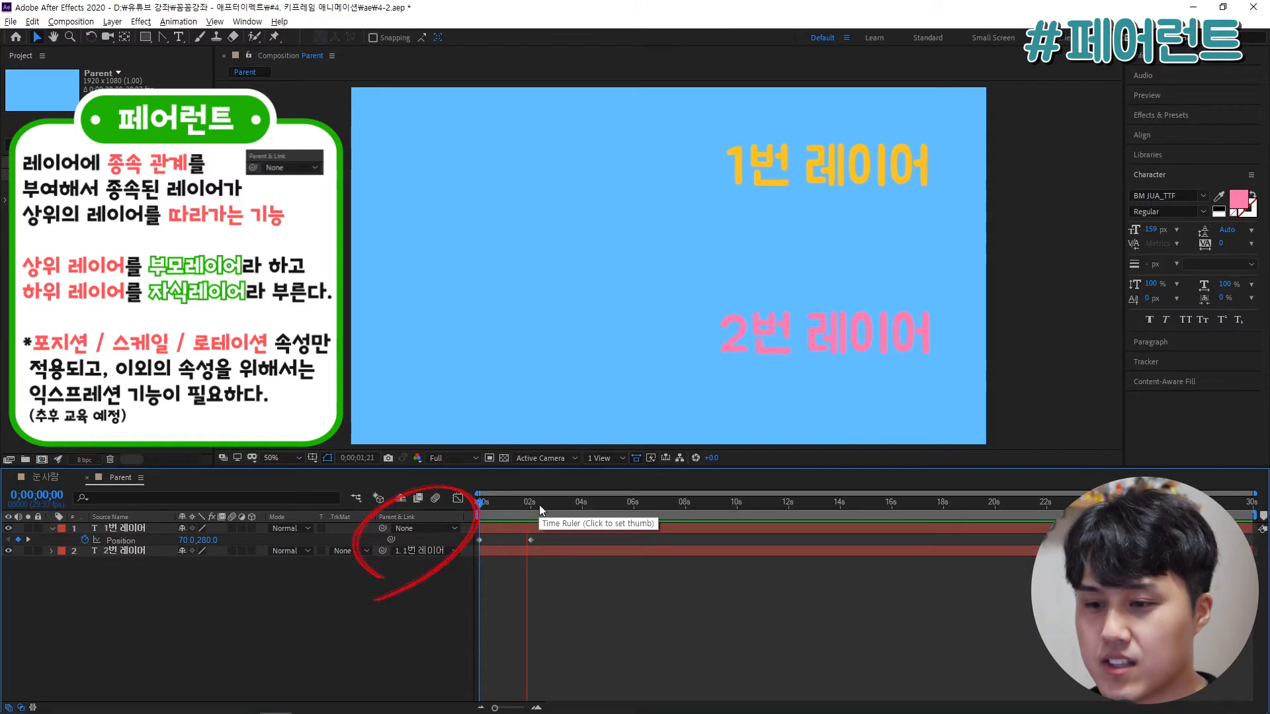
{"action": "key", "text": "space"}
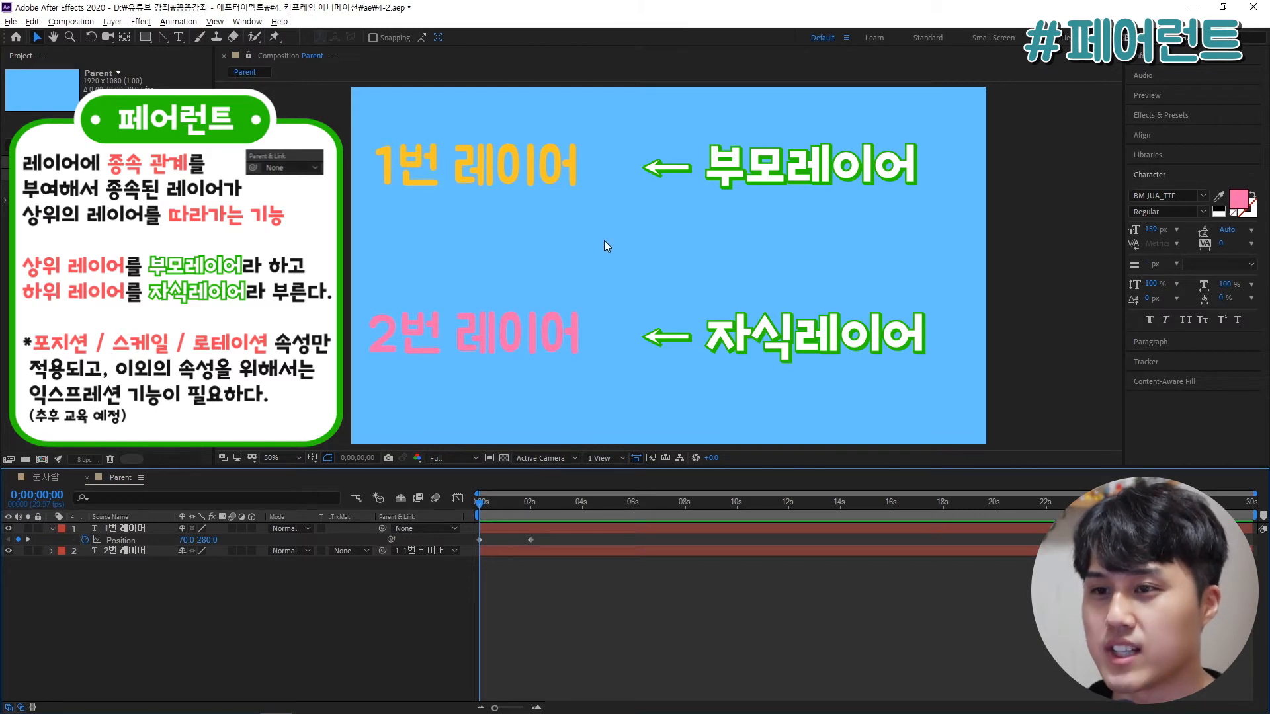
Step: Move the parent text 1번 레이어 to about 388, 276 and shift the child text 2번 레이어 slightly on its own
{"action": "left_click_drag", "start_coordinate": [540, 171], "coordinate": [586, 170]}
{"action": "mouse_move", "coordinate": [584, 337]}
{"action": "left_mouse_down"}
{"action": "mouse_move", "coordinate": [629, 294]}
{"action": "mouse_move", "coordinate": [840, 281]}
{"action": "mouse_move", "coordinate": [688, 391]}
{"action": "mouse_move", "coordinate": [532, 267]}
{"action": "mouse_move", "coordinate": [777, 285]}
{"action": "mouse_move", "coordinate": [645, 370]}
{"action": "mouse_move", "coordinate": [678, 248]}
{"action": "mouse_move", "coordinate": [616, 359]}
{"action": "mouse_move", "coordinate": [583, 255]}
{"action": "mouse_move", "coordinate": [610, 371]}
{"action": "mouse_move", "coordinate": [583, 332]}
{"action": "left_mouse_up"}
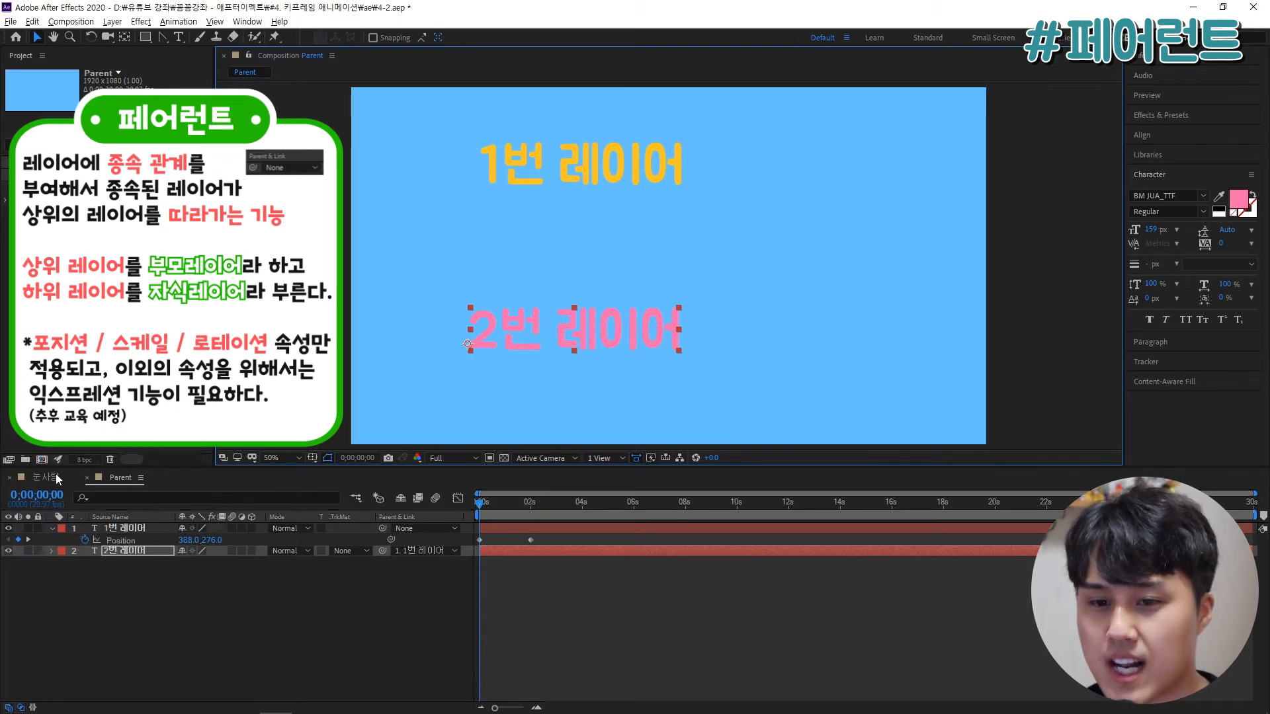
Step: In the 눈사람 composition, collapse the arm layers' properties and parent all the other snowman layers to 몸통
{"action": "left_click", "coordinate": [46, 476]}
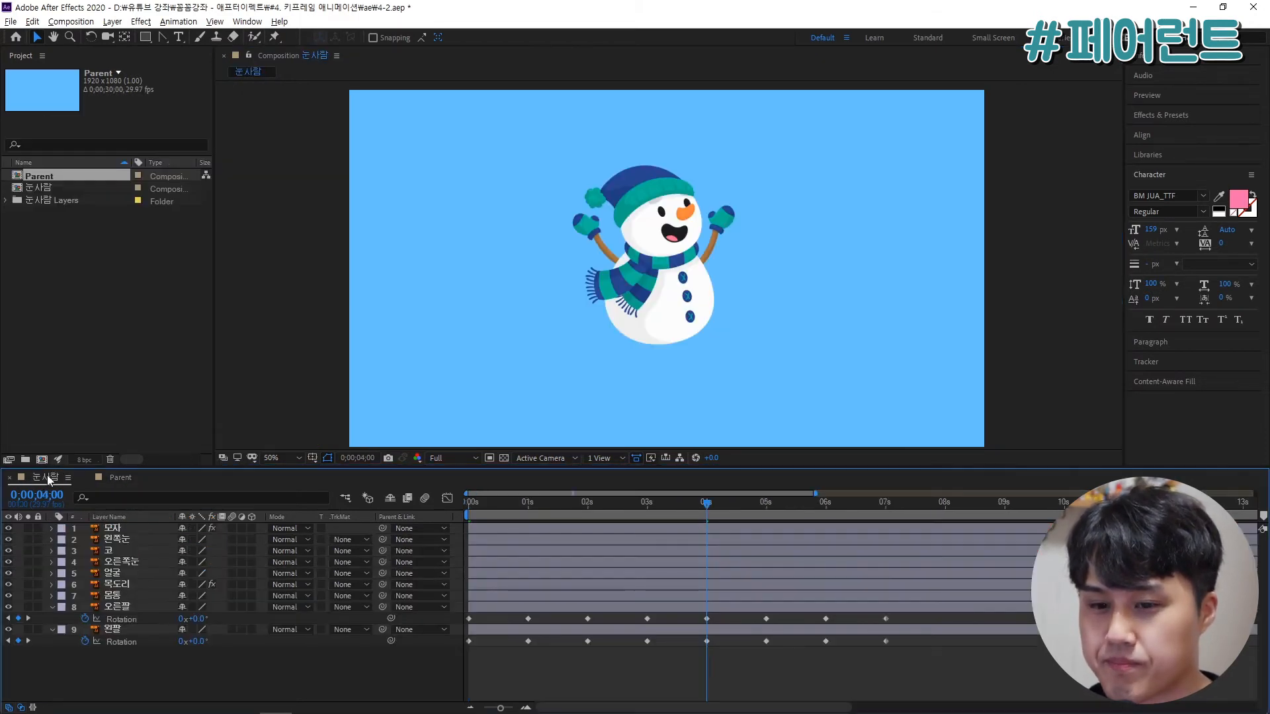
{"action": "left_click", "coordinate": [50, 610]}
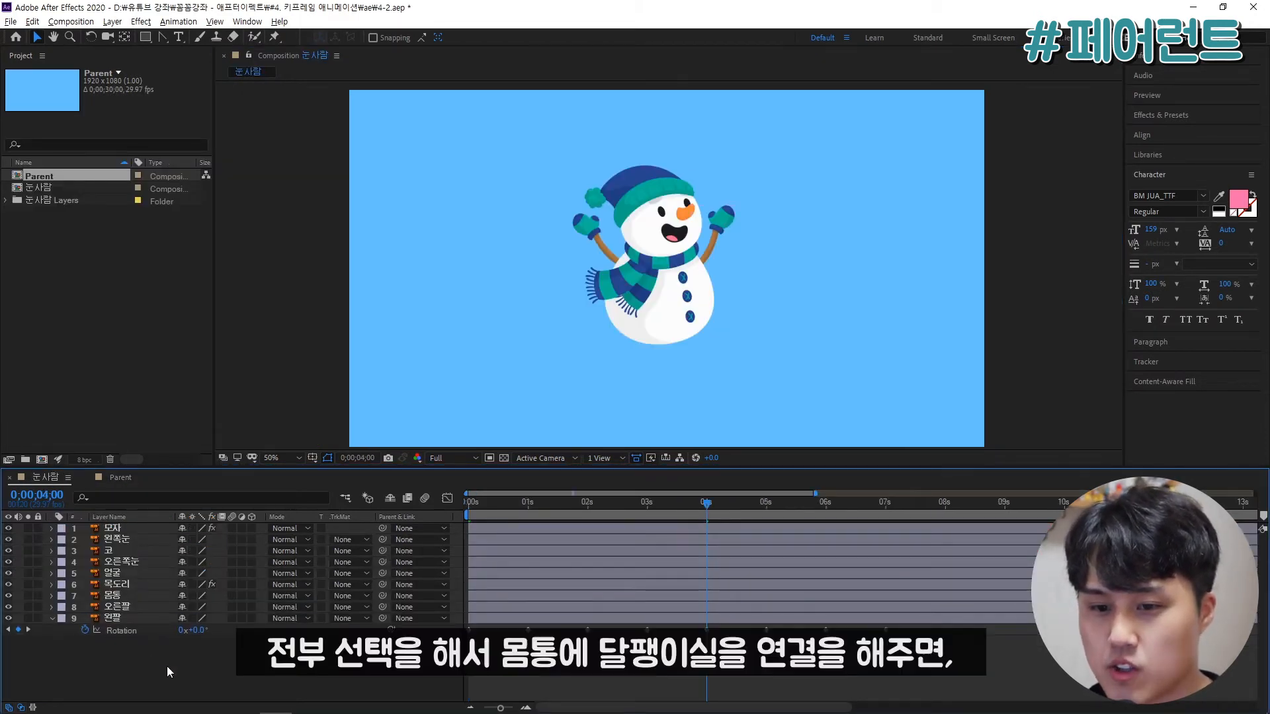
{"action": "left_click", "coordinate": [52, 618]}
{"action": "left_click_drag", "start_coordinate": [156, 647], "coordinate": [92, 524]}
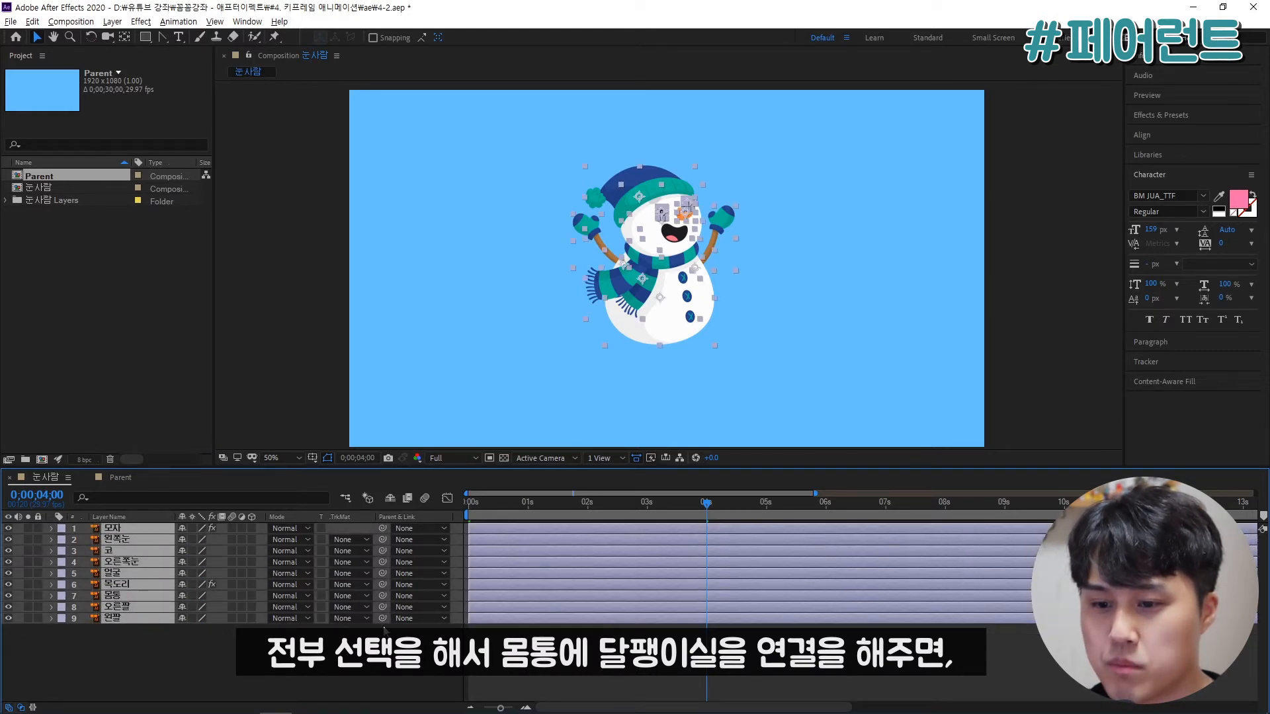
{"action": "left_click_drag", "start_coordinate": [383, 618], "coordinate": [119, 599]}
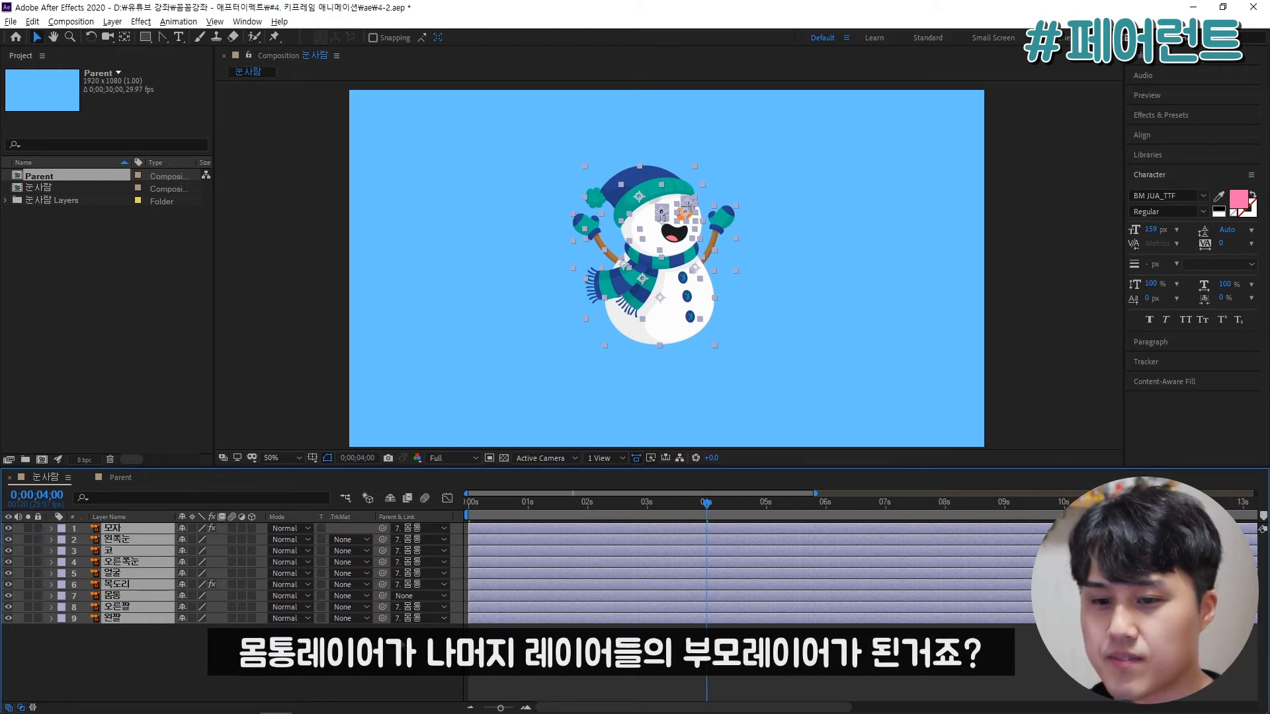
{"action": "left_click", "coordinate": [402, 646]}
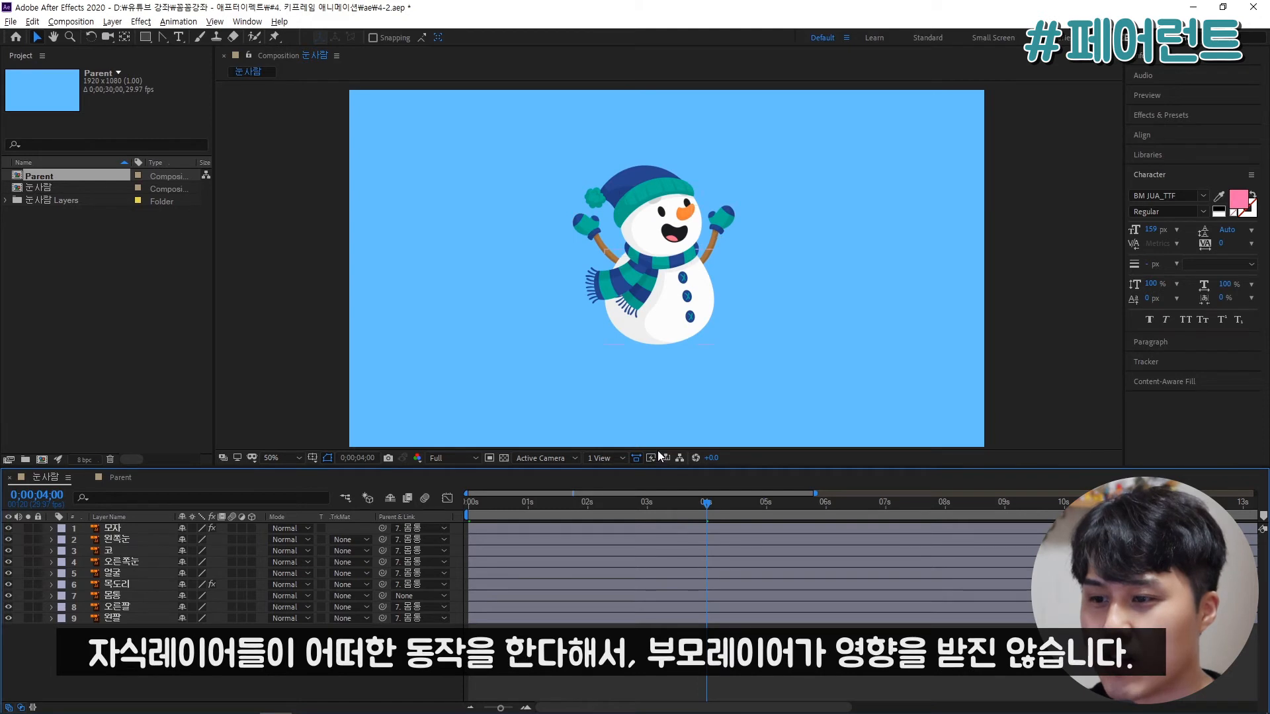
Step: Go to 0;00;02;23 and move the 몸통 layer slightly up and to the right in the composition
{"action": "left_click_drag", "start_coordinate": [684, 503], "coordinate": [633, 504]}
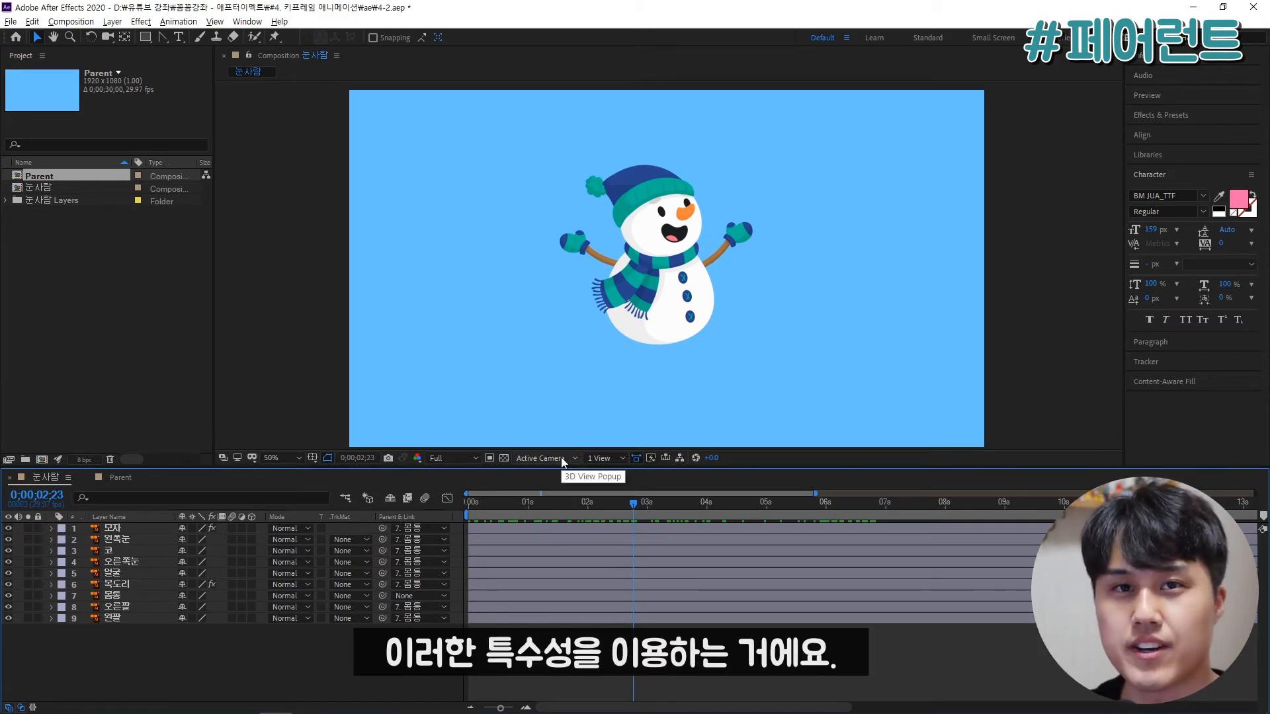
{"action": "left_click_drag", "start_coordinate": [687, 320], "coordinate": [718, 319]}
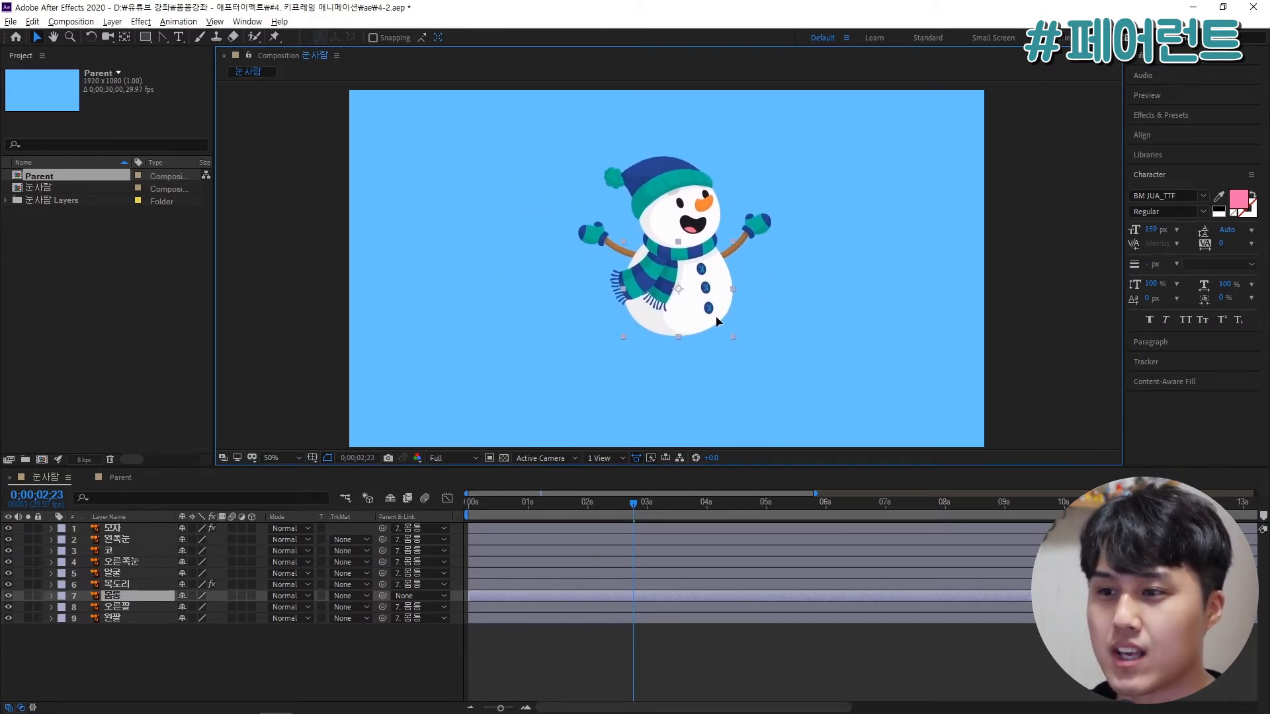
{"action": "left_click", "coordinate": [646, 478]}
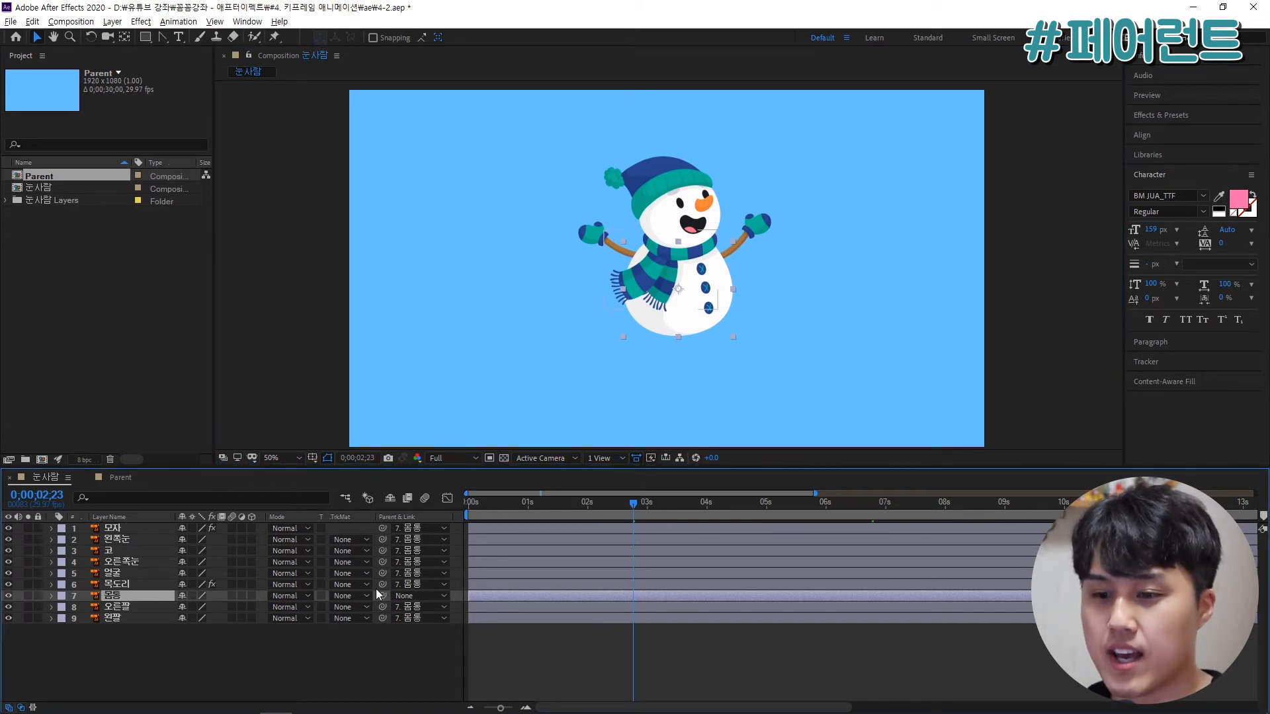
Step: Assign 몸통 as the 목도리 layer's parent, first with the pick whip and again by choosing it by name
{"action": "left_click_drag", "start_coordinate": [383, 582], "coordinate": [129, 597]}
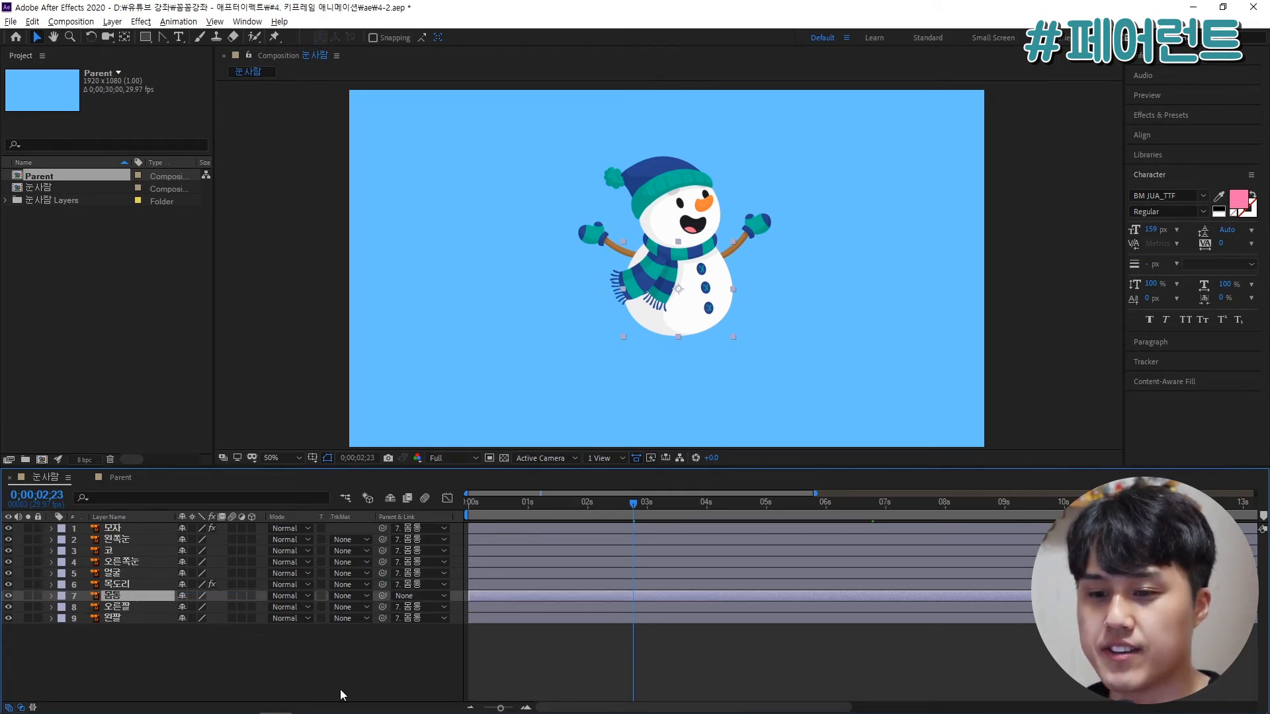
{"action": "left_click", "coordinate": [423, 585]}
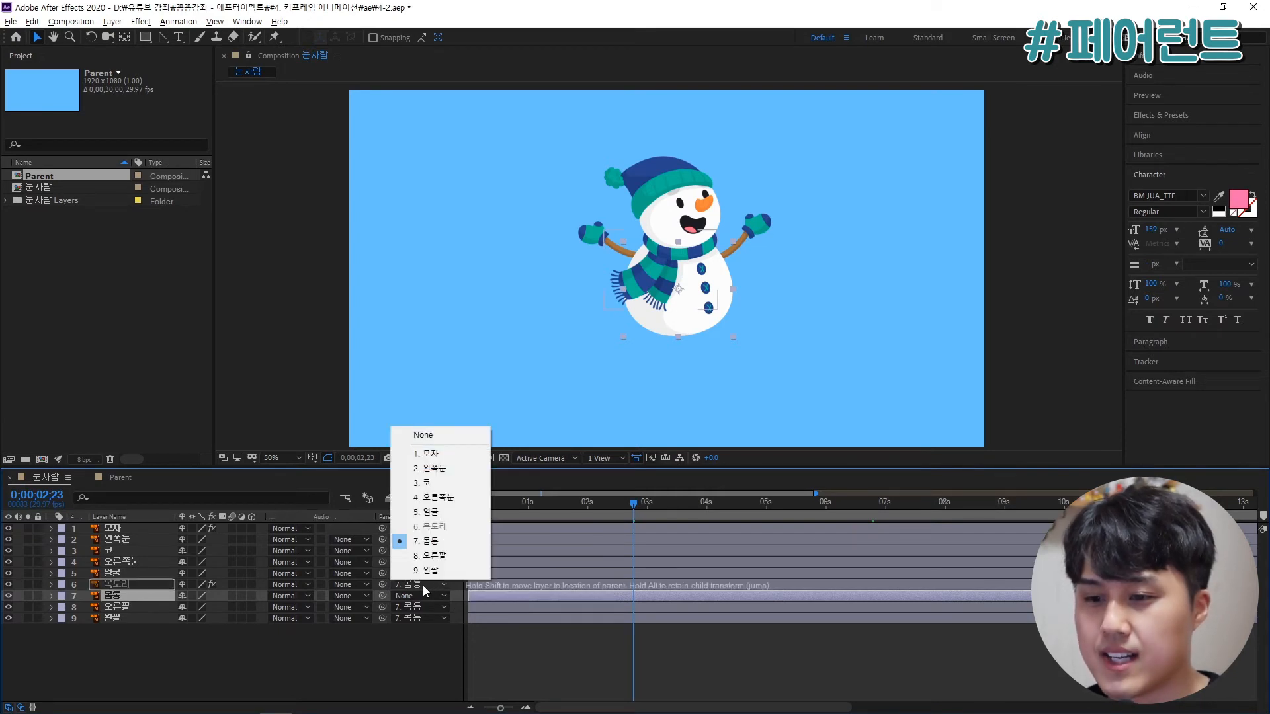
{"action": "left_click", "coordinate": [435, 543]}
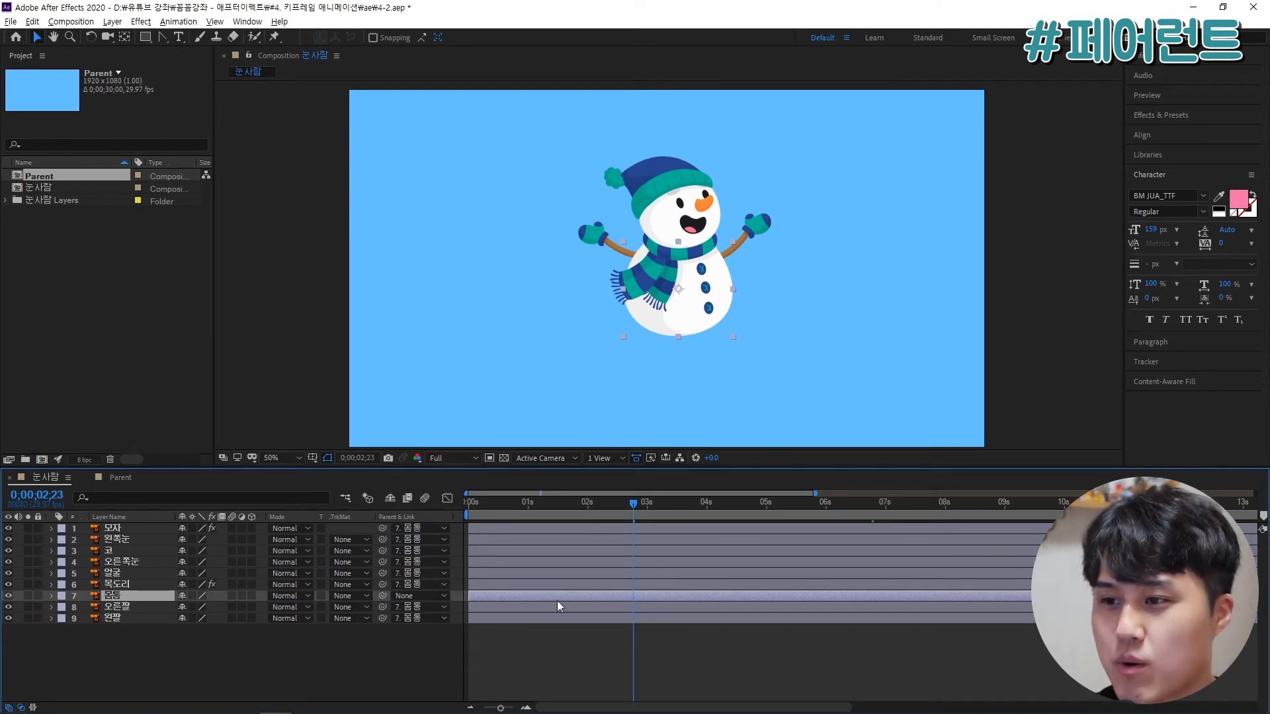
Step: In the Parent composition, reposition the 1번 레이어 text around the upper middle of the frame
{"action": "left_click", "coordinate": [121, 478]}
{"action": "left_click_drag", "start_coordinate": [576, 172], "coordinate": [568, 228]}
{"action": "left_click_drag", "start_coordinate": [661, 262], "coordinate": [582, 211]}
Step: Expand the 1번 레이어 transform properties and vary its Scale and Rotation
{"action": "left_click", "coordinate": [51, 529]}
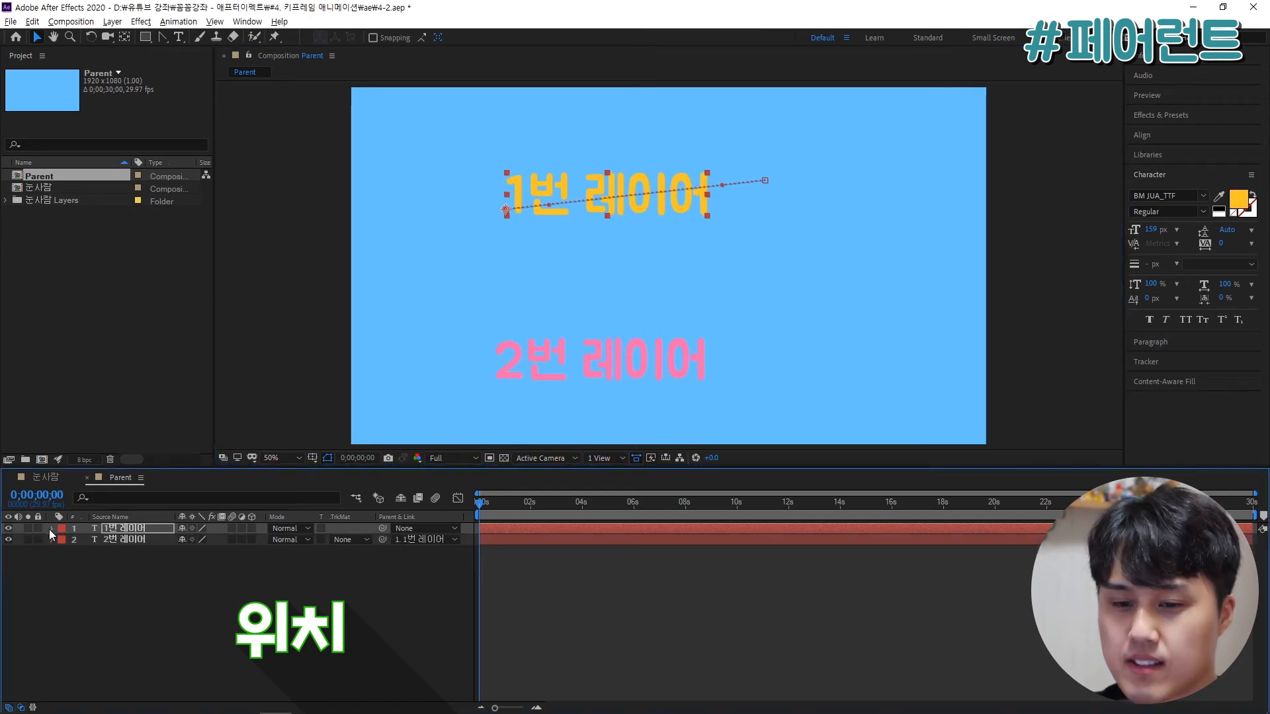
{"action": "left_click", "coordinate": [50, 529]}
{"action": "left_click_drag", "start_coordinate": [216, 592], "coordinate": [926, 602]}
{"action": "left_click_drag", "start_coordinate": [188, 608], "coordinate": [479, 610]}
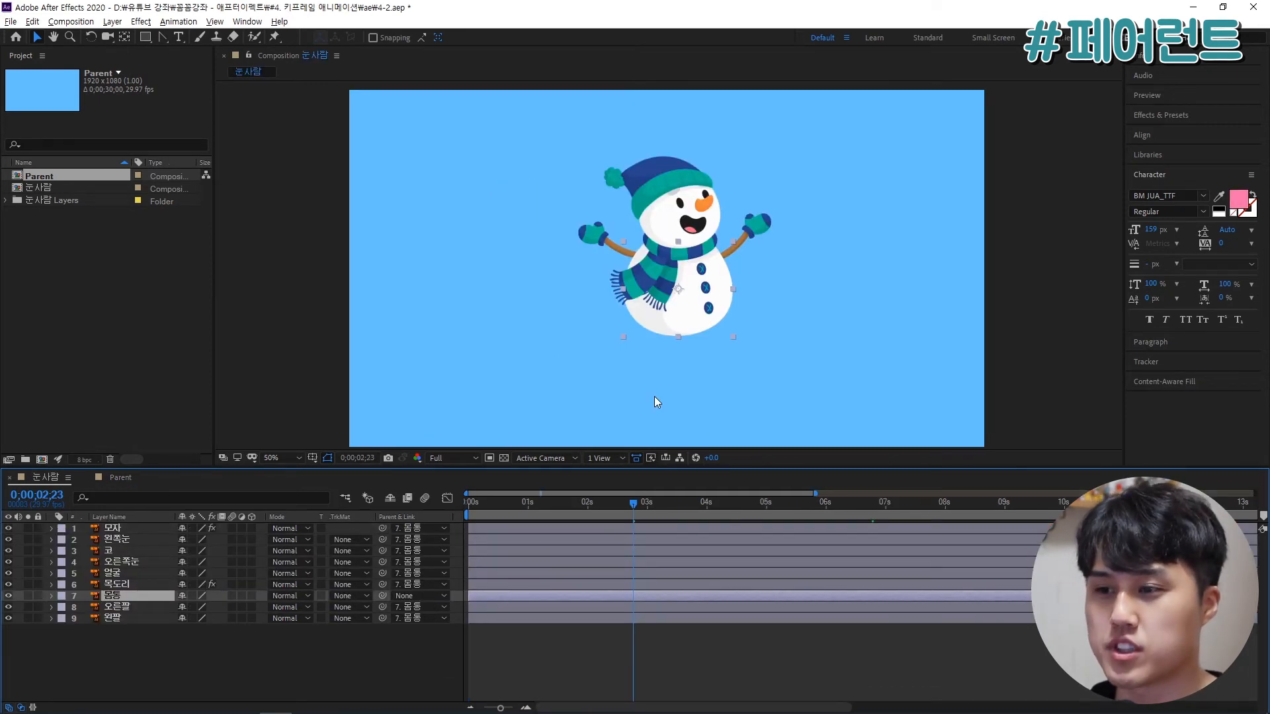
Step: In the 눈사람 composition, move the 몸통 layer to the lower-left area and its anchor point to the body's bottom center
{"action": "left_click_drag", "start_coordinate": [704, 293], "coordinate": [499, 348]}
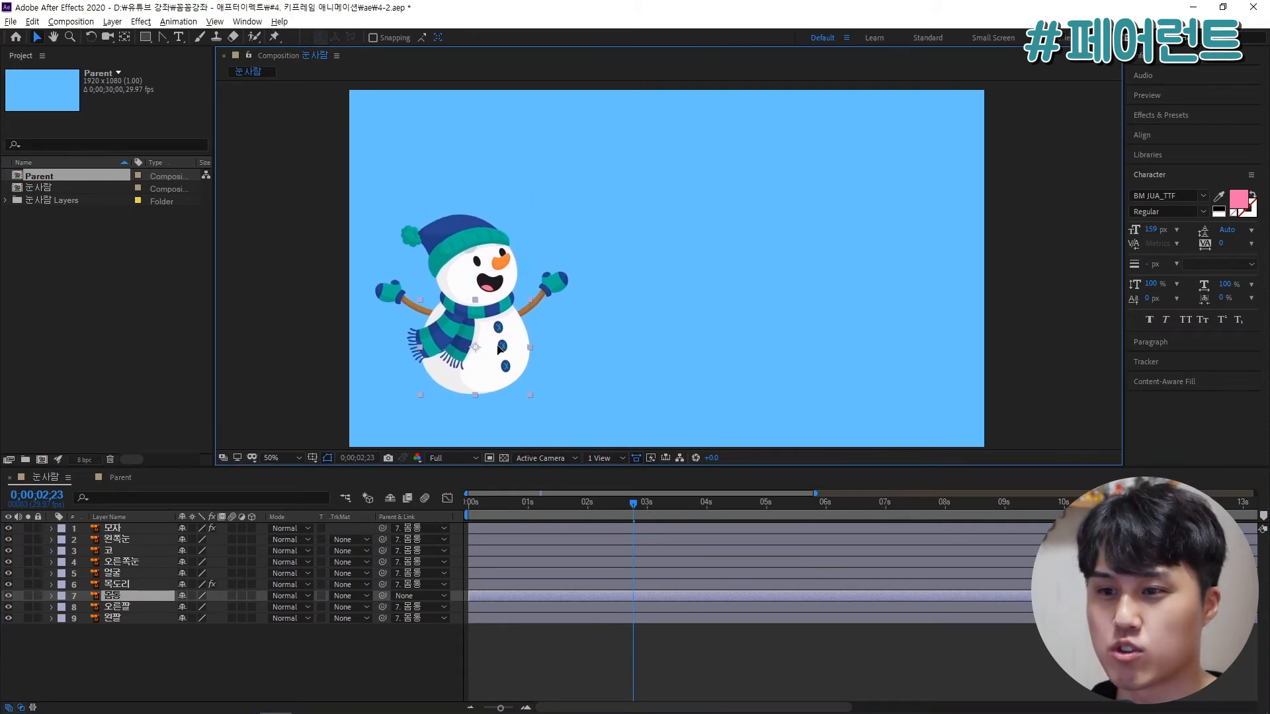
{"action": "left_click", "coordinate": [123, 37]}
{"action": "left_click_drag", "start_coordinate": [475, 349], "coordinate": [475, 397]}
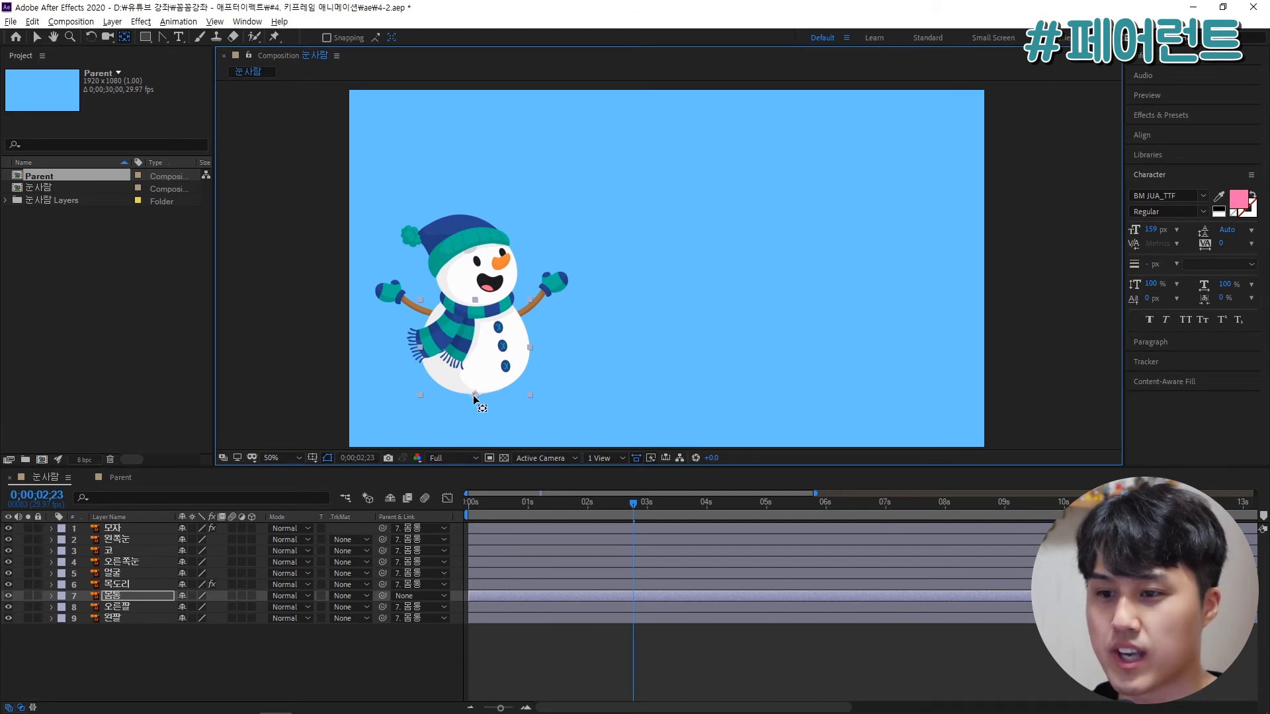
Step: Start keyframing the 몸통 layer's Position at 0 seconds with the snowman at its lower-left spot
{"action": "left_click", "coordinate": [37, 38]}
{"action": "left_click", "coordinate": [529, 505]}
{"action": "left_click_drag", "start_coordinate": [529, 507], "coordinate": [456, 506]}
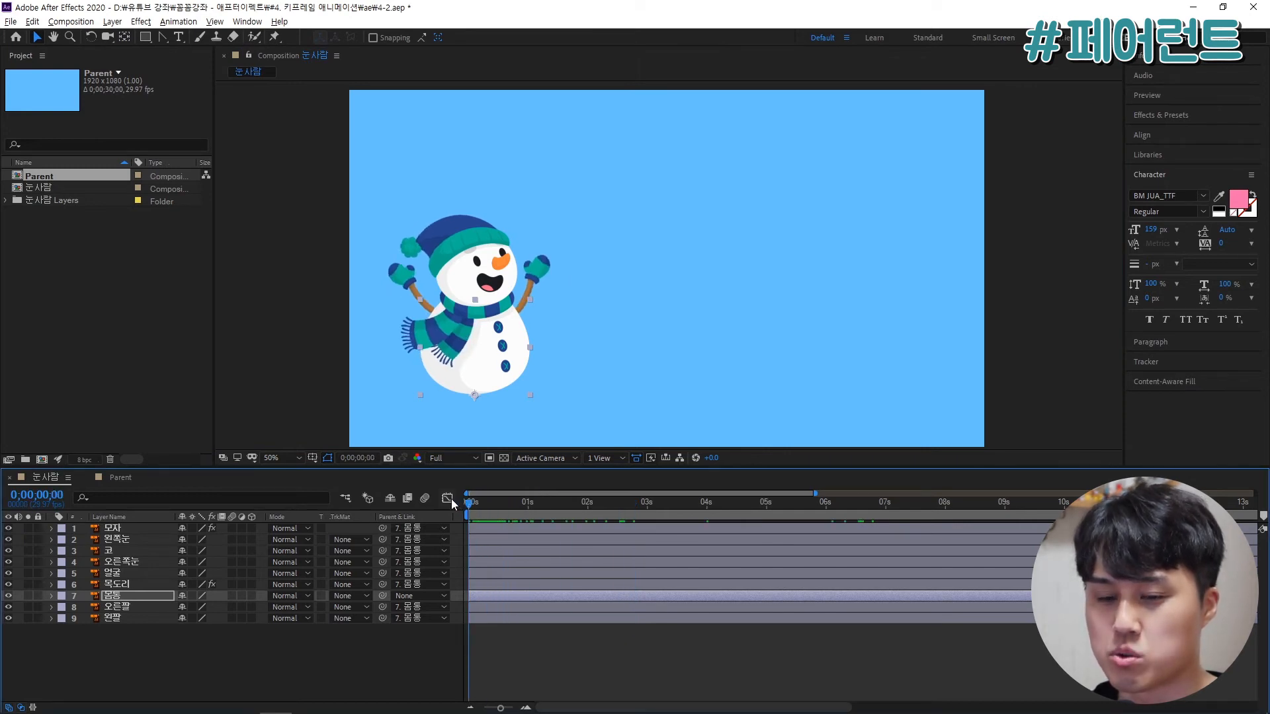
{"action": "left_click", "coordinate": [114, 600]}
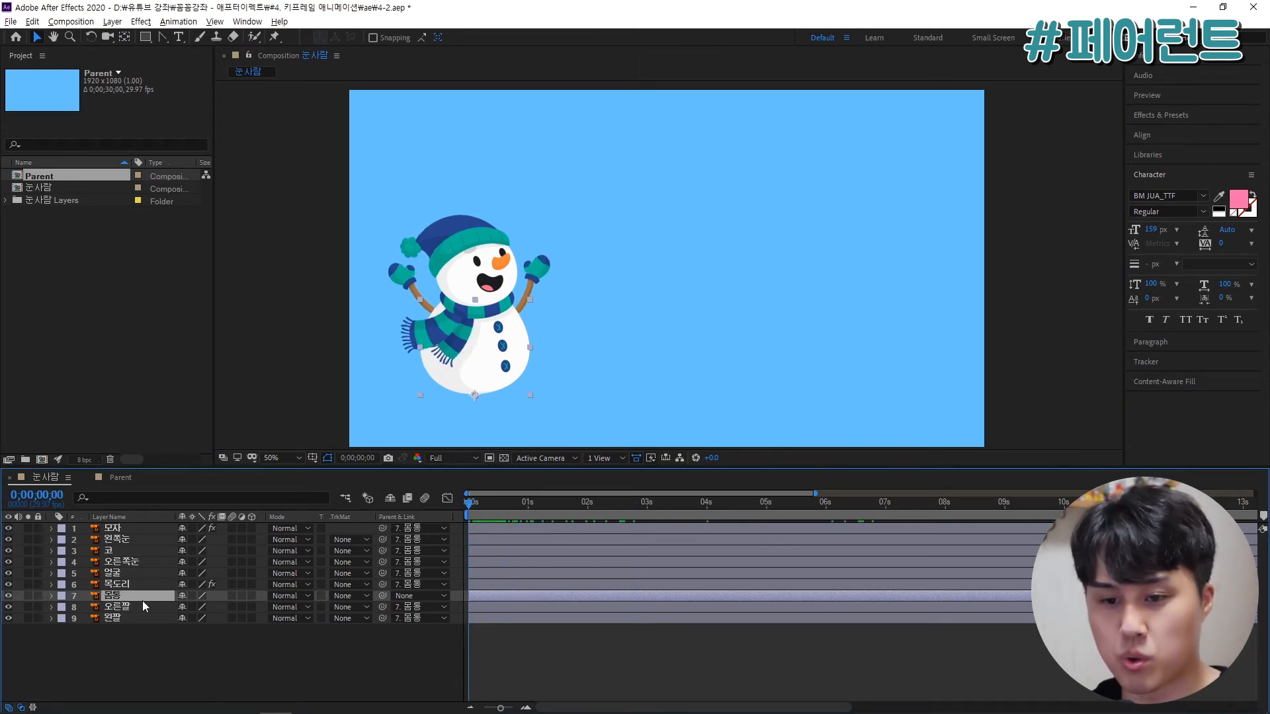
{"action": "key", "text": "p"}
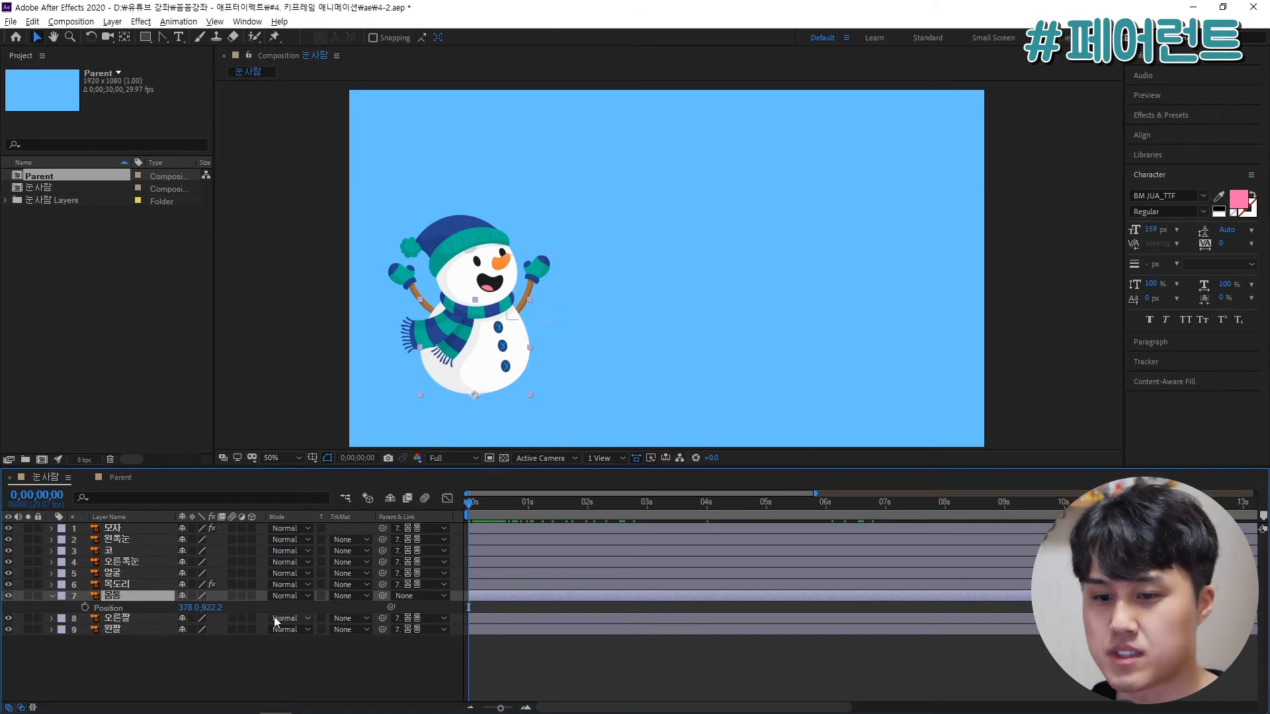
{"action": "left_click", "coordinate": [85, 607]}
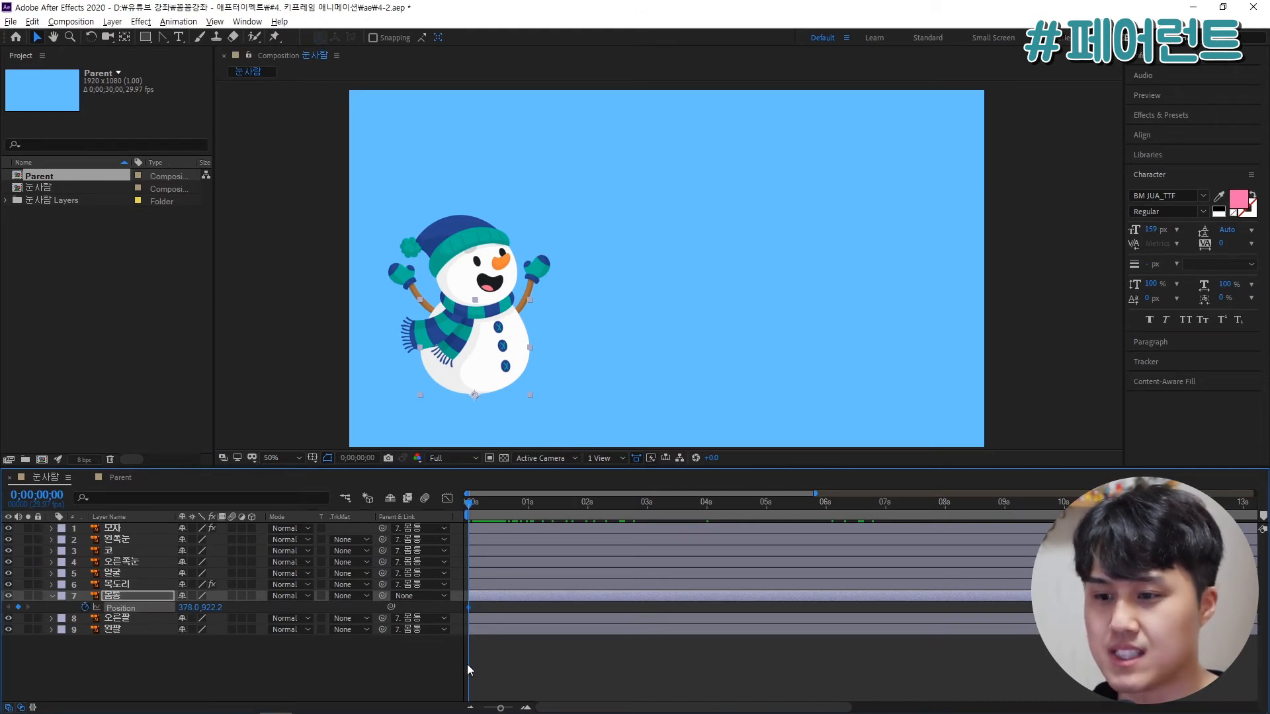
Step: Add 몸통 Position keyframes at 3 seconds in the frame's lower middle and at 6 seconds near its right edge
{"action": "left_click_drag", "start_coordinate": [472, 509], "coordinate": [650, 520]}
{"action": "left_click_drag", "start_coordinate": [471, 350], "coordinate": [664, 350]}
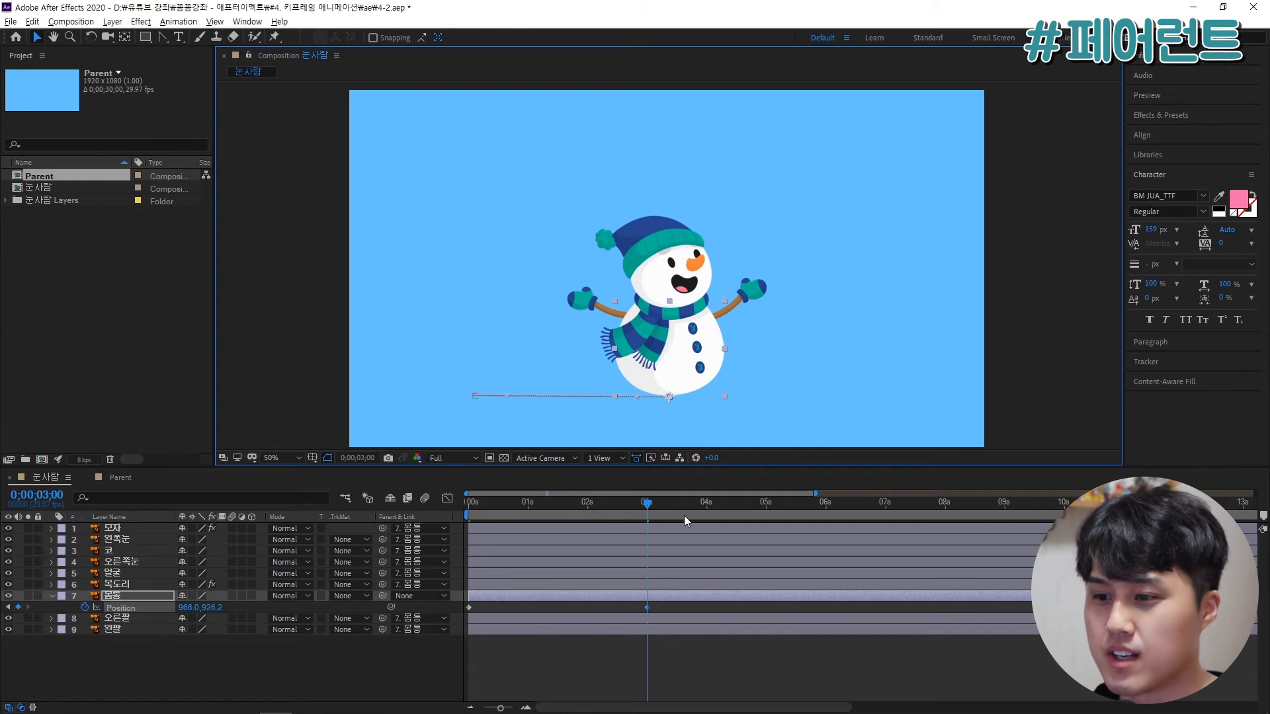
{"action": "left_click_drag", "start_coordinate": [650, 508], "coordinate": [826, 507]}
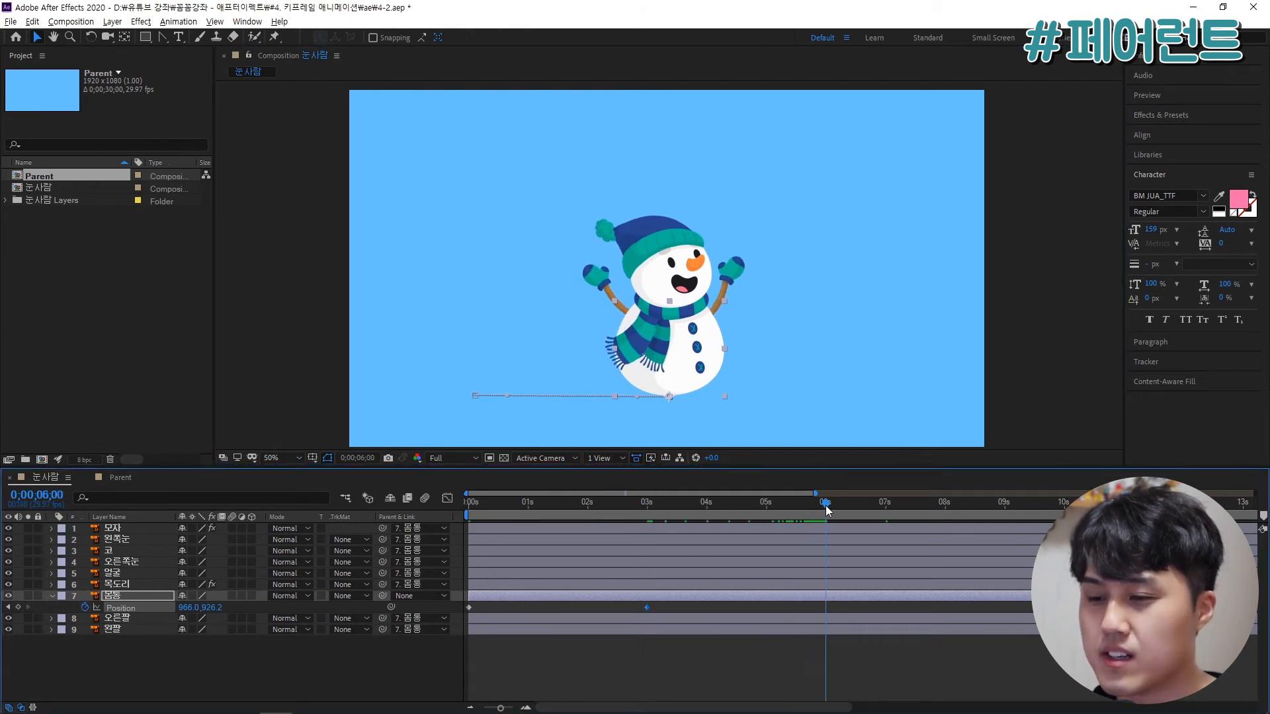
{"action": "left_click_drag", "start_coordinate": [688, 352], "coordinate": [931, 352]}
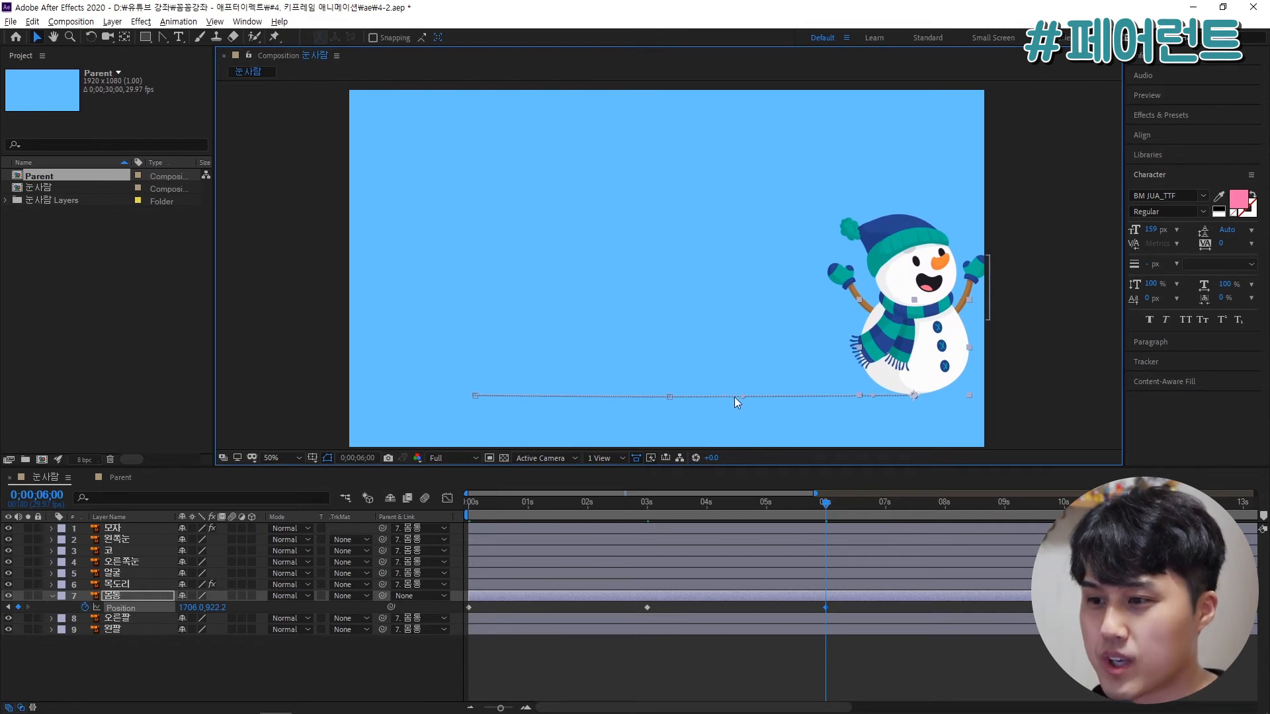
Step: Curve the second half of the 몸통 motion path into a hop arc, adjusting the middle keyframe's outgoing handle independently
{"action": "left_click_drag", "start_coordinate": [872, 395], "coordinate": [826, 278]}
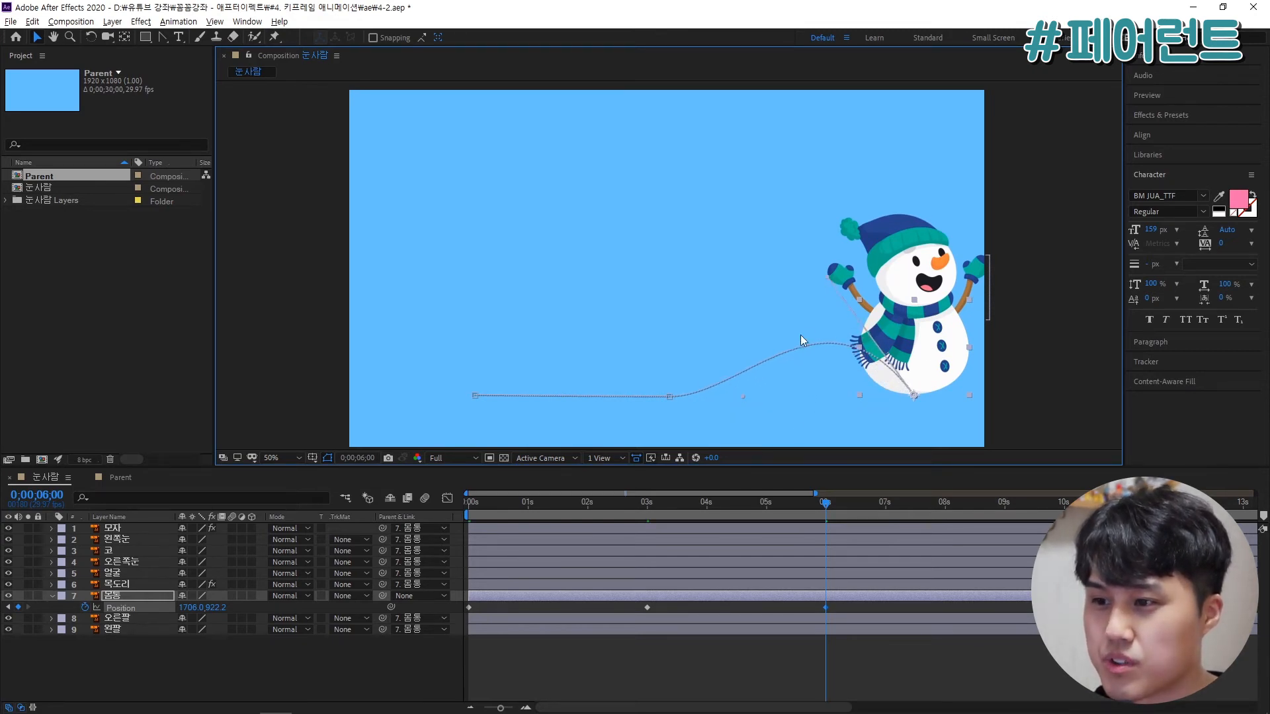
{"action": "left_click_drag", "start_coordinate": [742, 395], "coordinate": [724, 302]}
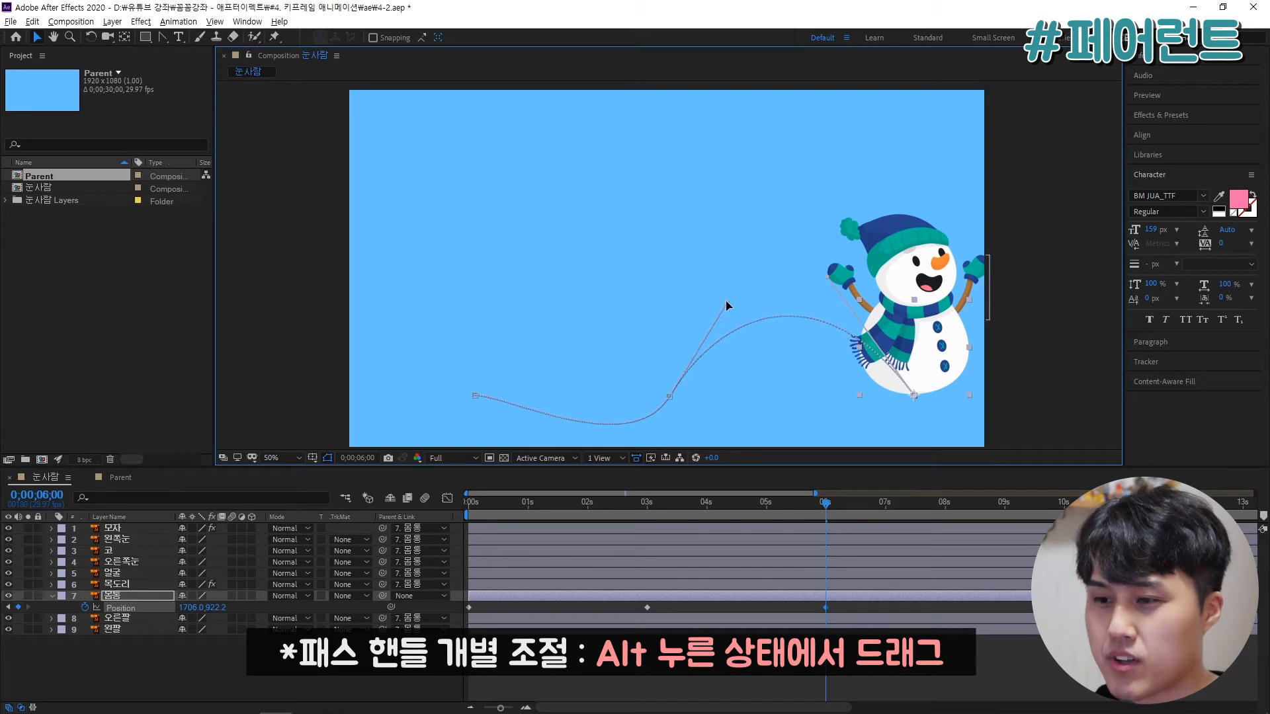
{"action": "scroll", "coordinate": [724, 350], "scroll_direction": "down", "scroll_amount": 2}
{"action": "mouse_move", "coordinate": [728, 253]}
{"action": "left_mouse_down"}
{"action": "mouse_move", "coordinate": [761, 360]}
{"action": "mouse_move", "coordinate": [757, 295]}
{"action": "mouse_move", "coordinate": [792, 328]}
{"action": "mouse_move", "coordinate": [730, 261]}
{"action": "mouse_move", "coordinate": [742, 337]}
{"action": "mouse_move", "coordinate": [738, 235]}
{"action": "left_mouse_up"}
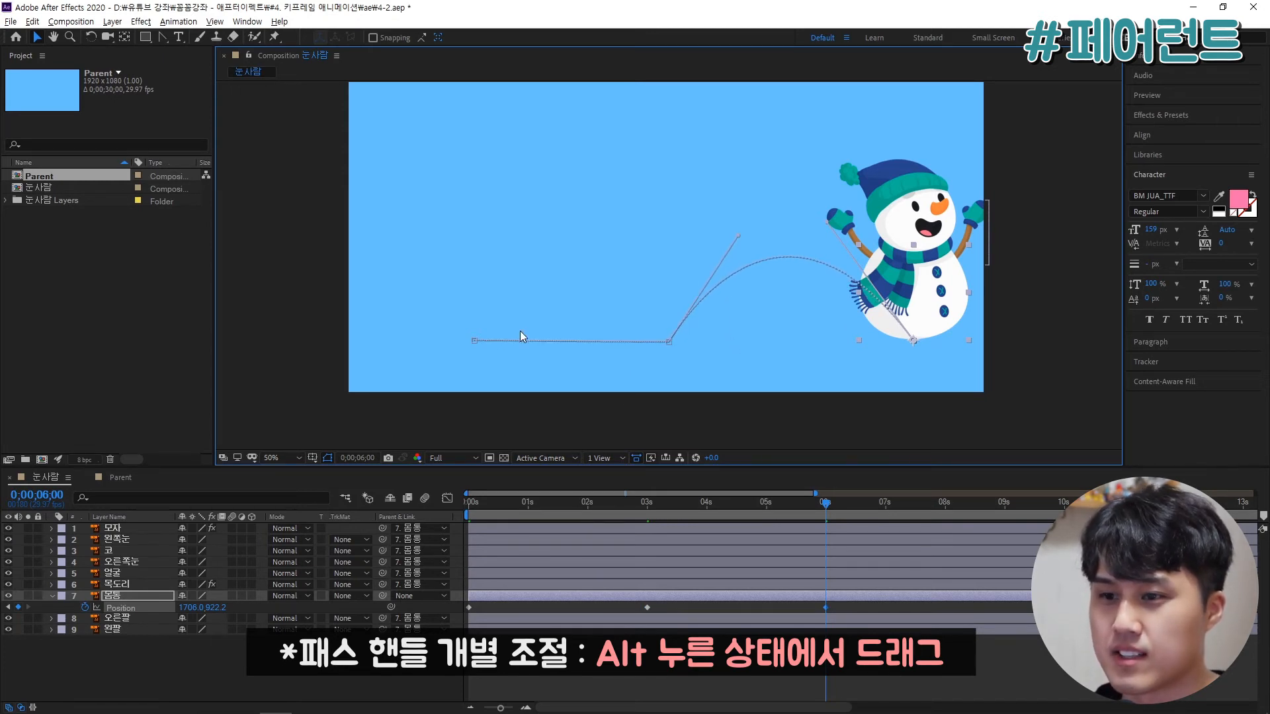
Step: Curve the first half of the motion path into a matching arc starting further left, and preview the motion
{"action": "left_click_drag", "start_coordinate": [474, 341], "coordinate": [540, 225]}
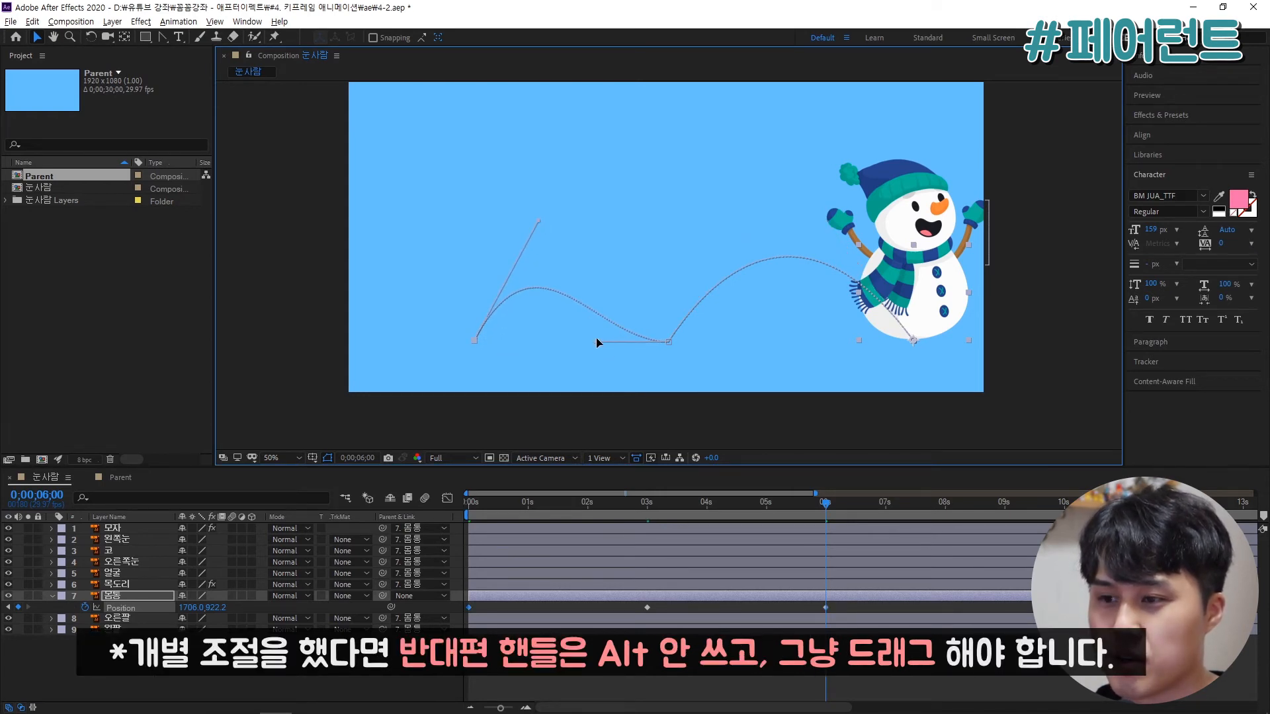
{"action": "left_click_drag", "start_coordinate": [597, 342], "coordinate": [607, 231]}
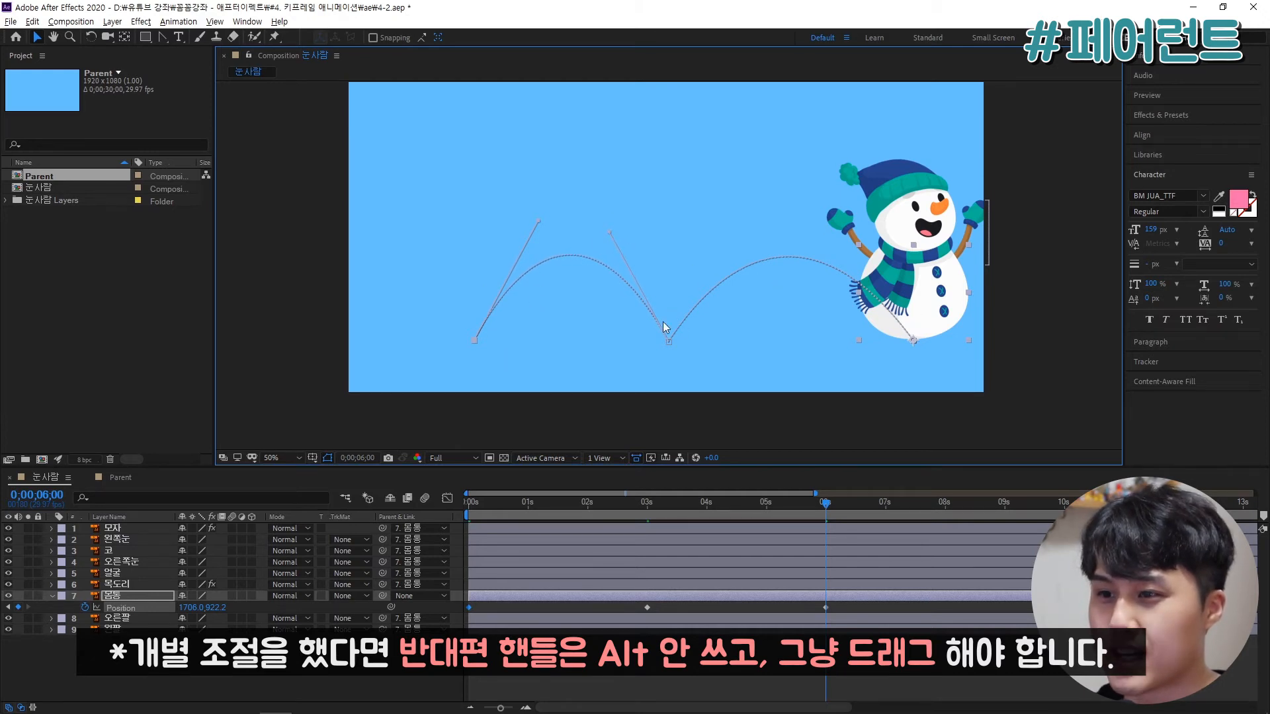
{"action": "left_click_drag", "start_coordinate": [471, 336], "coordinate": [428, 336]}
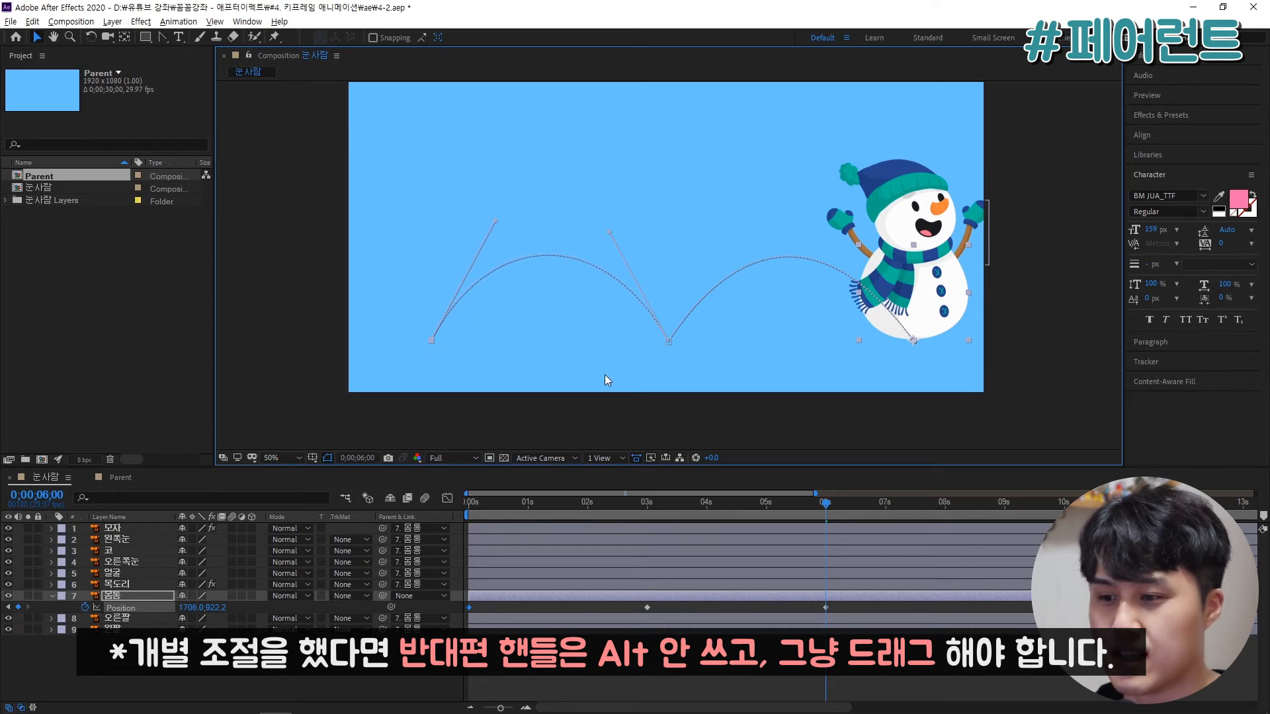
{"action": "key", "text": "space"}
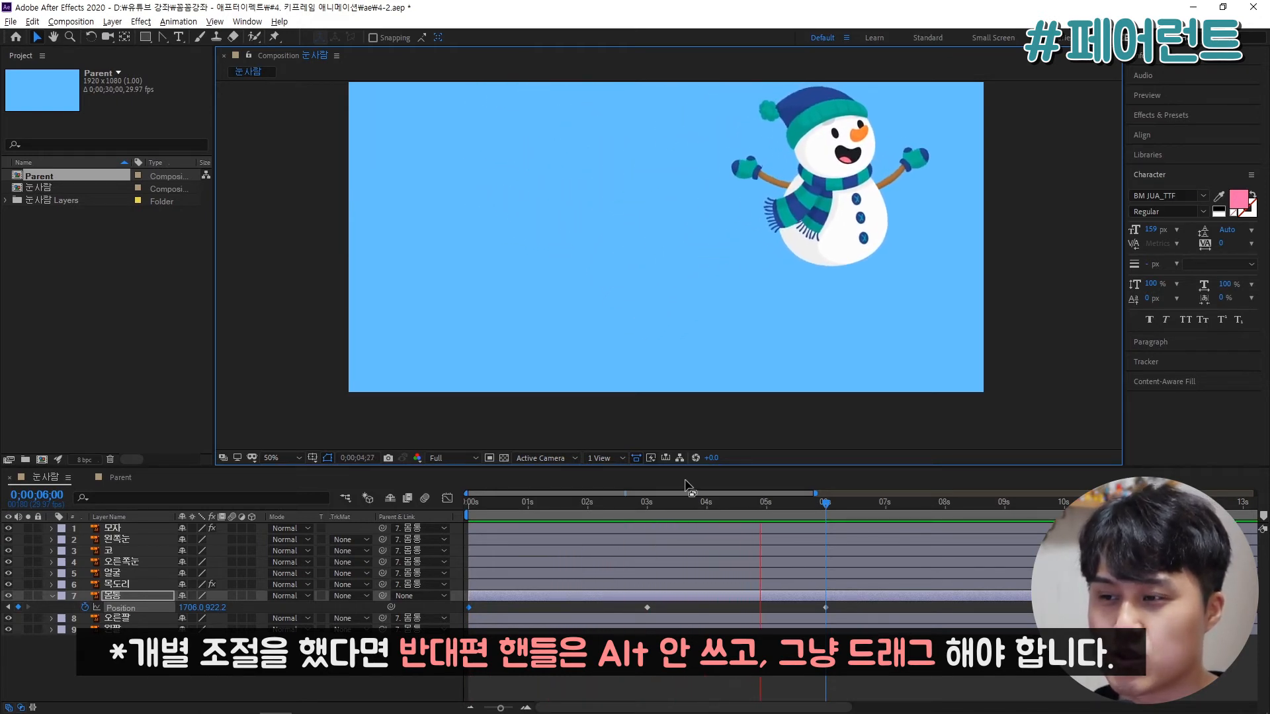
{"action": "left_click_drag", "start_coordinate": [816, 507], "coordinate": [782, 513]}
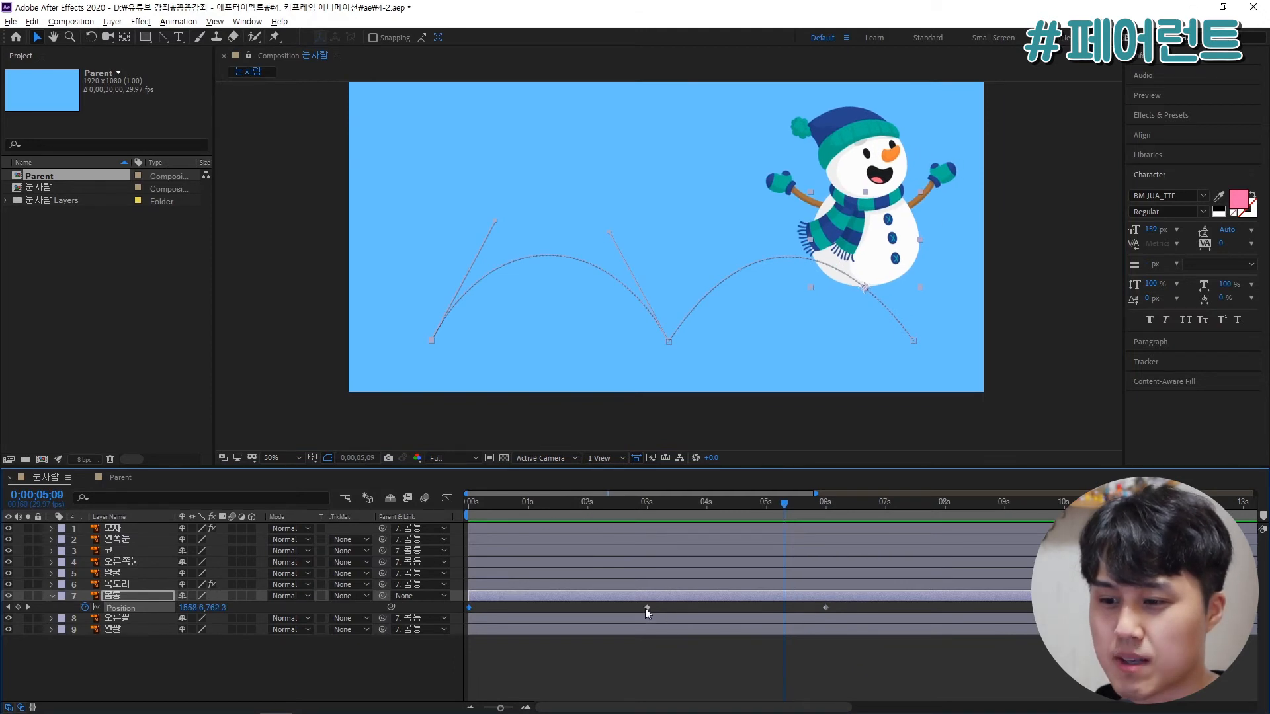
{"action": "left_click", "coordinate": [590, 508]}
{"action": "left_click_drag", "start_coordinate": [649, 609], "coordinate": [590, 615]}
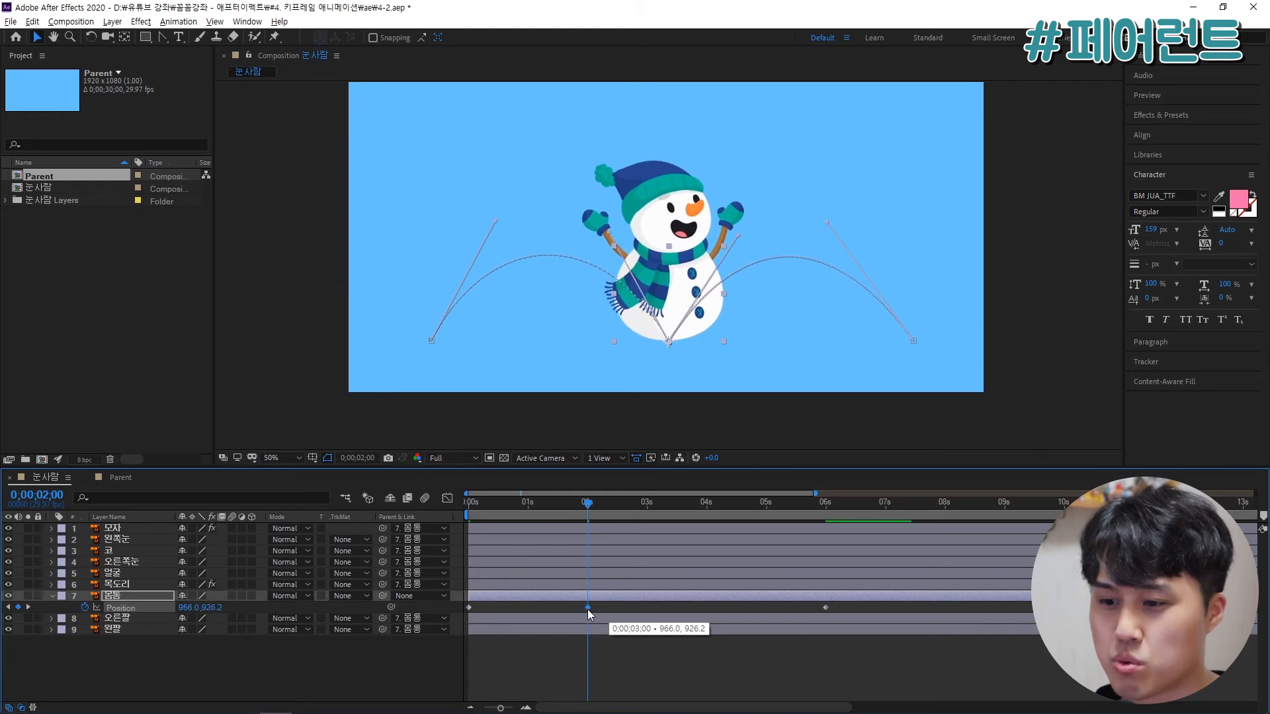
{"action": "left_click", "coordinate": [706, 511]}
{"action": "left_click_drag", "start_coordinate": [825, 609], "coordinate": [707, 608]}
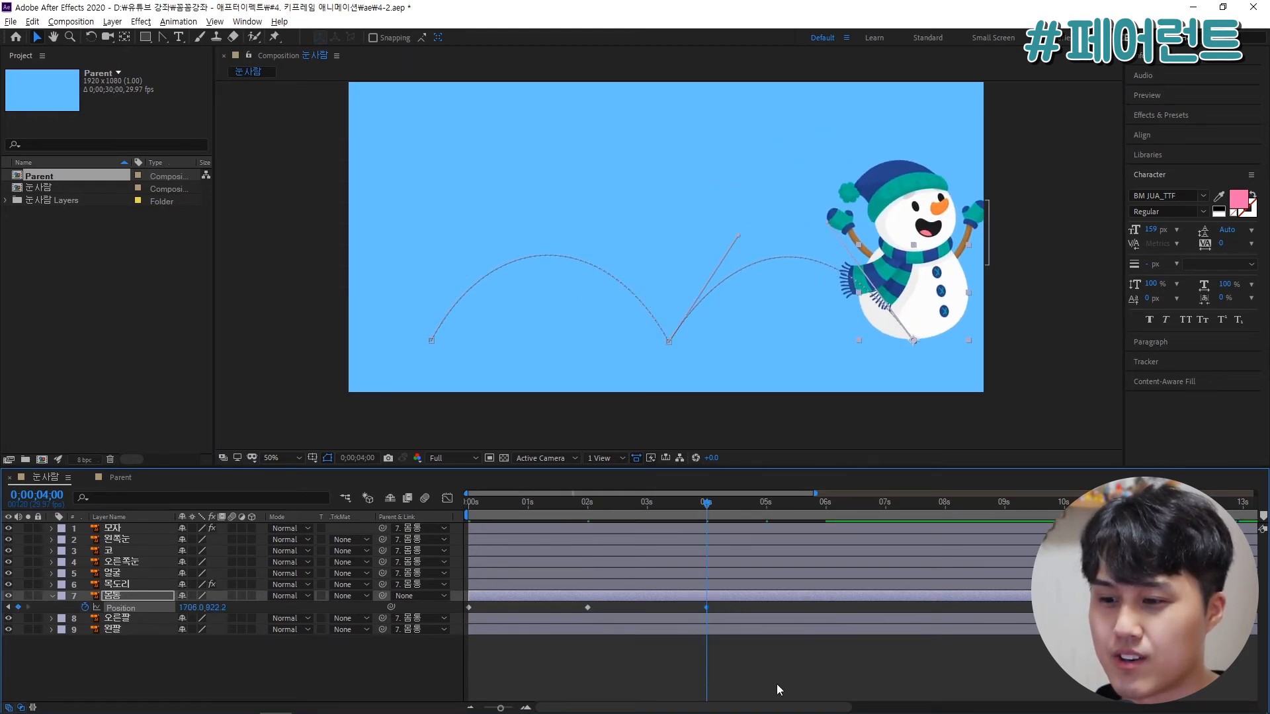
{"action": "key", "text": "ctrl+z"}
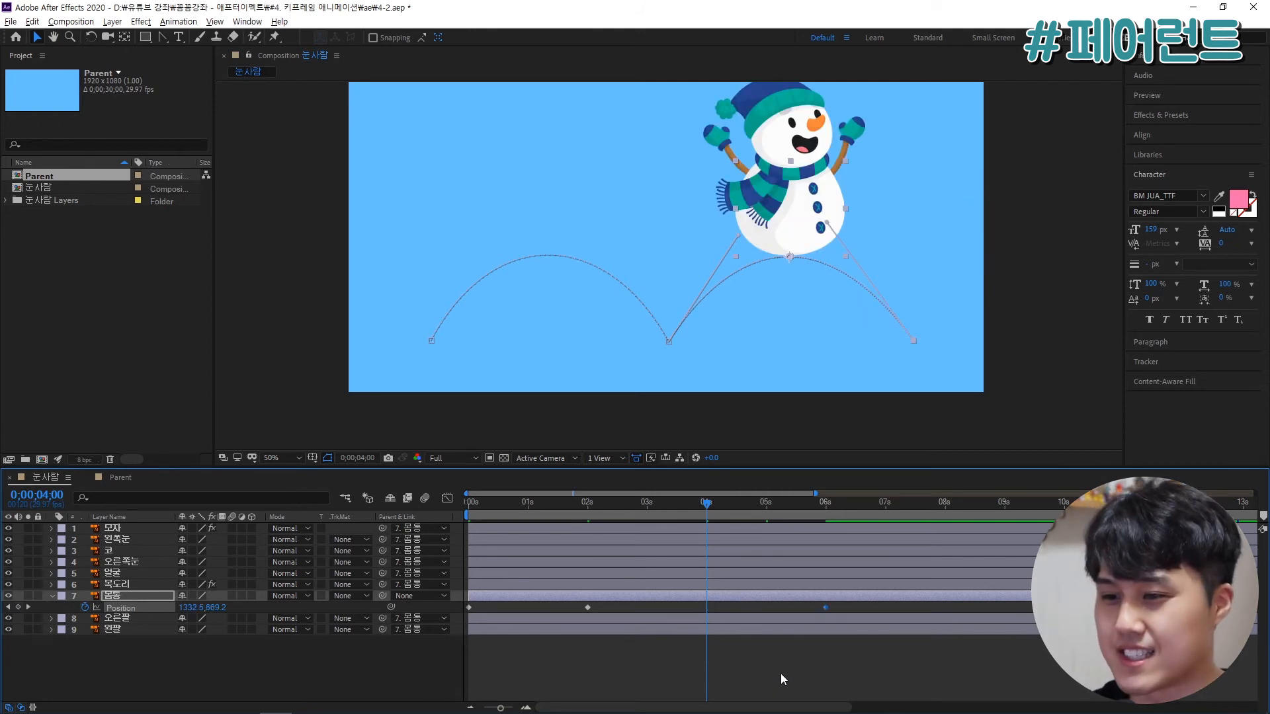
{"action": "key", "text": "ctrl+z"}
Step: Select all three 몸통 Position keyframes and compress them proportionally so the last one falls at 4 seconds
{"action": "left_click", "coordinate": [679, 673]}
{"action": "left_click_drag", "start_coordinate": [858, 629], "coordinate": [455, 603]}
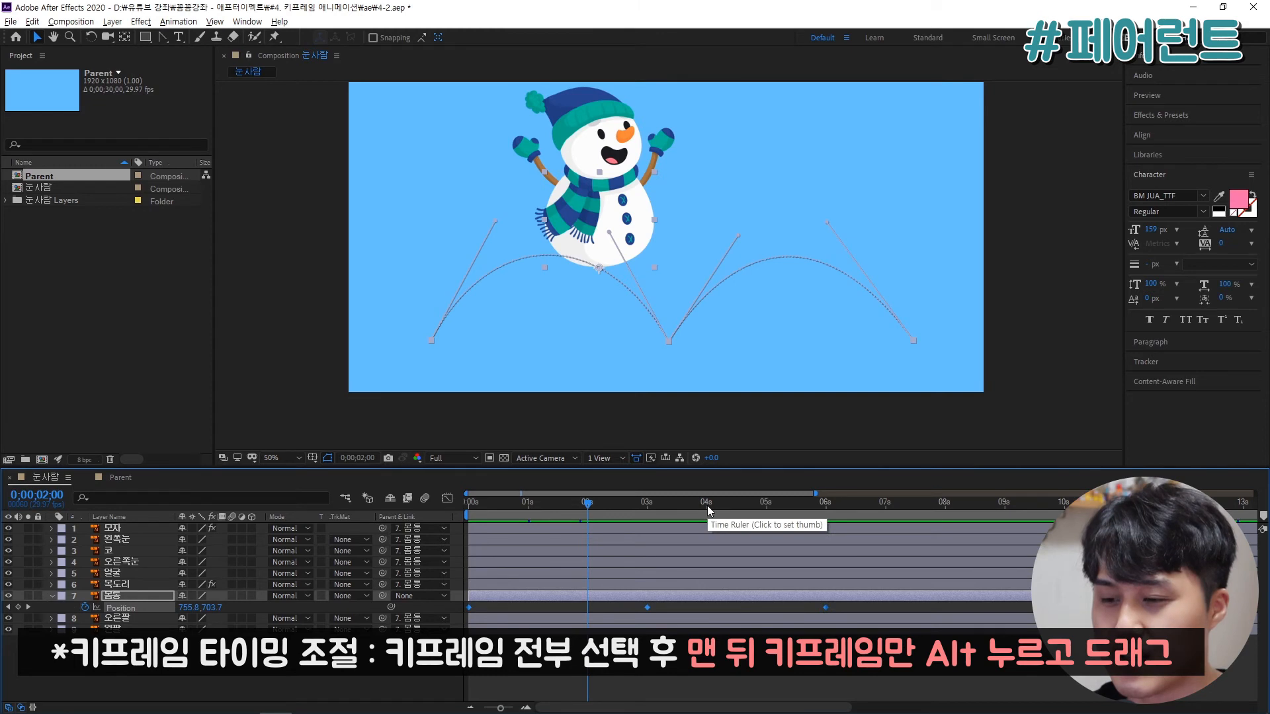
{"action": "left_click", "coordinate": [707, 508]}
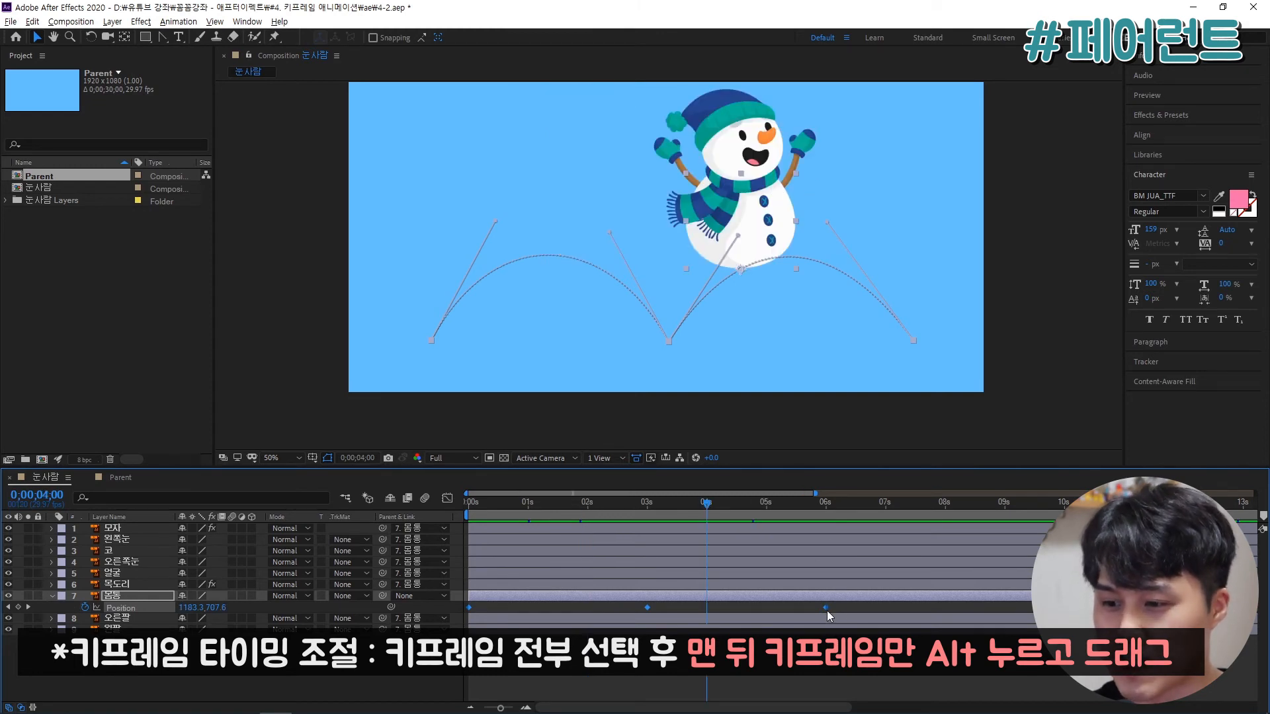
{"action": "left_click_drag", "start_coordinate": [826, 612], "coordinate": [707, 614]}
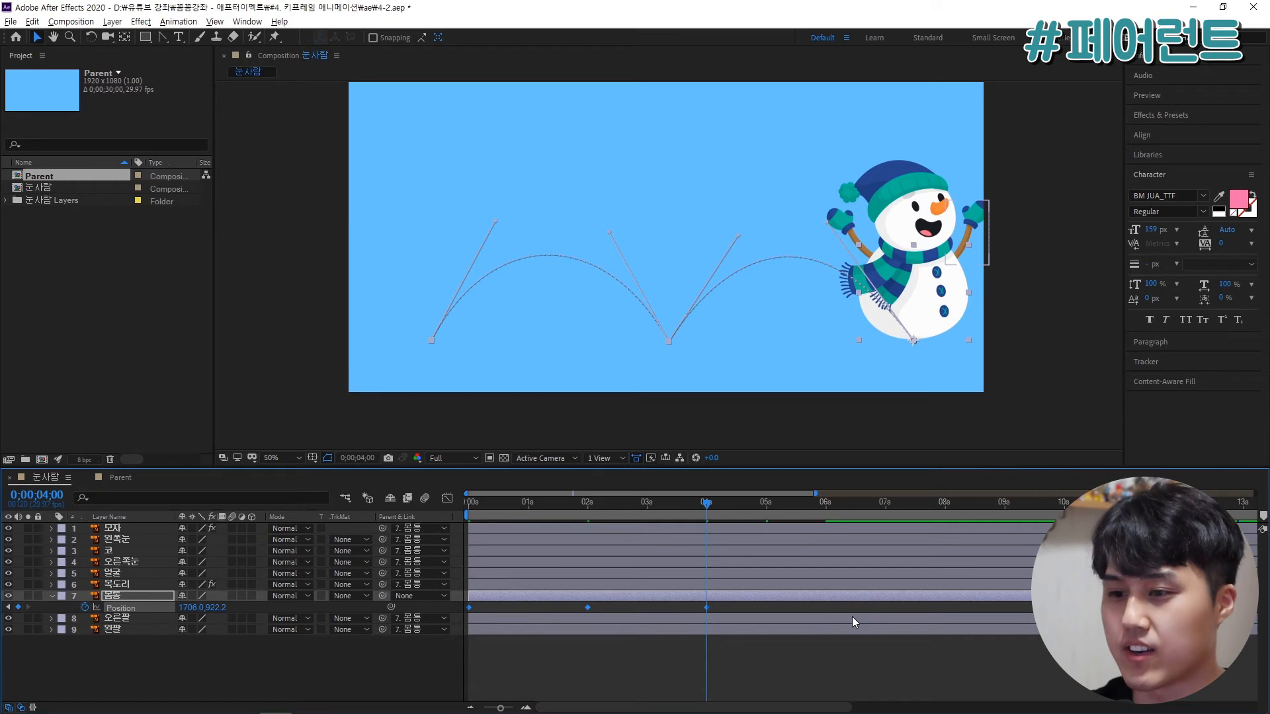
Step: Play and scrub through the retimed snowman animation to check its two hops
{"action": "key", "text": "space"}
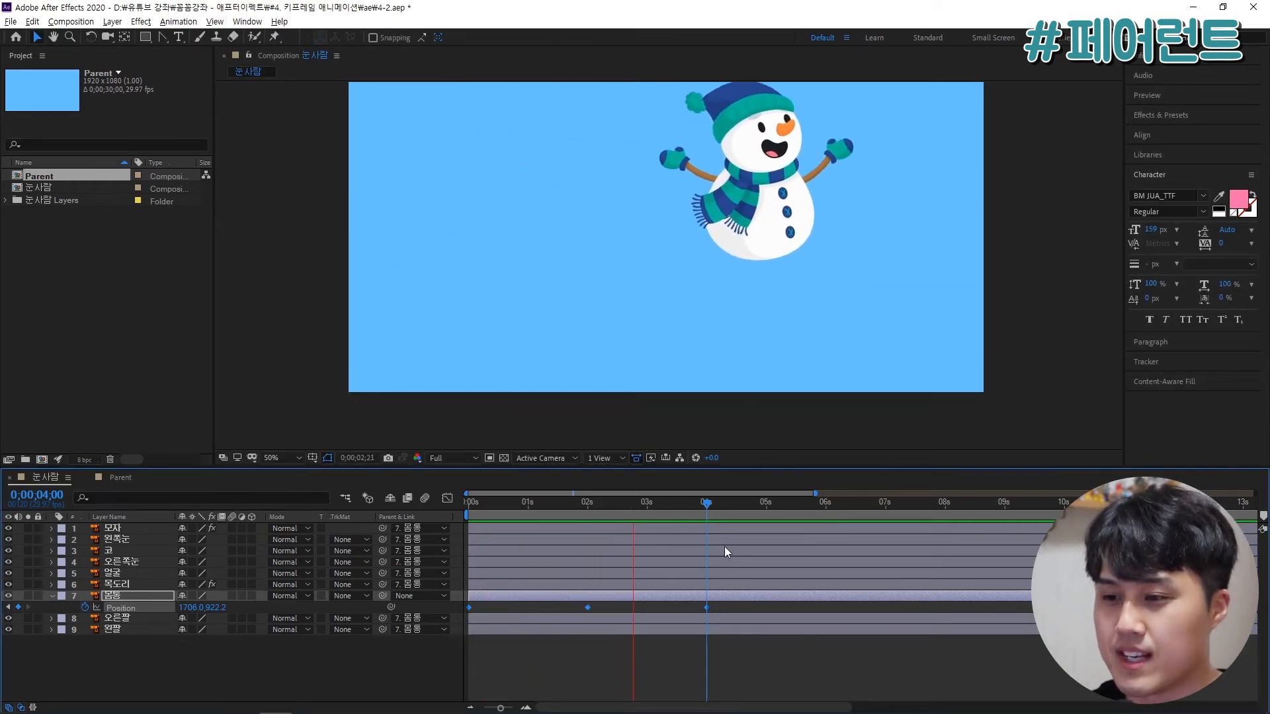
{"action": "left_click_drag", "start_coordinate": [706, 513], "coordinate": [454, 541]}
{"action": "key", "text": "space"}
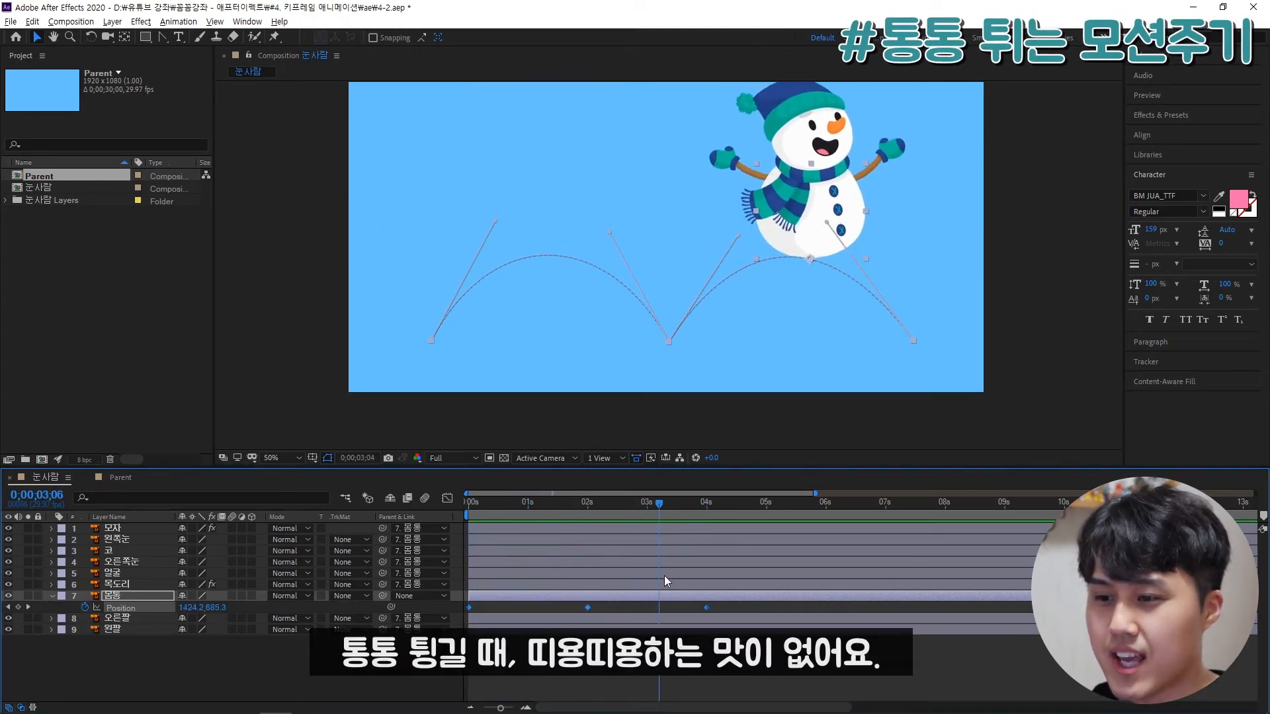
{"action": "left_click_drag", "start_coordinate": [712, 593], "coordinate": [448, 599]}
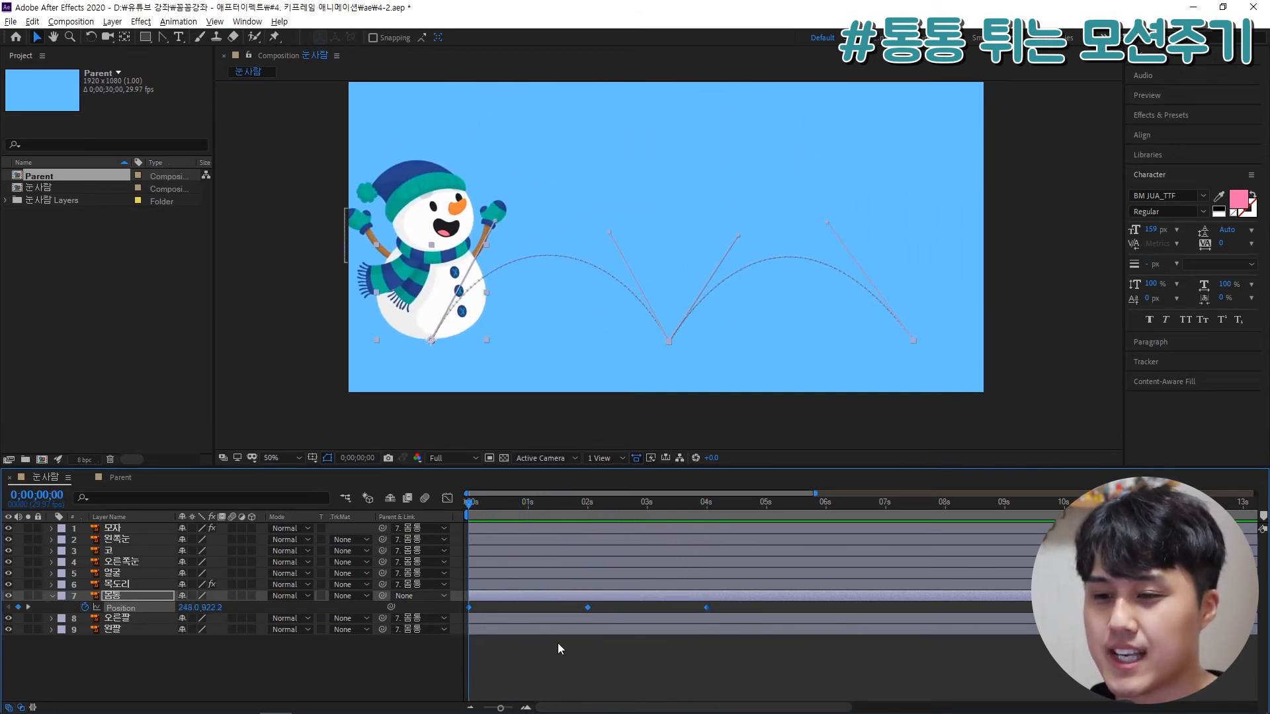
{"action": "left_click", "coordinate": [573, 661]}
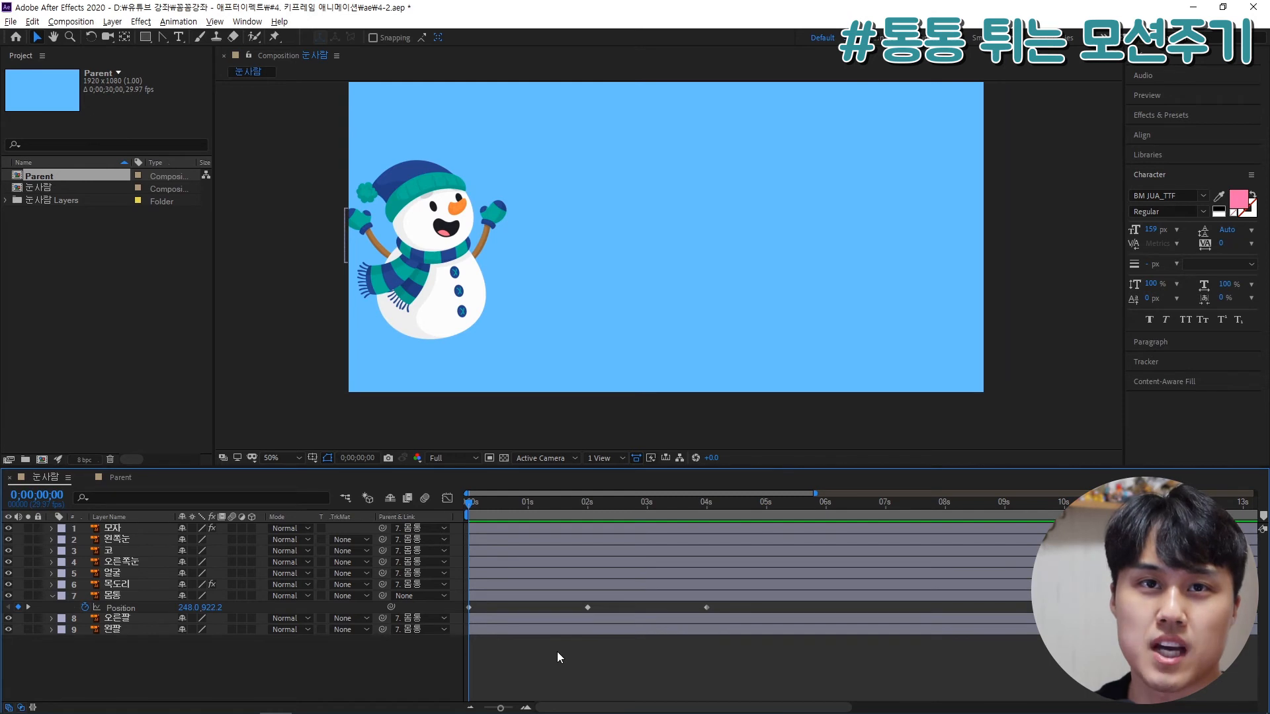
{"action": "key", "text": "space"}
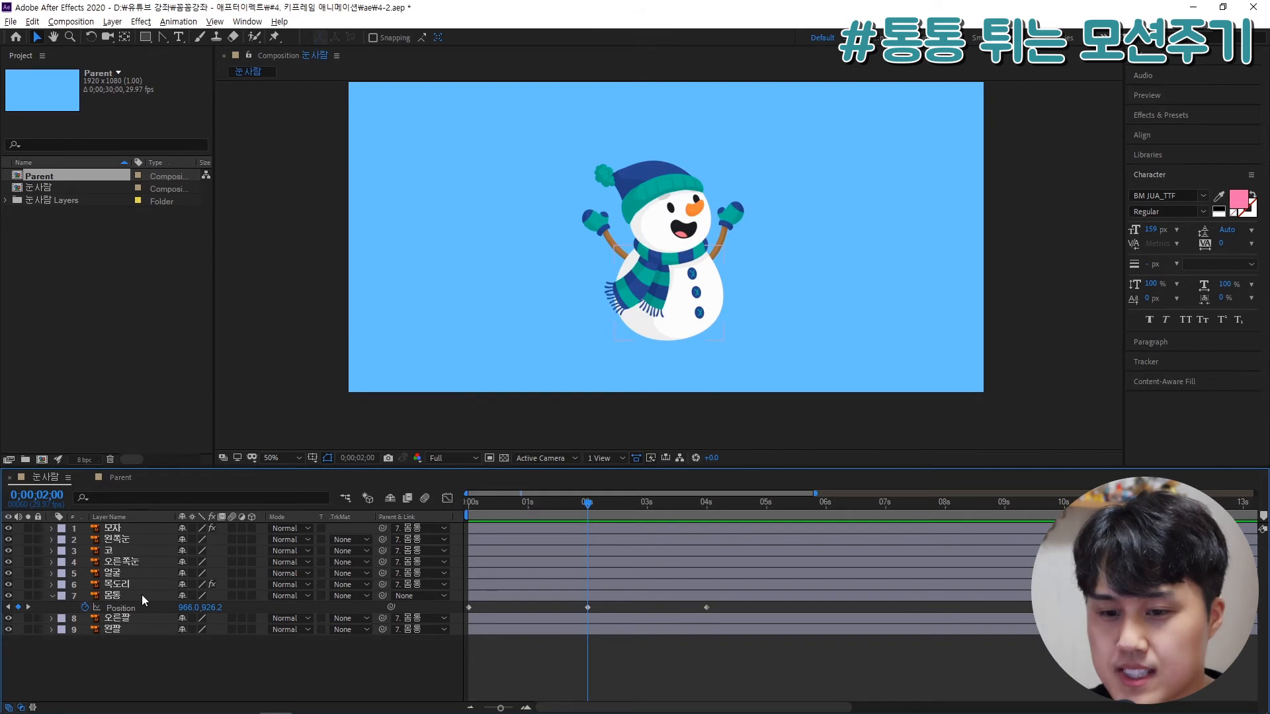
Step: Expand the 몸통 layer's Transform properties in a taller timeline and try a Scale change at 0 seconds, then undo it
{"action": "left_click", "coordinate": [52, 596]}
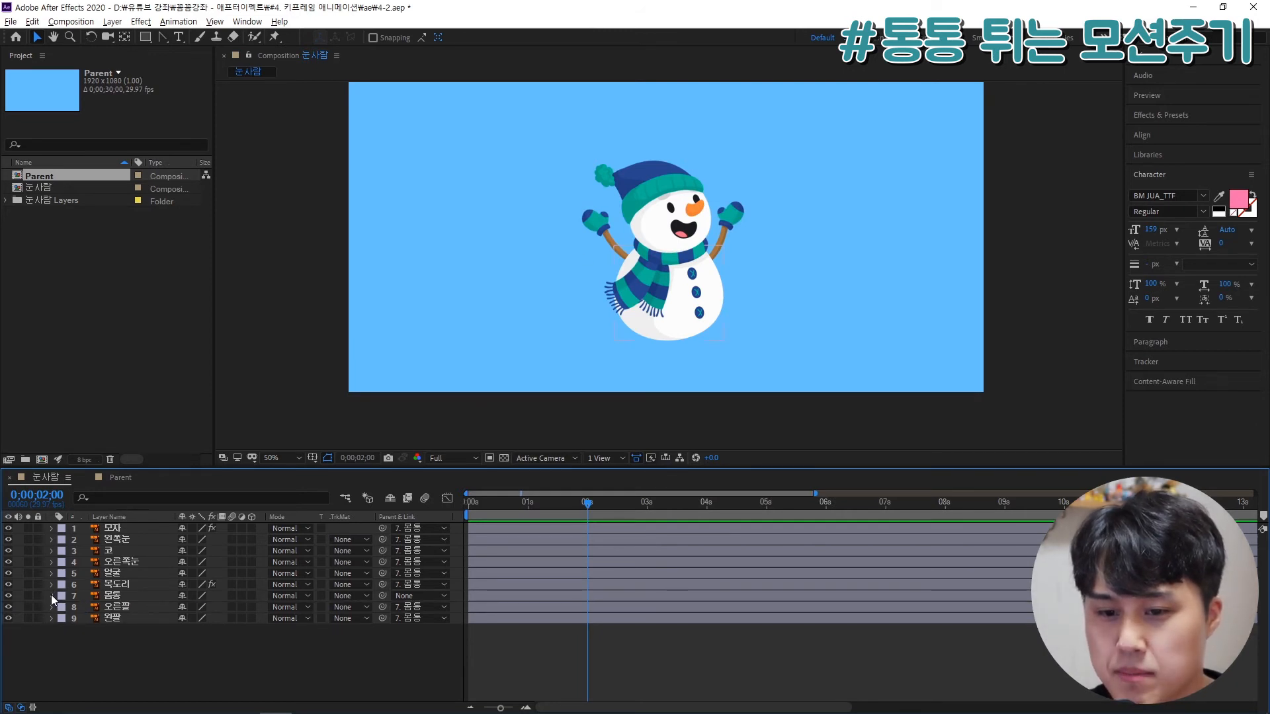
{"action": "left_click", "coordinate": [51, 596]}
{"action": "left_click_drag", "start_coordinate": [211, 467], "coordinate": [203, 434]}
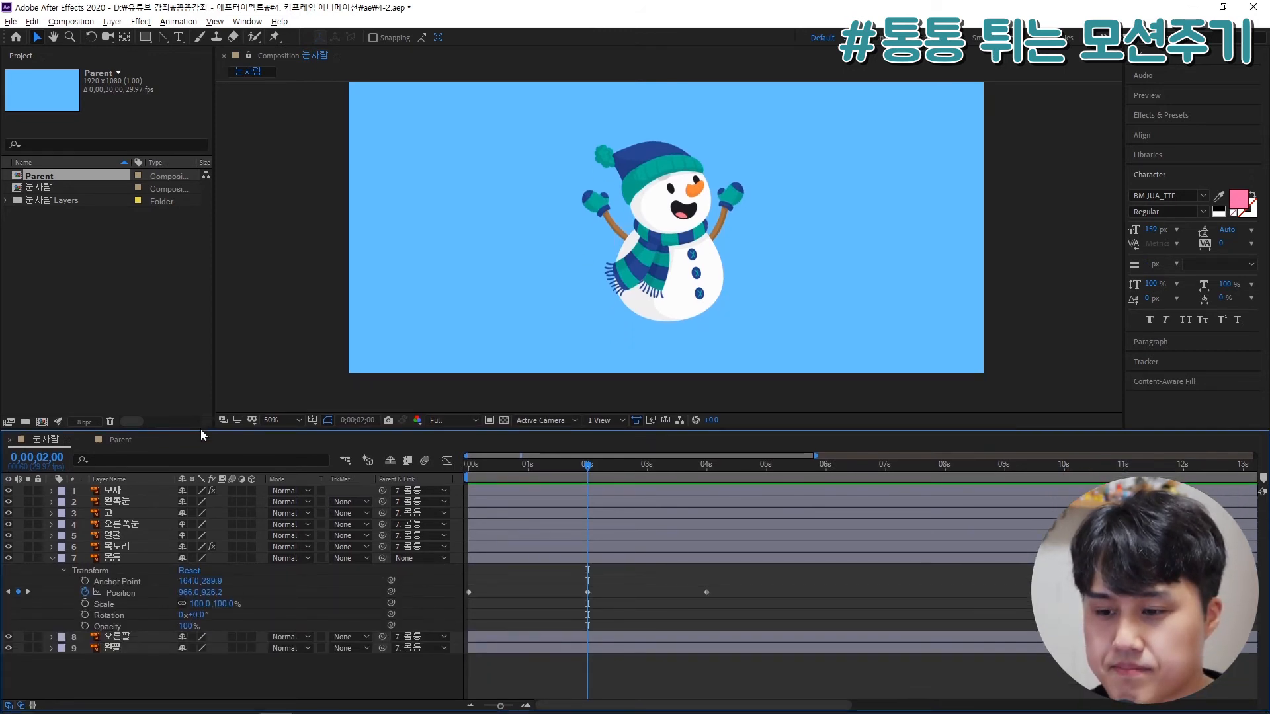
{"action": "left_click_drag", "start_coordinate": [584, 472], "coordinate": [445, 477]}
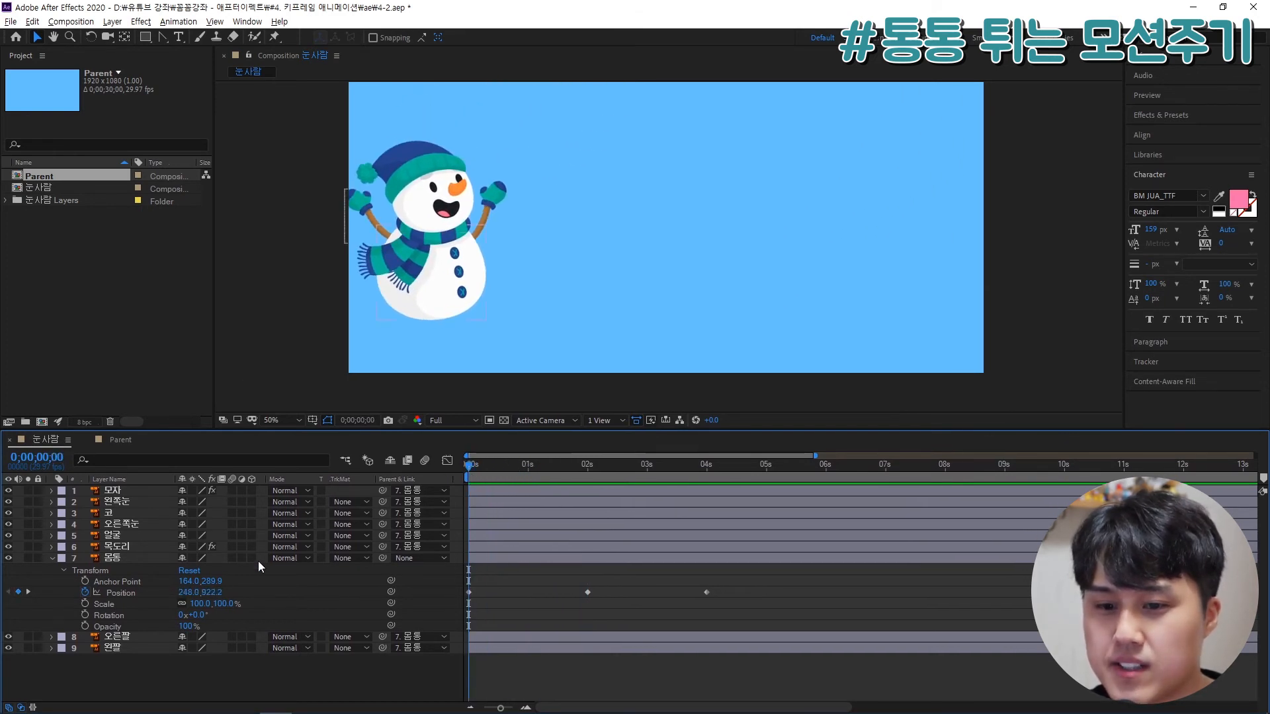
{"action": "left_click", "coordinate": [106, 605]}
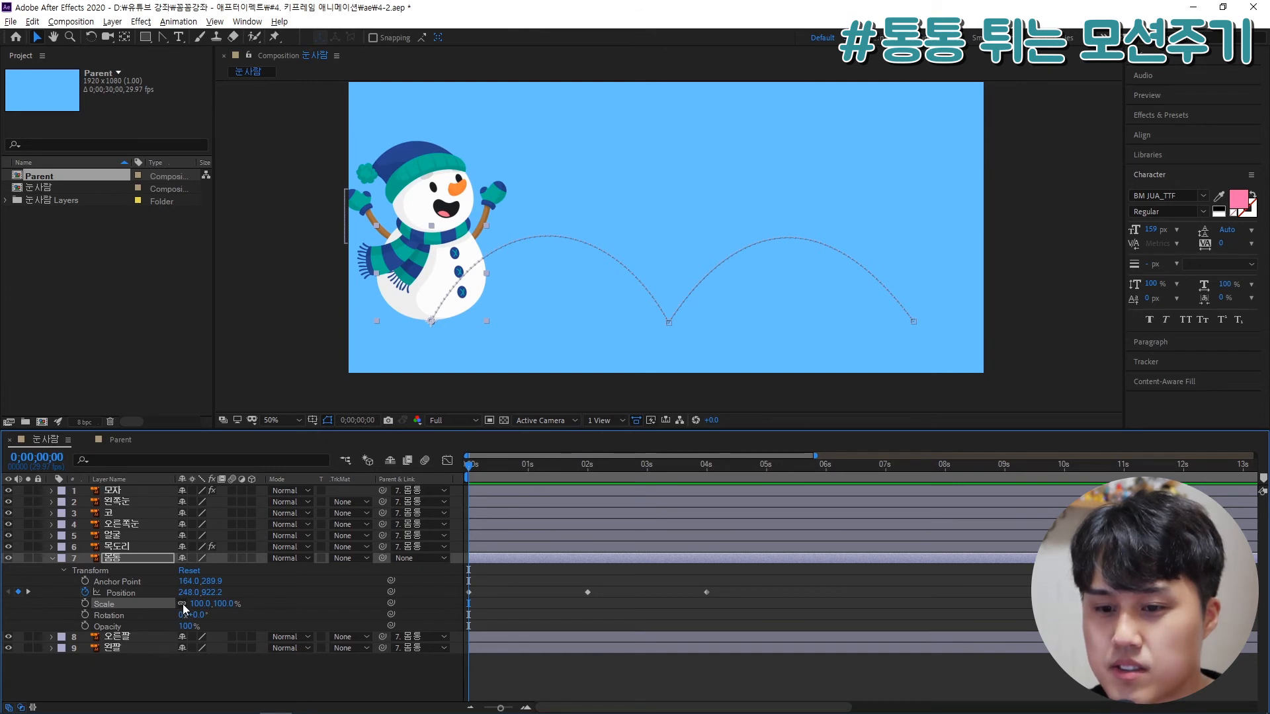
{"action": "mouse_move", "coordinate": [230, 605]}
{"action": "left_mouse_down"}
{"action": "mouse_move", "coordinate": [215, 605]}
{"action": "mouse_move", "coordinate": [235, 604]}
{"action": "left_mouse_up"}
{"action": "key", "text": "ctrl+z"}
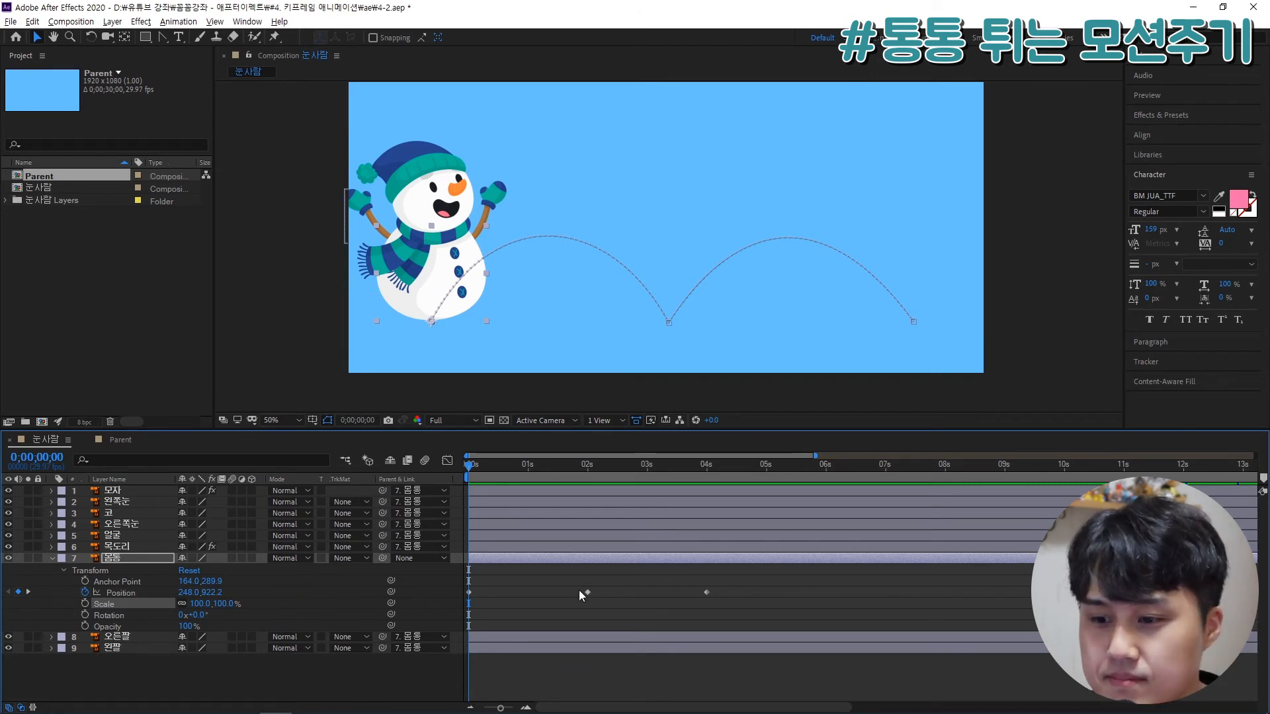
Step: Shift all three 몸통 Position keyframes so the first one falls at 1 second, and preview the delayed hops
{"action": "left_click_drag", "start_coordinate": [734, 588], "coordinate": [456, 595]}
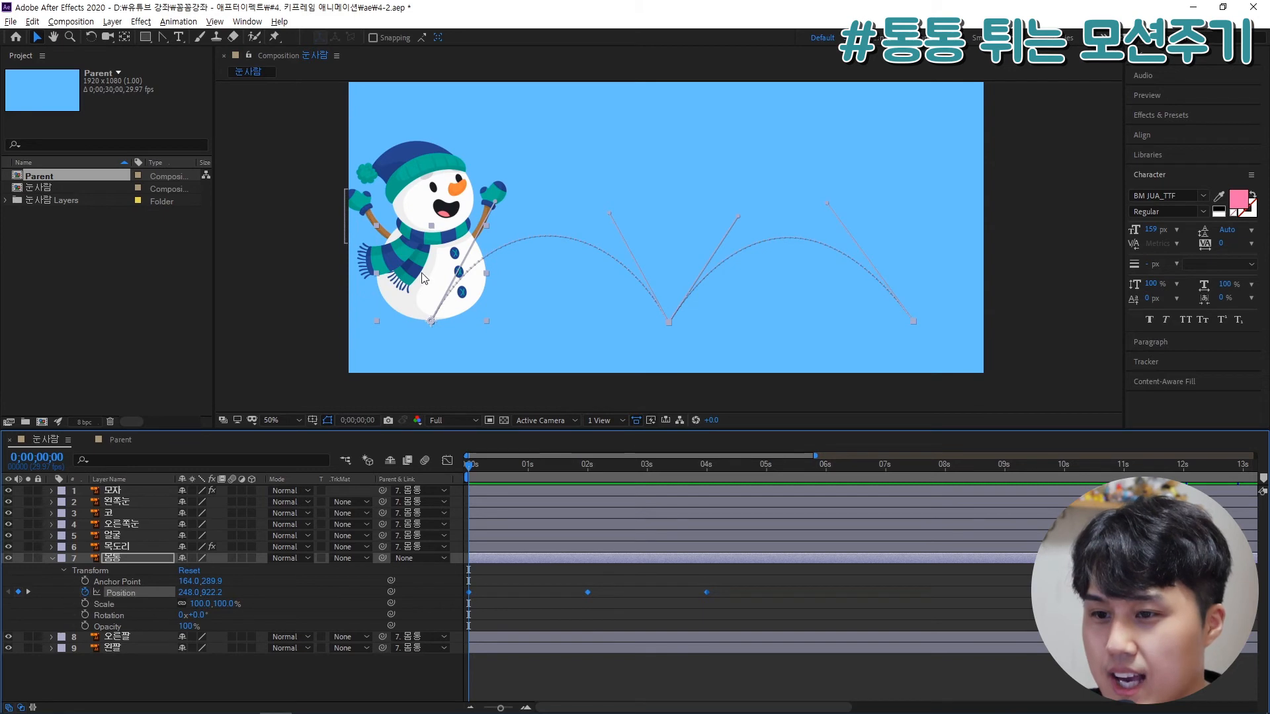
{"action": "left_click_drag", "start_coordinate": [488, 460], "coordinate": [445, 499]}
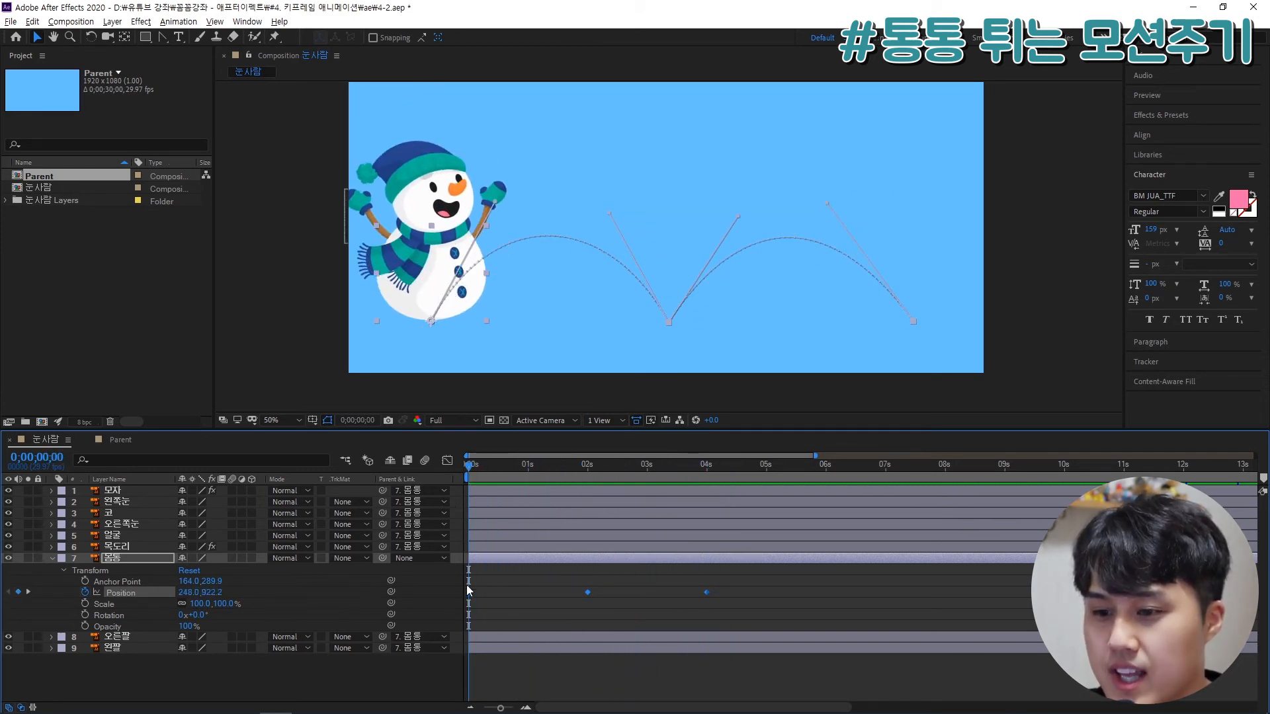
{"action": "left_click_drag", "start_coordinate": [468, 593], "coordinate": [496, 593]}
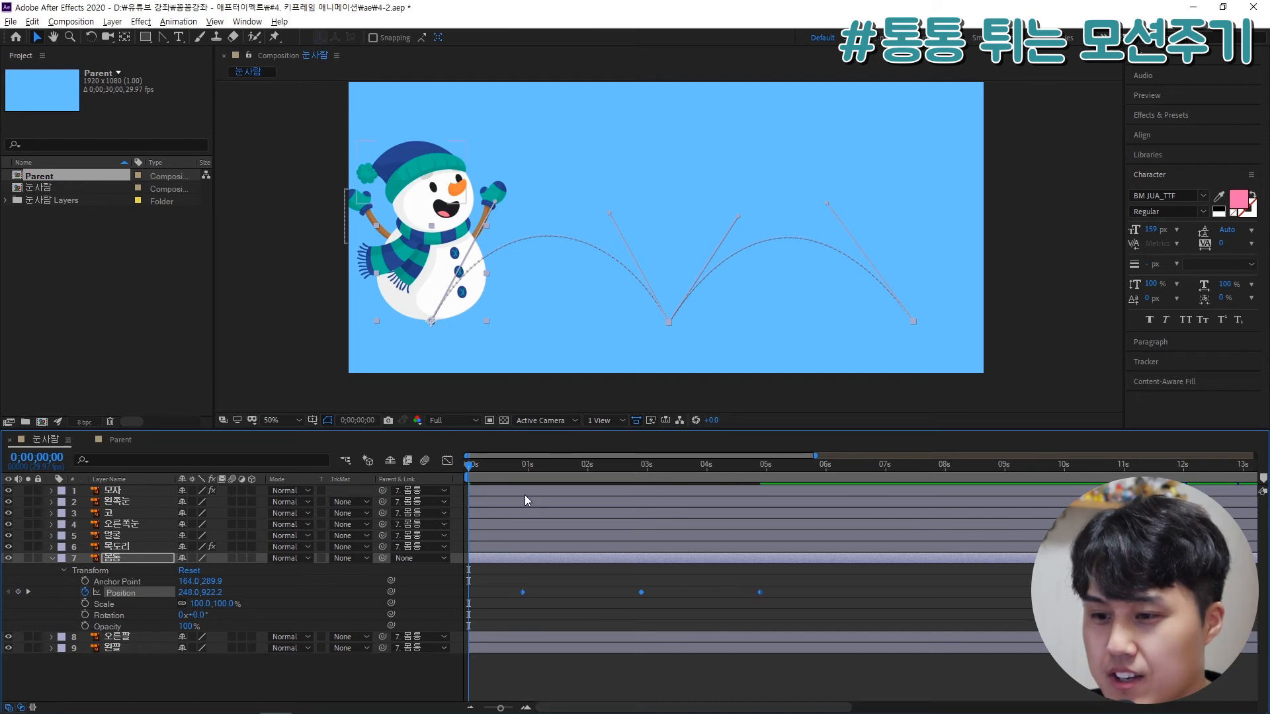
{"action": "left_click", "coordinate": [525, 470]}
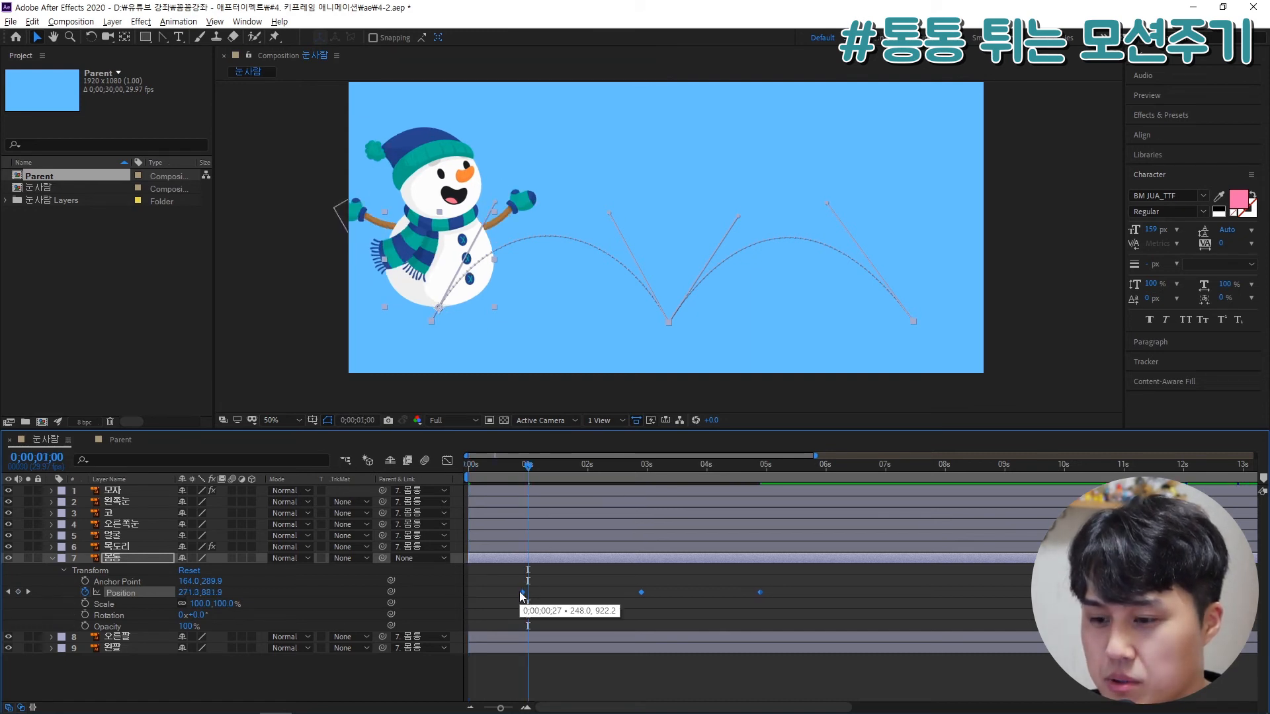
{"action": "left_click_drag", "start_coordinate": [519, 591], "coordinate": [529, 599]}
{"action": "left_click", "coordinate": [579, 582]}
{"action": "key", "text": "space"}
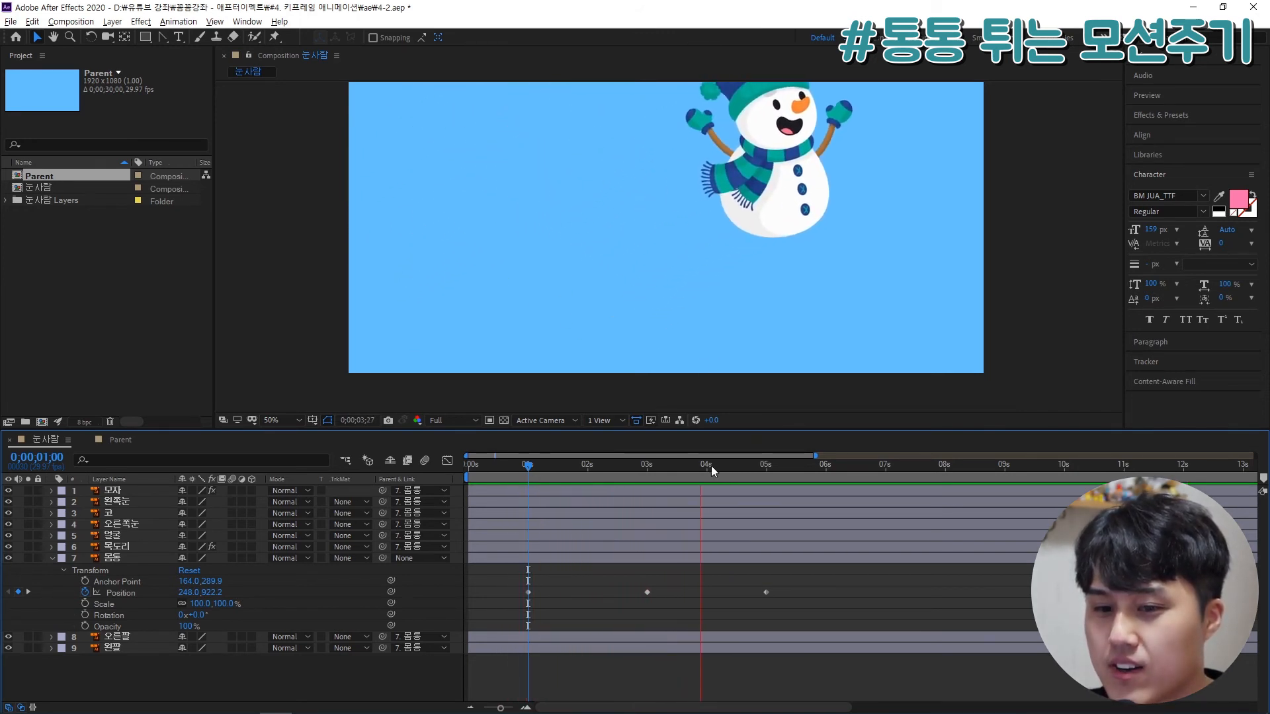
{"action": "key", "text": "space"}
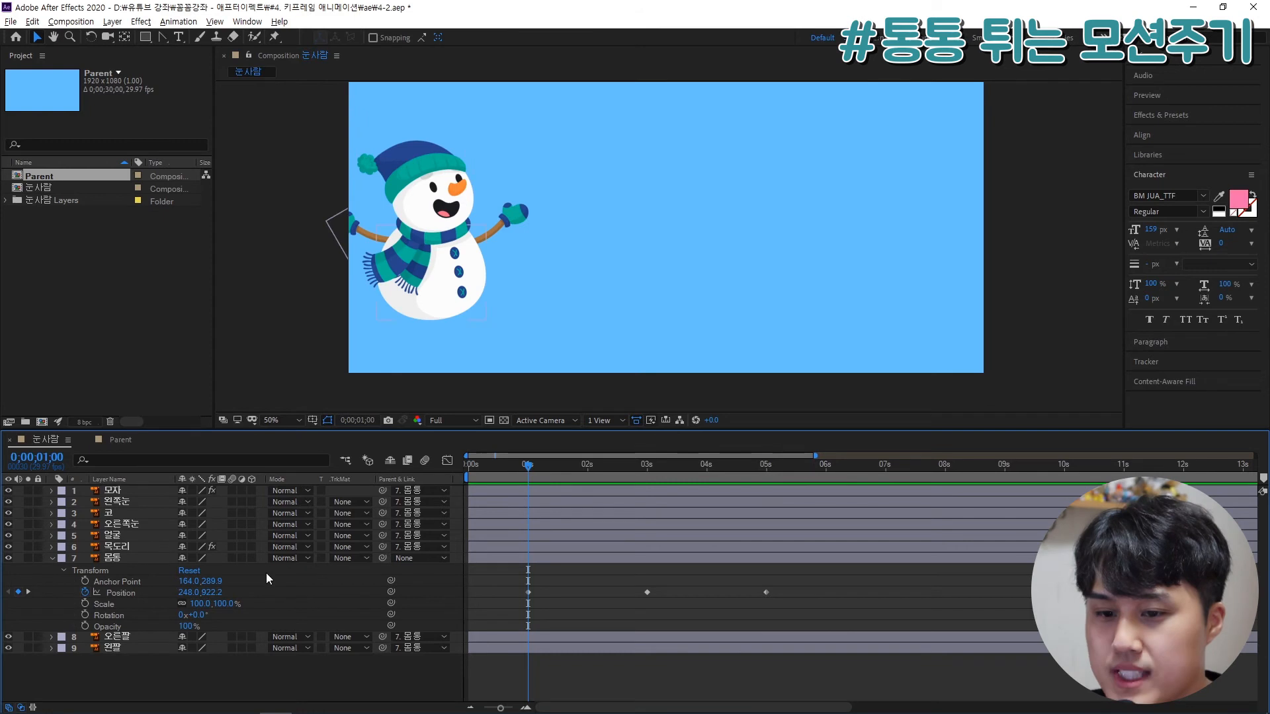
Step: Unlink the 몸통 Scale proportions at 0;00;00;25, trying a uniform and a separate scale change and undoing both
{"action": "left_click_drag", "start_coordinate": [530, 467], "coordinate": [520, 468]}
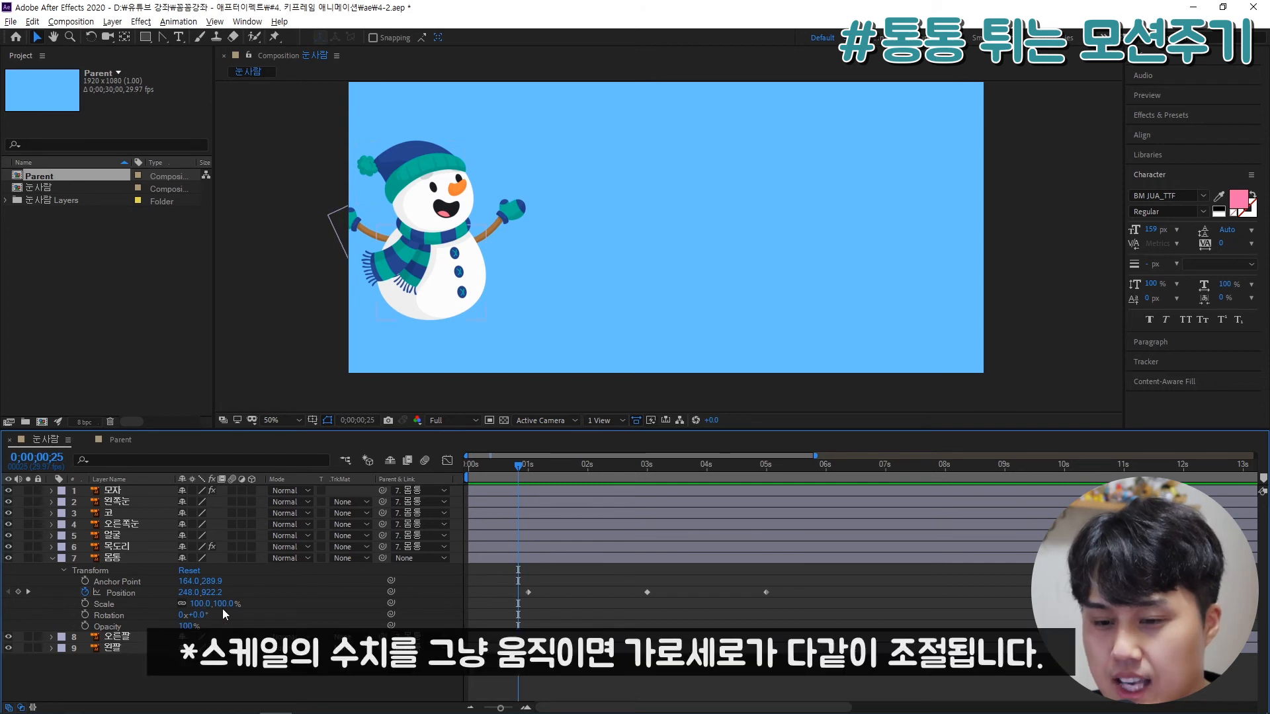
{"action": "left_click_drag", "start_coordinate": [227, 604], "coordinate": [213, 604]}
{"action": "key", "text": "ctrl+z"}
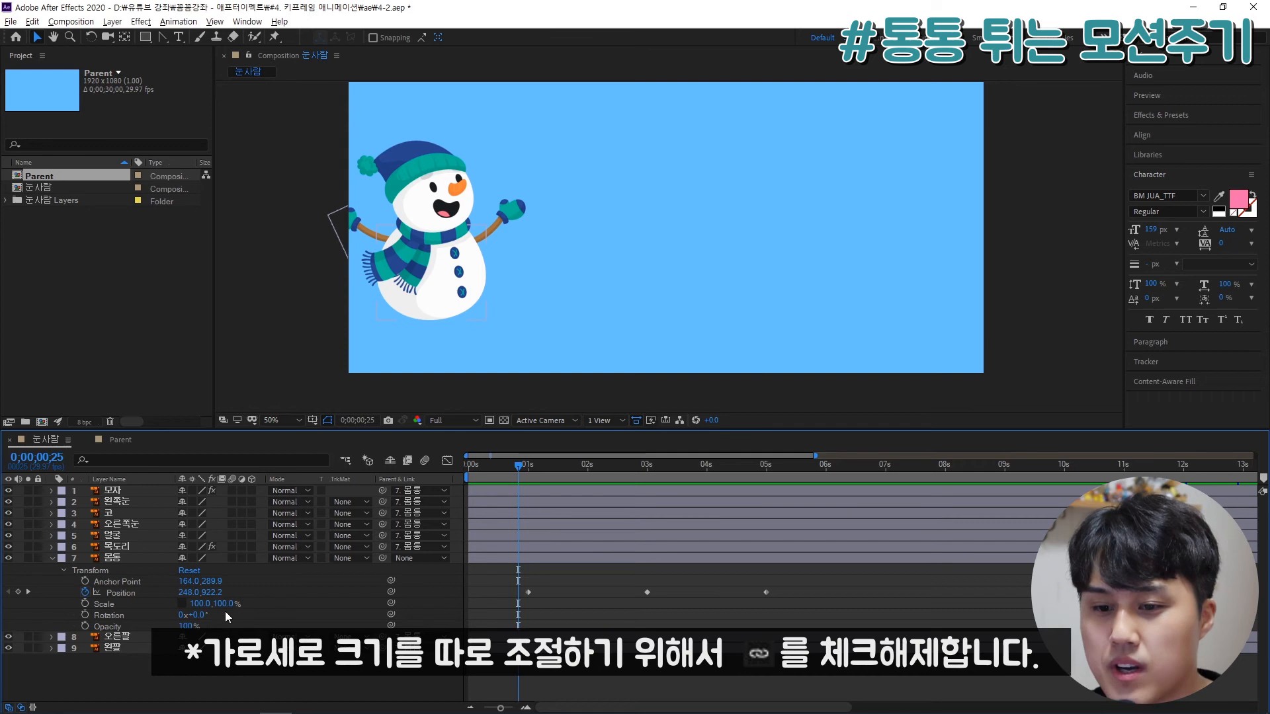
{"action": "left_click_drag", "start_coordinate": [199, 606], "coordinate": [231, 598]}
{"action": "key", "text": "ctrl+z"}
{"action": "key", "text": "ctrl+z"}
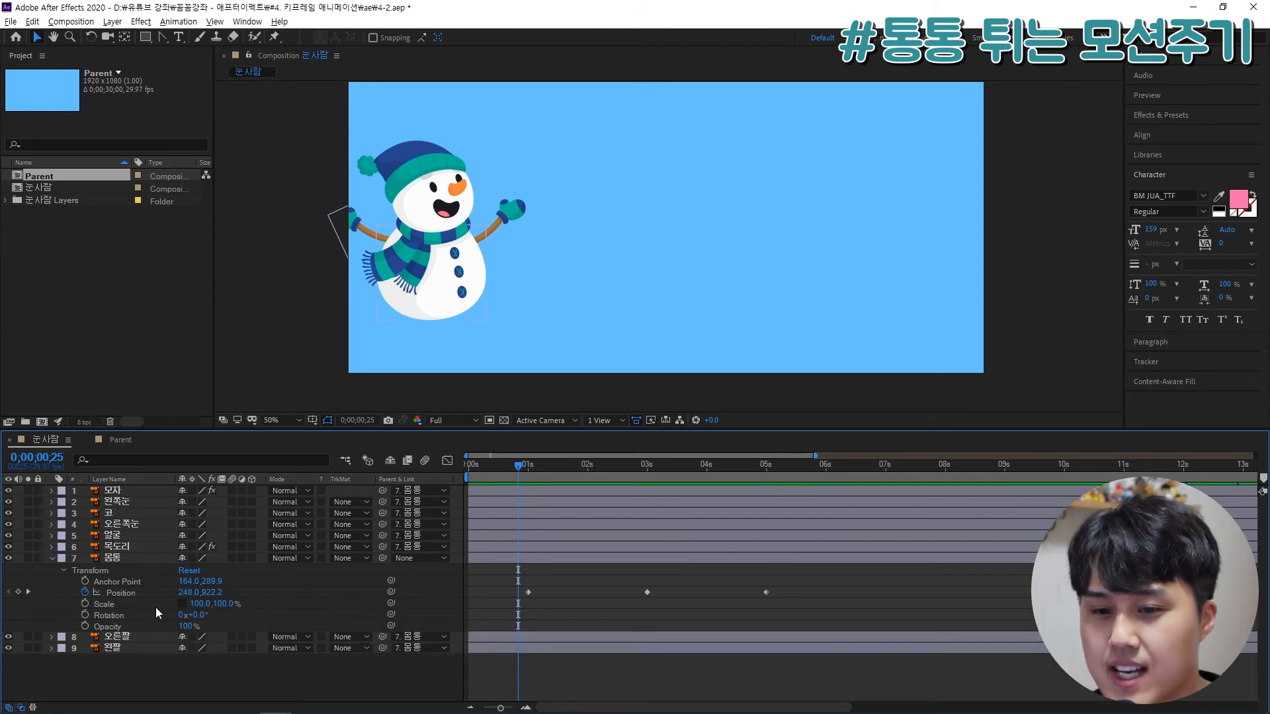
Step: Keyframe the 몸통 Scale at 100% at 0;00;00;25, squash its height to 81% at 1 second, restore 100% at 0;00;01;06, and preview
{"action": "left_click", "coordinate": [85, 605]}
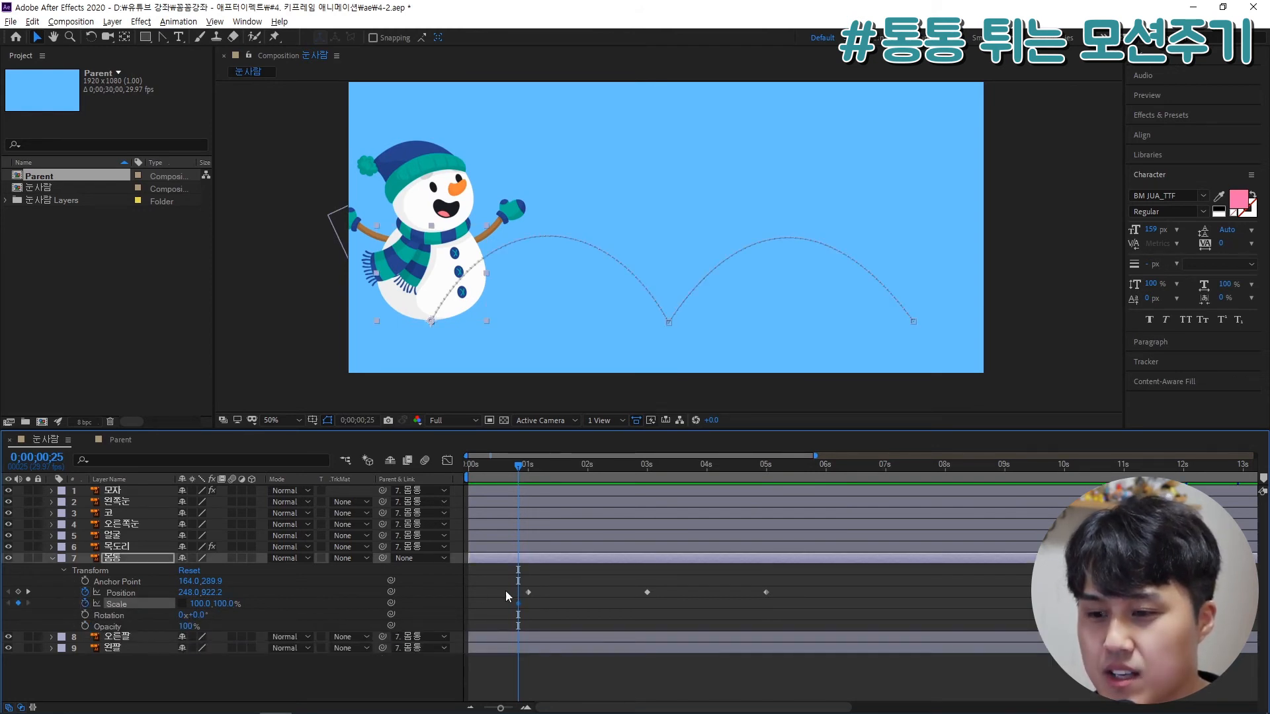
{"action": "left_click_drag", "start_coordinate": [521, 472], "coordinate": [530, 473]}
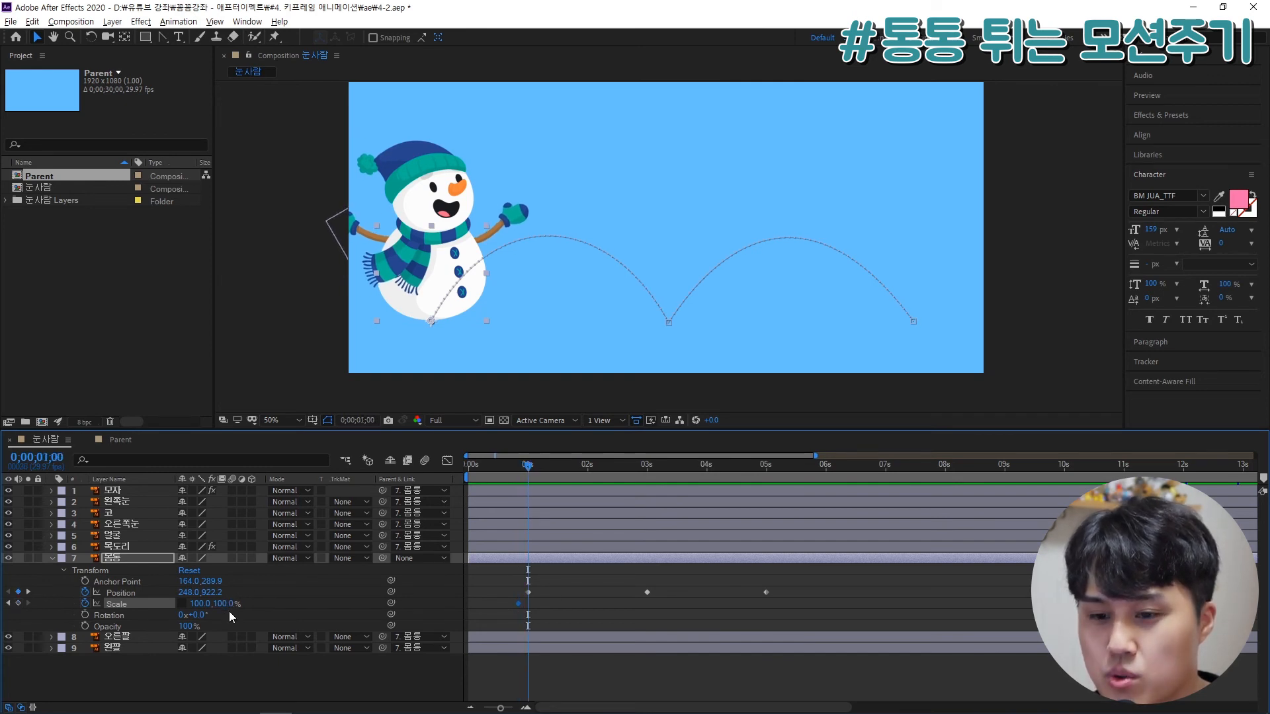
{"action": "left_click_drag", "start_coordinate": [226, 606], "coordinate": [216, 605]}
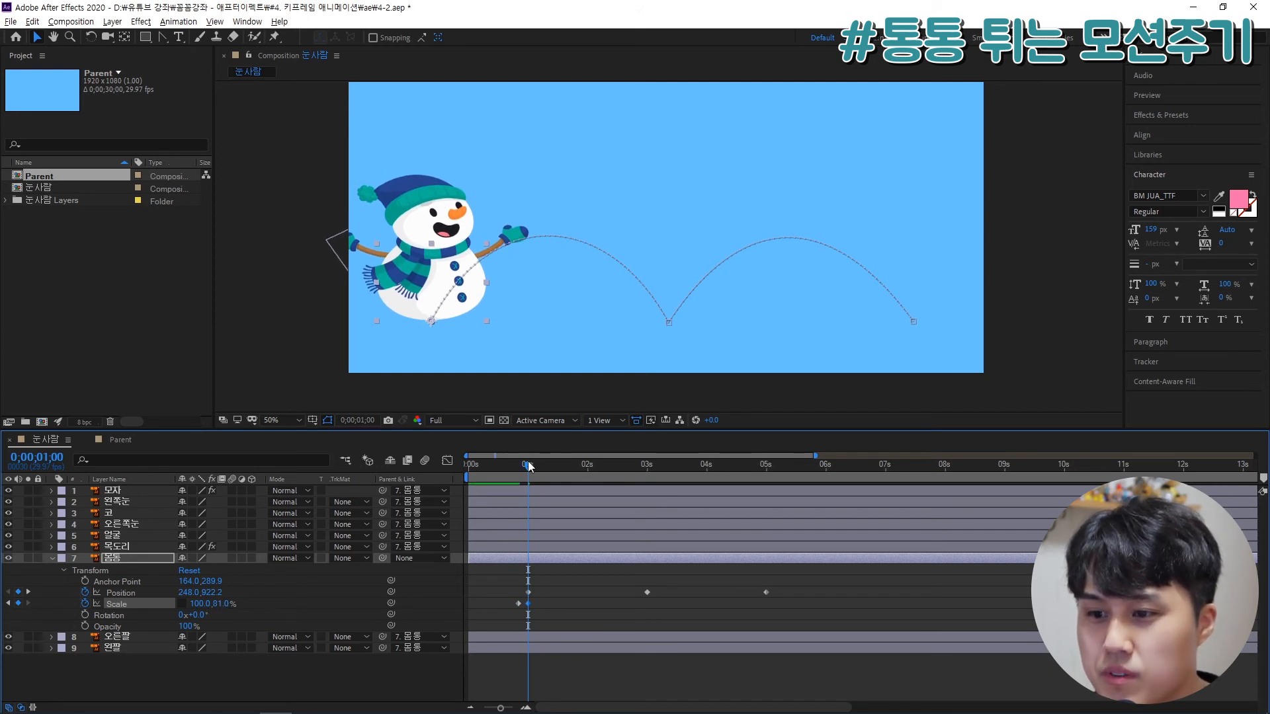
{"action": "left_click_drag", "start_coordinate": [530, 466], "coordinate": [539, 465]}
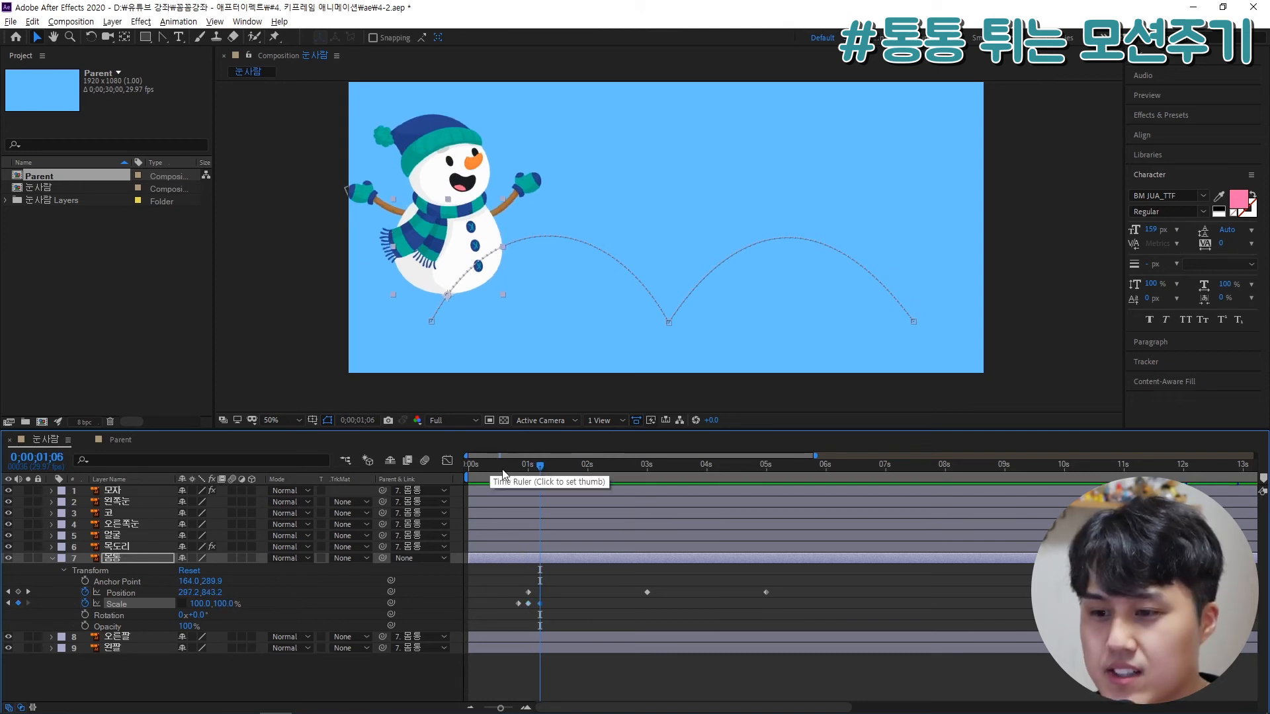
{"action": "key", "text": "space"}
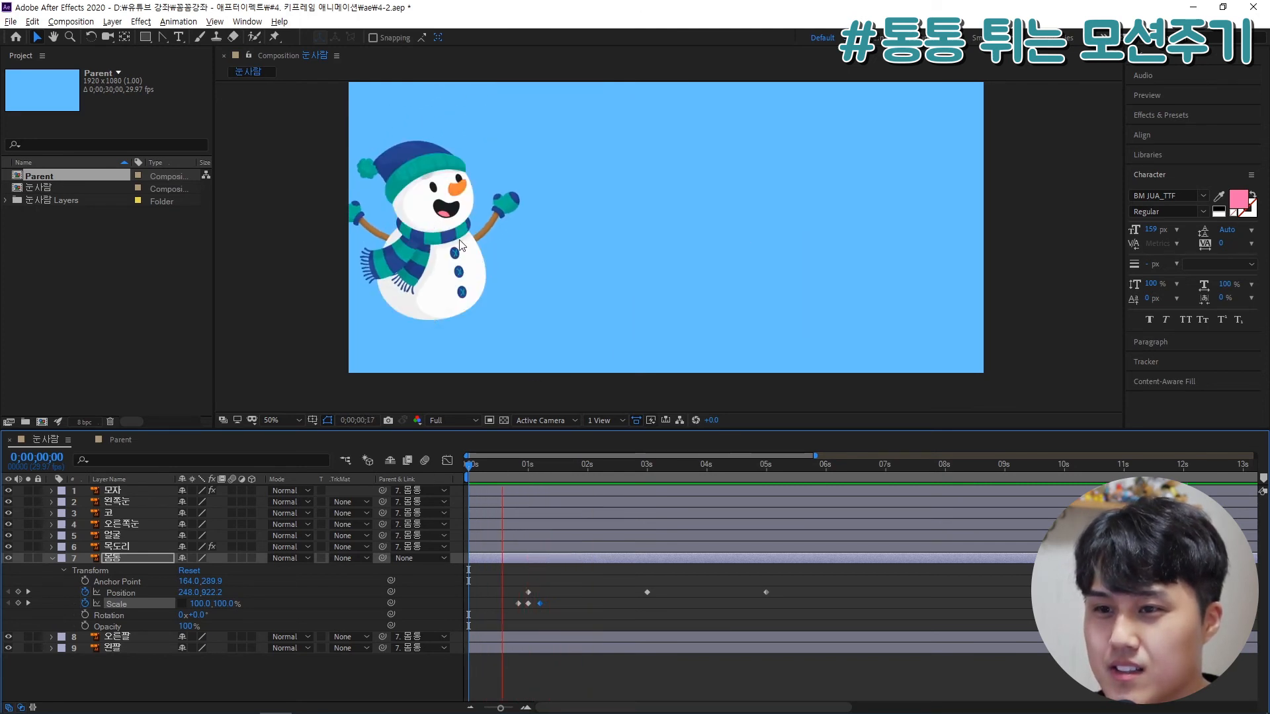
Step: Try squashing the 몸통 Scale height to 76% at 3 seconds and scrub between it and the 0;00;01;06 keyframe
{"action": "left_click", "coordinate": [569, 467]}
{"action": "left_click_drag", "start_coordinate": [569, 471], "coordinate": [647, 478]}
{"action": "left_click", "coordinate": [629, 343]}
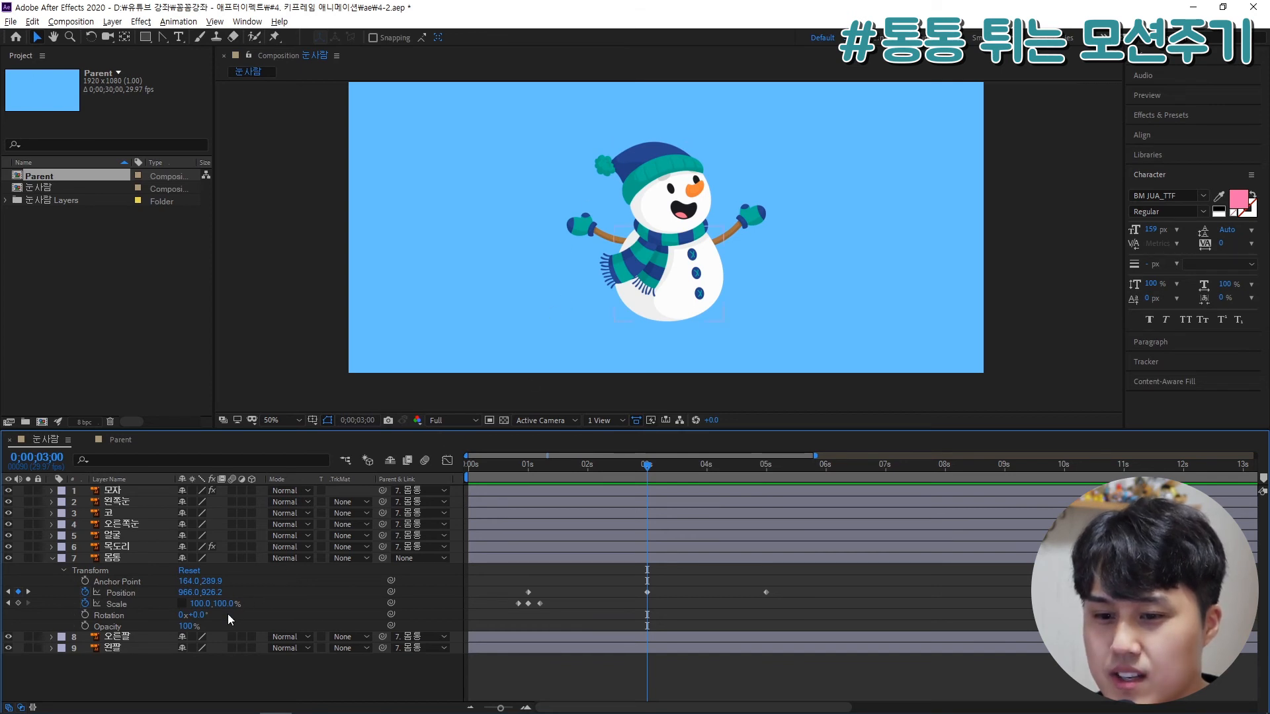
{"action": "left_click_drag", "start_coordinate": [222, 603], "coordinate": [220, 604]}
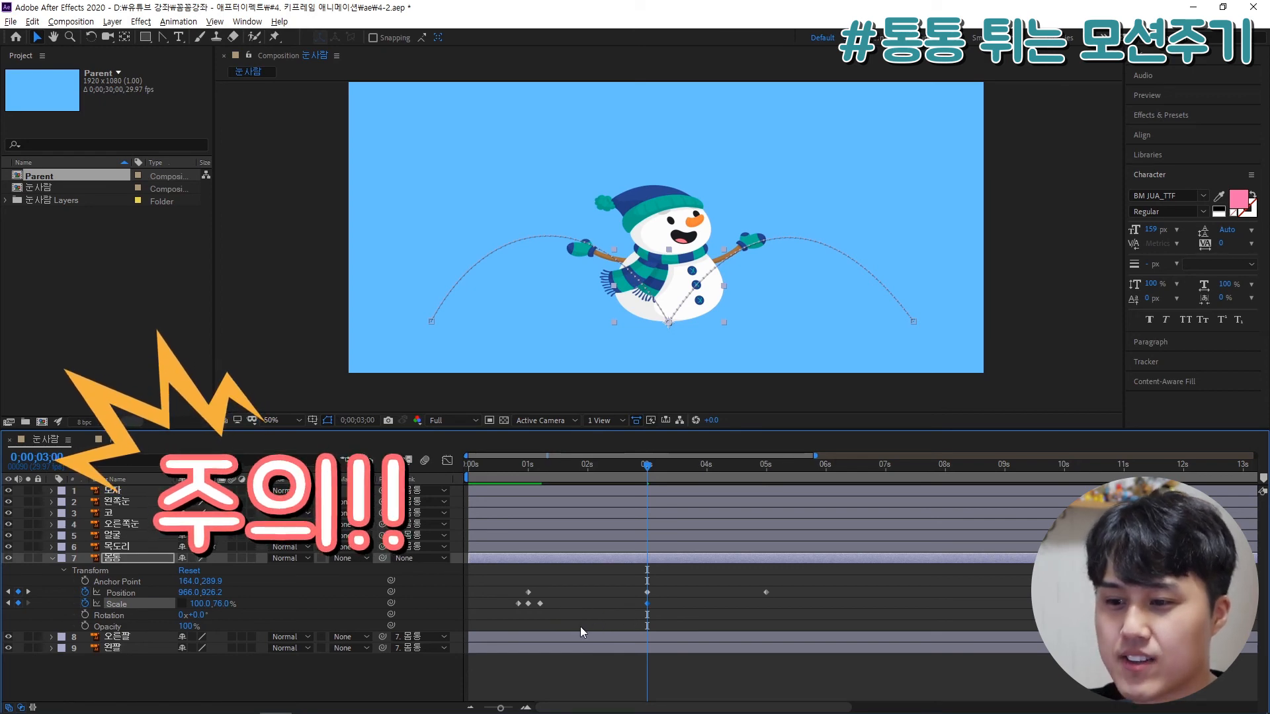
{"action": "left_click_drag", "start_coordinate": [647, 469], "coordinate": [539, 608]}
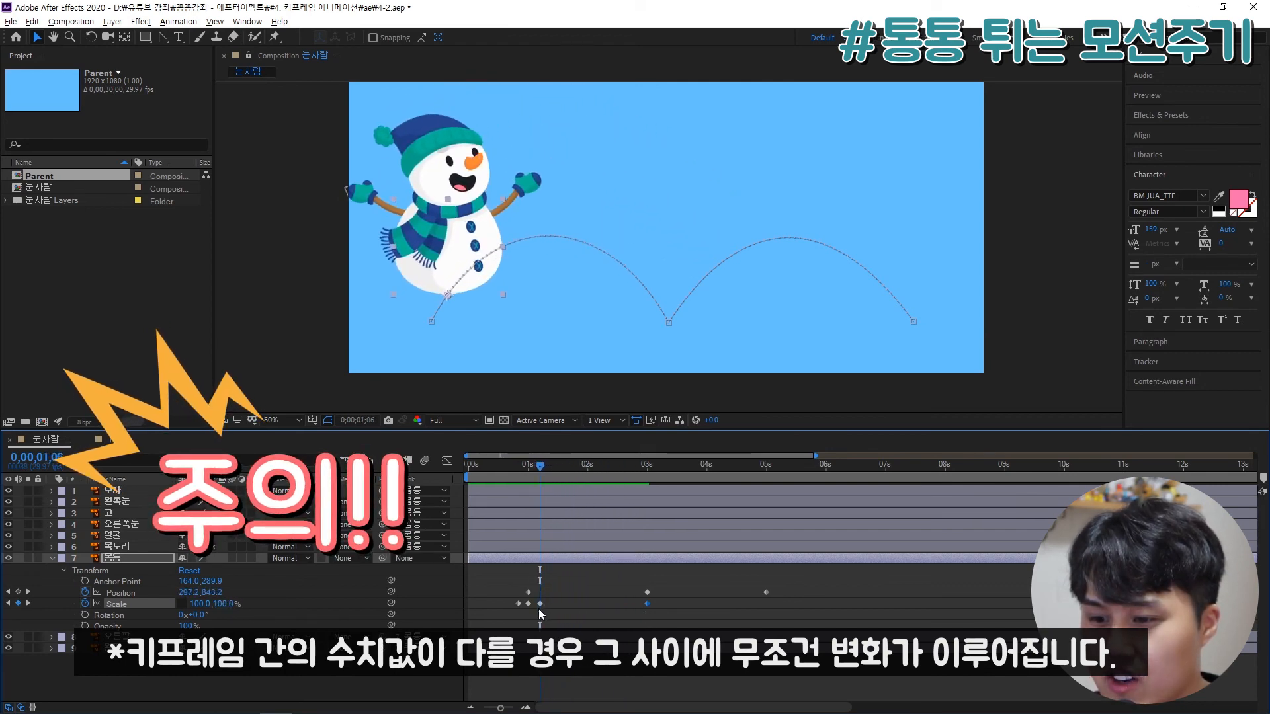
{"action": "left_click_drag", "start_coordinate": [586, 465], "coordinate": [647, 474]}
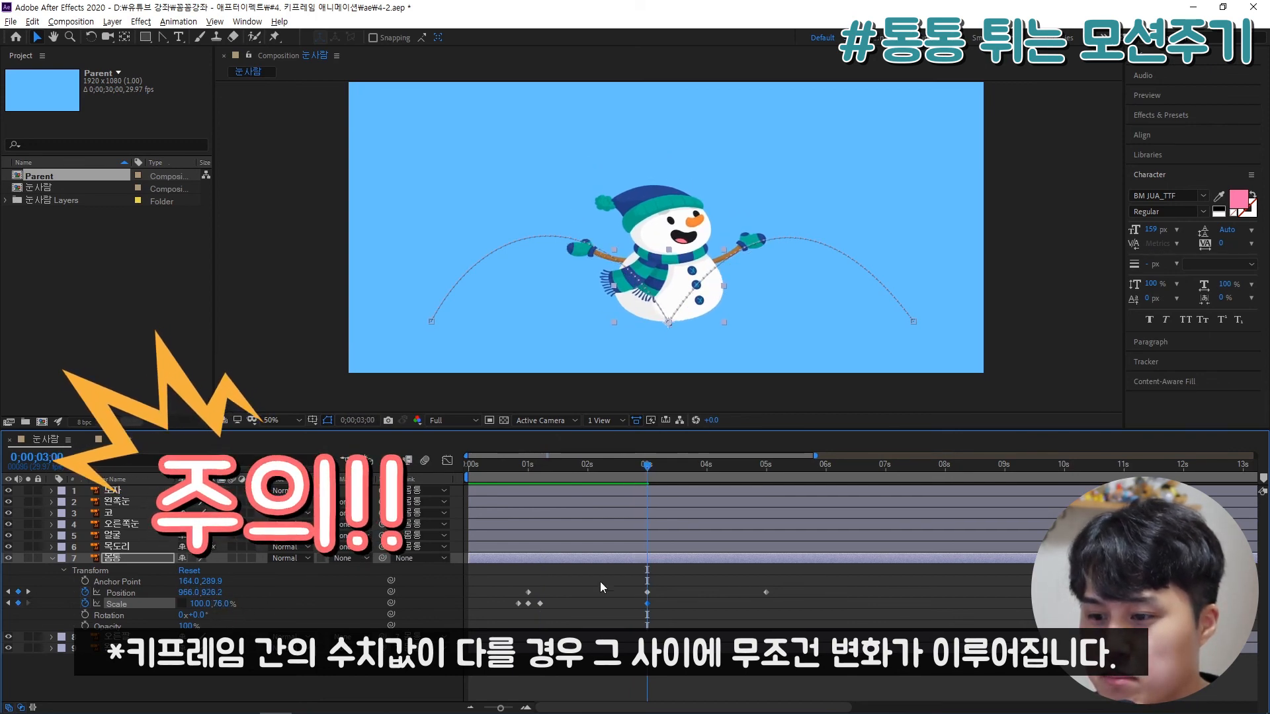
Step: Undo the 3-second squash and copy the 100% Scale keyframe from 0;00;01;06 to 0;00;02;23
{"action": "left_click_drag", "start_coordinate": [657, 466], "coordinate": [633, 476]}
{"action": "left_click", "coordinate": [638, 472]}
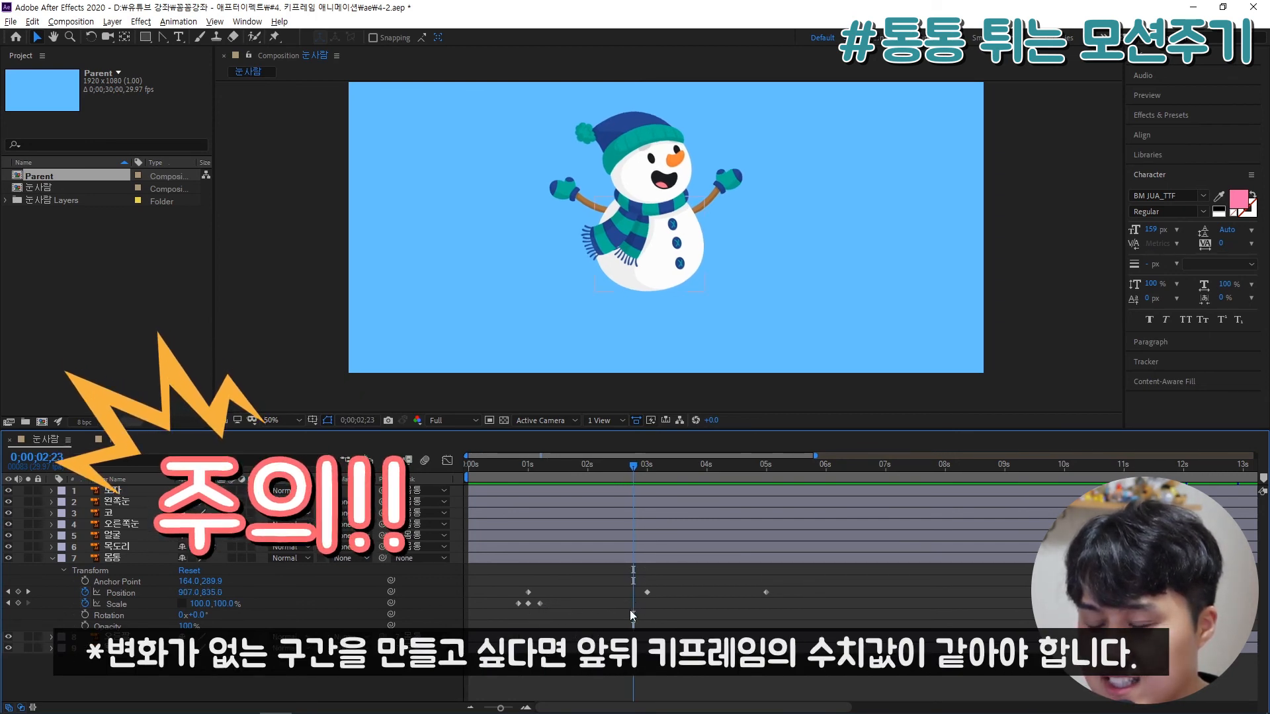
{"action": "left_click", "coordinate": [540, 603]}
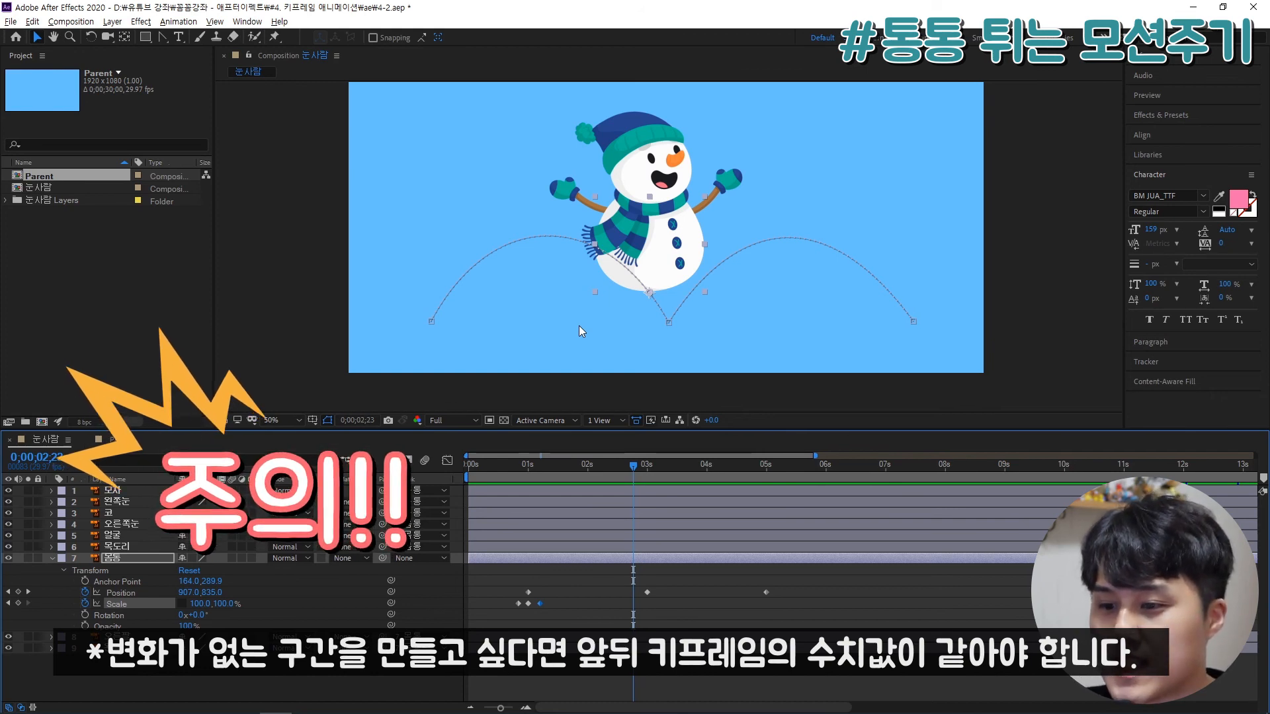
{"action": "left_click_drag", "start_coordinate": [555, 596], "coordinate": [538, 613]}
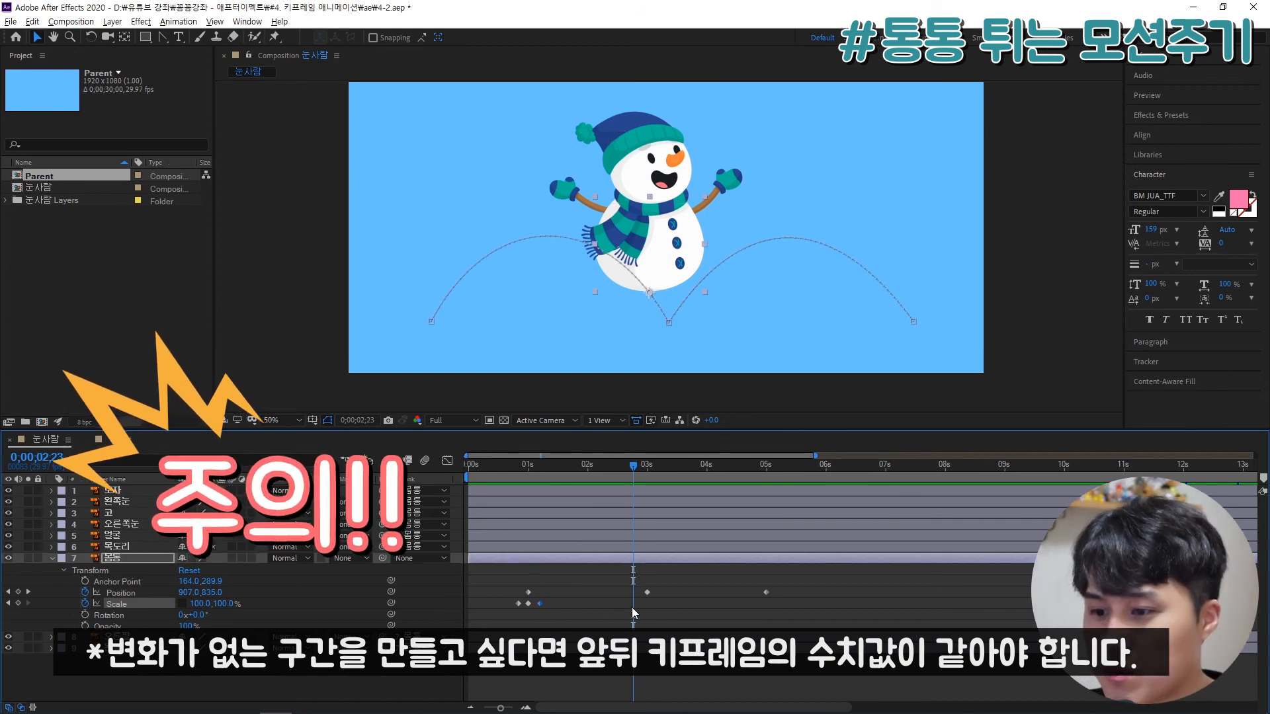
{"action": "key", "text": "ctrl+v"}
Step: Squash the 몸통 height with Scale at 3 seconds, restore it to 100% at 0;00;03;07, and preview the landing
{"action": "mouse_move", "coordinate": [633, 471]}
{"action": "left_mouse_down"}
{"action": "mouse_move", "coordinate": [542, 476]}
{"action": "mouse_move", "coordinate": [638, 487]}
{"action": "mouse_move", "coordinate": [545, 489]}
{"action": "mouse_move", "coordinate": [646, 492]}
{"action": "left_mouse_up"}
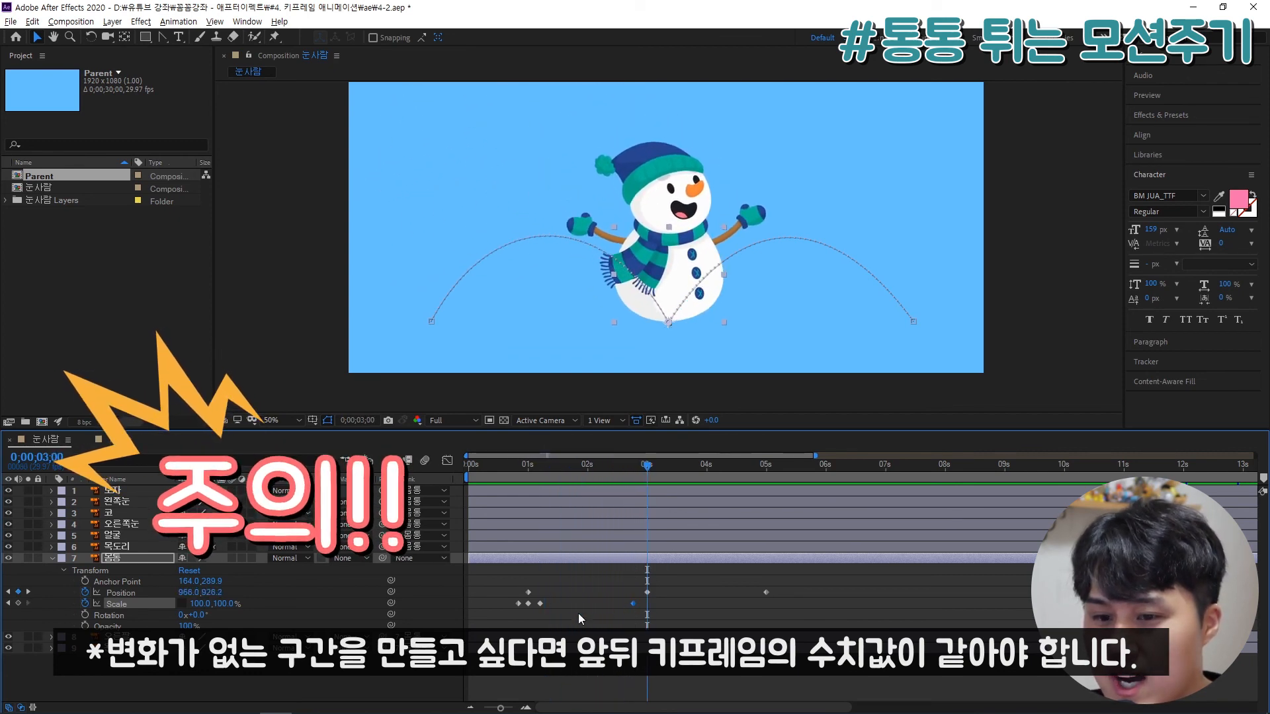
{"action": "left_click_drag", "start_coordinate": [229, 604], "coordinate": [240, 590]}
{"action": "left_click_drag", "start_coordinate": [648, 466], "coordinate": [665, 472]}
{"action": "left_click", "coordinate": [222, 603]}
{"action": "type", "text": "100"}
{"action": "key", "text": "Return"}
{"action": "left_click", "coordinate": [581, 588]}
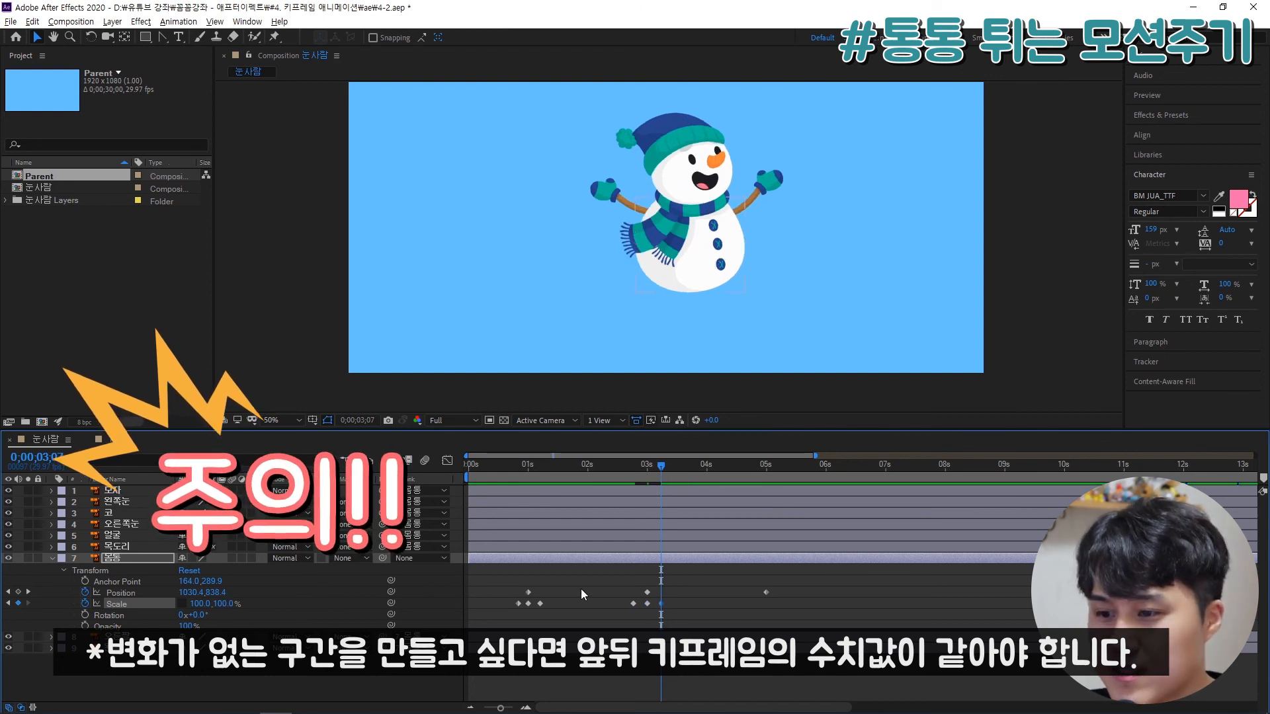
{"action": "key", "text": "space"}
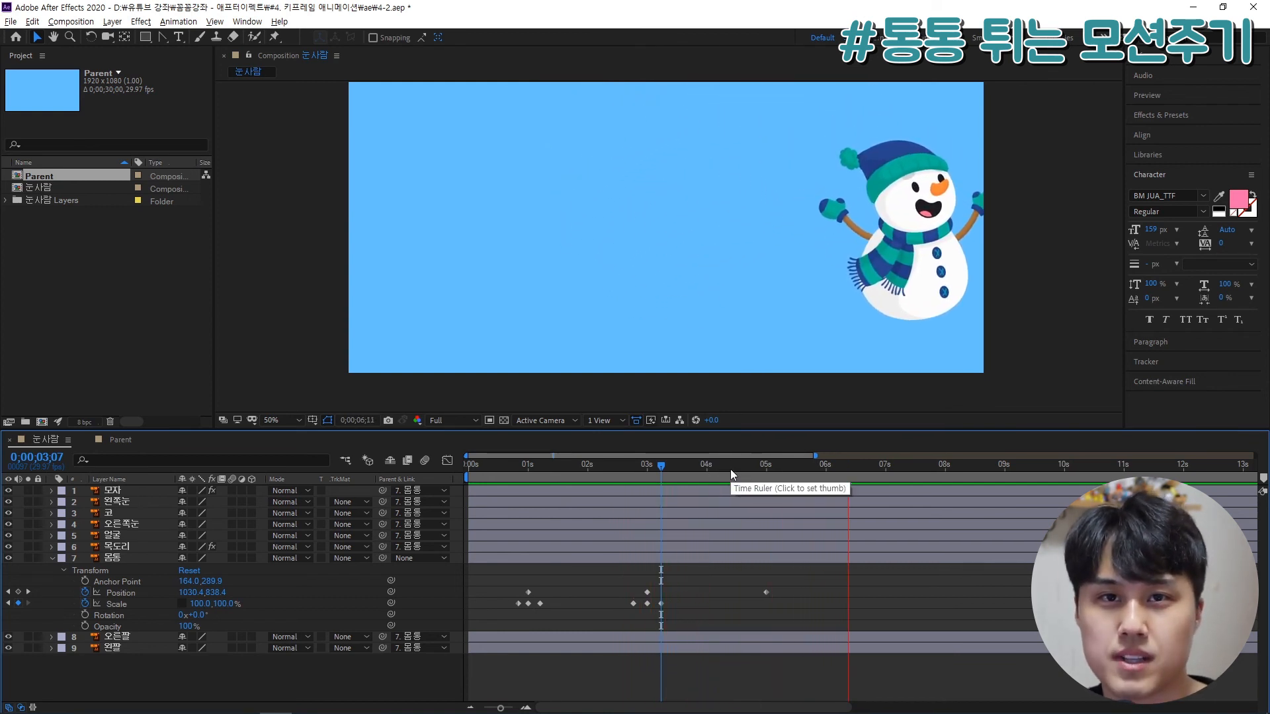
Step: Copy the 100% Scale keyframe from 0;00;03;07 to 0;00;04;23
{"action": "left_click_drag", "start_coordinate": [664, 465], "coordinate": [752, 484]}
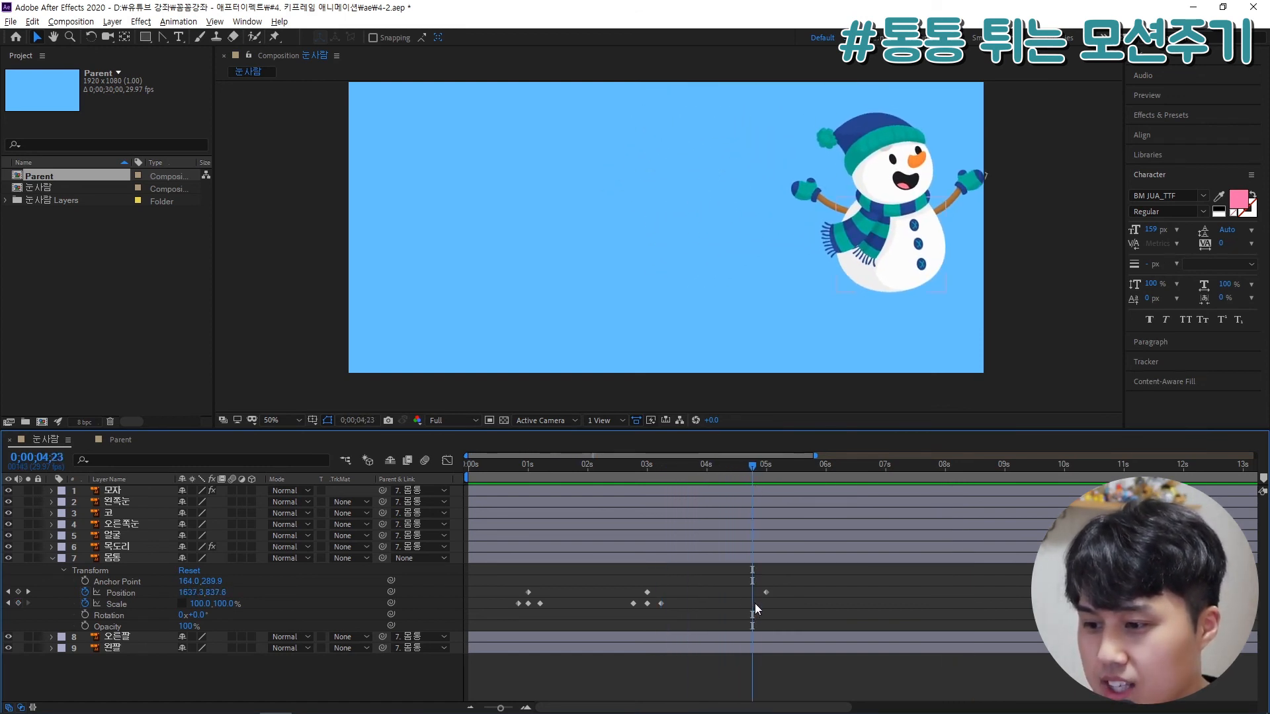
{"action": "left_click", "coordinate": [661, 603]}
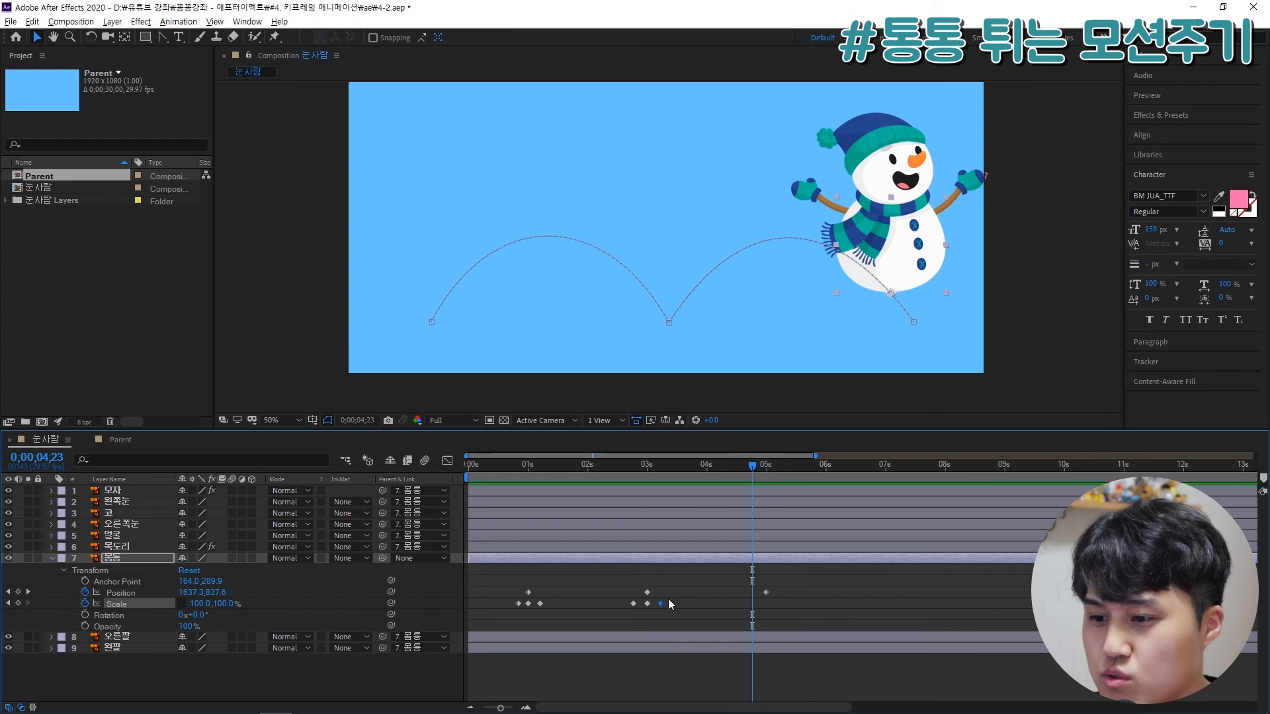
{"action": "left_click_drag", "start_coordinate": [670, 618], "coordinate": [656, 598]}
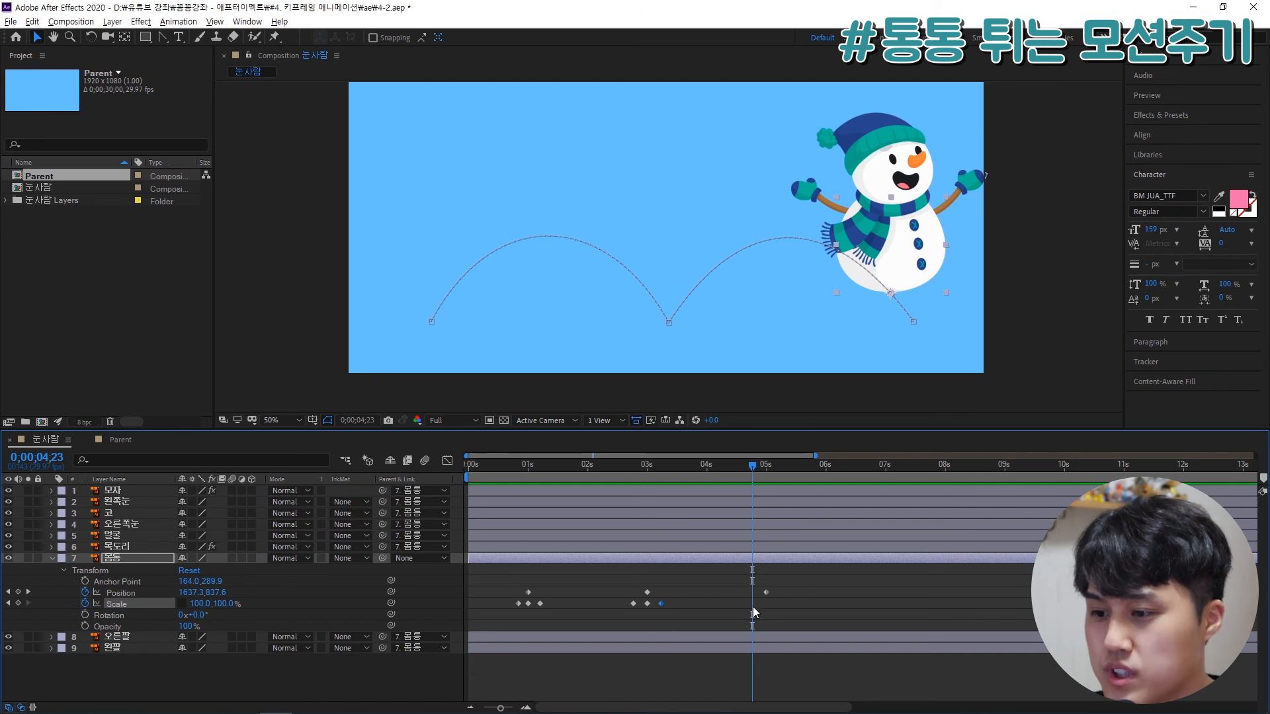
{"action": "key", "text": "ctrl+v"}
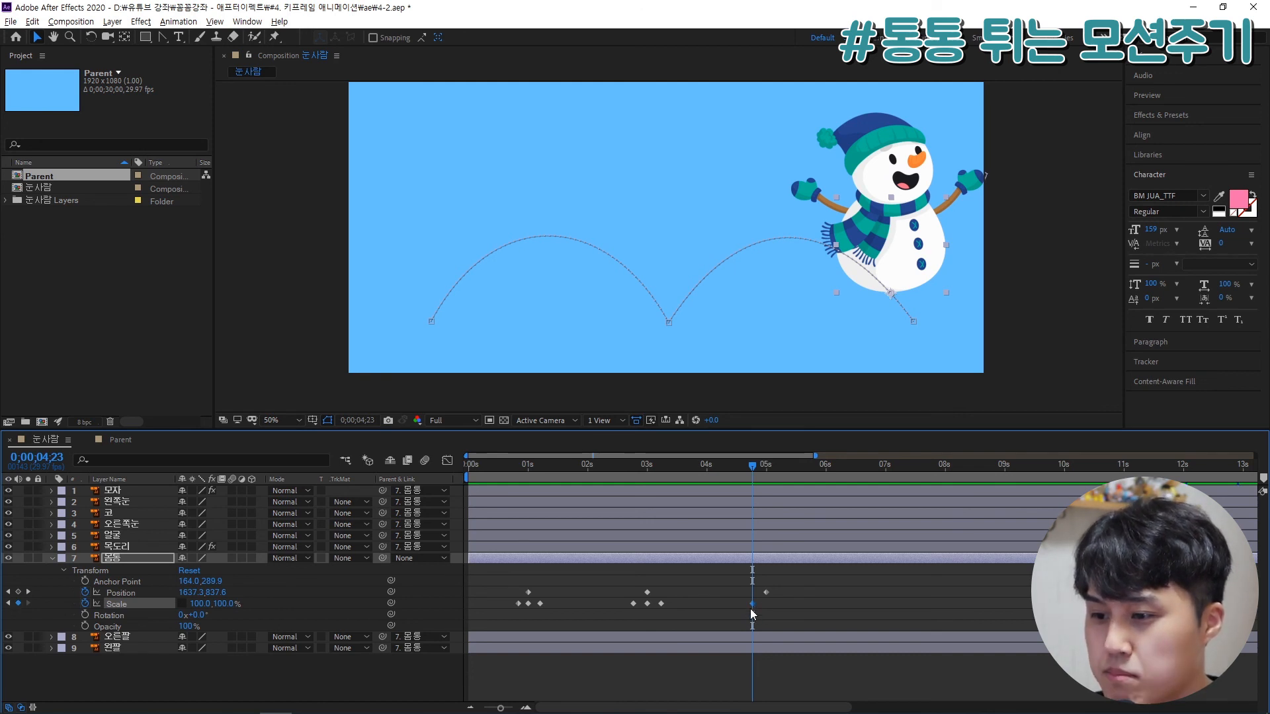
Step: Squash the 몸통 Scale height to 75% at 5 seconds, restore it to 100% at 0;00;05;07, and preview the bouncing animation
{"action": "mouse_move", "coordinate": [752, 467]}
{"action": "left_mouse_down"}
{"action": "mouse_move", "coordinate": [661, 470]}
{"action": "mouse_move", "coordinate": [751, 475]}
{"action": "mouse_move", "coordinate": [657, 483]}
{"action": "mouse_move", "coordinate": [764, 487]}
{"action": "left_mouse_up"}
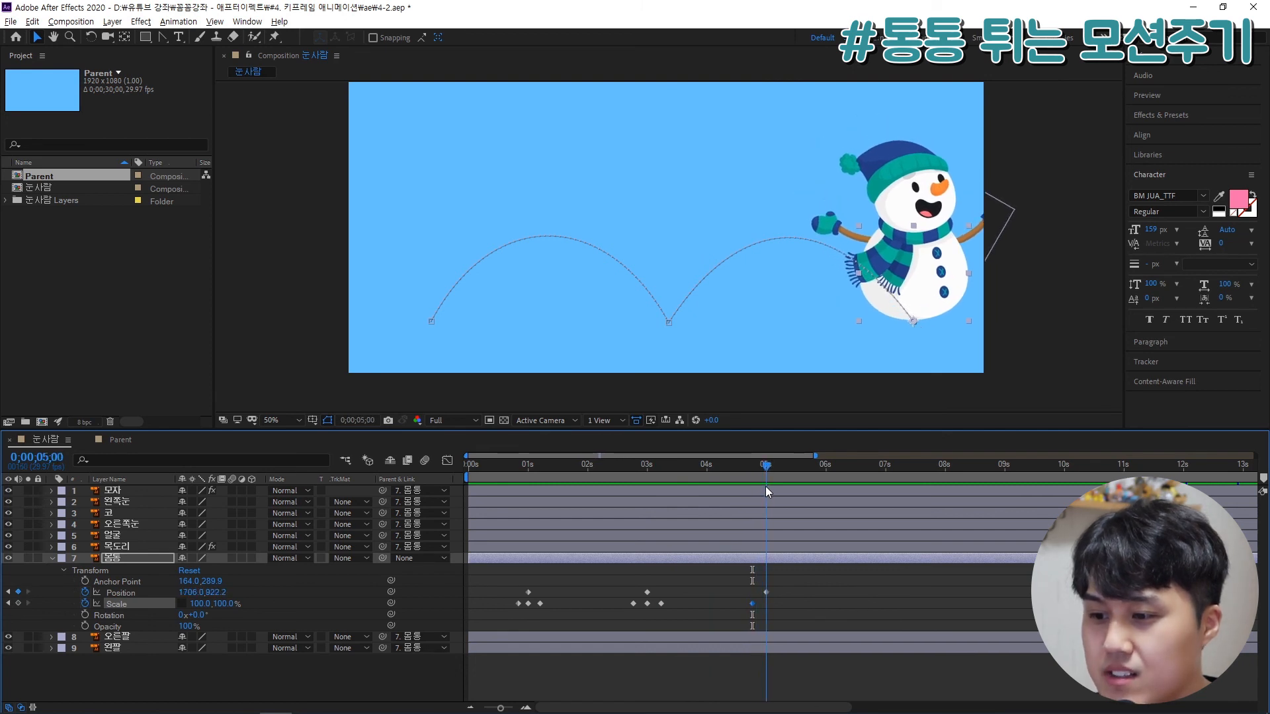
{"action": "left_click_drag", "start_coordinate": [230, 607], "coordinate": [211, 605]}
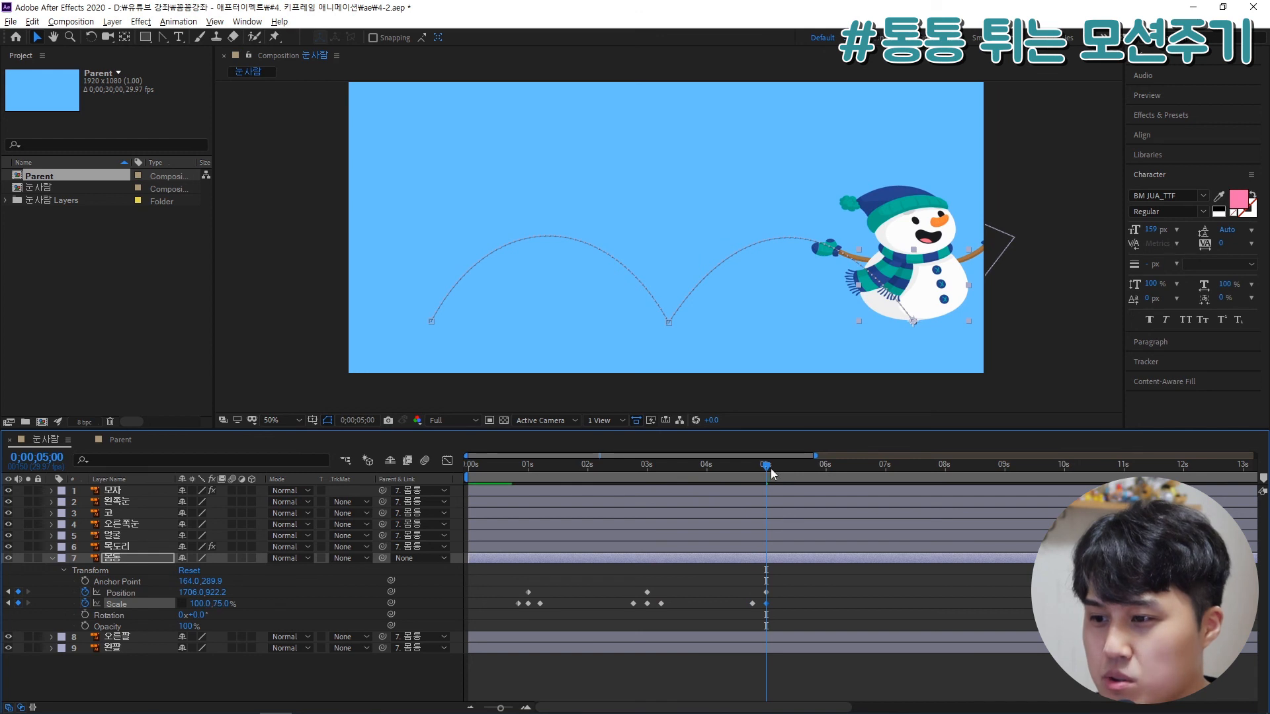
{"action": "left_click_drag", "start_coordinate": [769, 472], "coordinate": [781, 473]}
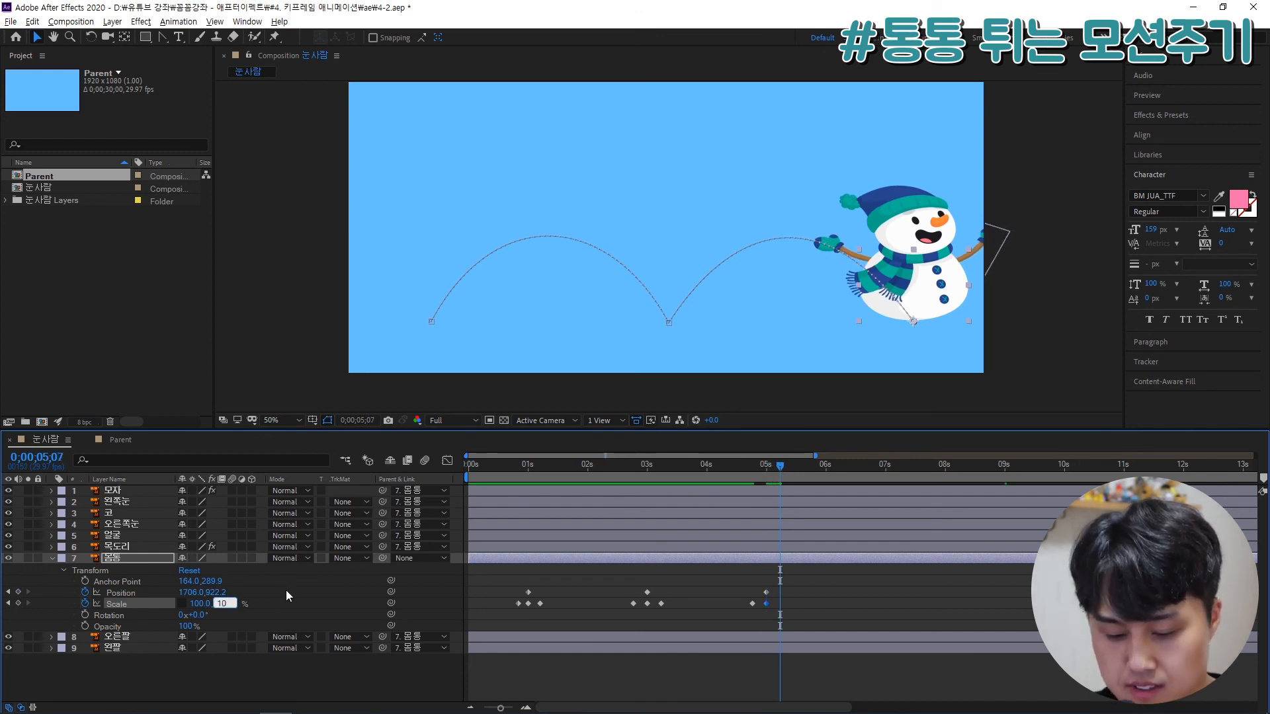
{"action": "type", "text": "0"}
{"action": "left_click", "coordinate": [736, 613]}
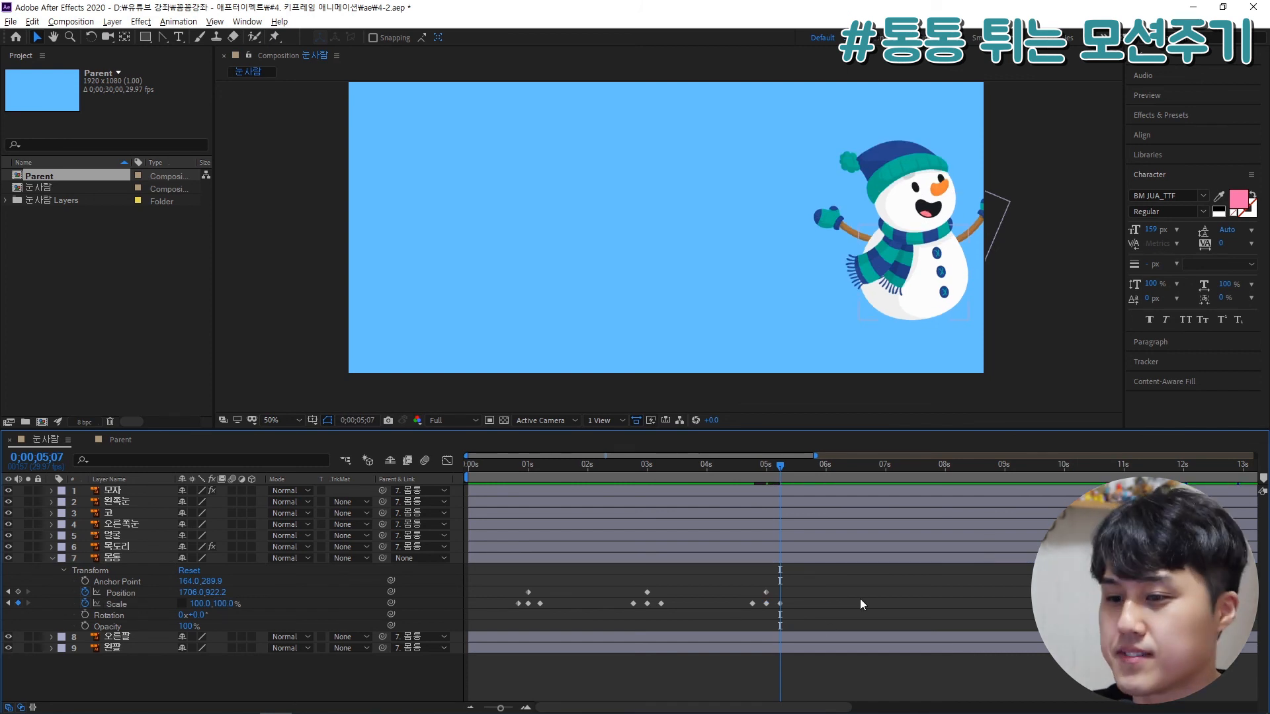
{"action": "key", "text": "space"}
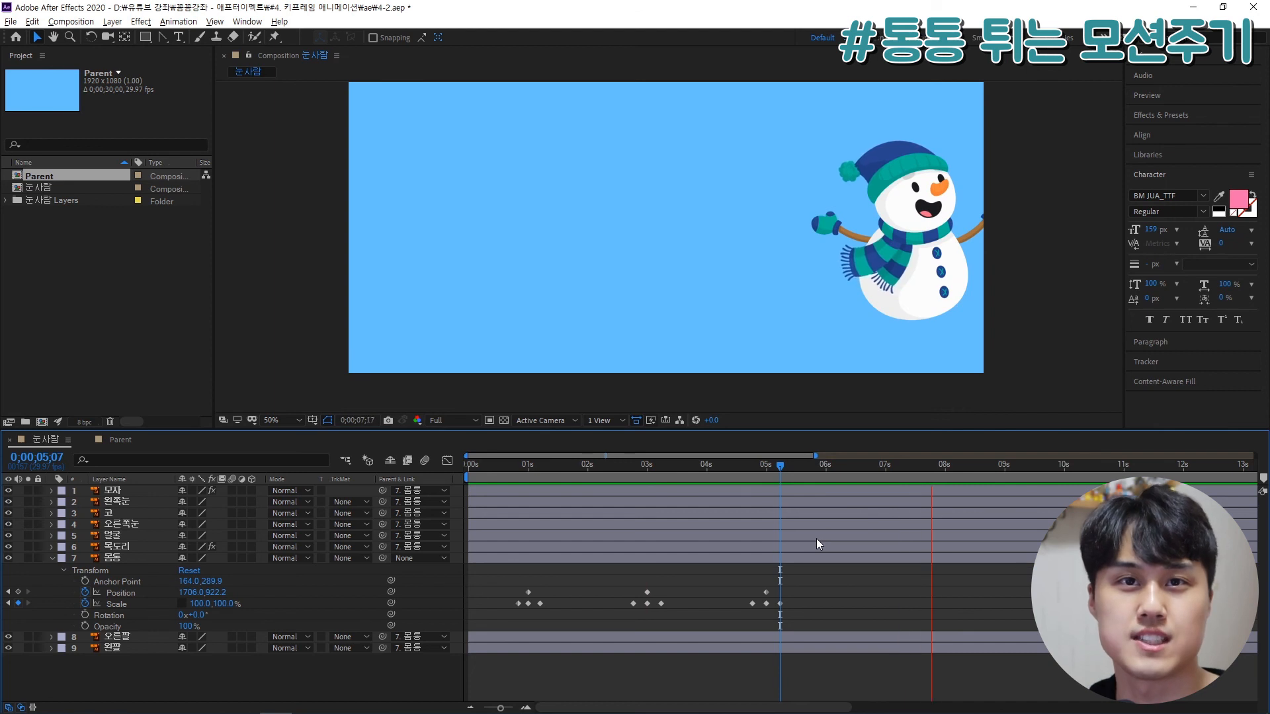
{"action": "key", "text": "space"}
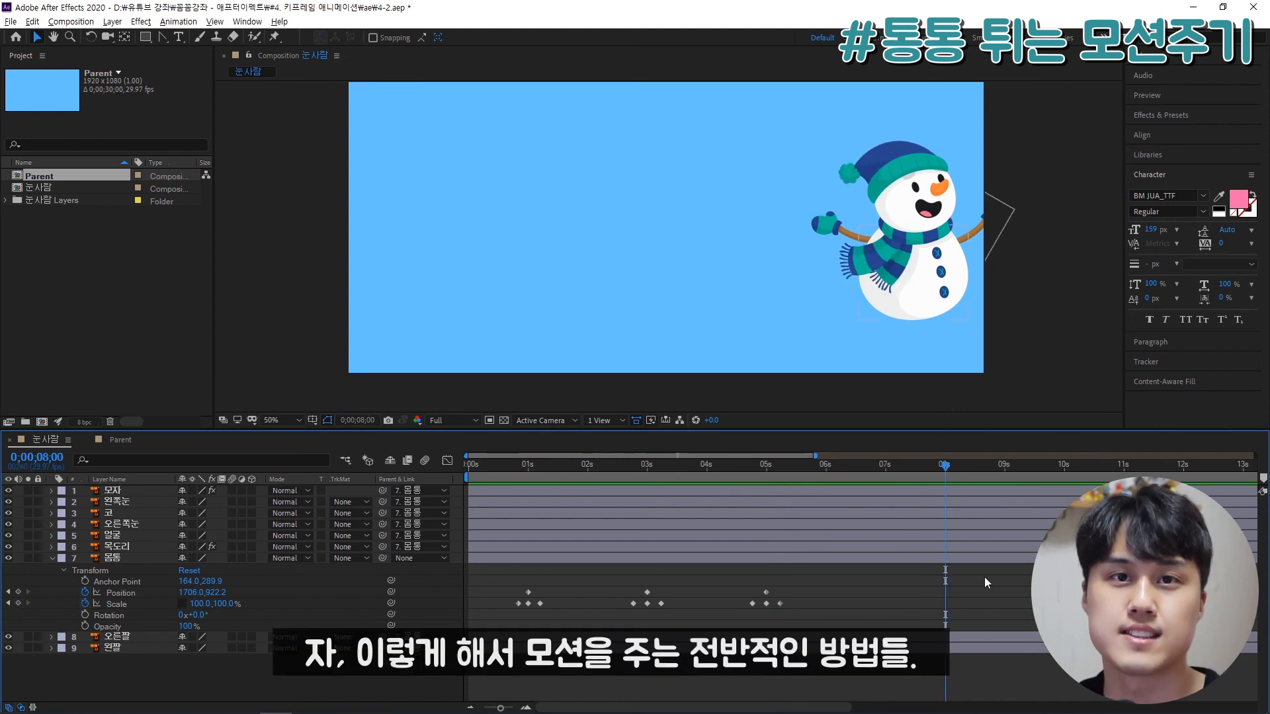